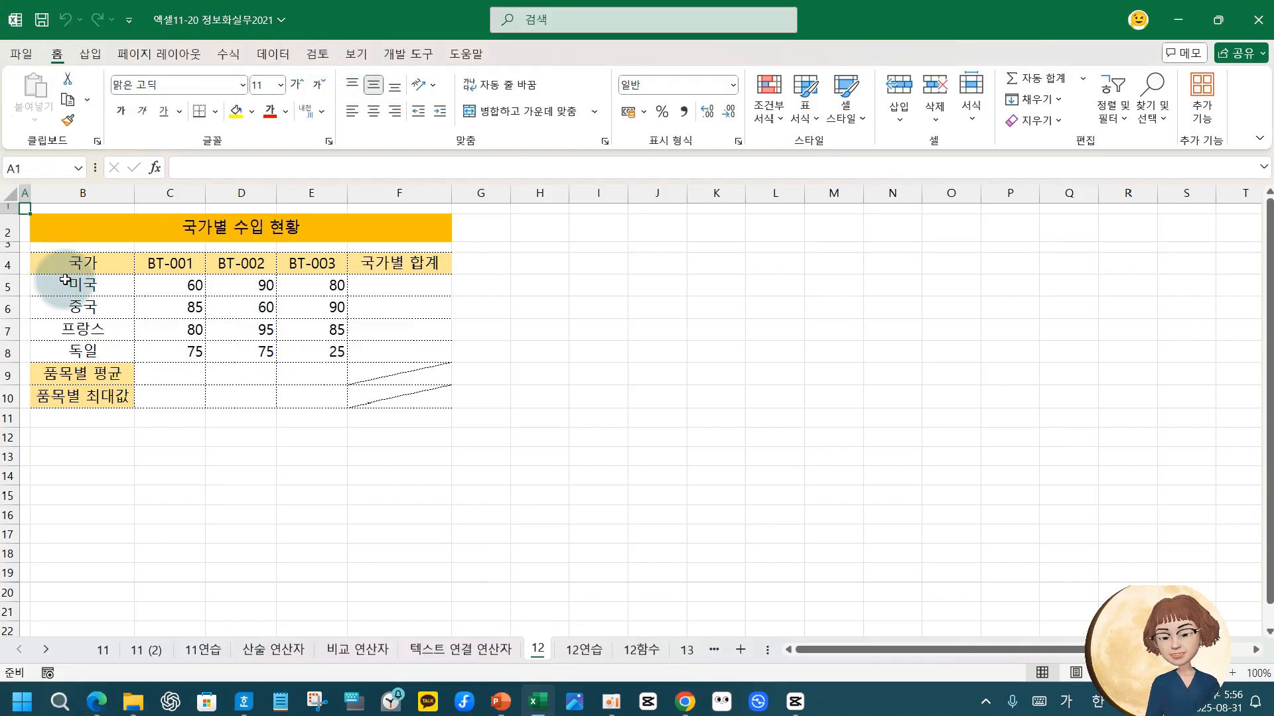
mouse_move(79, 623)
mouse_down()
mouse_move(147, 650)
mouse_move(732, 670)
mouse_move(699, 600)
mouse_move(725, 605)
mouse_up()
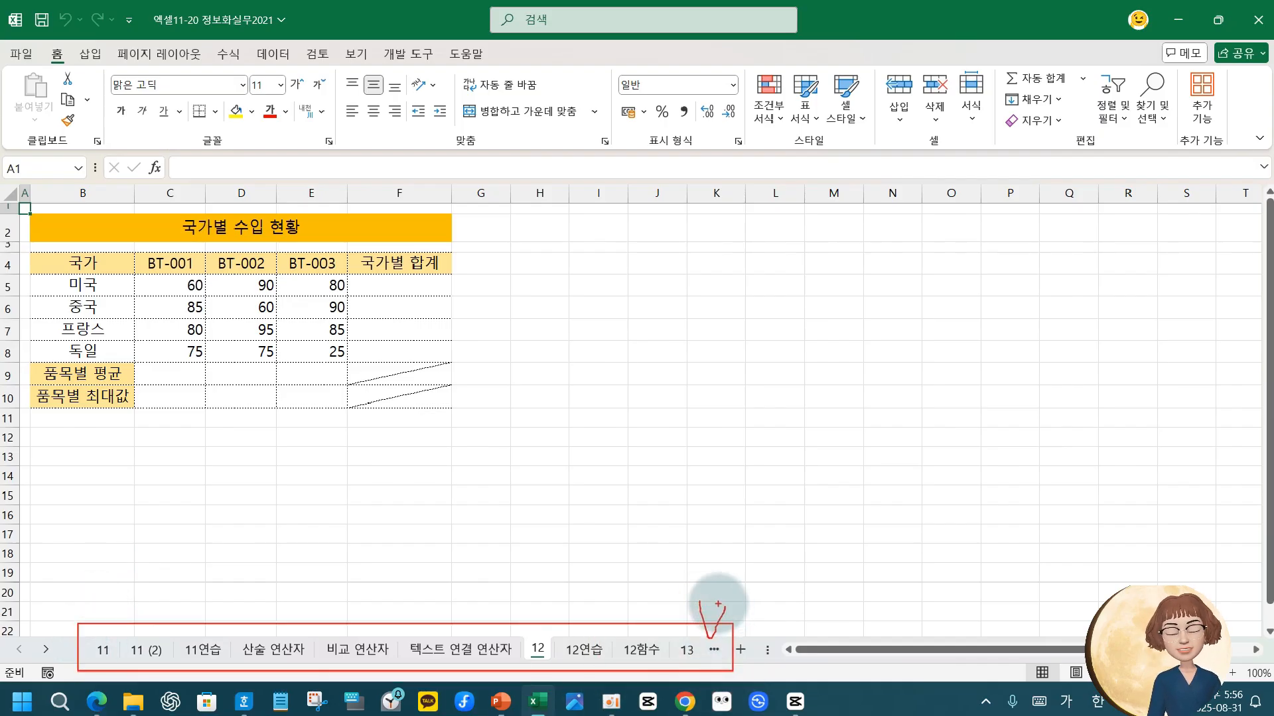
key(Escape)
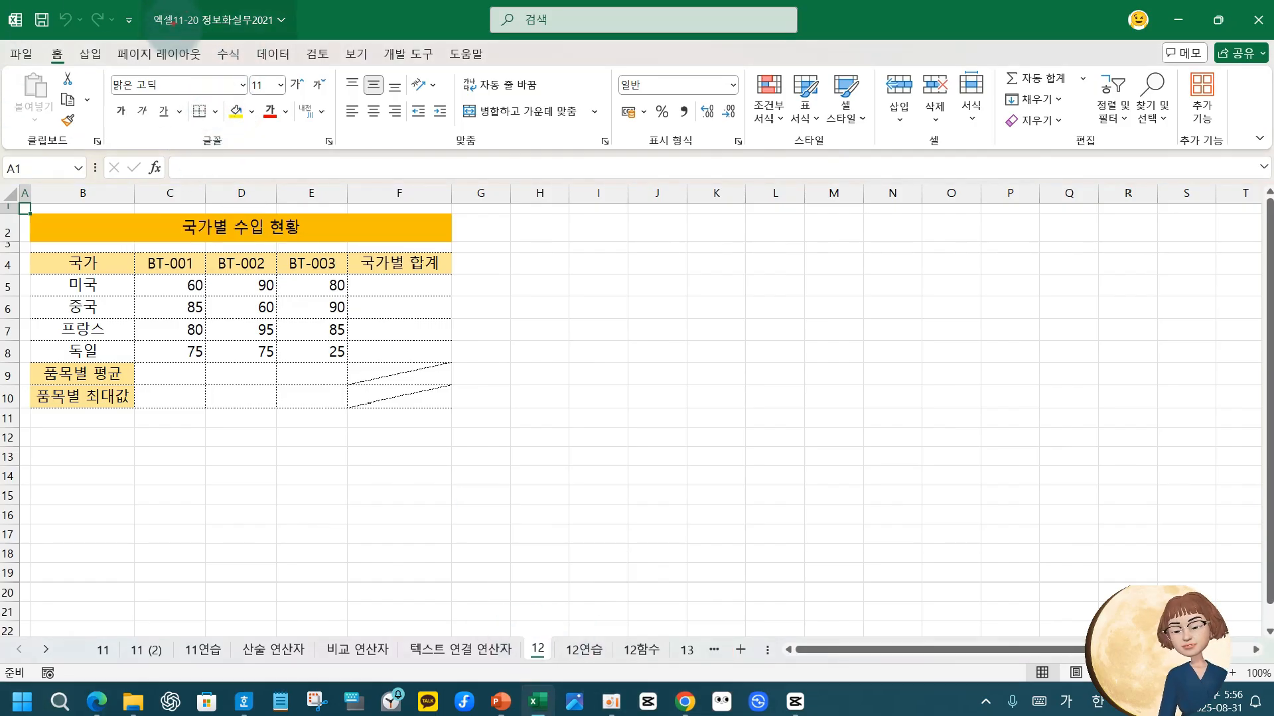
mouse_move(153, 3)
mouse_down()
mouse_move(304, 41)
mouse_move(345, 1)
mouse_up()
key(Escape)
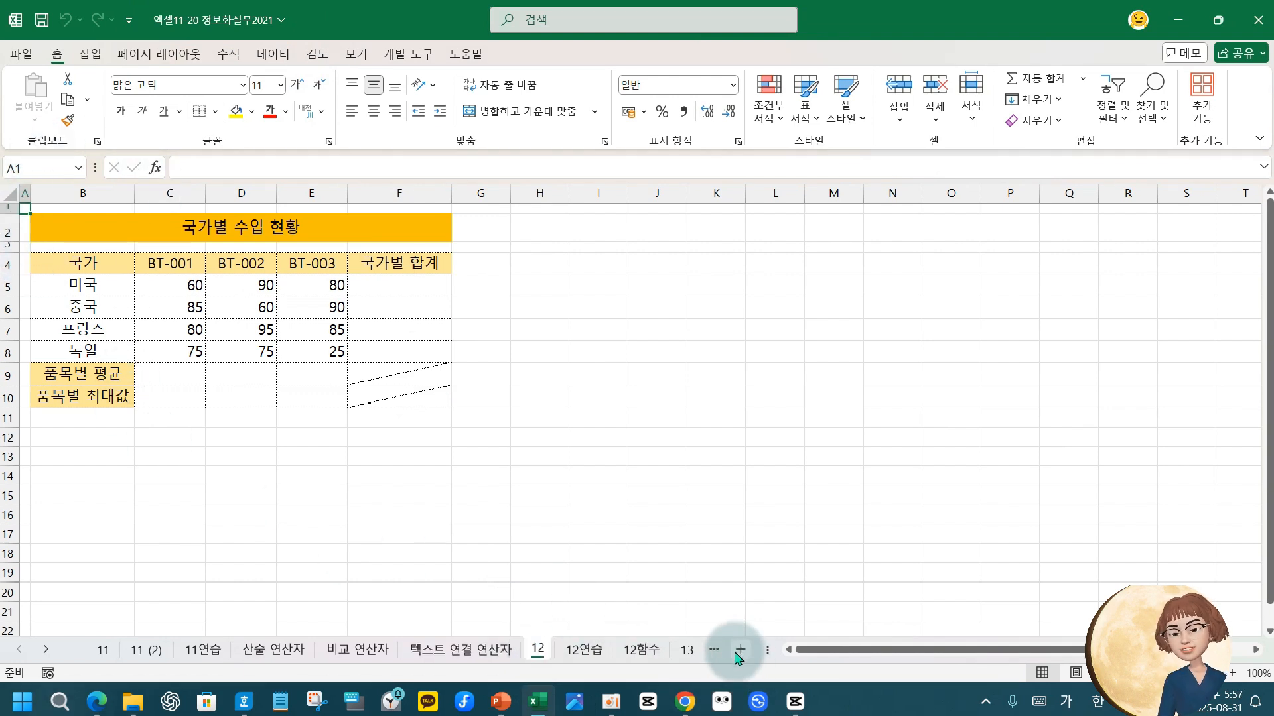
key(ctrl+2)
drag(726, 633, 756, 677)
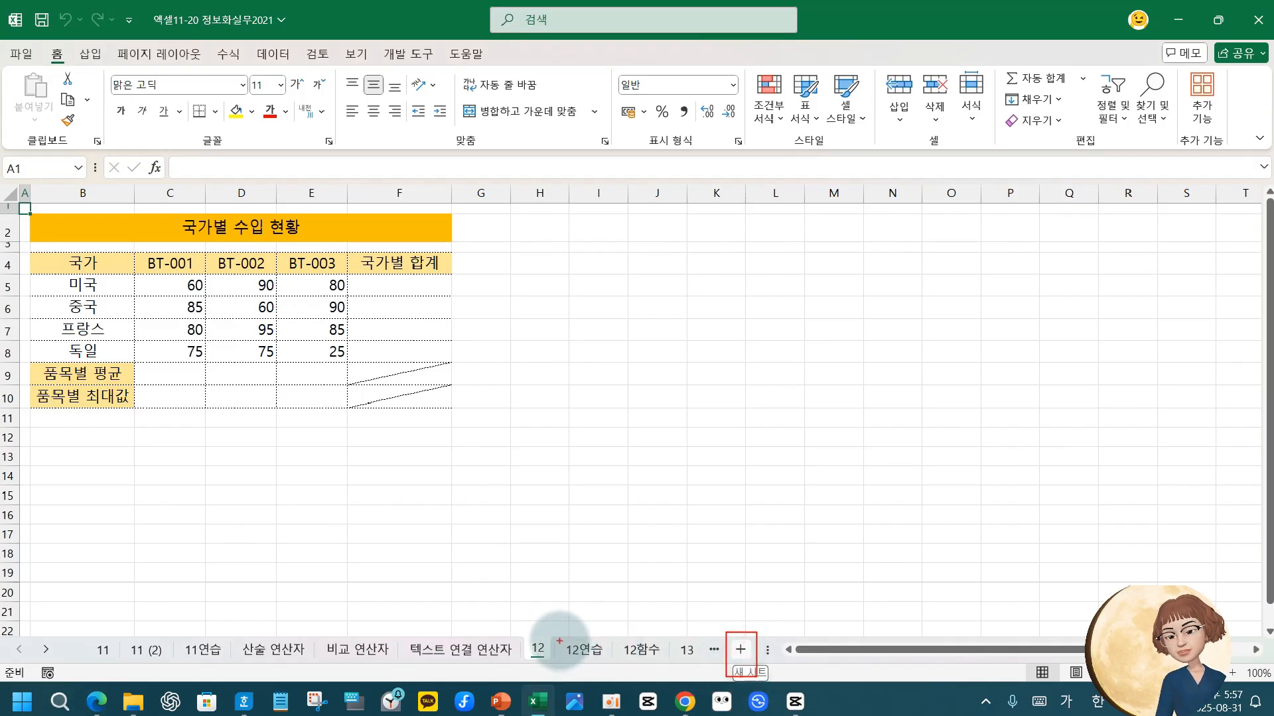
drag(550, 635, 571, 670)
key(Escape)
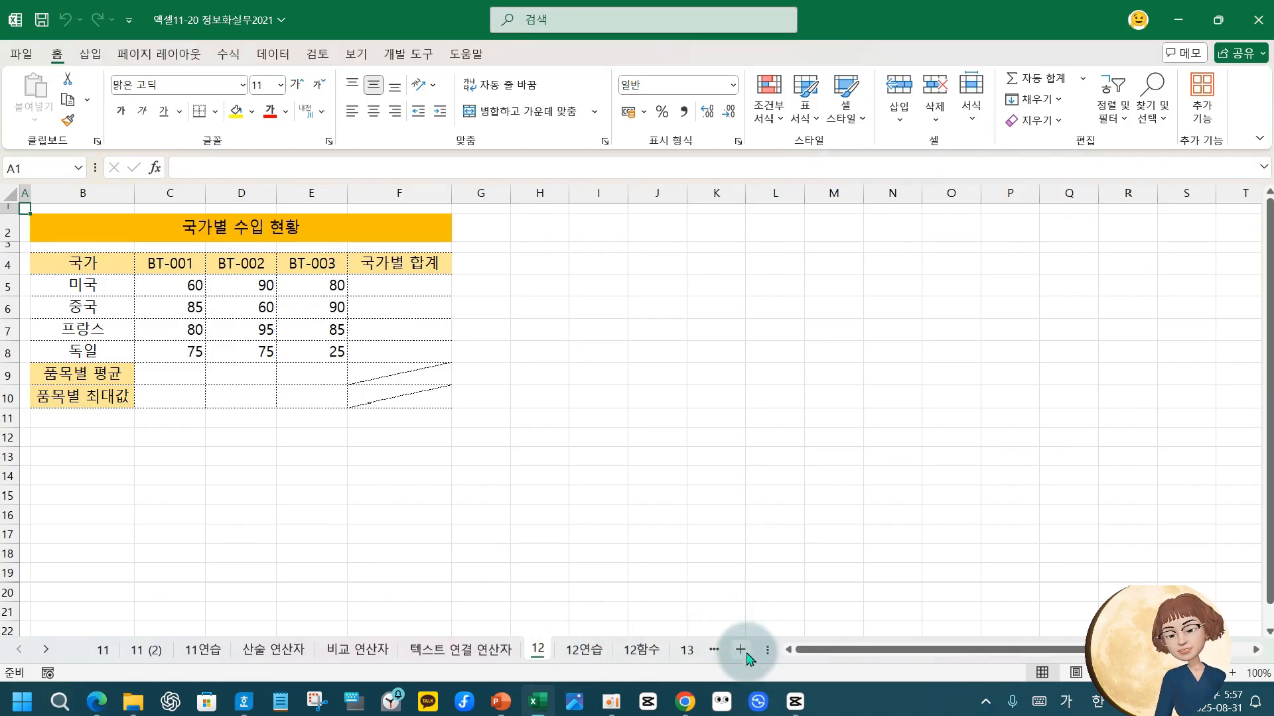
Insert a new worksheet right after sheet 12, and check the title and first header cell positions on sheet 12.
click(740, 648)
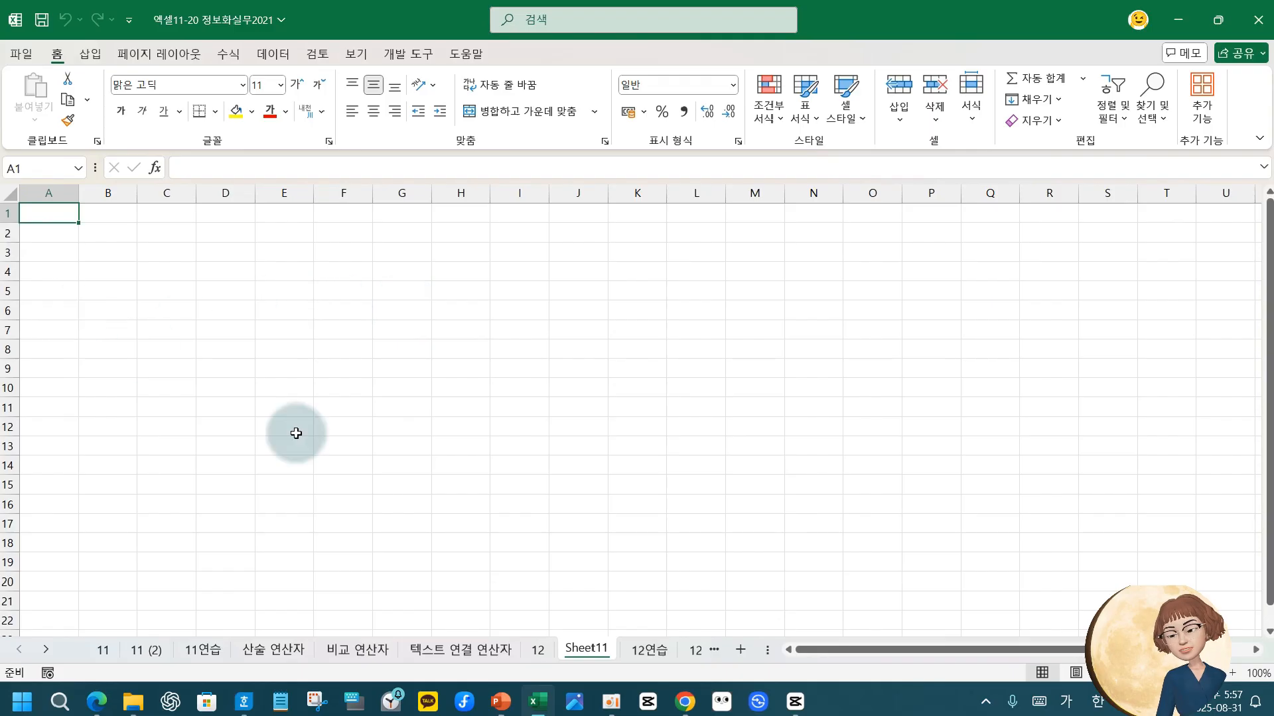
click(530, 656)
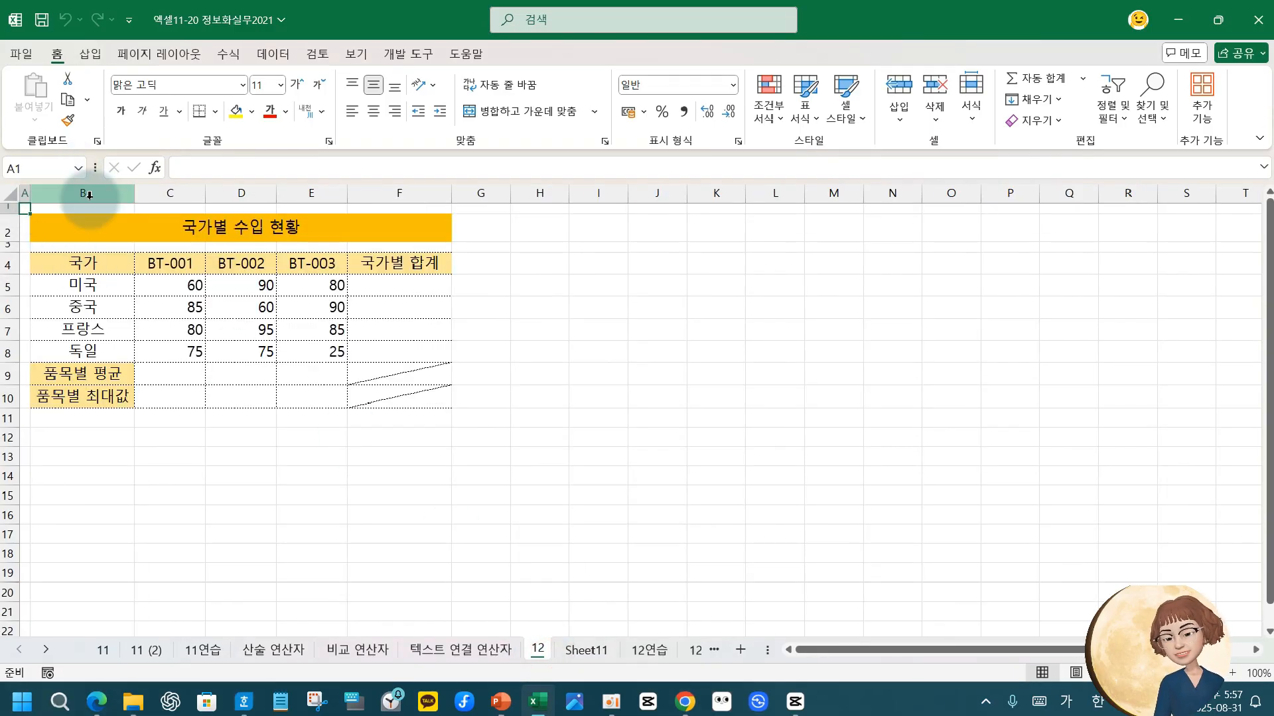
click(75, 228)
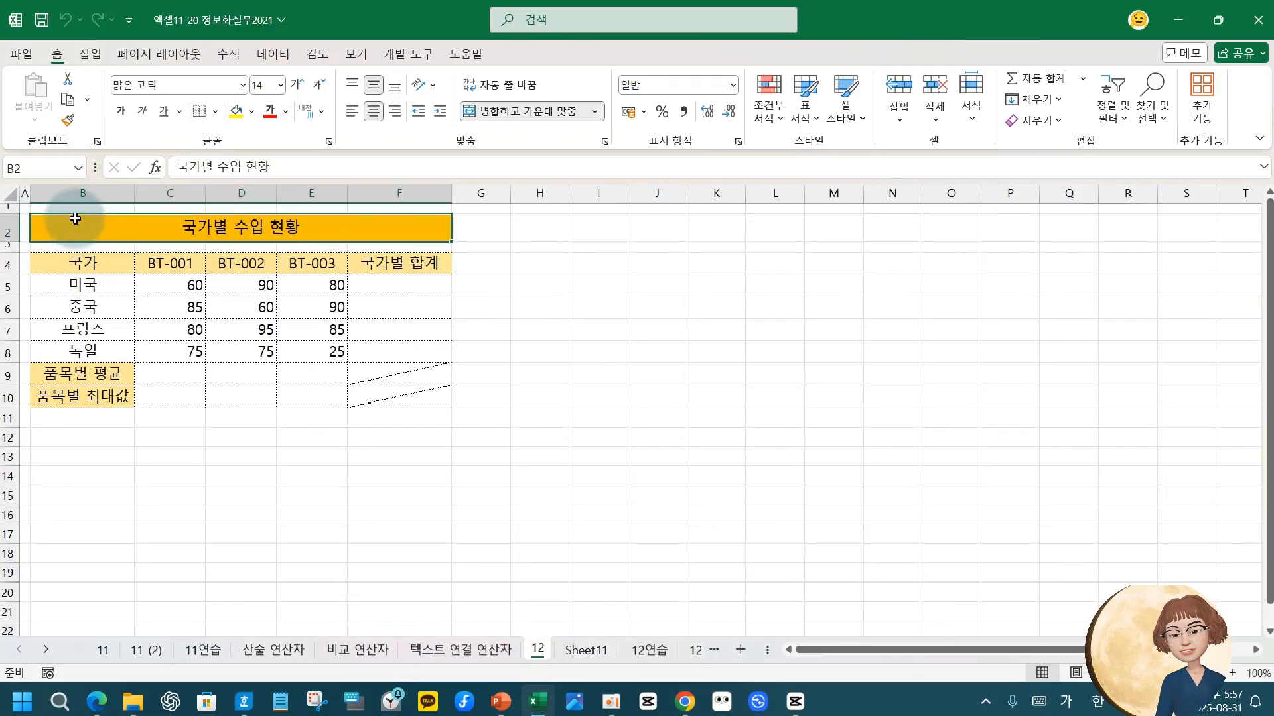
click(79, 267)
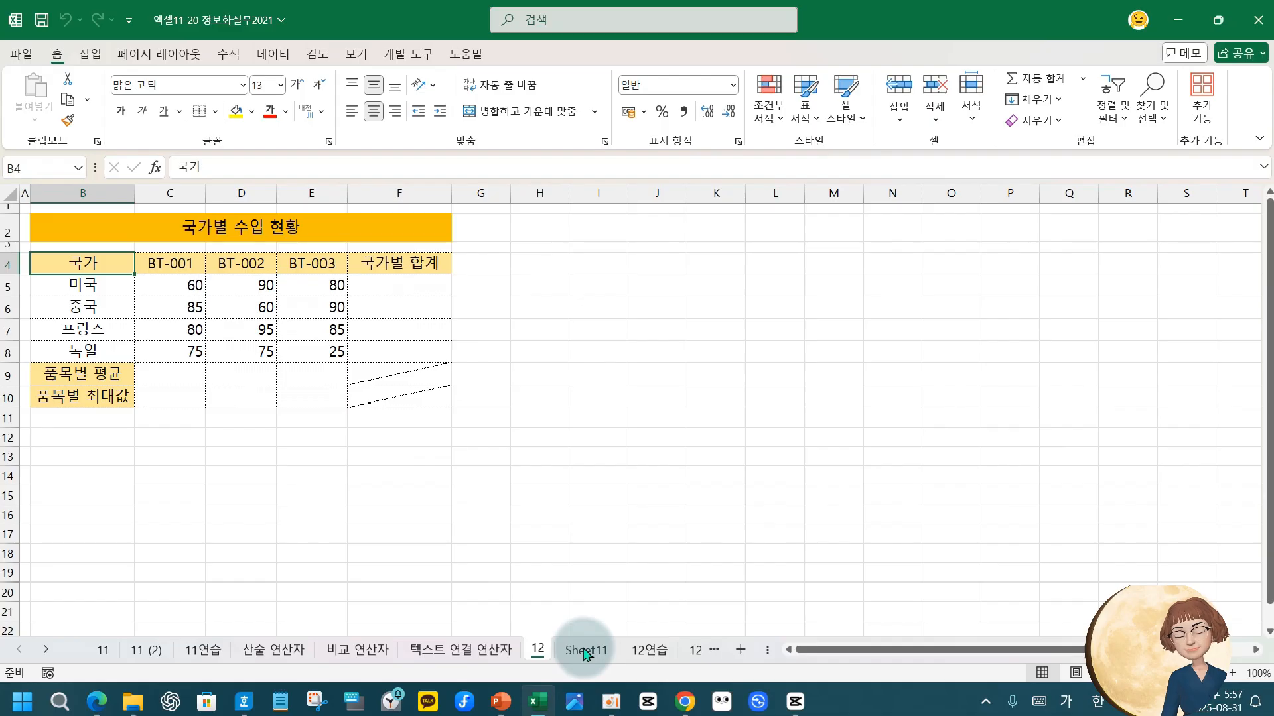
click(584, 652)
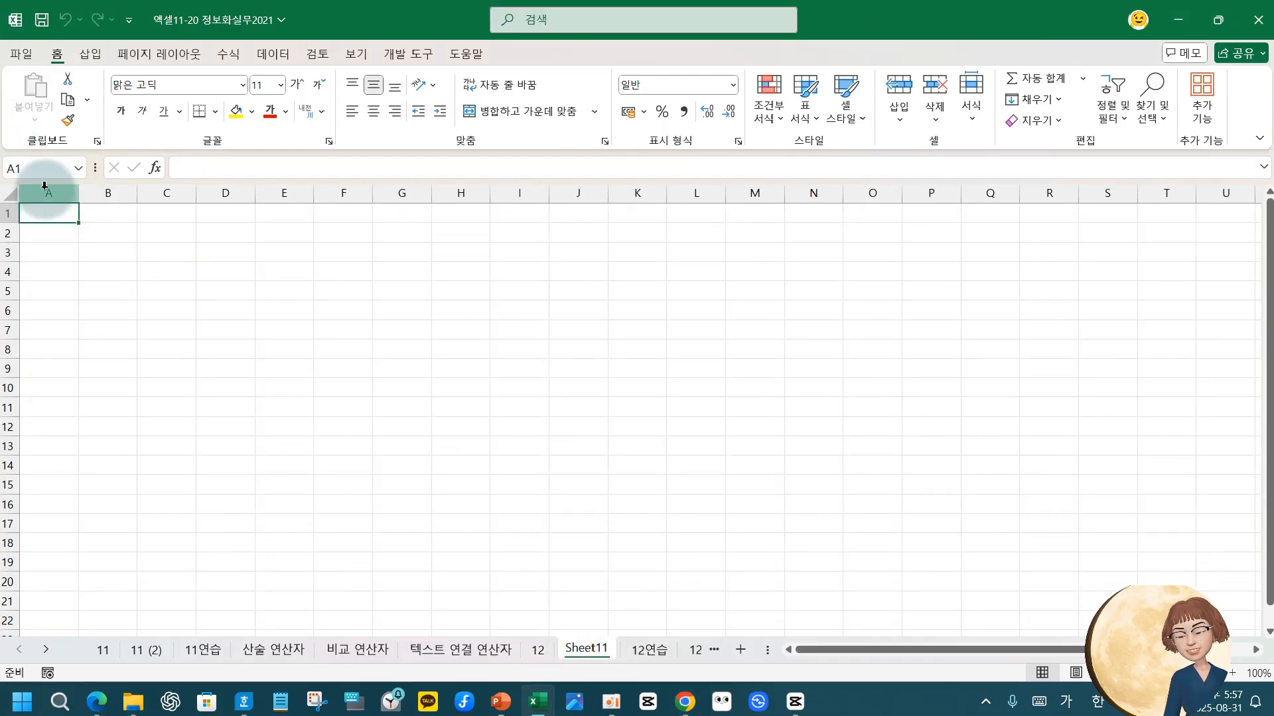
Rename the new worksheet as 12-1.
double_click(584, 650)
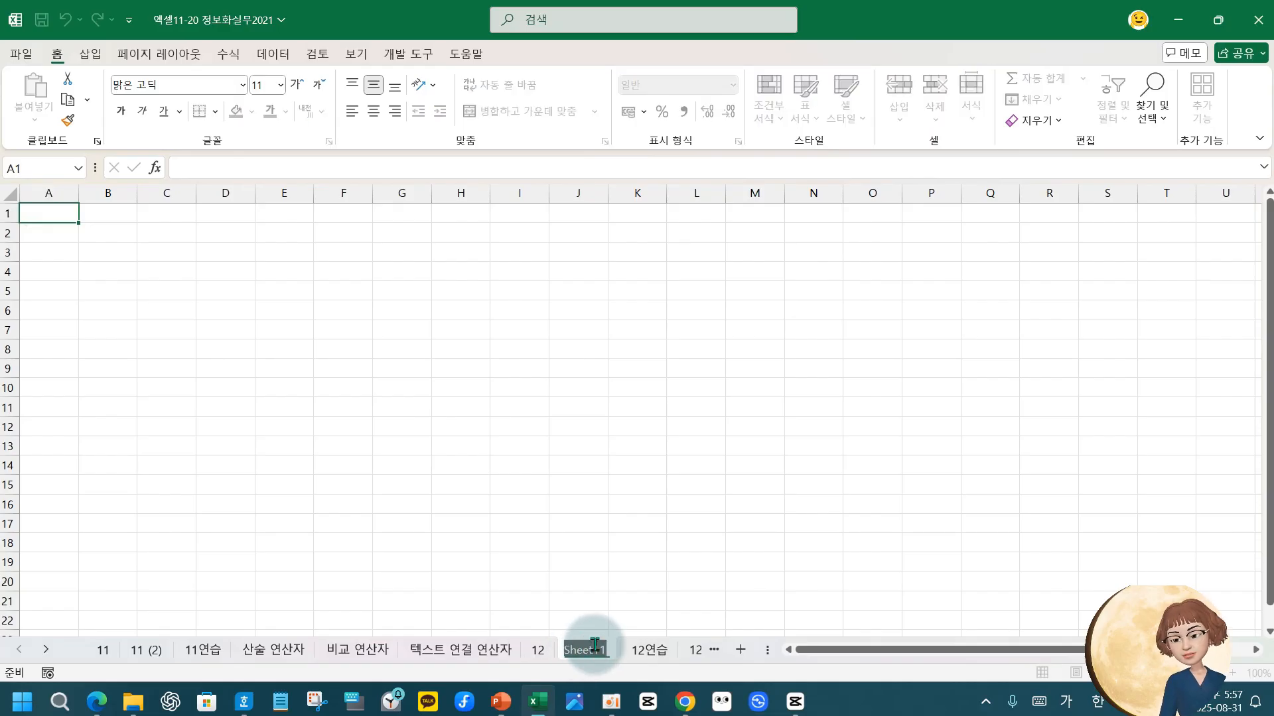
text(12)
key(Return)
text(-1)
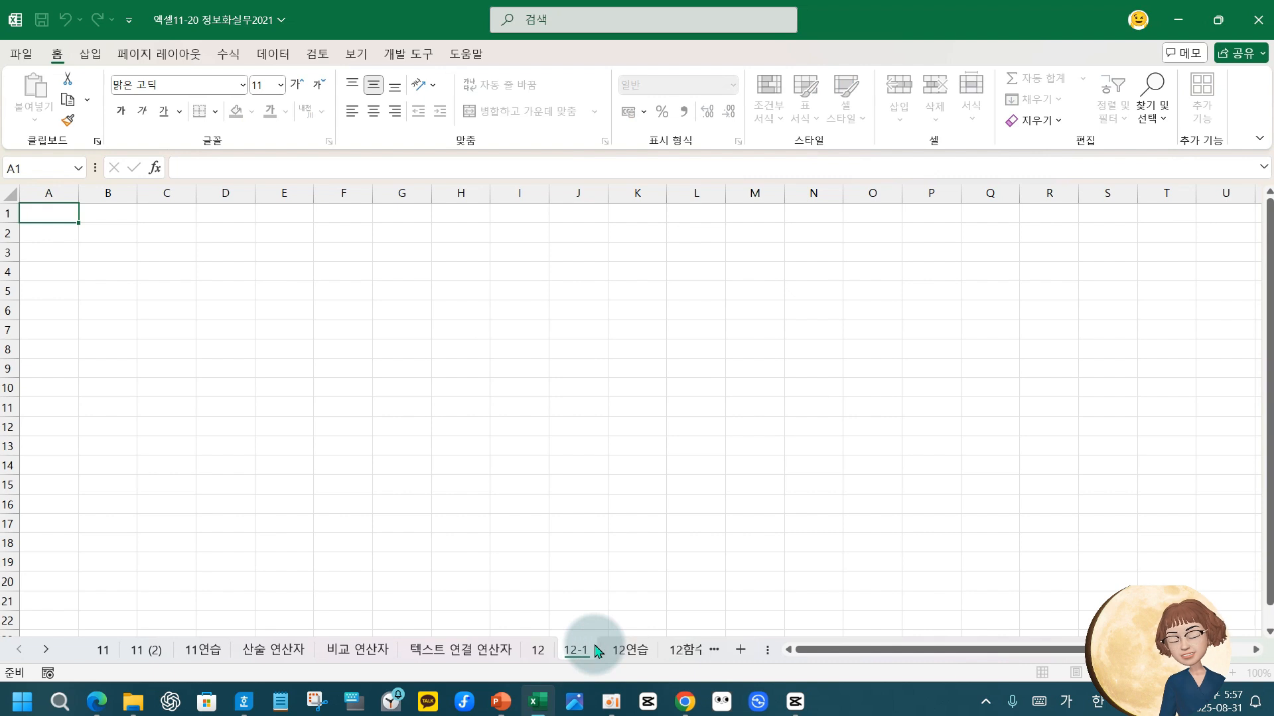
key(Return)
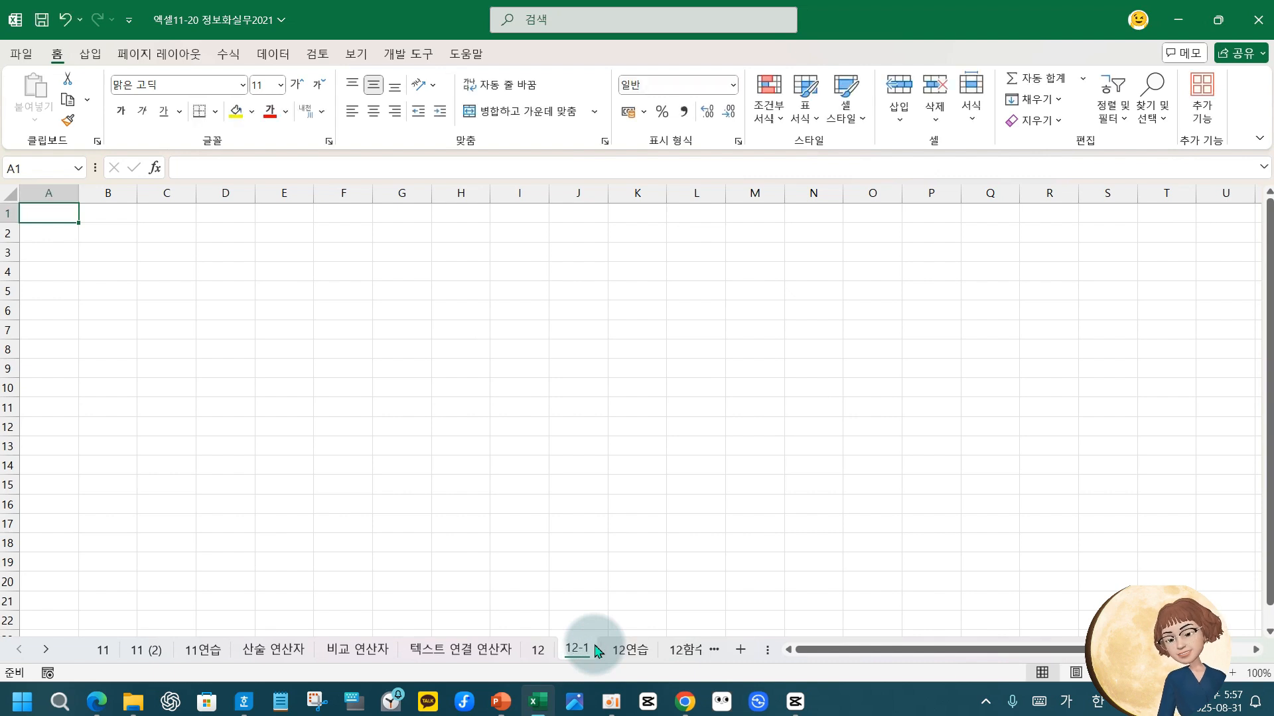
Set the width of column A to 1 on sheet 12-1.
click(51, 200)
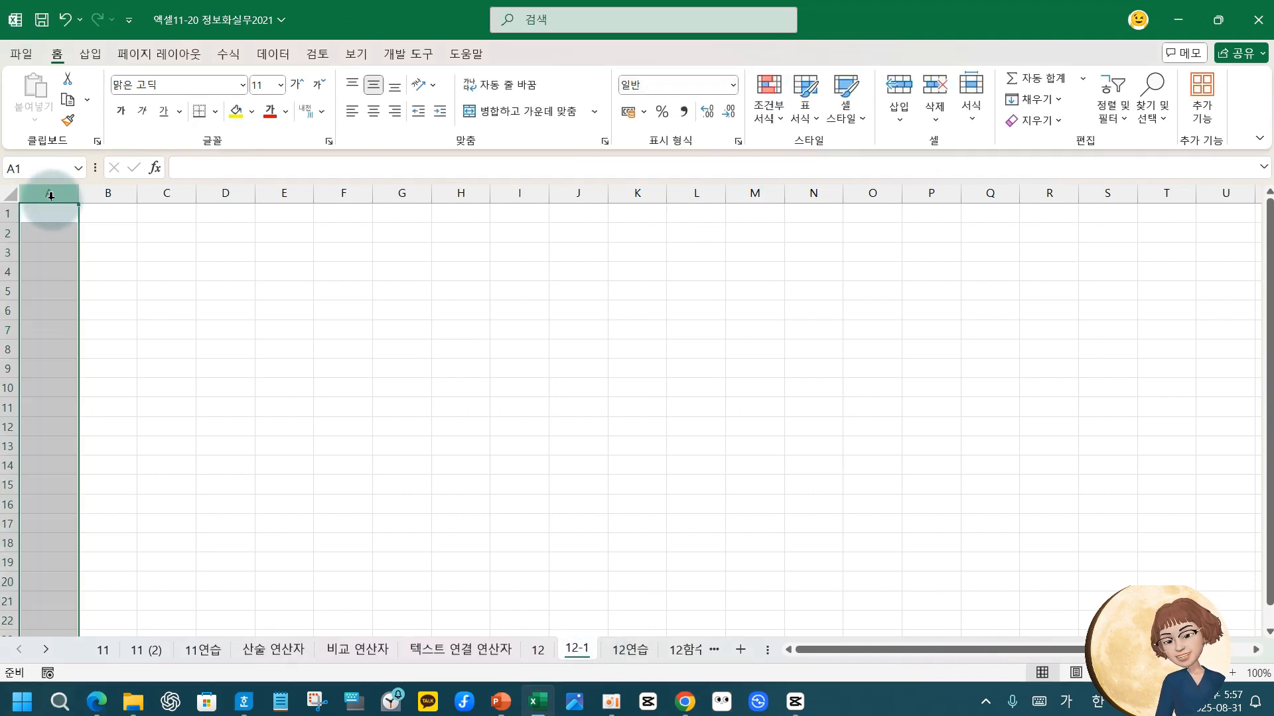
right_click(51, 197)
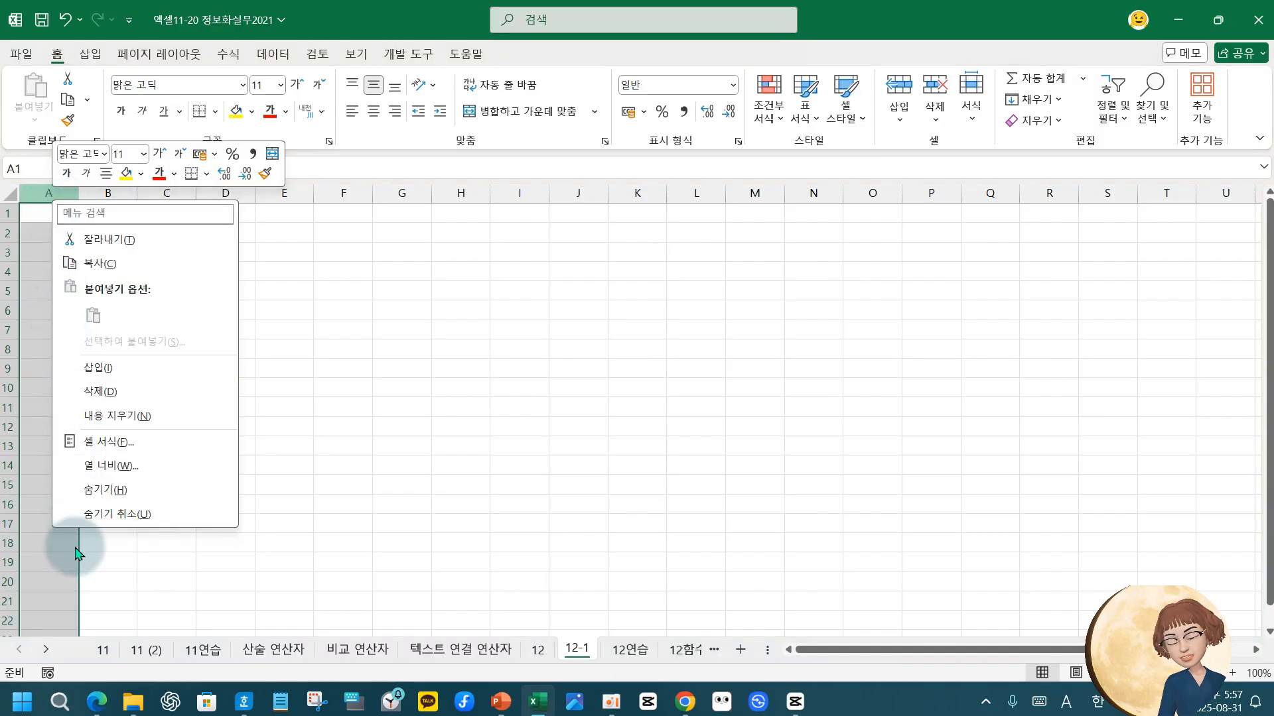
click(124, 477)
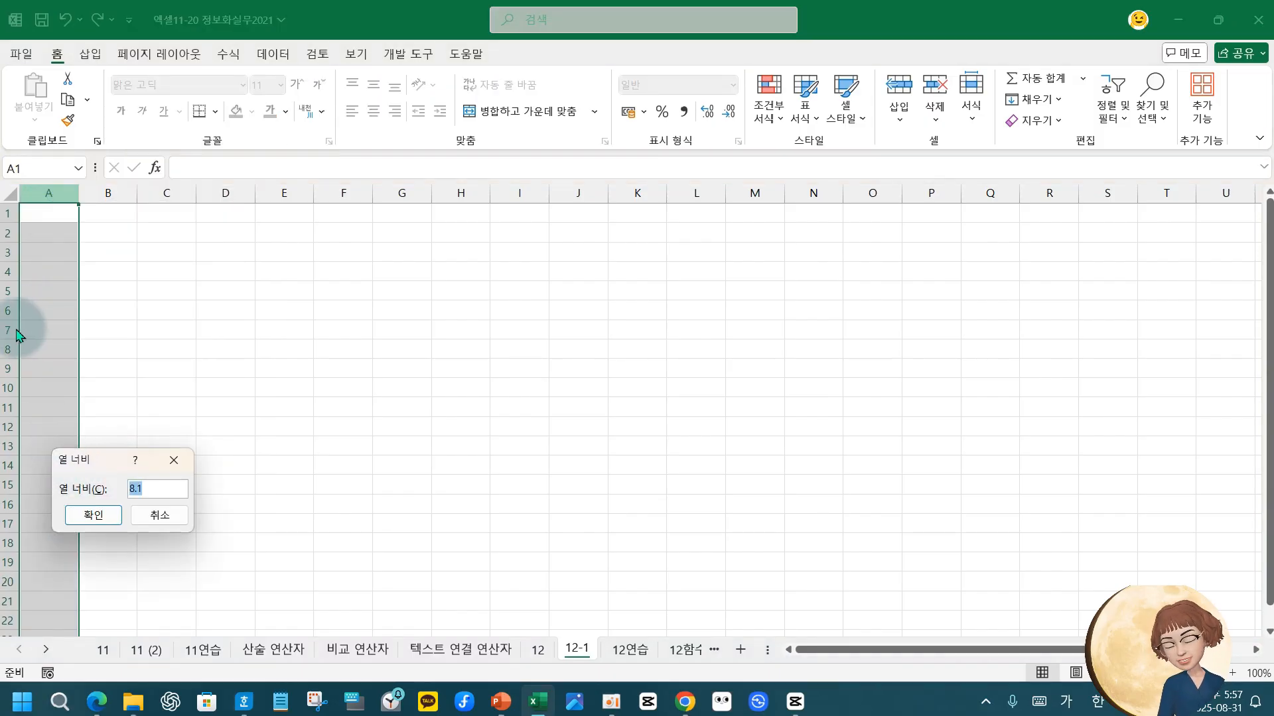
text(1)
key(Return)
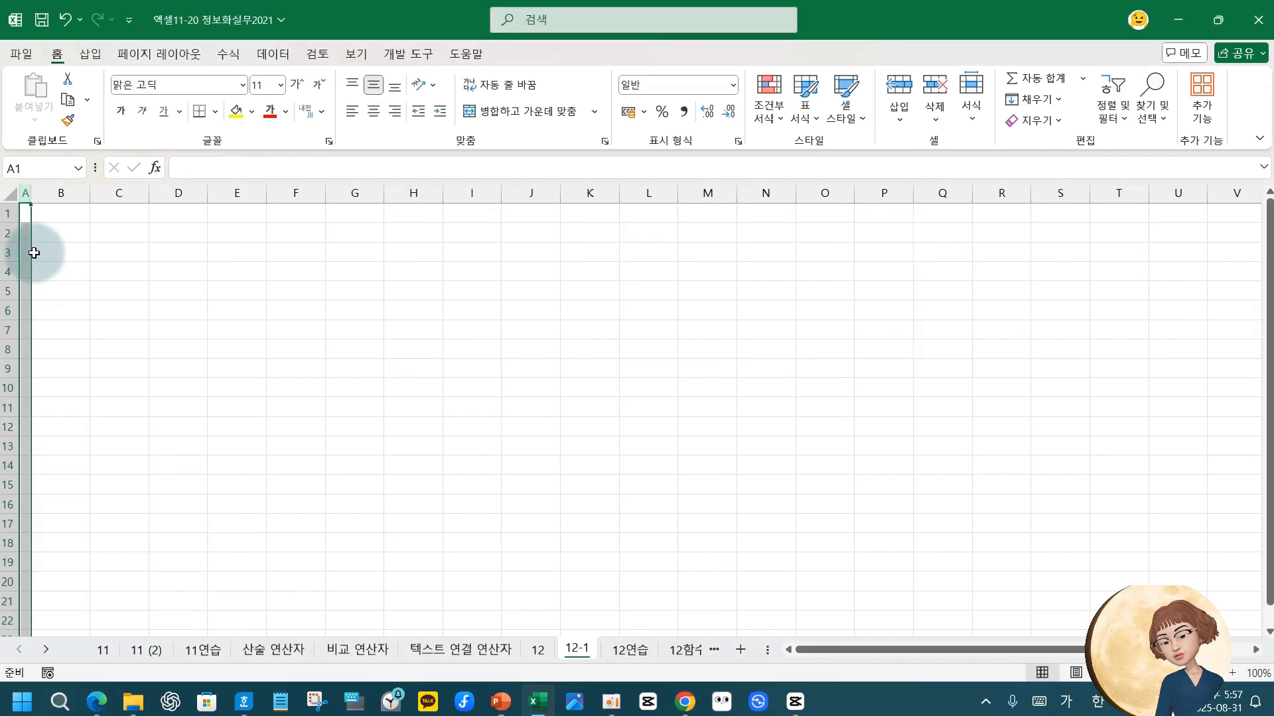
Set the height of rows 1 and 3 together to 10.
click(9, 213)
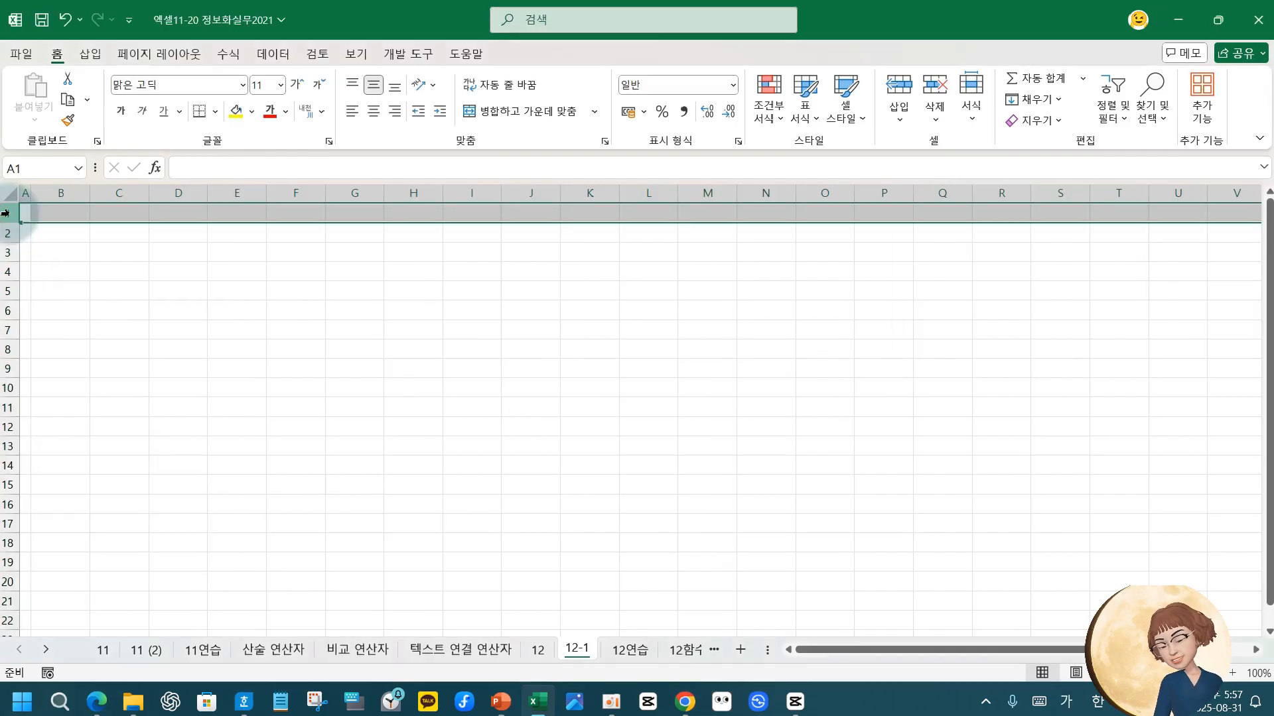
ctrl+click(10, 251)
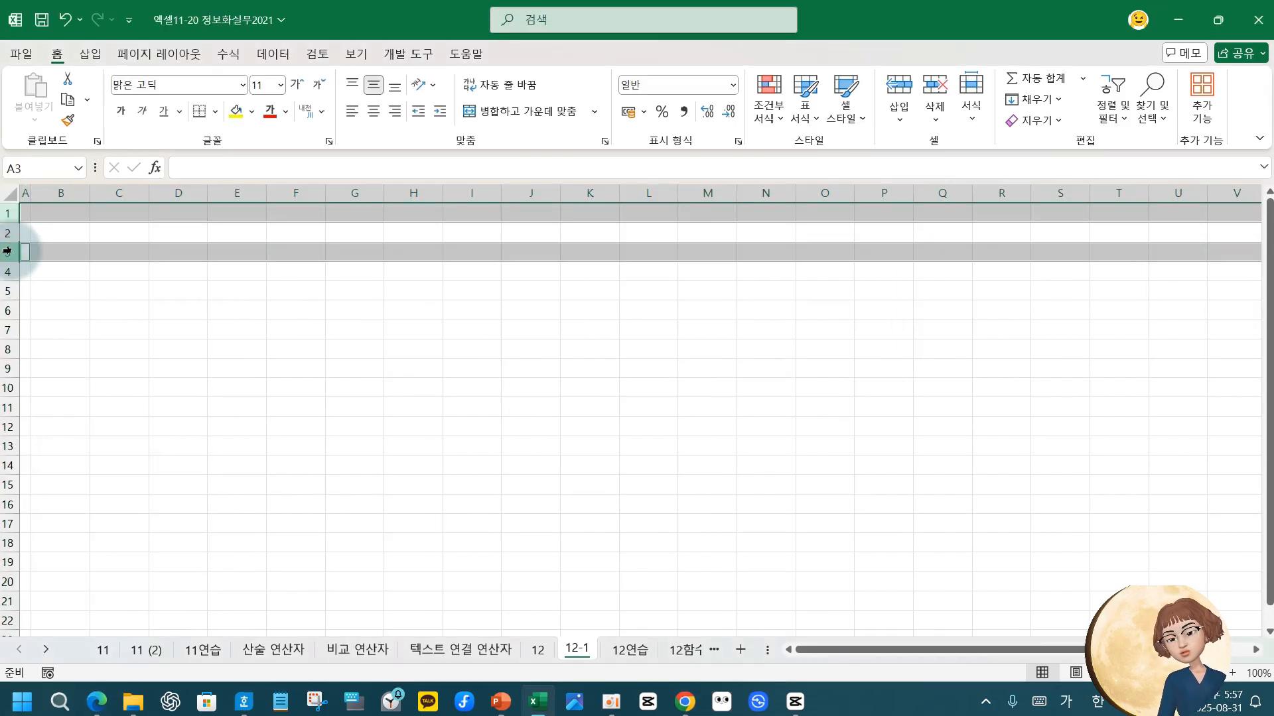
right_click(8, 250)
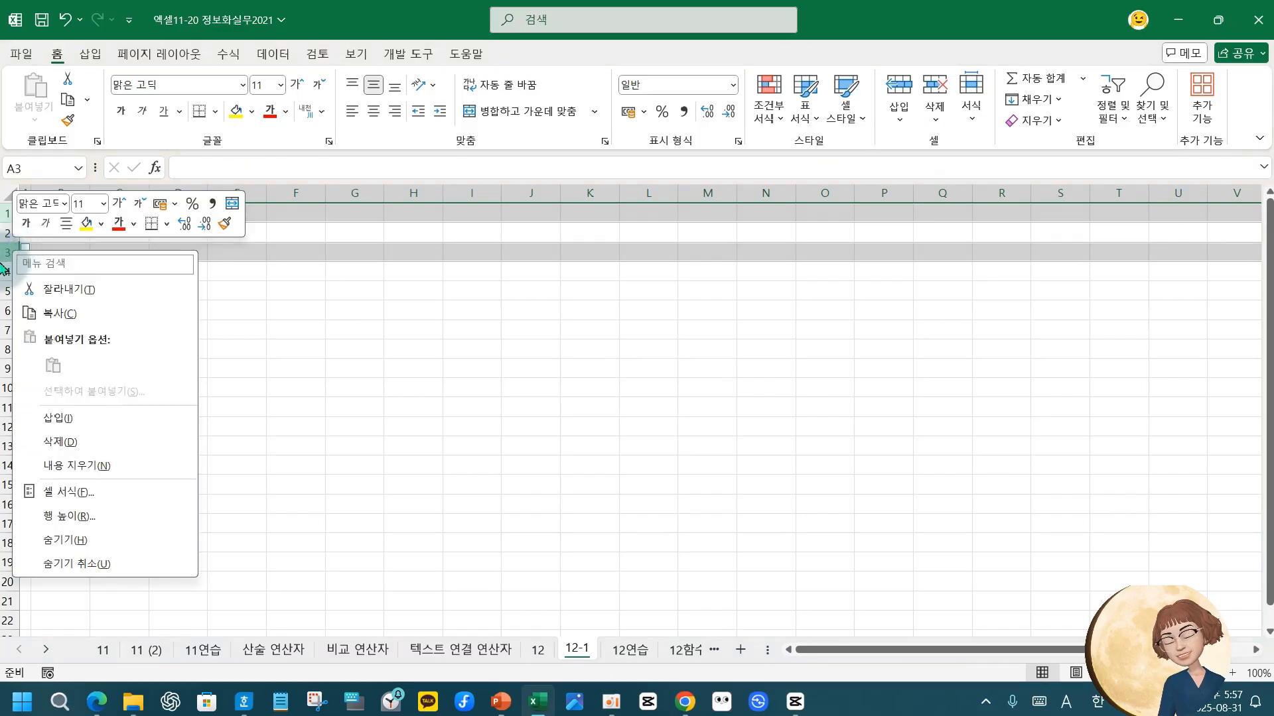
click(64, 517)
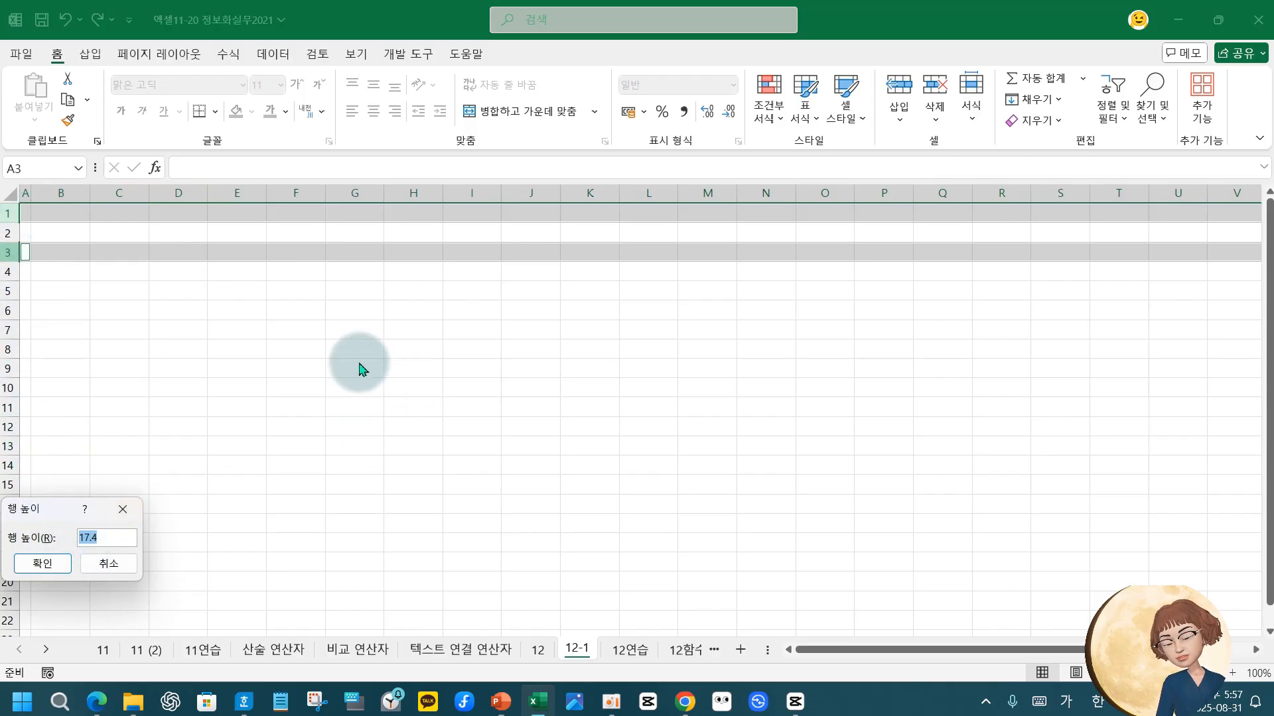
text(10)
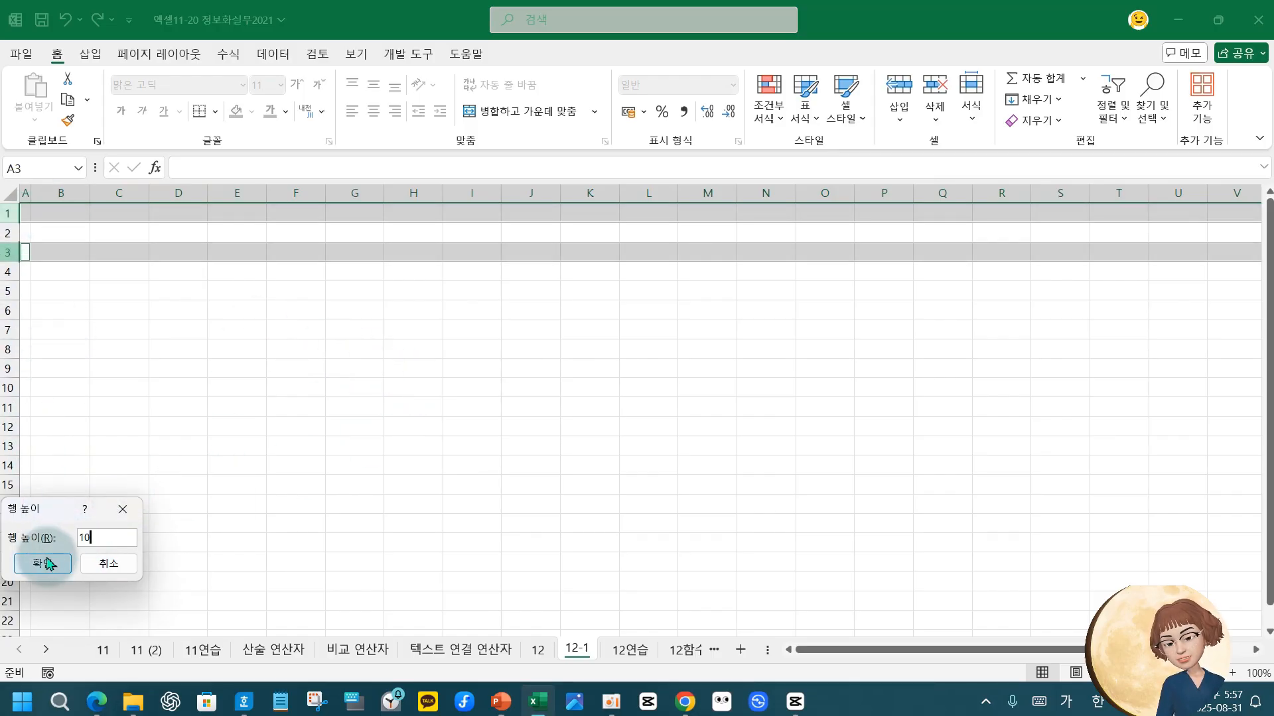
click(43, 564)
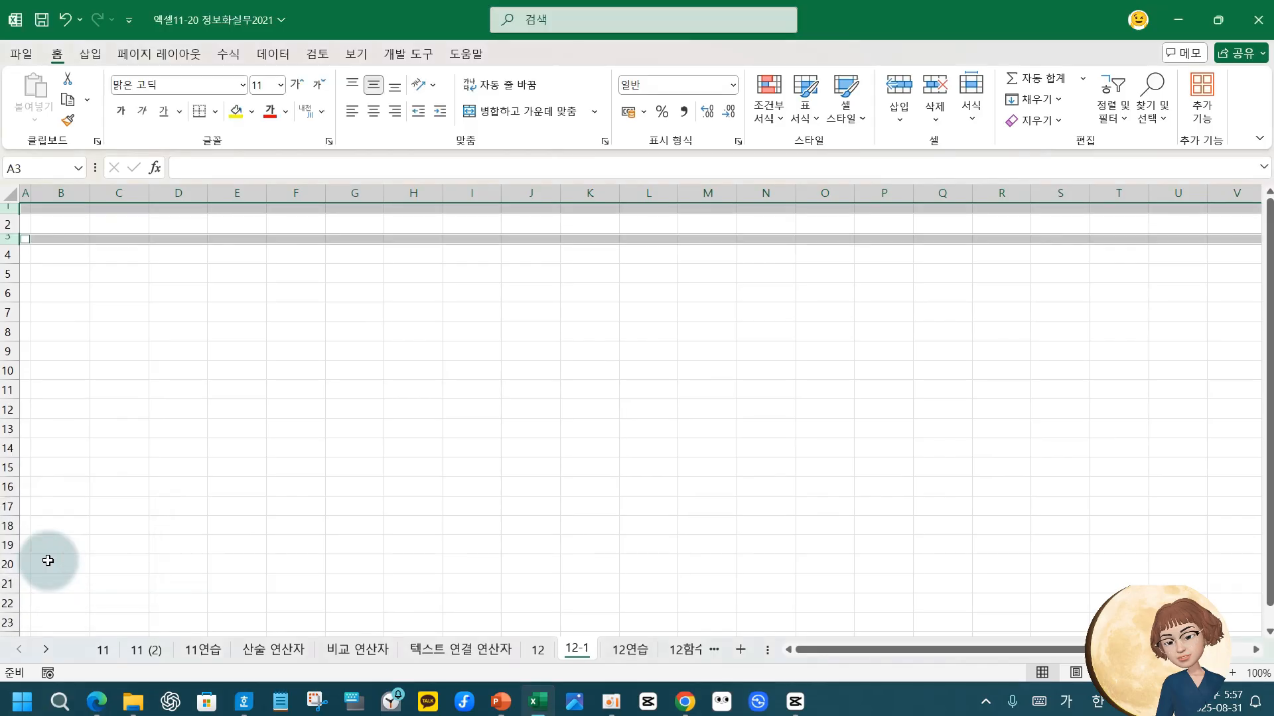
Enter the table title "국가별 수입 현황" in cell B2.
click(68, 224)
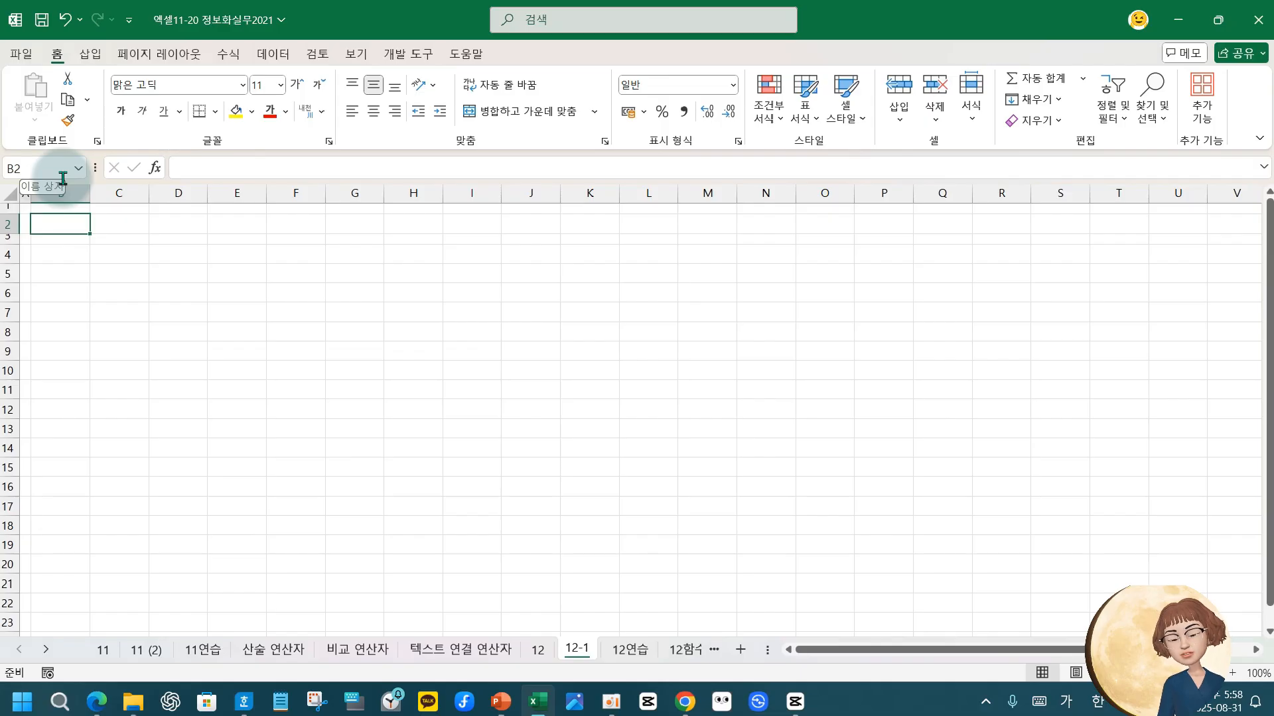
text(국가별 수입 현황)
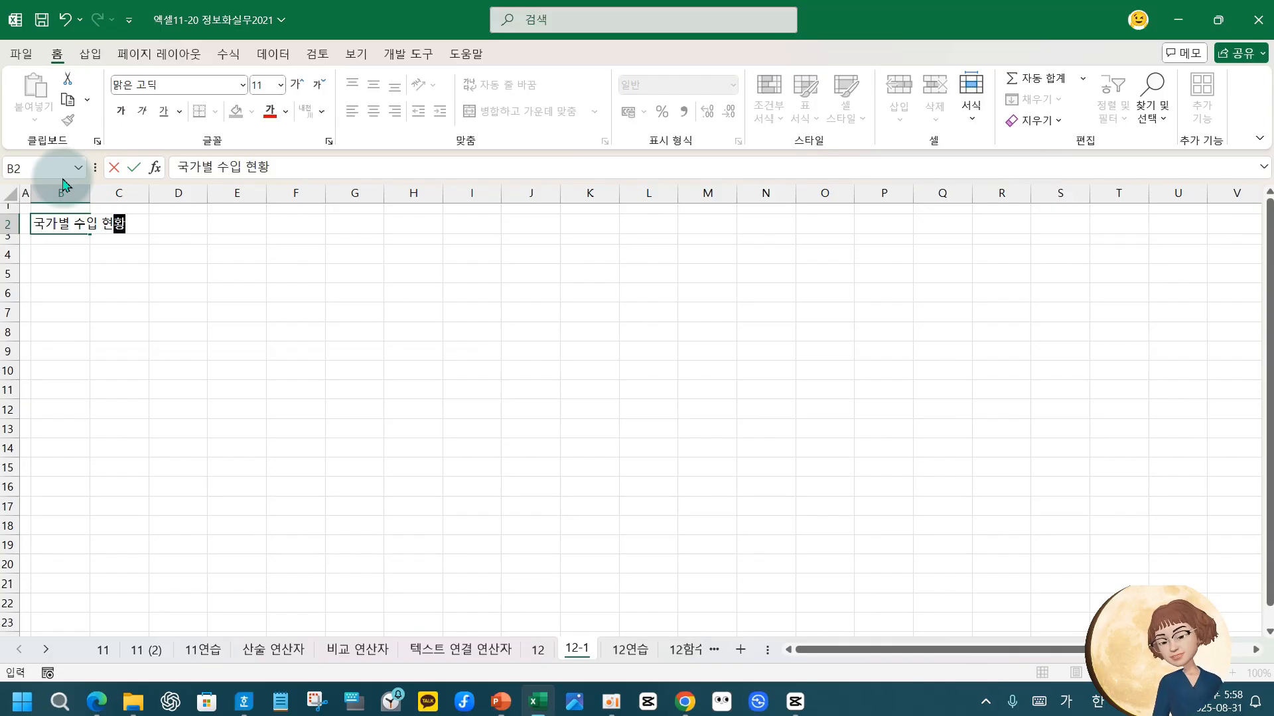
key(Return)
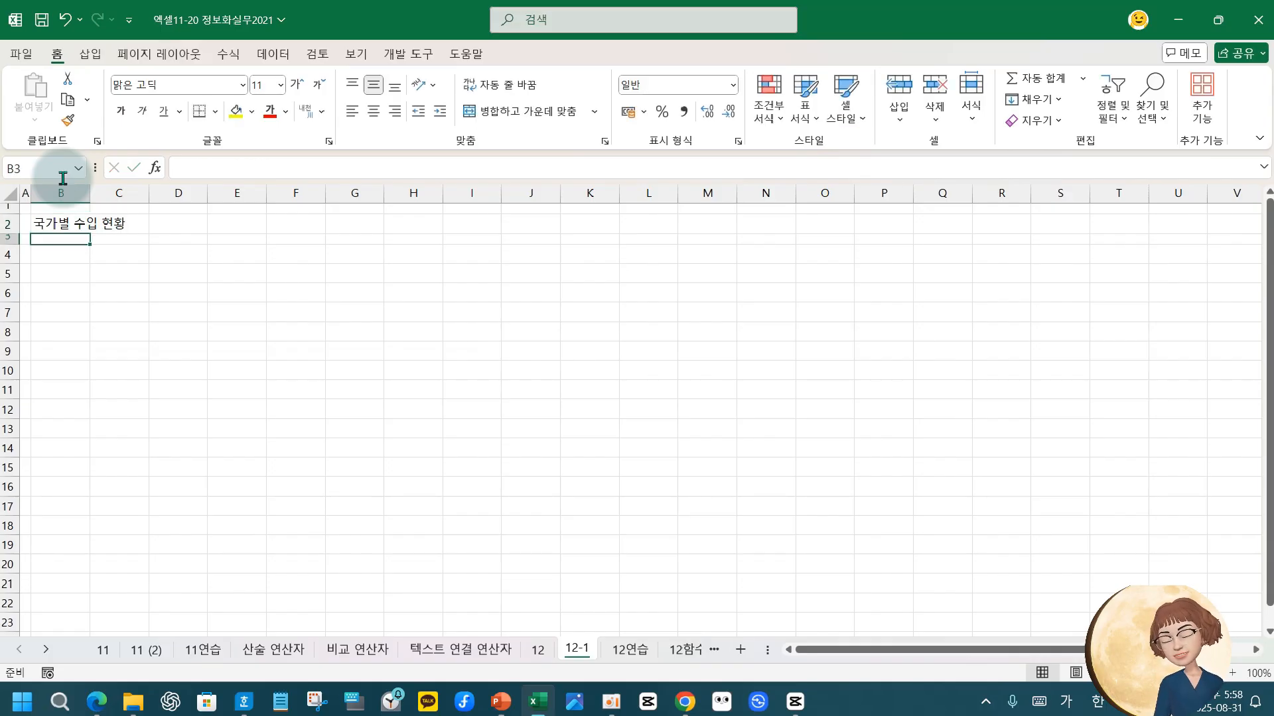
Enter the column headers 국가, BT-001 and BT-002 in cells B4 to D4.
key(Return)
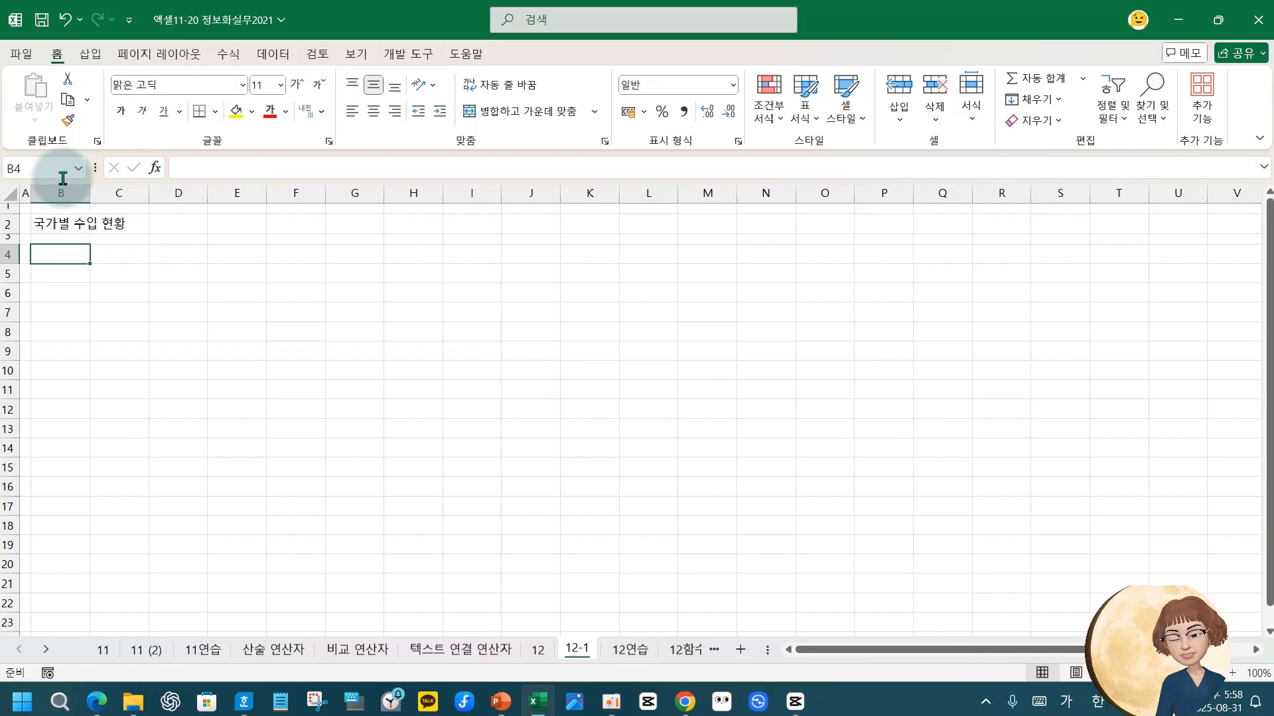
text(국)
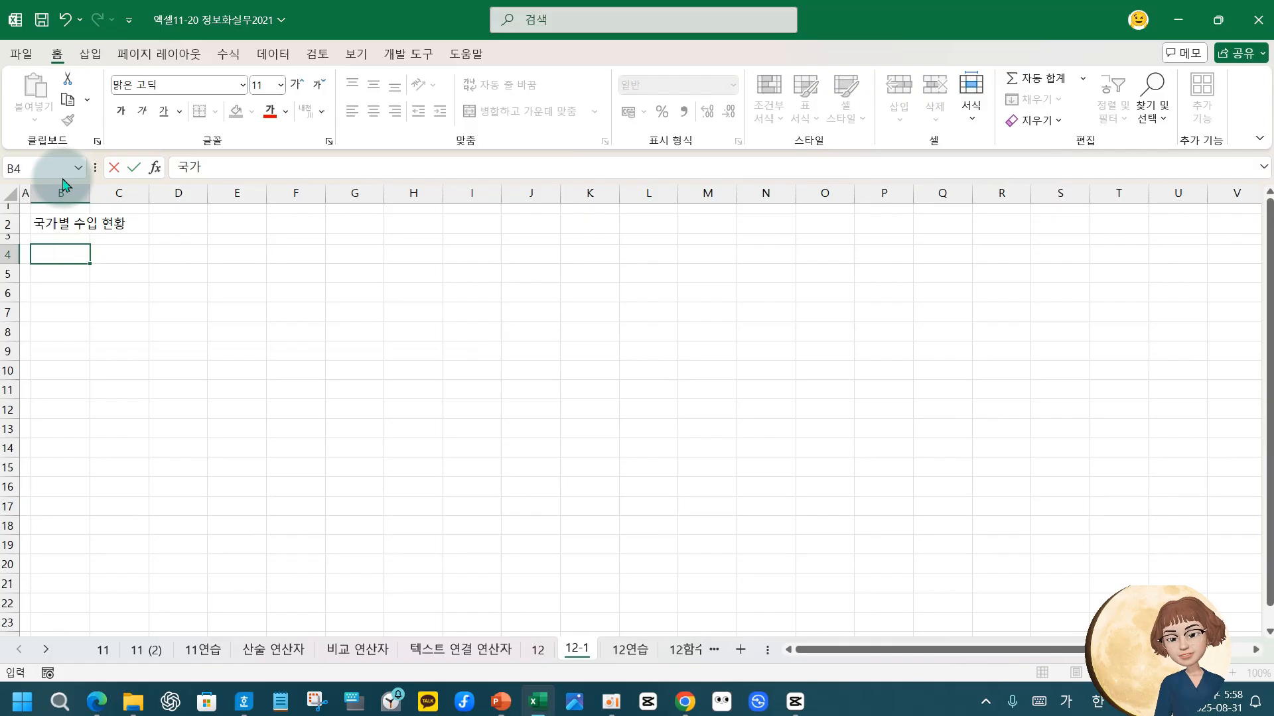
text(가)
key(Tab)
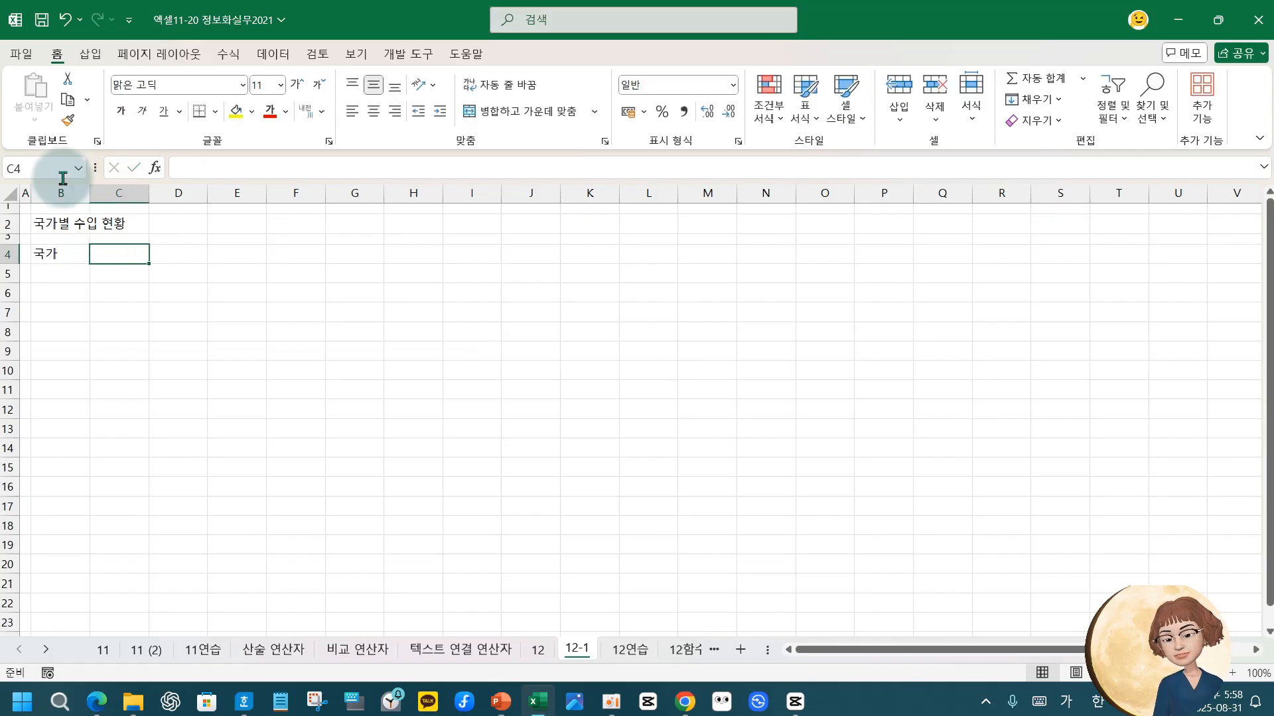
text(BT-001)
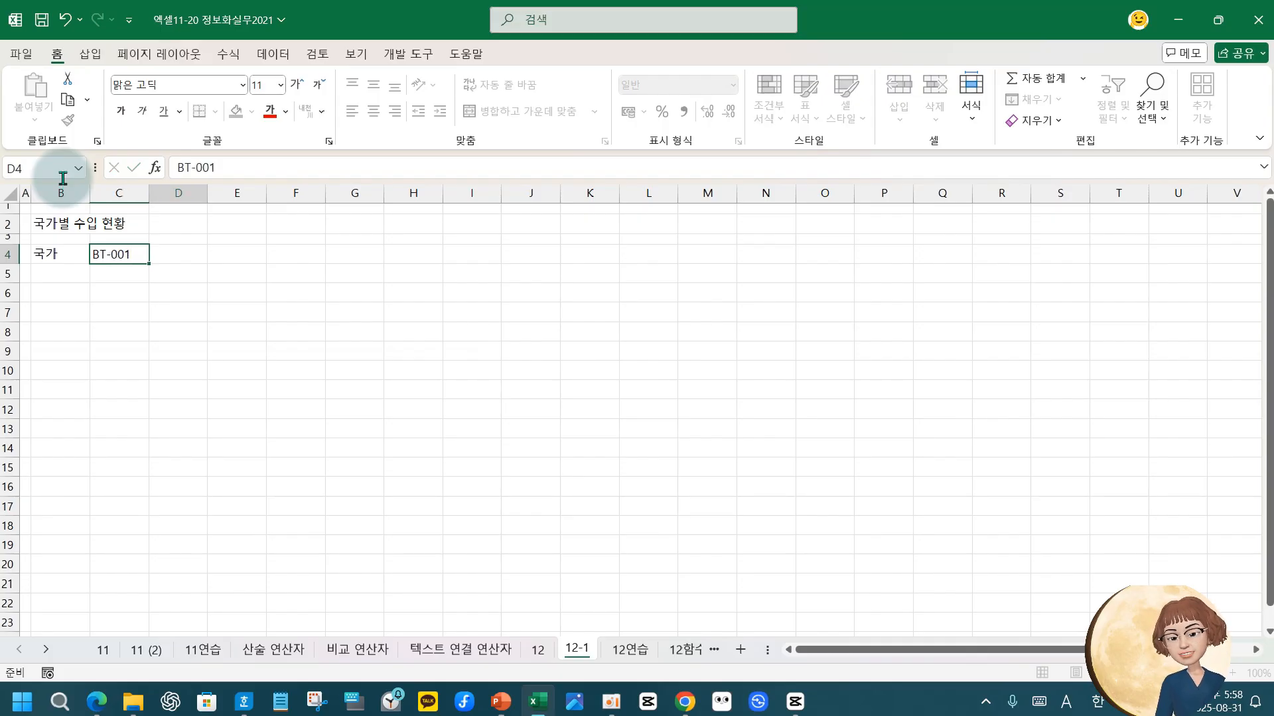
key(Tab)
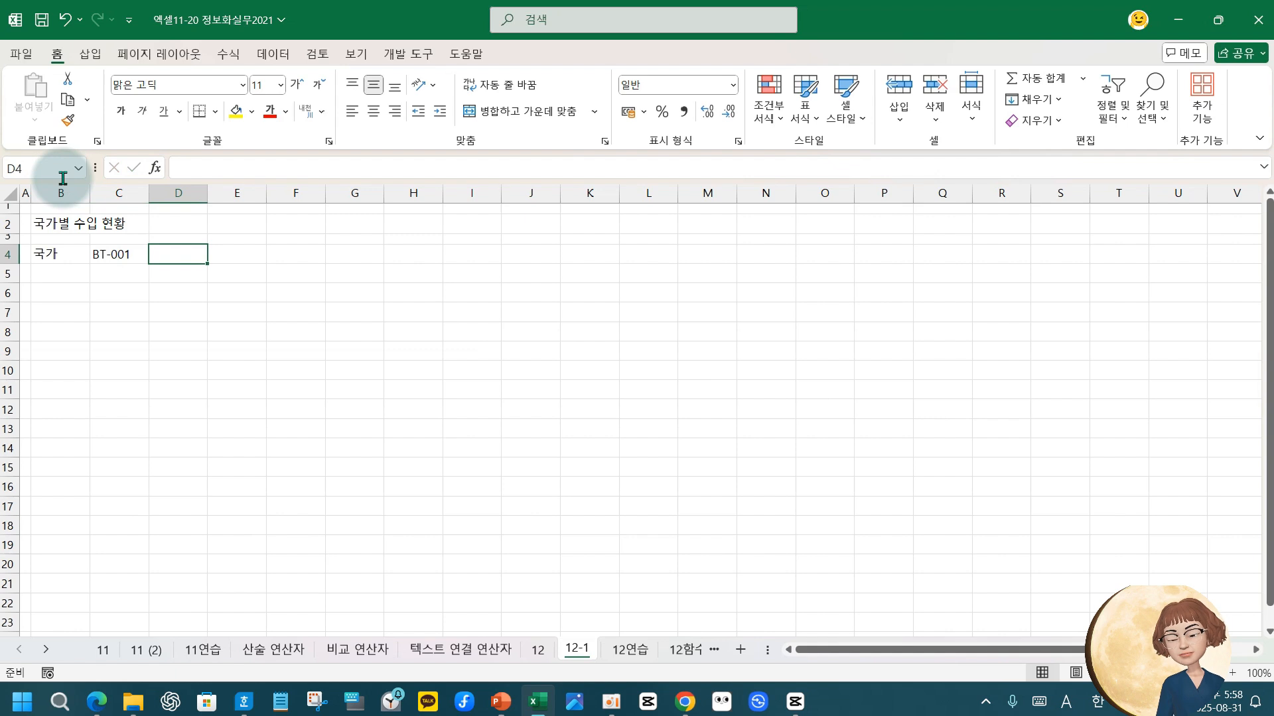
text(BT-002)
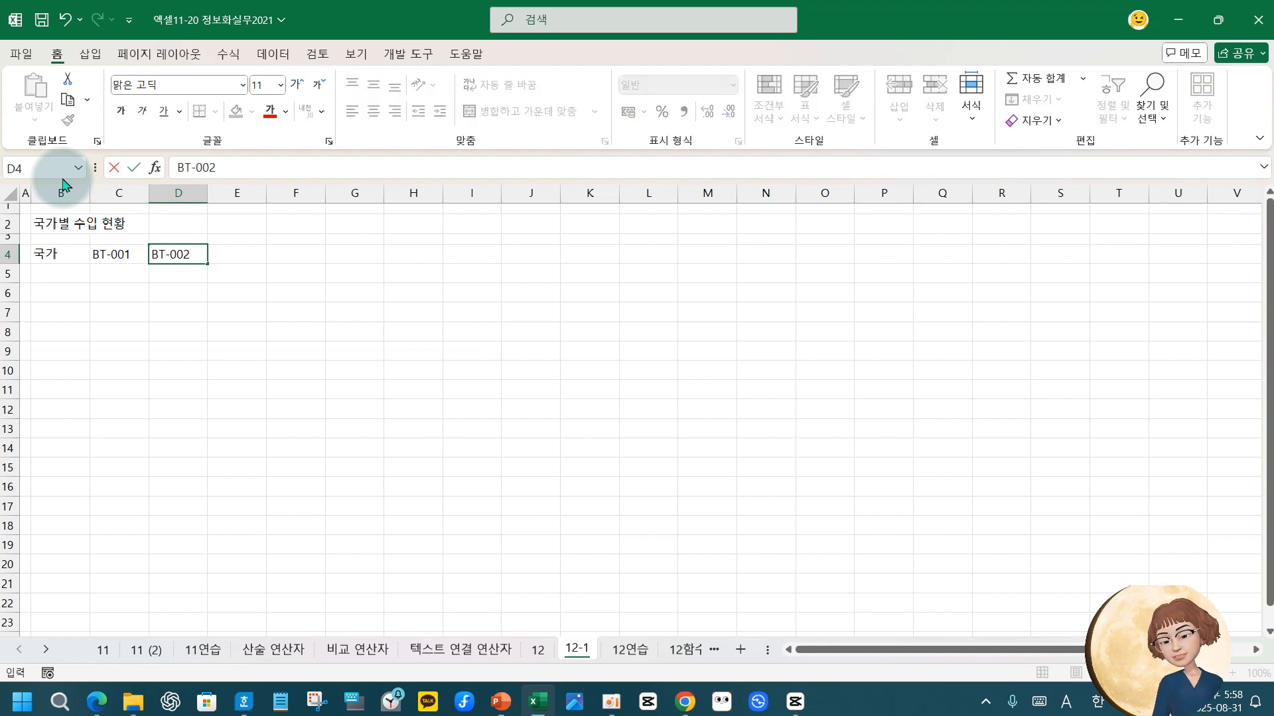
key(Tab)
text(BT)
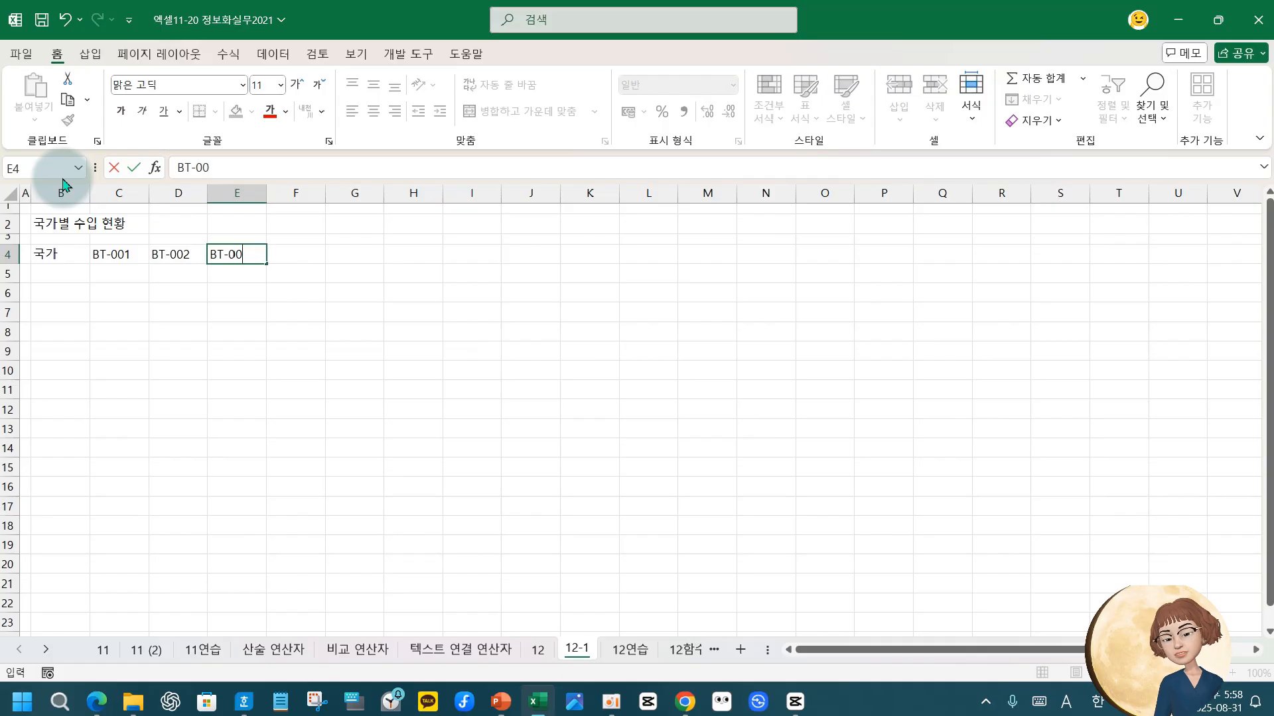
text(-00)
key(Escape)
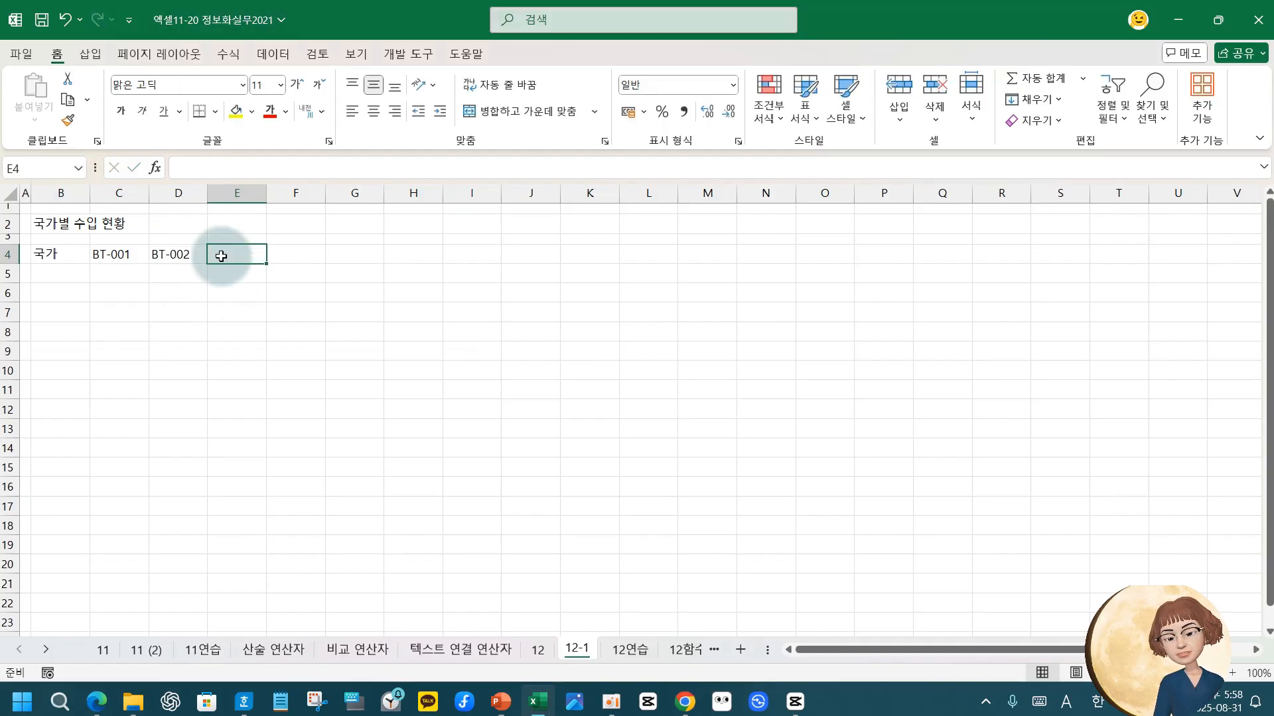
Clear cell D4 and fill the header series from BT-001 in C4 across to BT-003 in E4.
click(165, 252)
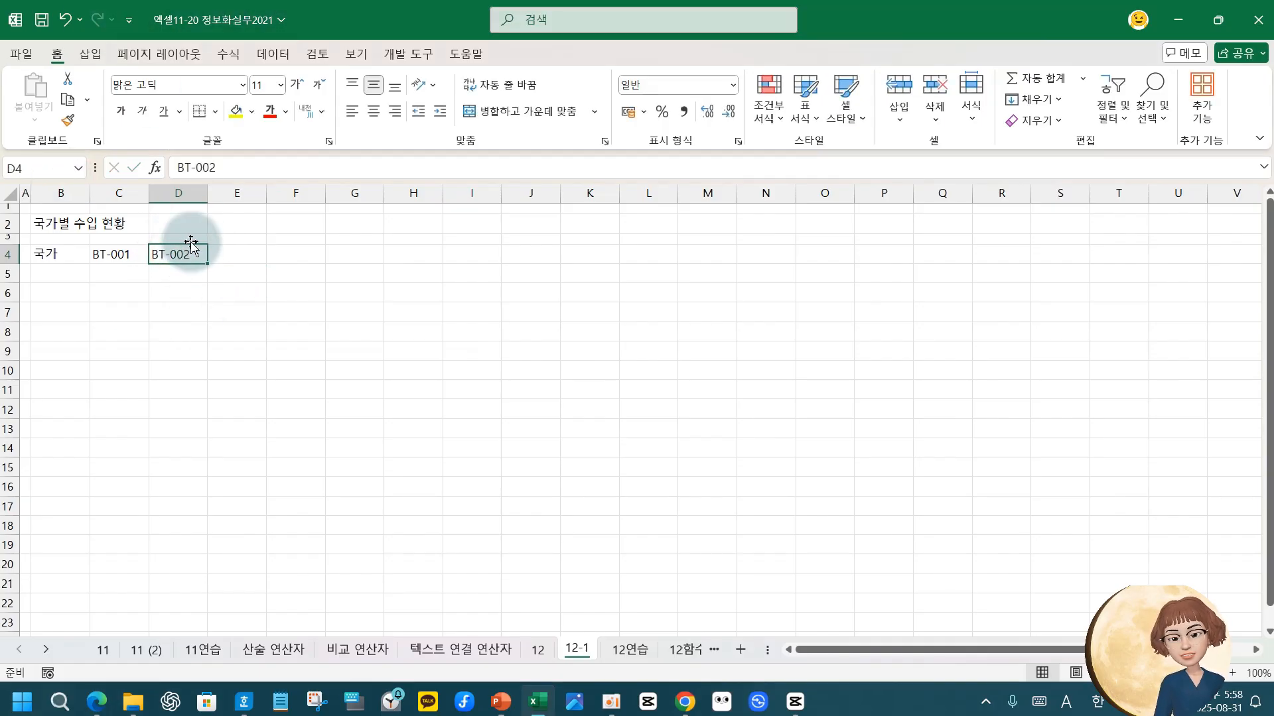
key(Delete)
click(117, 253)
drag(148, 263, 239, 265)
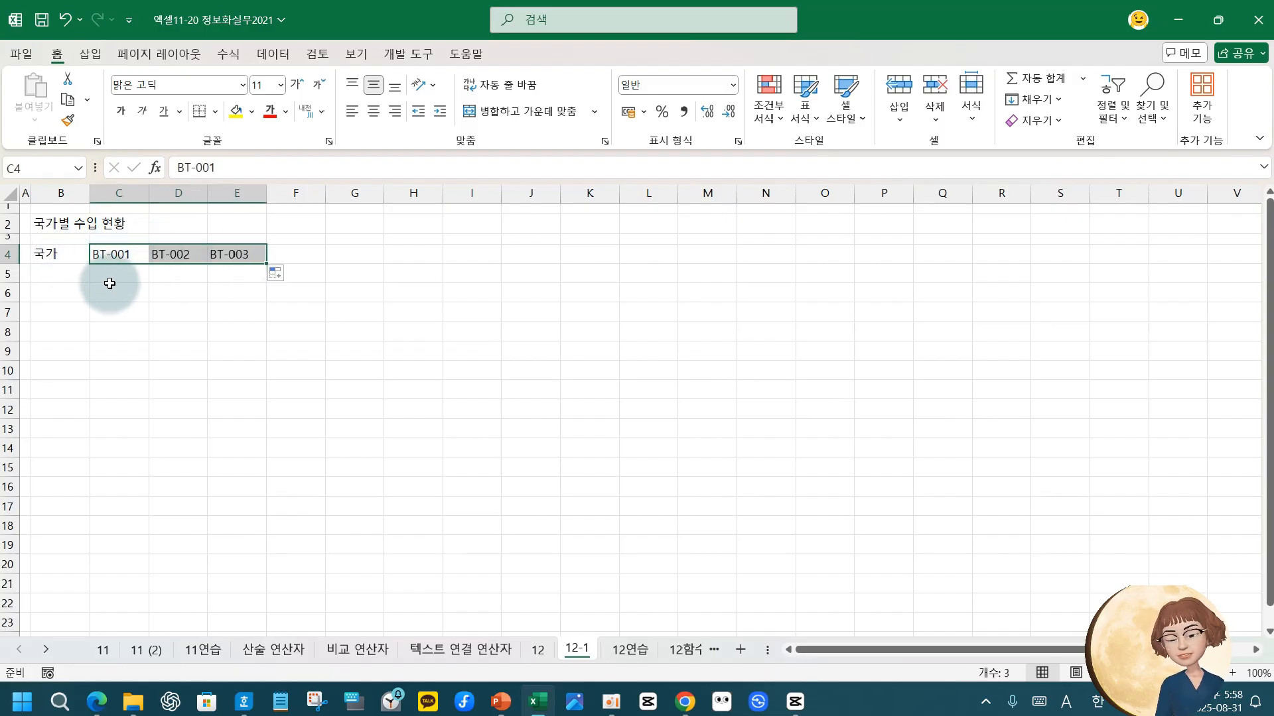
key(ctrl+2)
mouse_move(120, 244)
mouse_down()
mouse_move(127, 258)
mouse_move(248, 268)
mouse_up()
key(Escape)
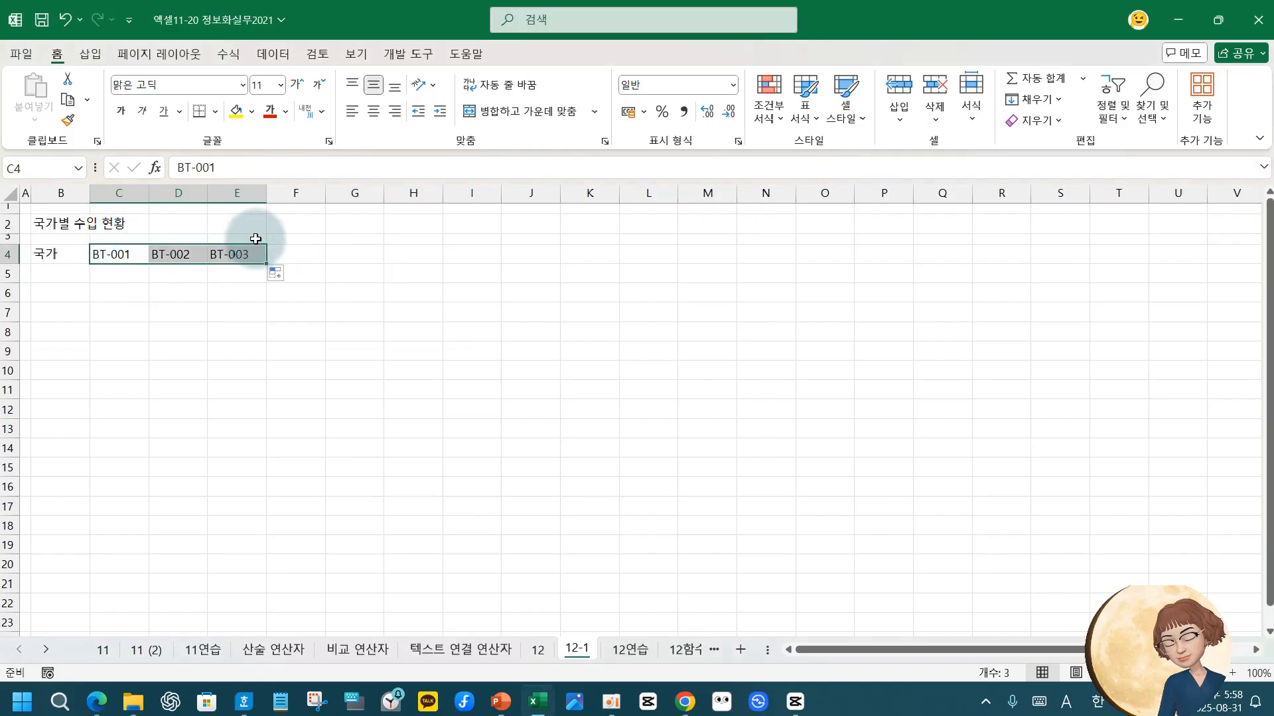
Enter the header 국가별 합계 in cell F4, correcting the misspelled last syllable.
click(289, 256)
text(rn)
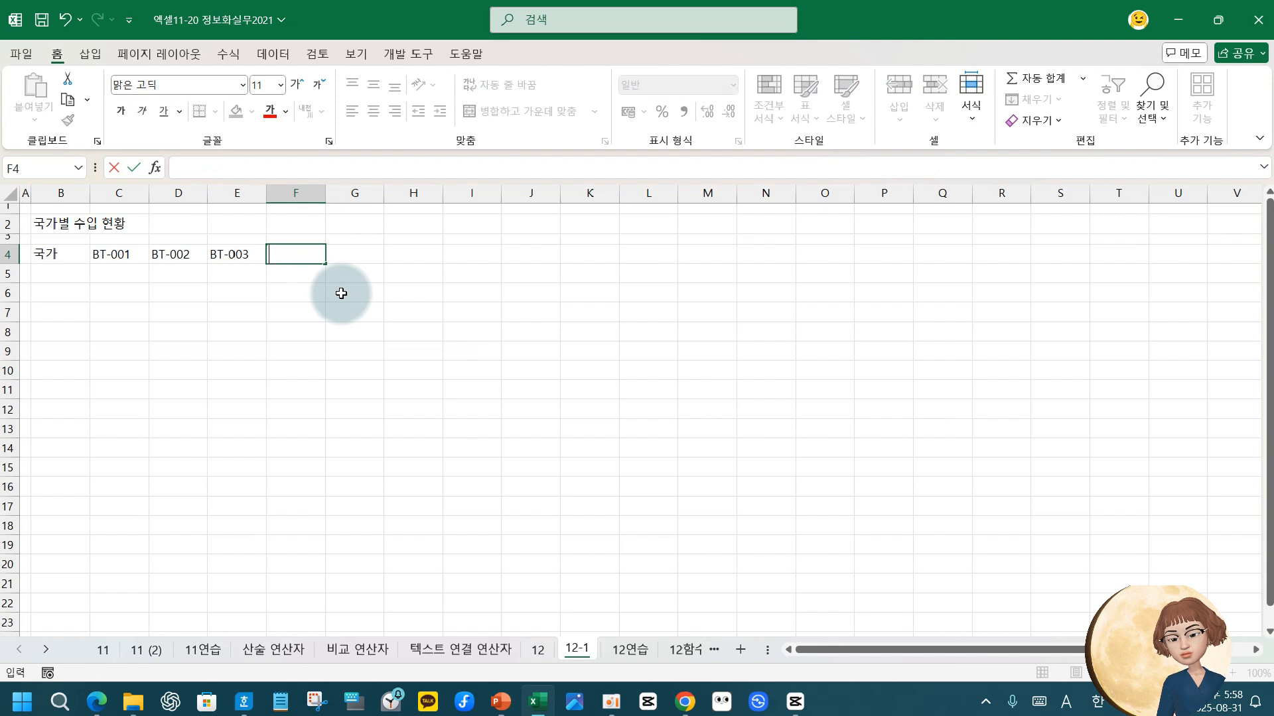
text(국가별 합게)
key(Return)
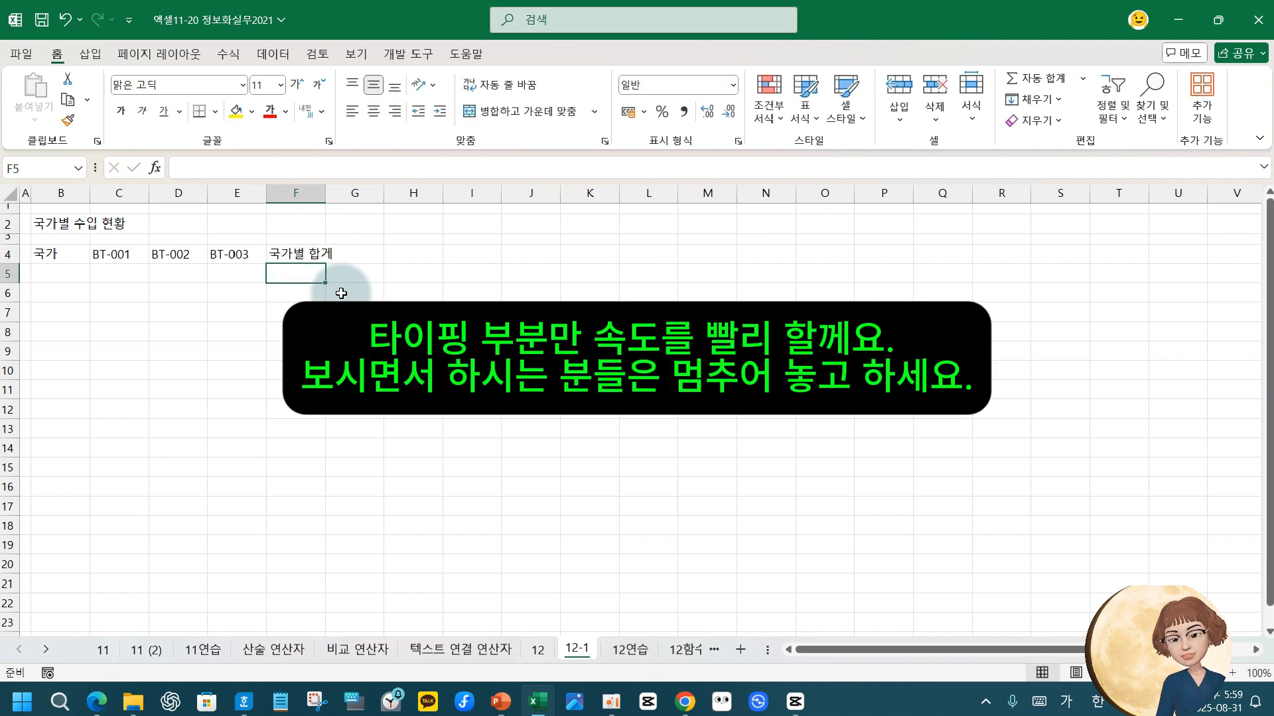
click(59, 273)
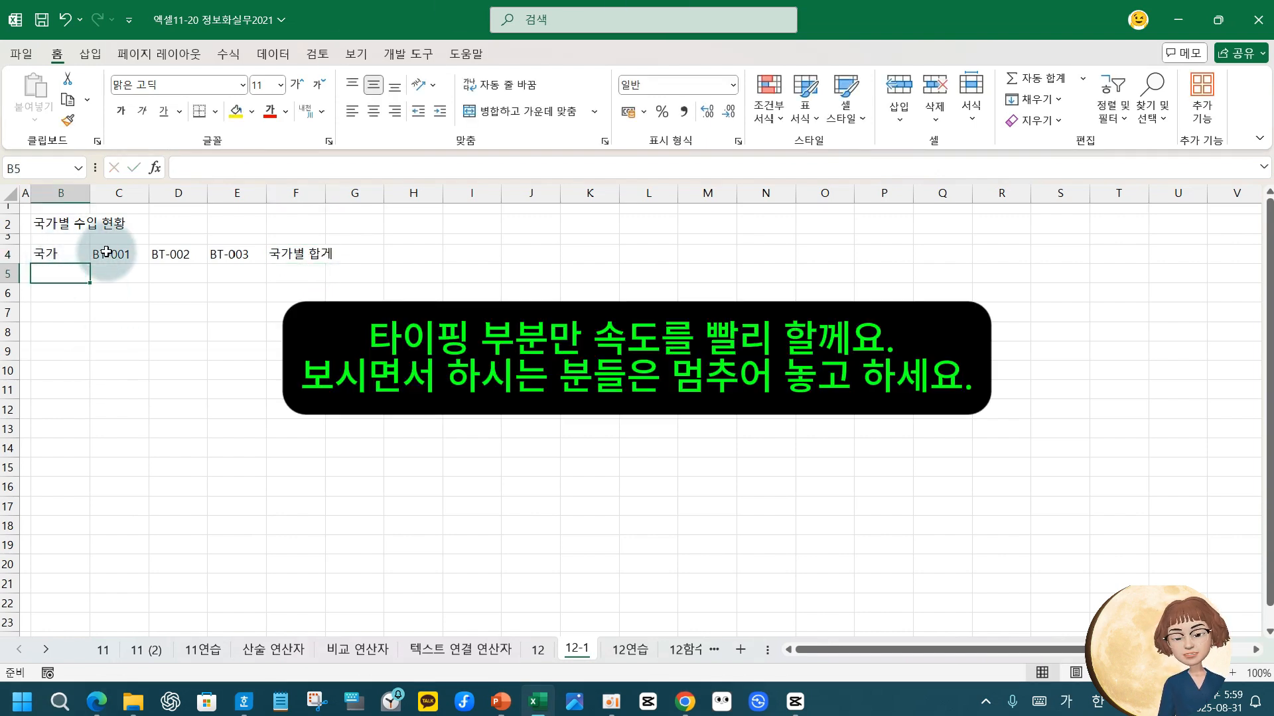
click(323, 252)
text(게)
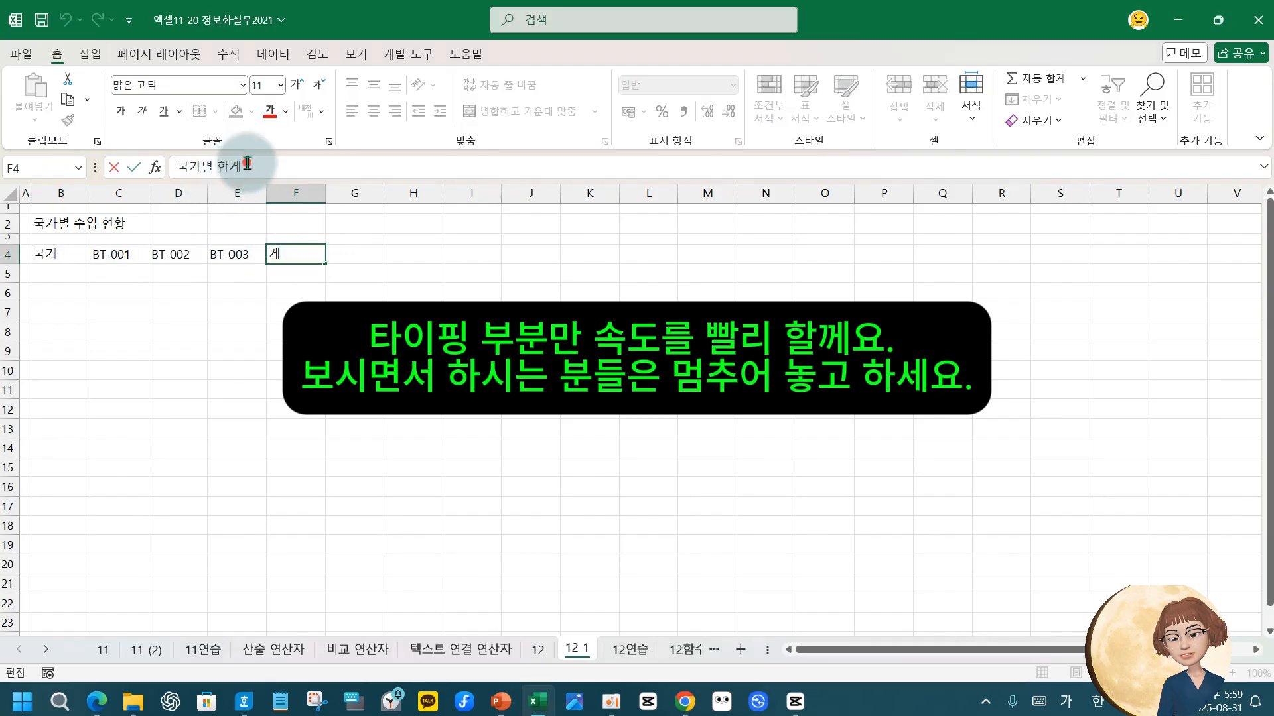
key(Return)
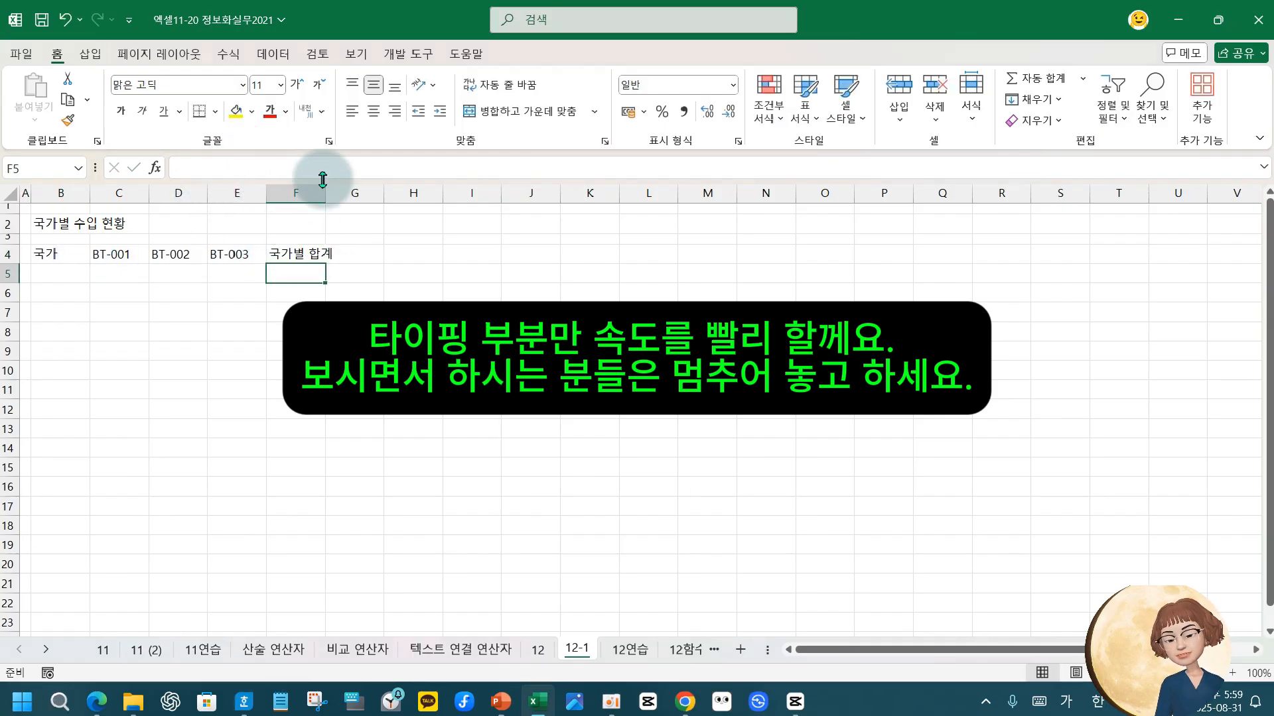
Enter the 미국 row in cells B5 to E5 with the values 60, 90 and 80.
click(60, 271)
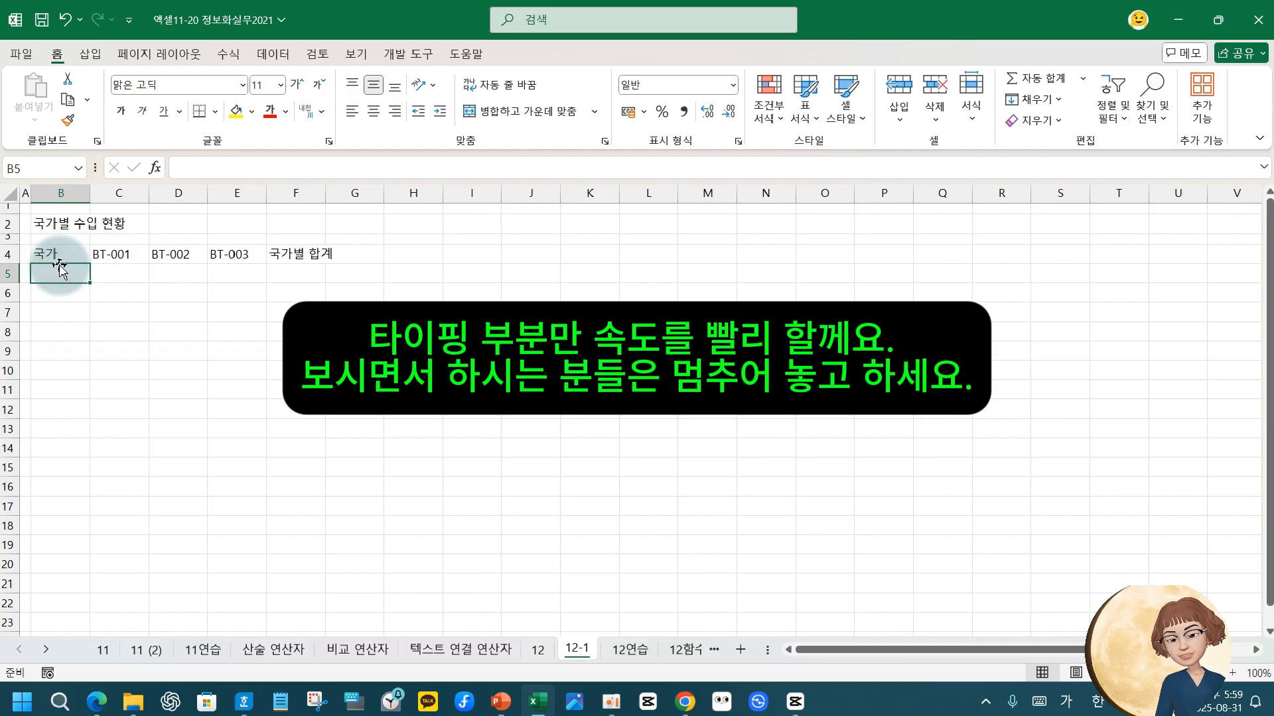
text(미국)
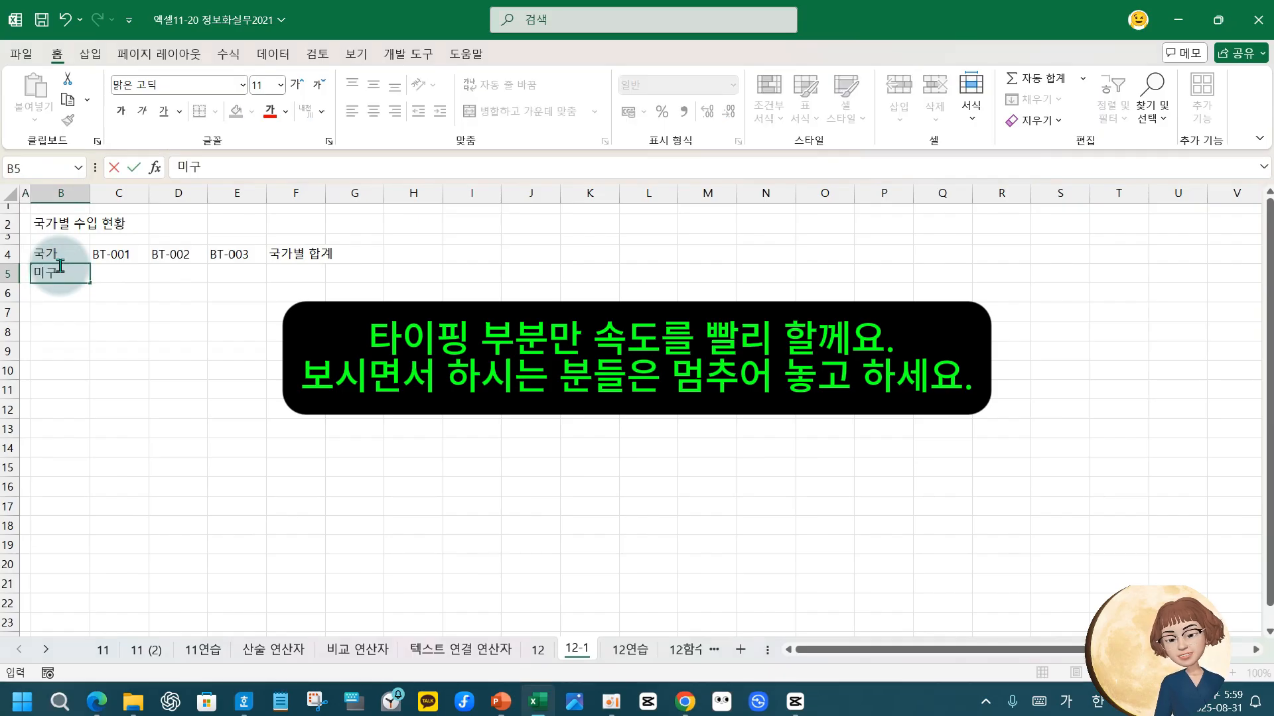
key(Tab)
text(60)
key(Tab)
text(90)
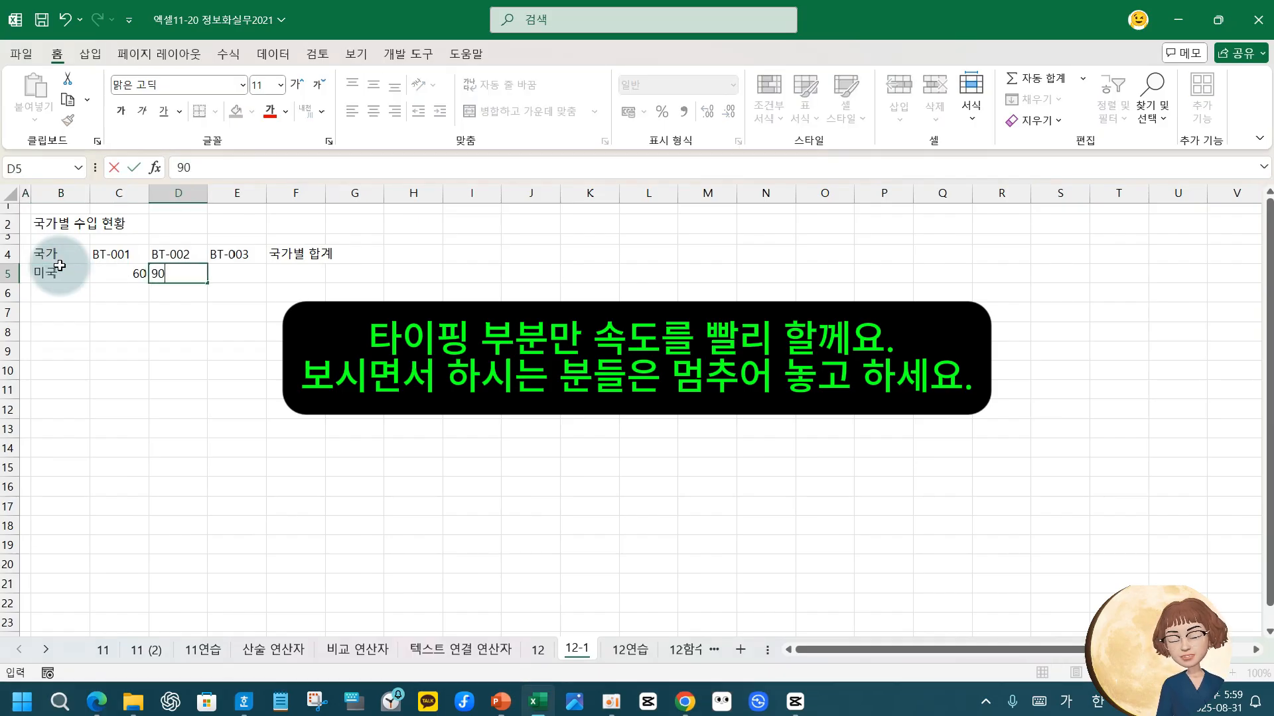
key(Tab)
text(80)
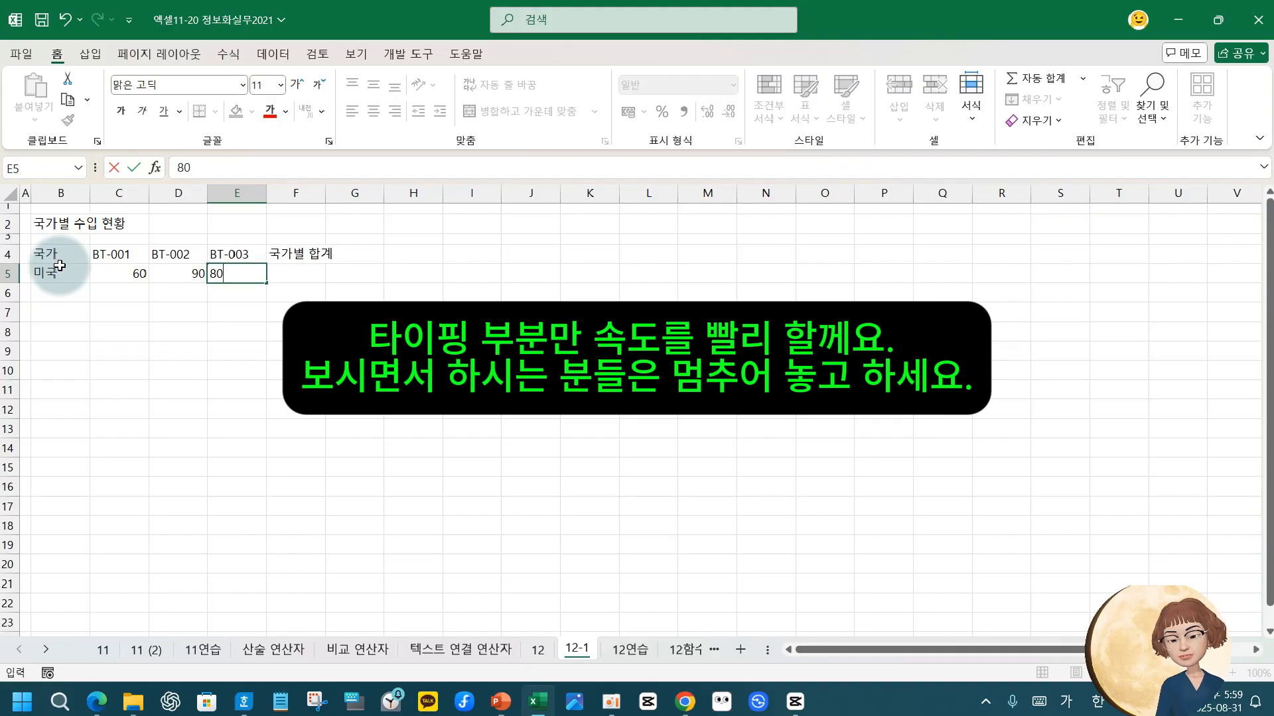
key(Return)
Enter the 중국 row in cells B6 to E6 with the values 85, 60 and 90.
text(중구)
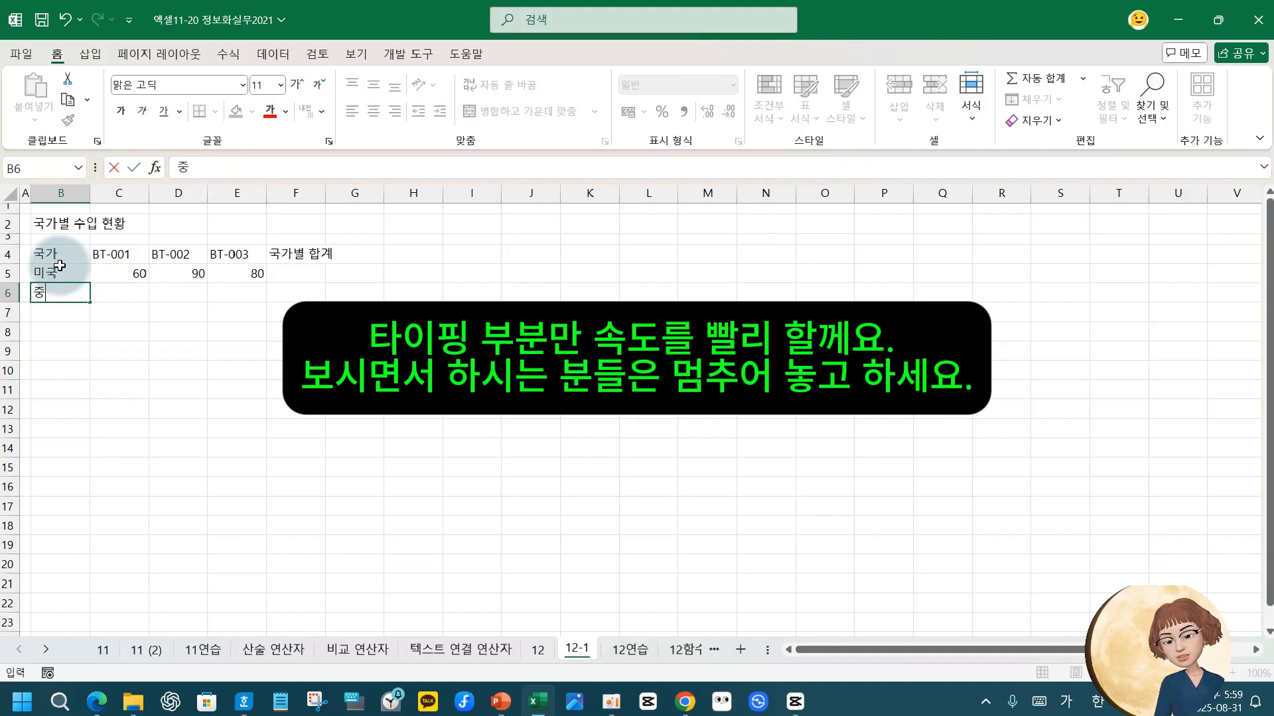
key(Tab)
text(85)
key(Tab)
text(60)
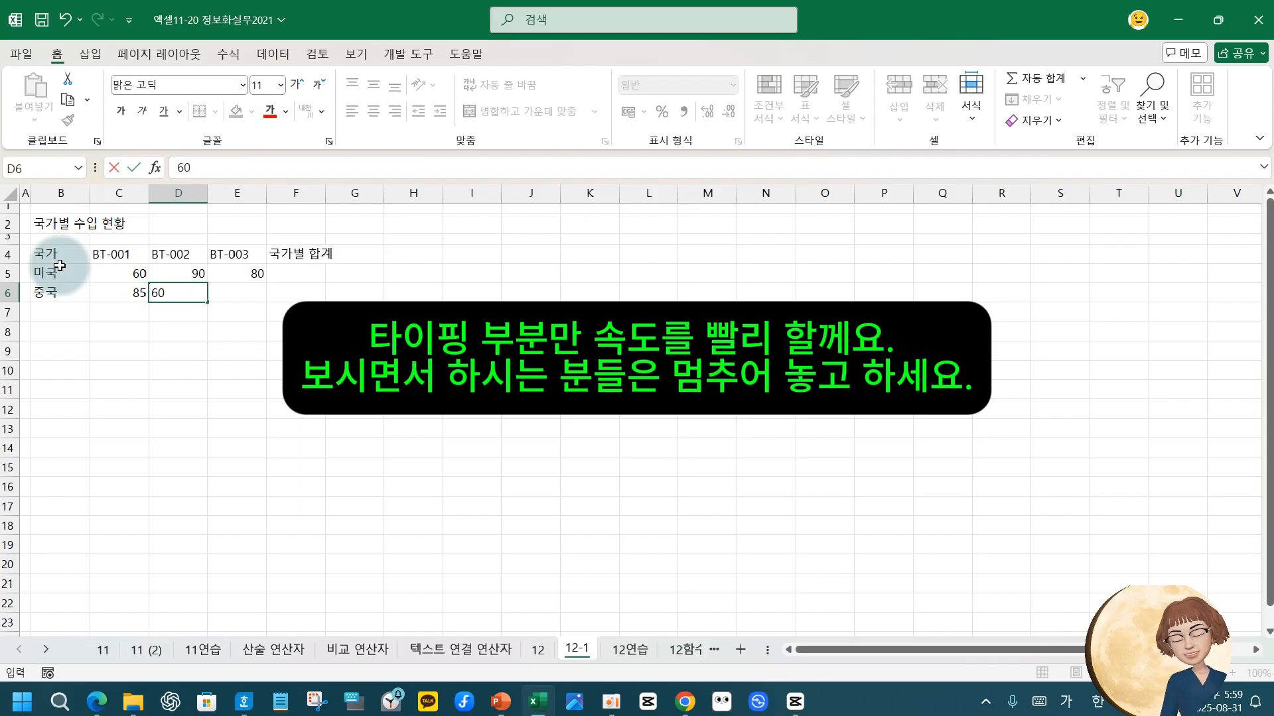
key(Tab)
text(90)
key(Return)
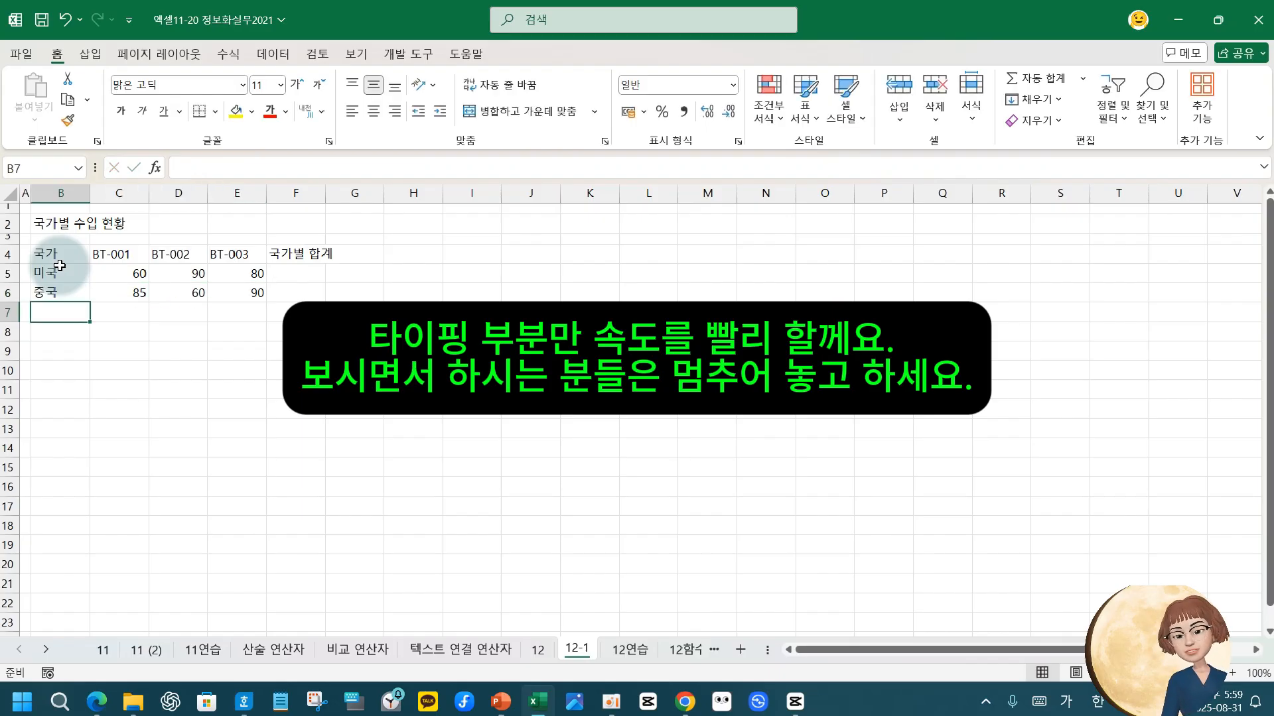
Enter the 프랑스 row in cells B7 to E7 with the values 80, 95 and 85.
text(프랑스)
key(Tab)
text(80)
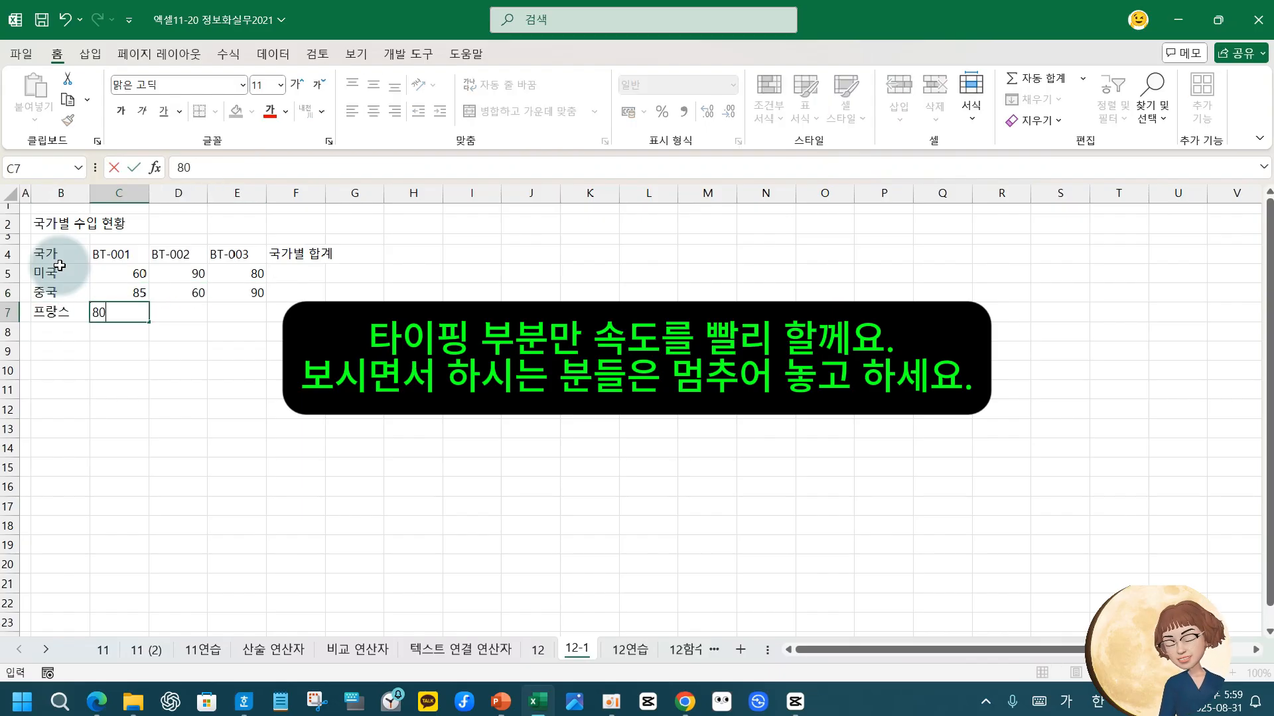
key(Tab)
text(95)
key(Tab)
text(85)
key(Return)
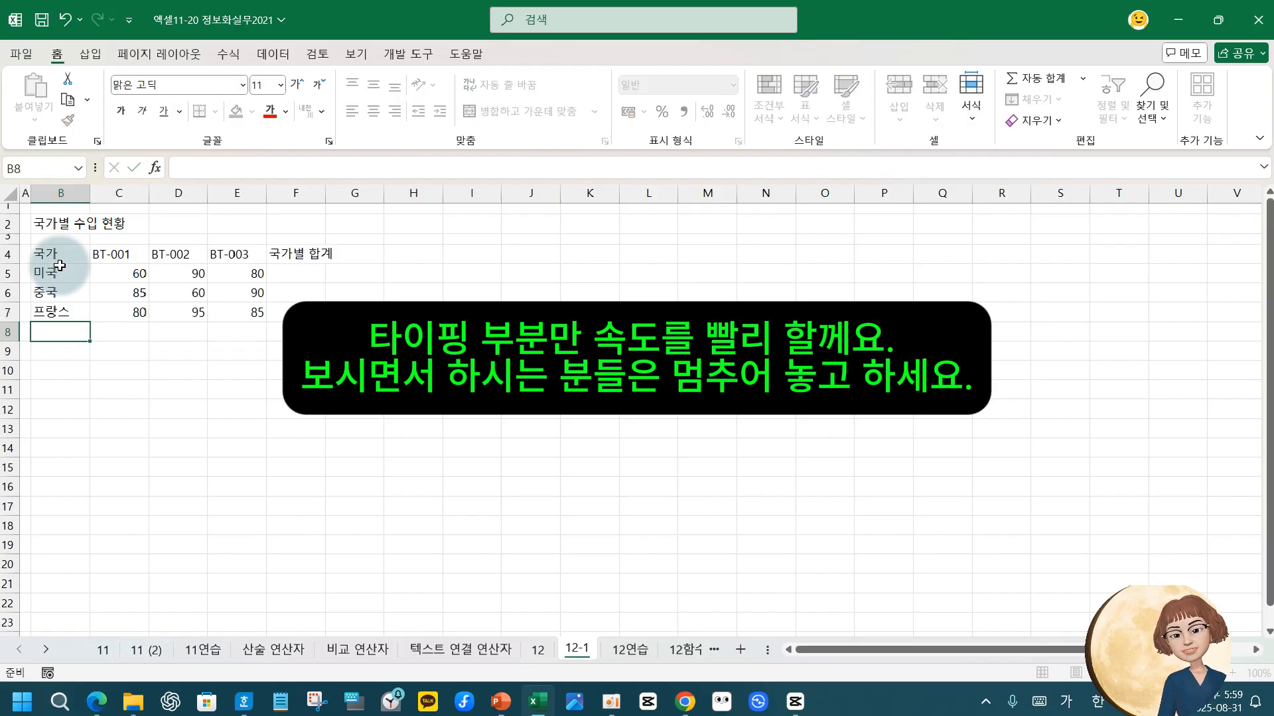
Enter the 독일 row in cells B8 to E8 with the values 75, 75 and 25.
text(독일)
key(Tab)
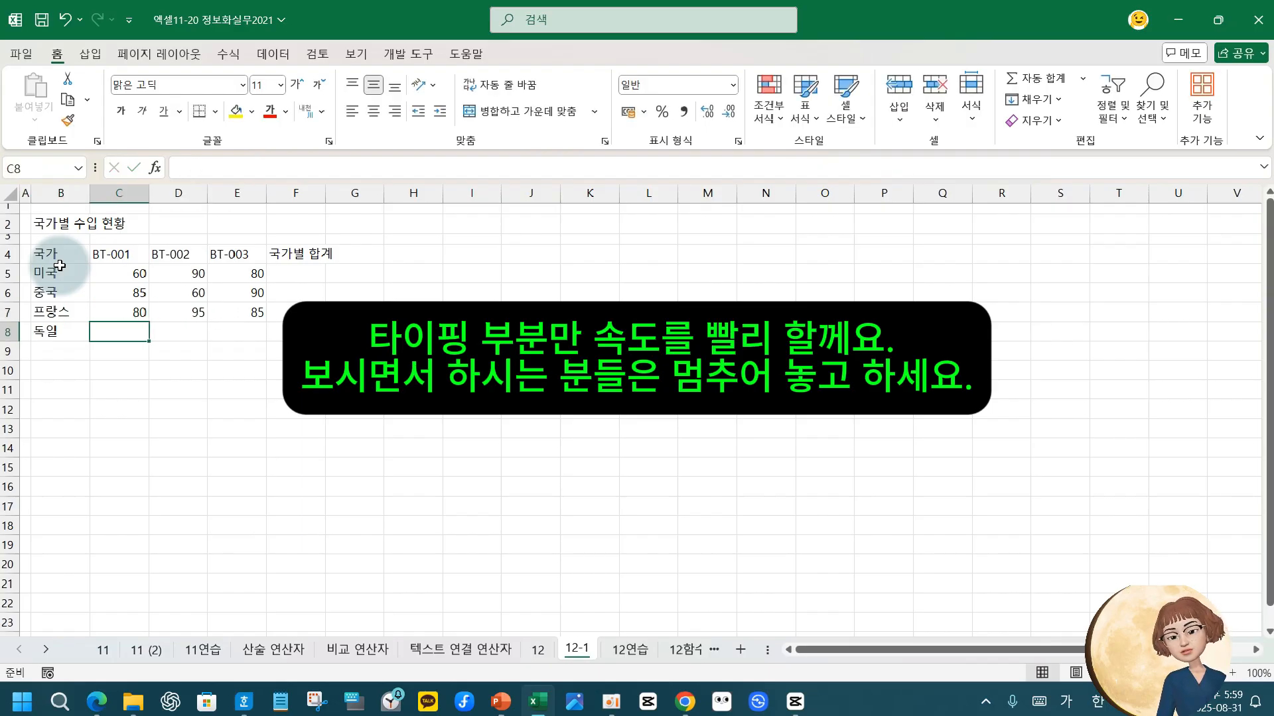
text(75)
key(Tab)
text(75)
key(Tab)
text(25)
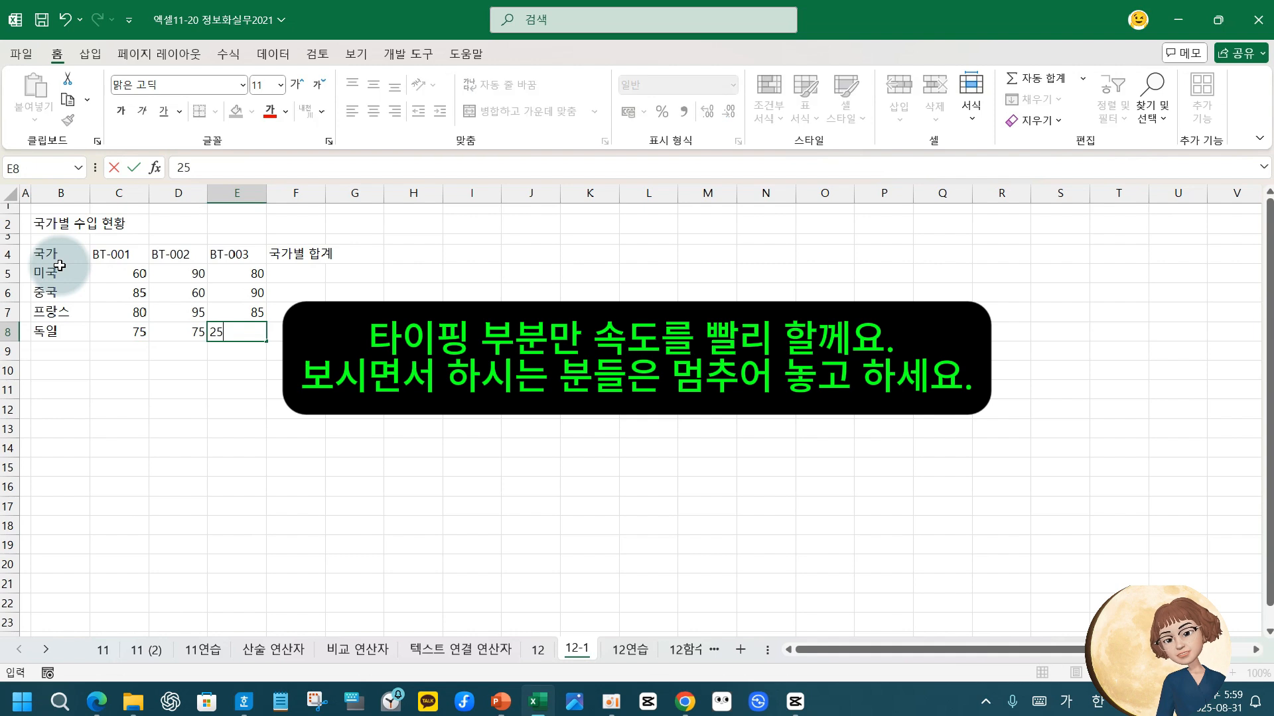
key(Return)
Enter the row labels 품목별 평균 in B9 and 품목별 최대값 in B10, correcting the typo in the second label.
text(품ㅁ)
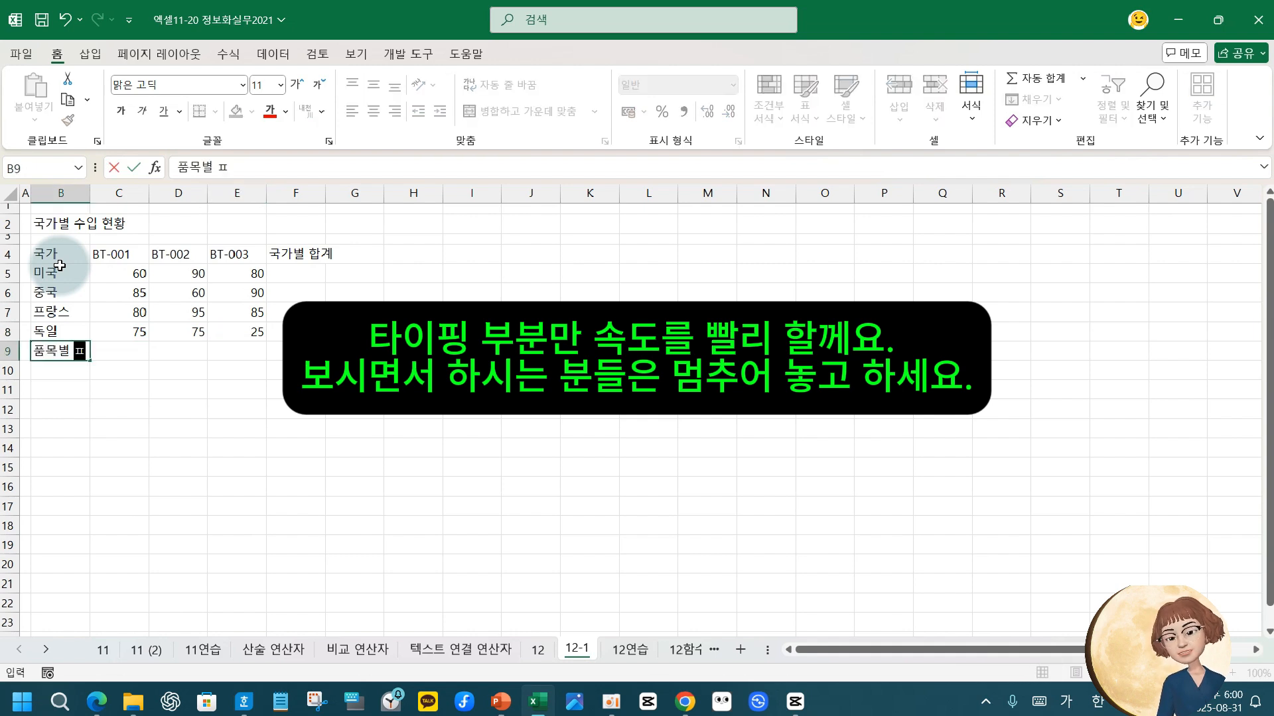
text(목별 평균)
key(Return)
text(품목ㅂ)
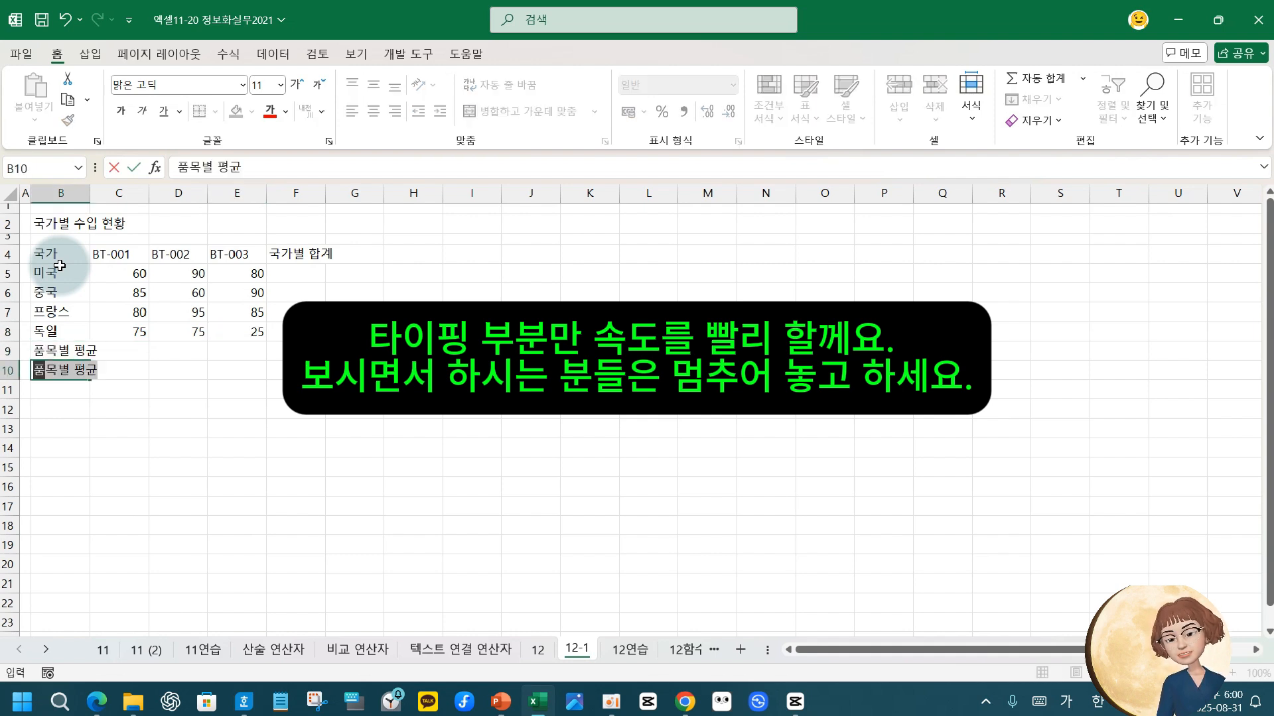
text(별 최대값)
key(Return)
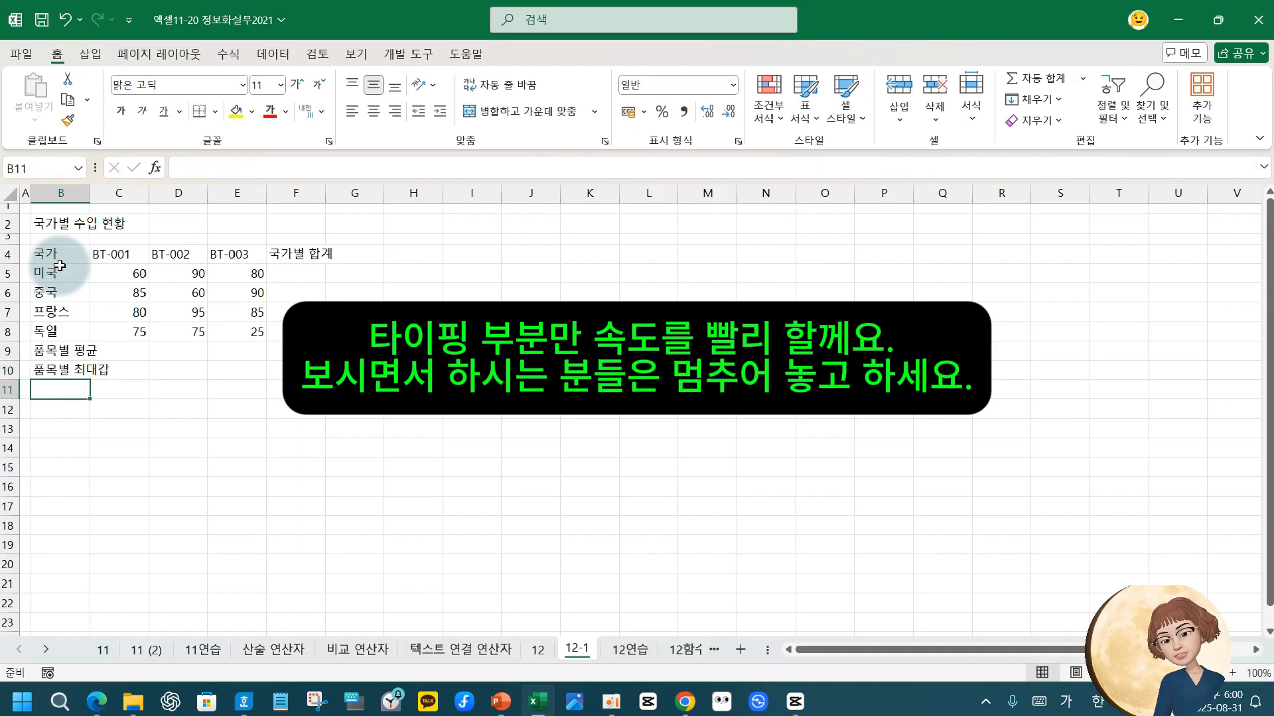
key(Up)
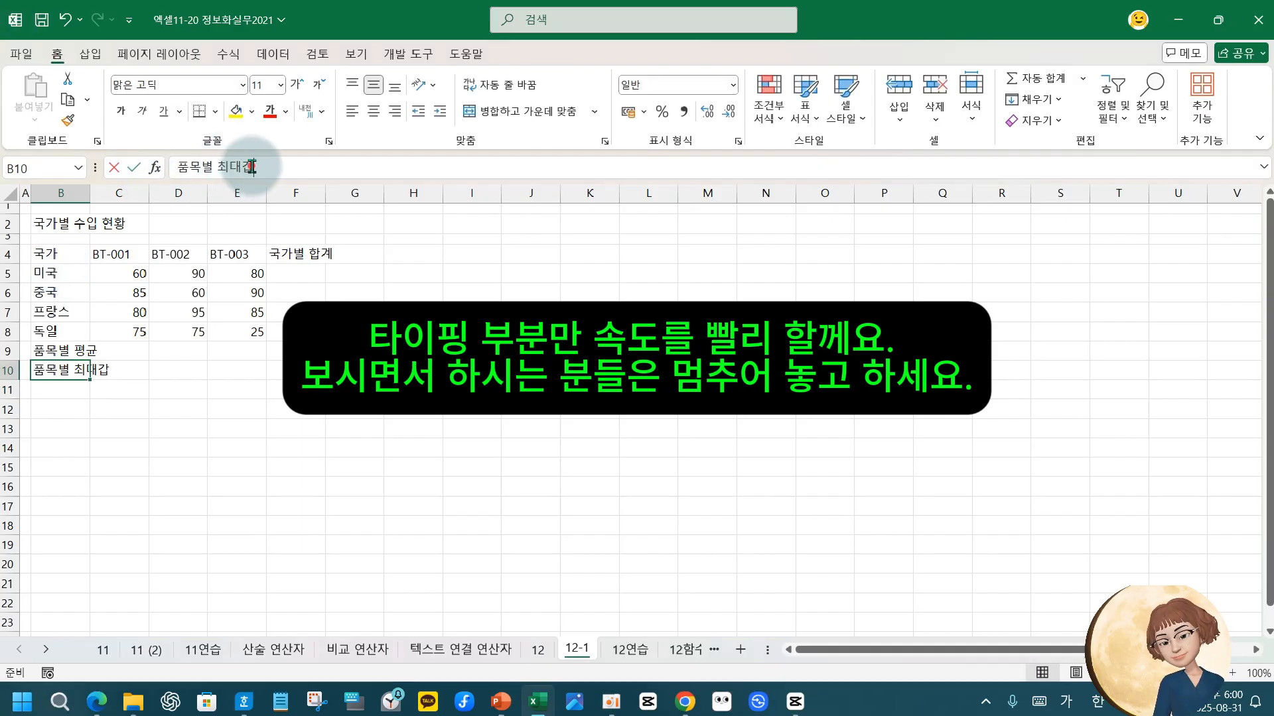
click(245, 165)
key(BackSpace)
text(값)
key(Return)
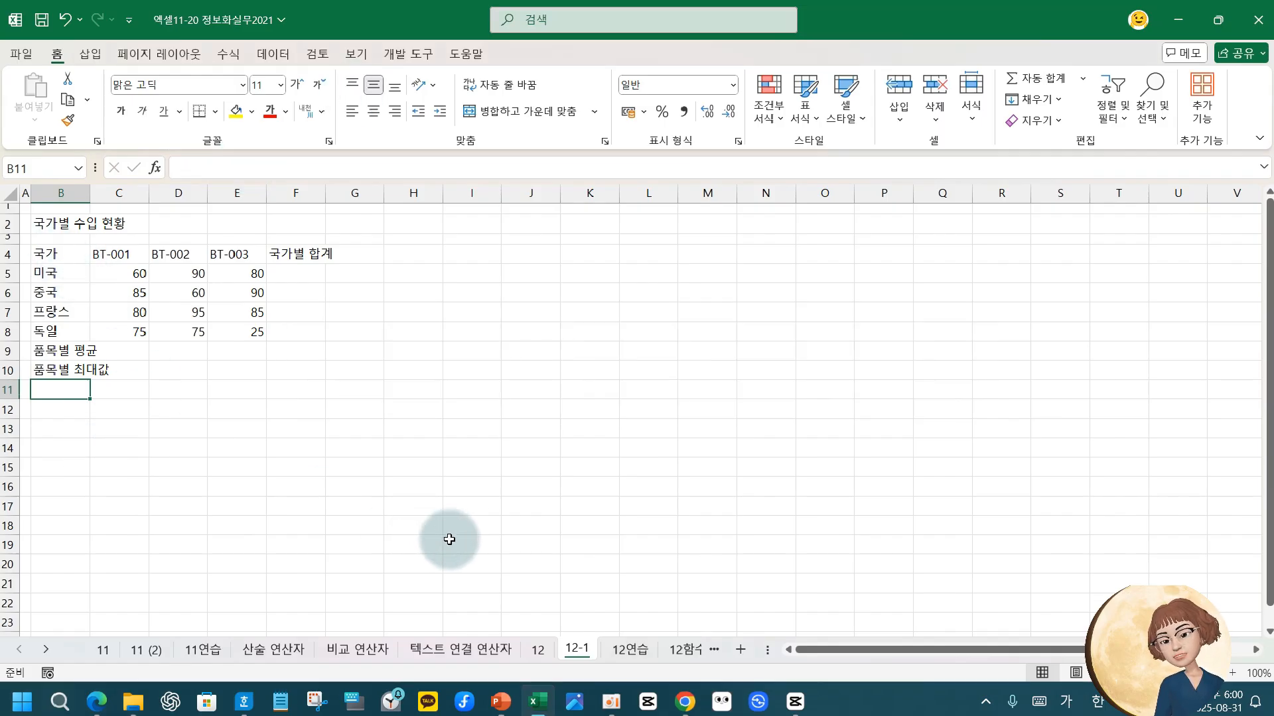
Check the width of column B on reference sheet 12 and return to sheet 12-1.
click(538, 649)
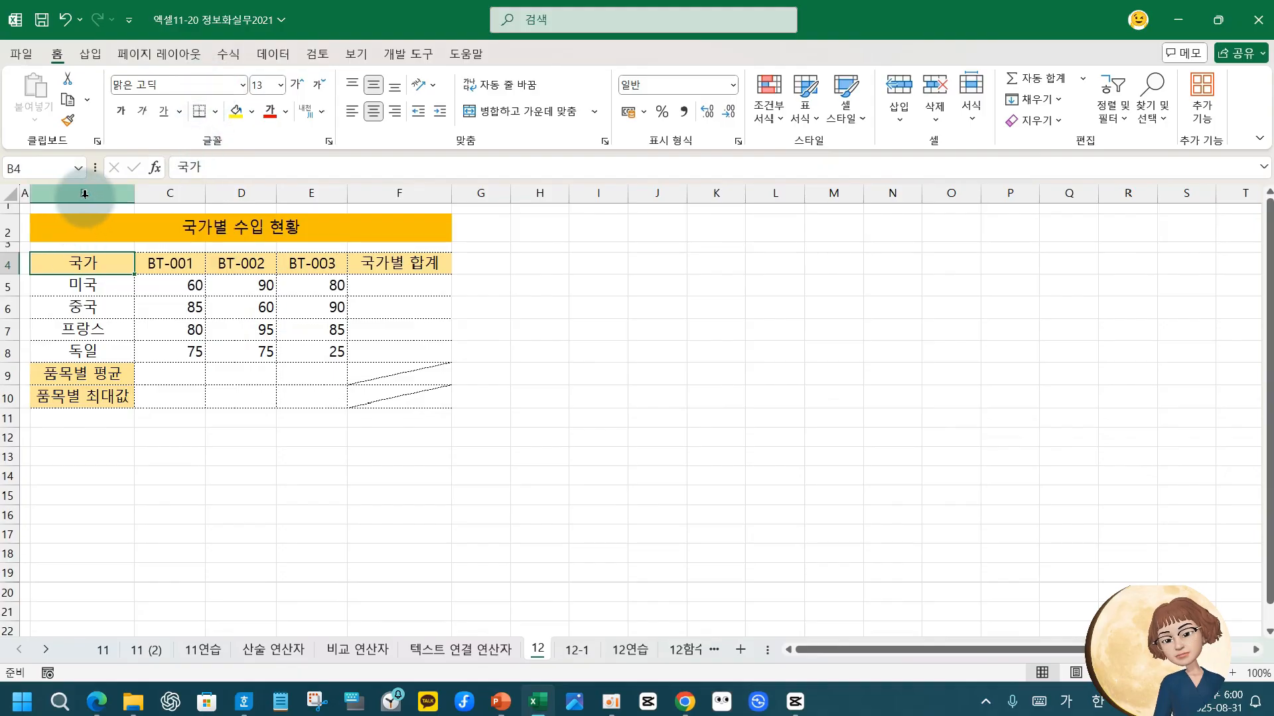
click(107, 195)
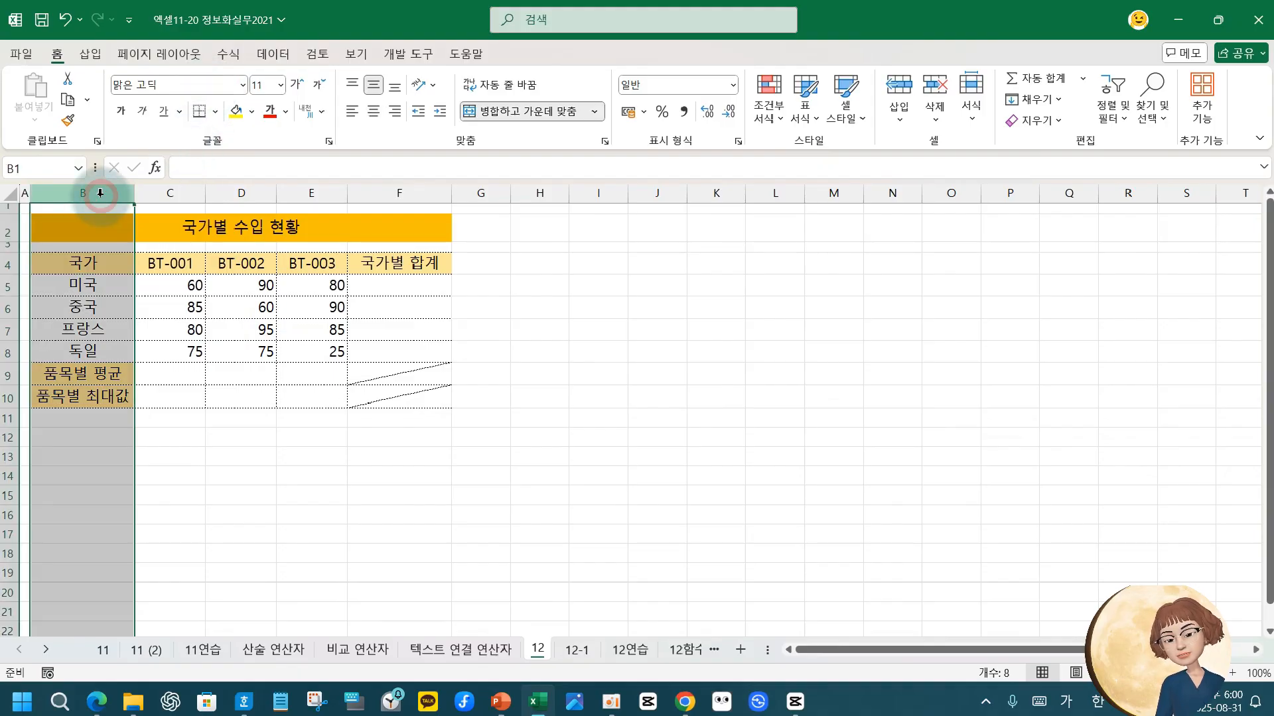
right_click(103, 196)
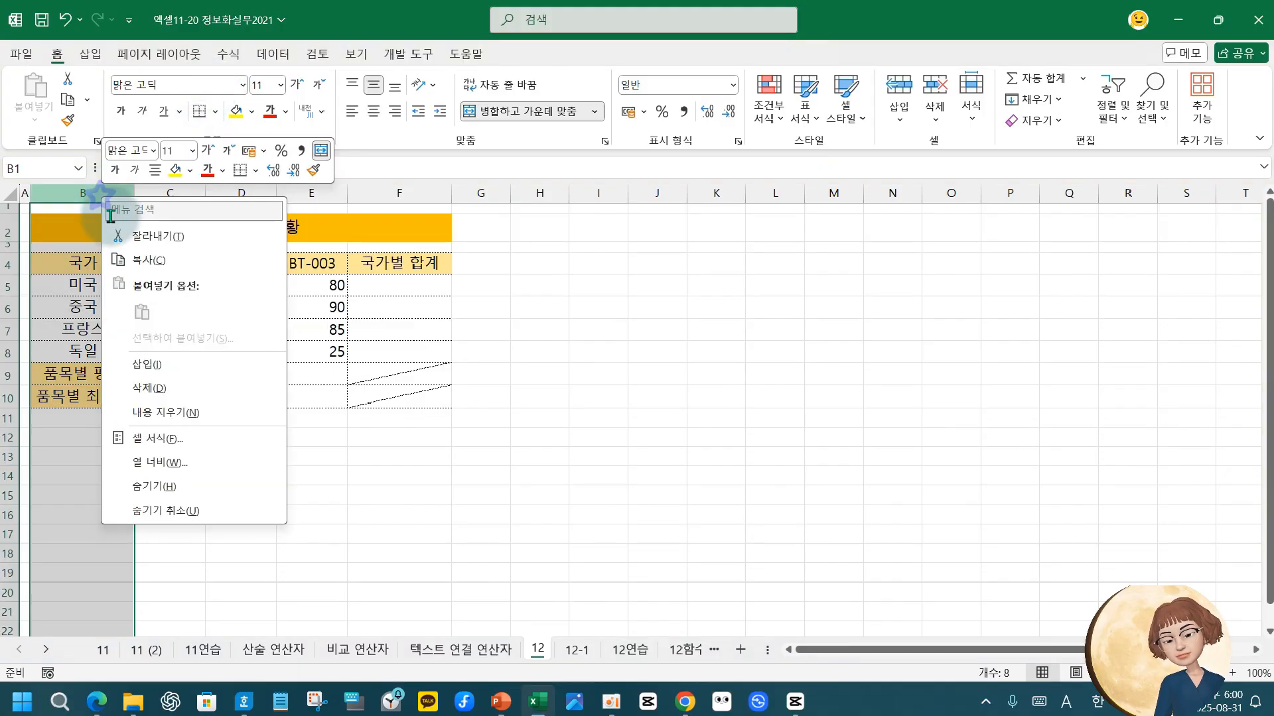
click(162, 463)
key(Escape)
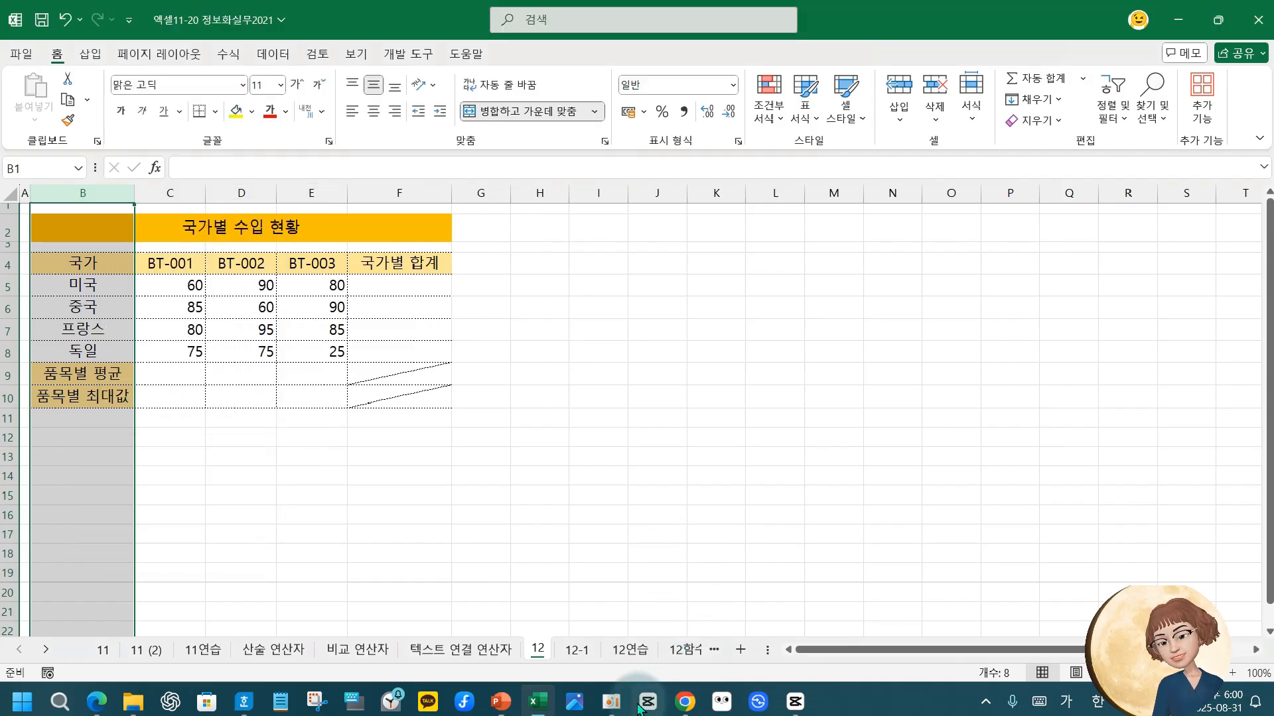
mouse_move(607, 696)
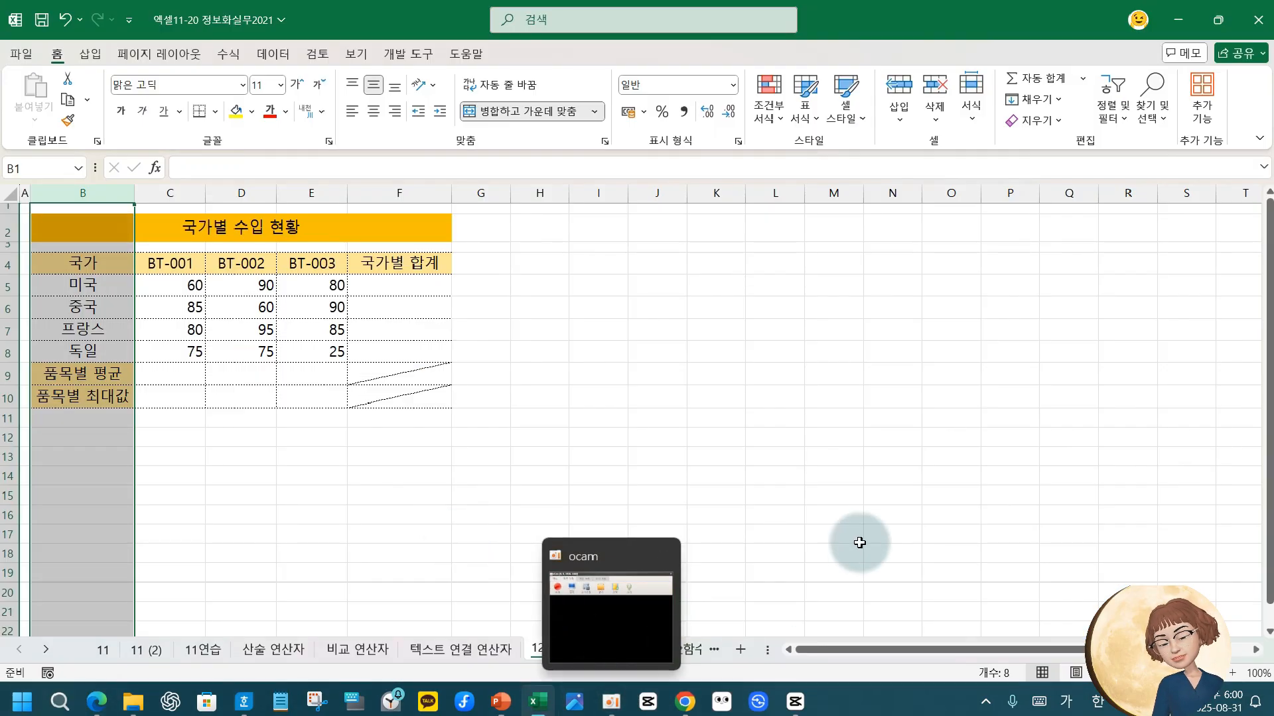
click(846, 534)
click(576, 651)
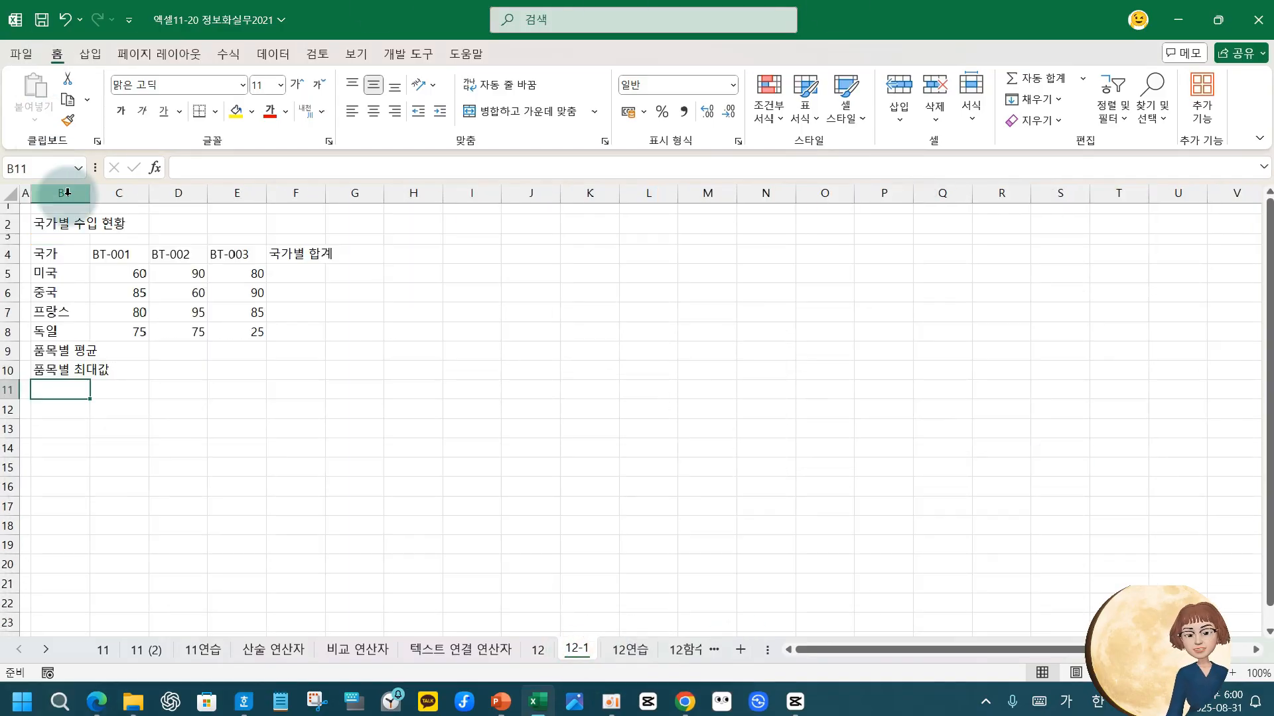
Merge and center the title 국가별 수입 현황 across B1:F2 and set its font size to 14.
click(52, 226)
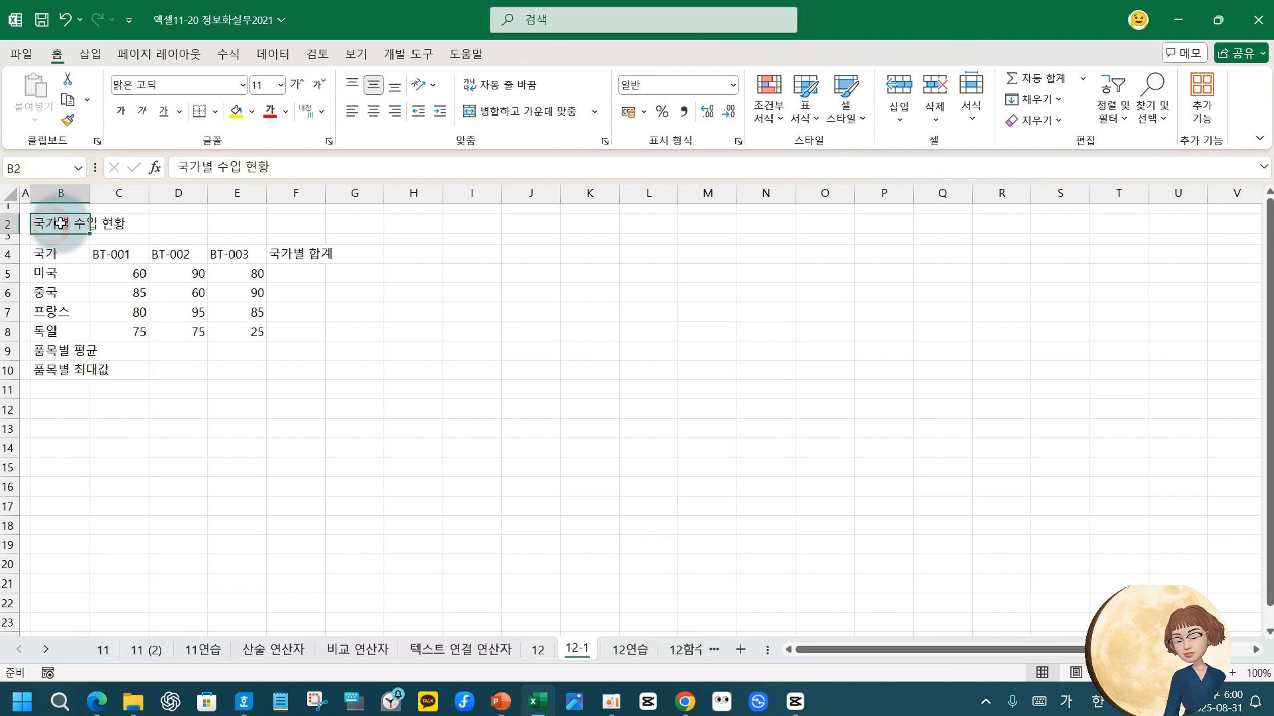
drag(55, 220, 292, 210)
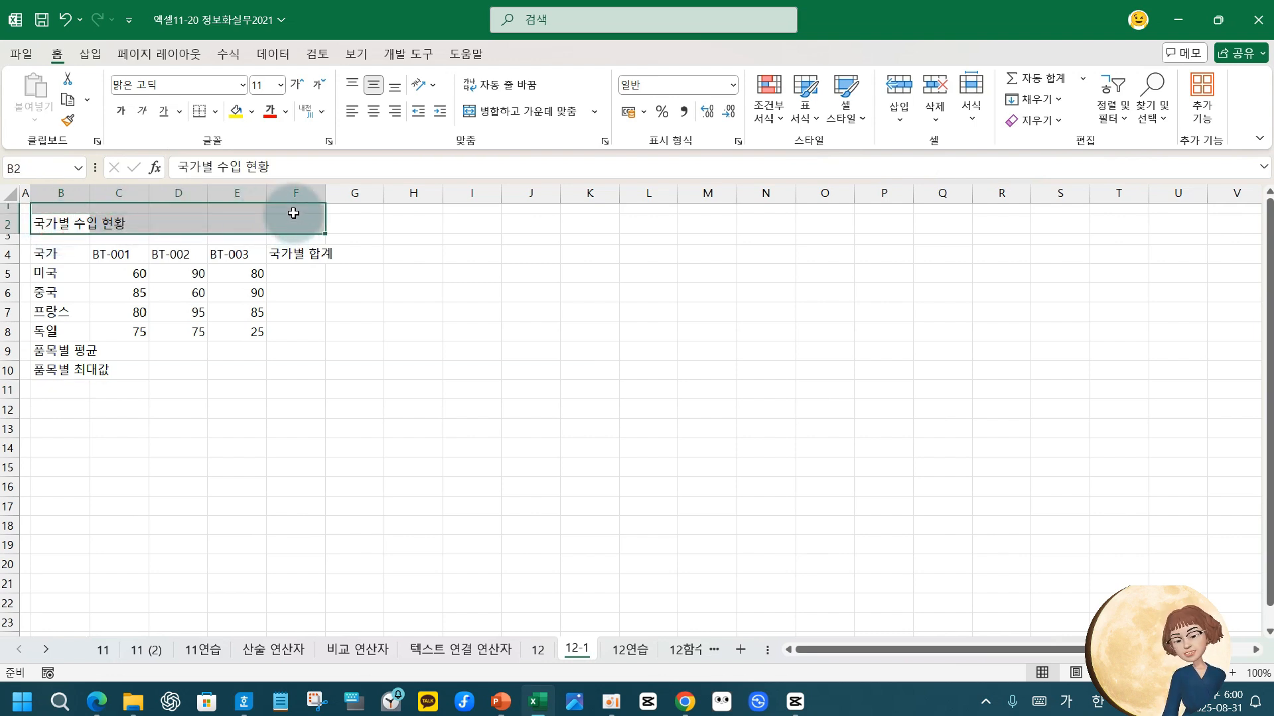
click(497, 112)
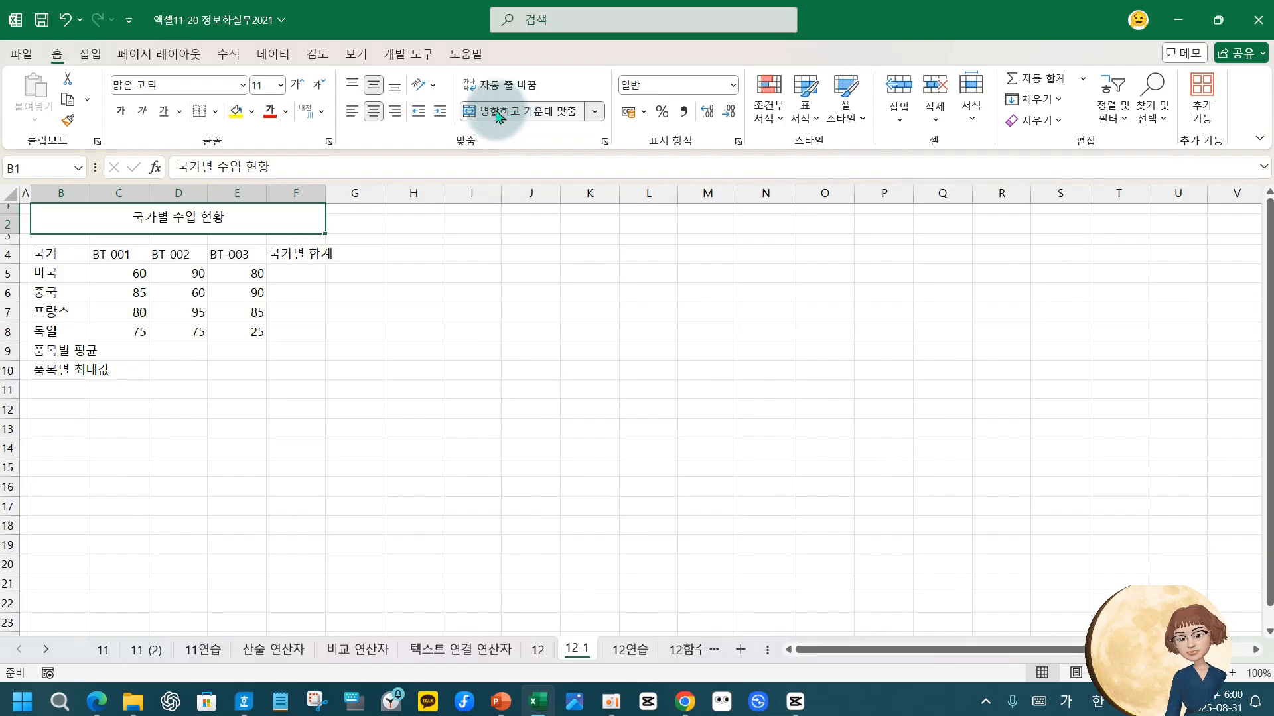
click(280, 85)
click(266, 229)
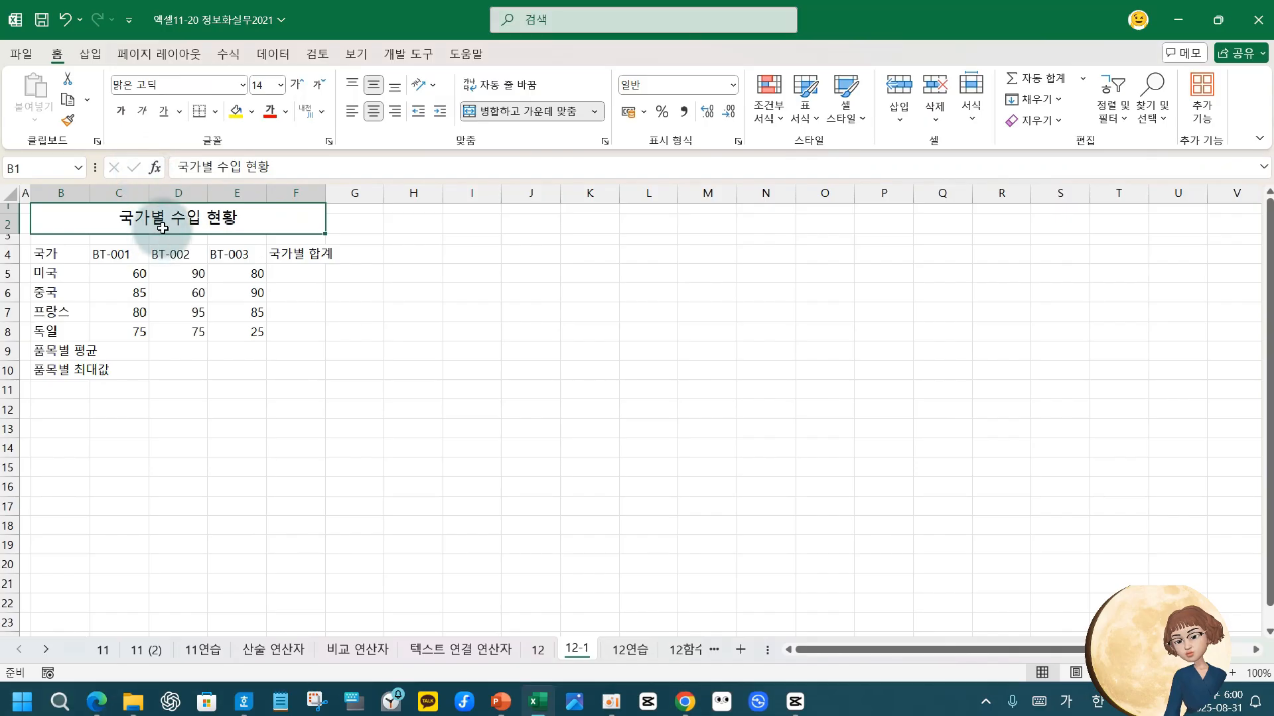
Fill the title 국가별 수입 현황 with 주황, 강조 2 and widen columns B and F to fit their labels.
click(251, 112)
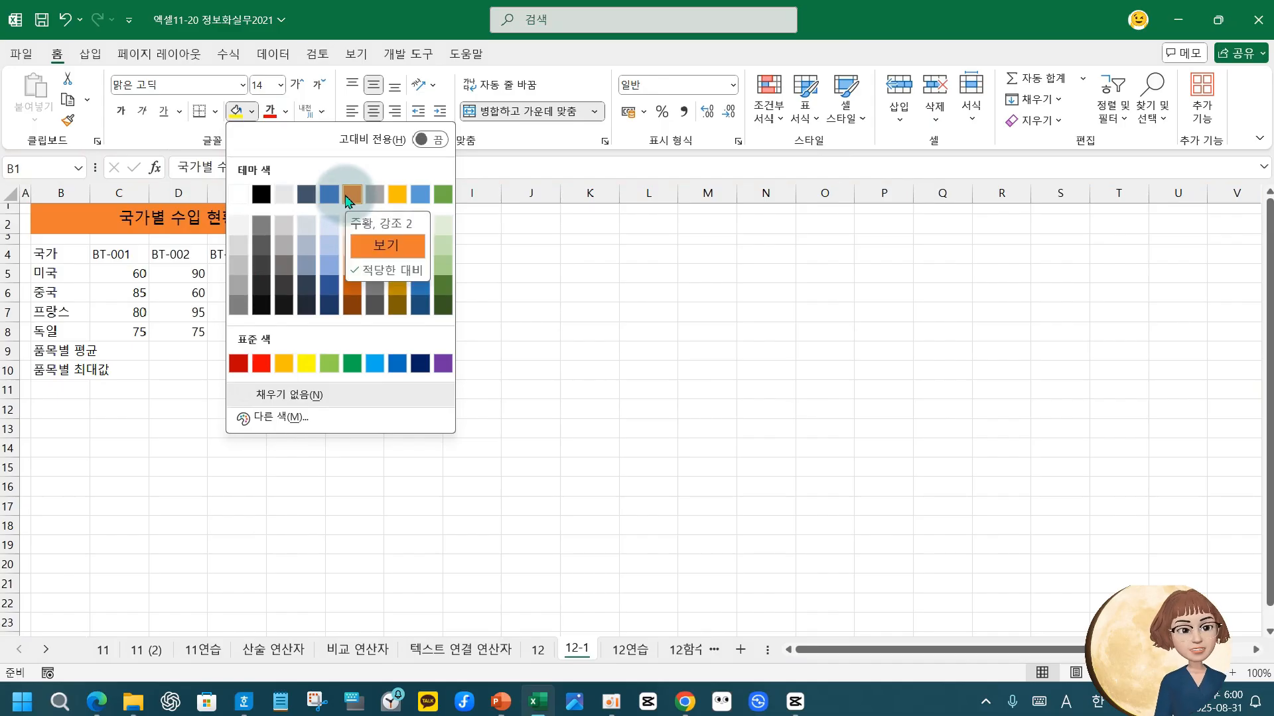
click(350, 195)
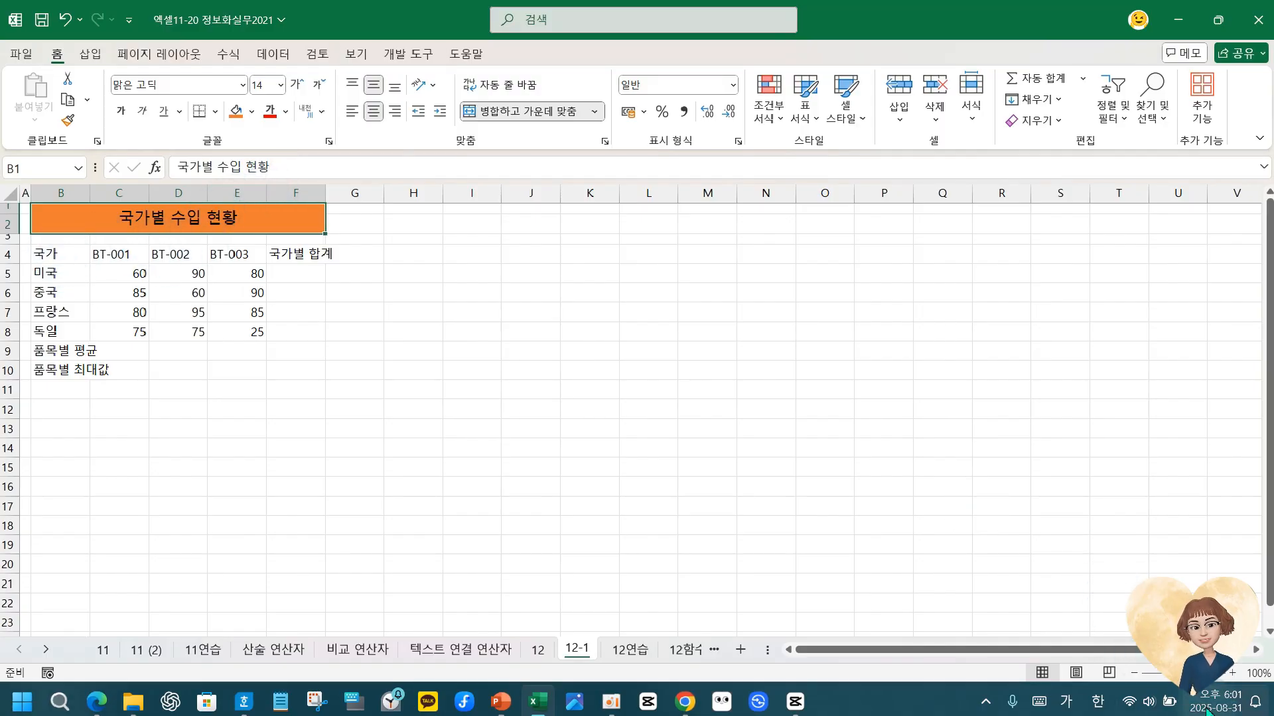
drag(1182, 673, 1193, 673)
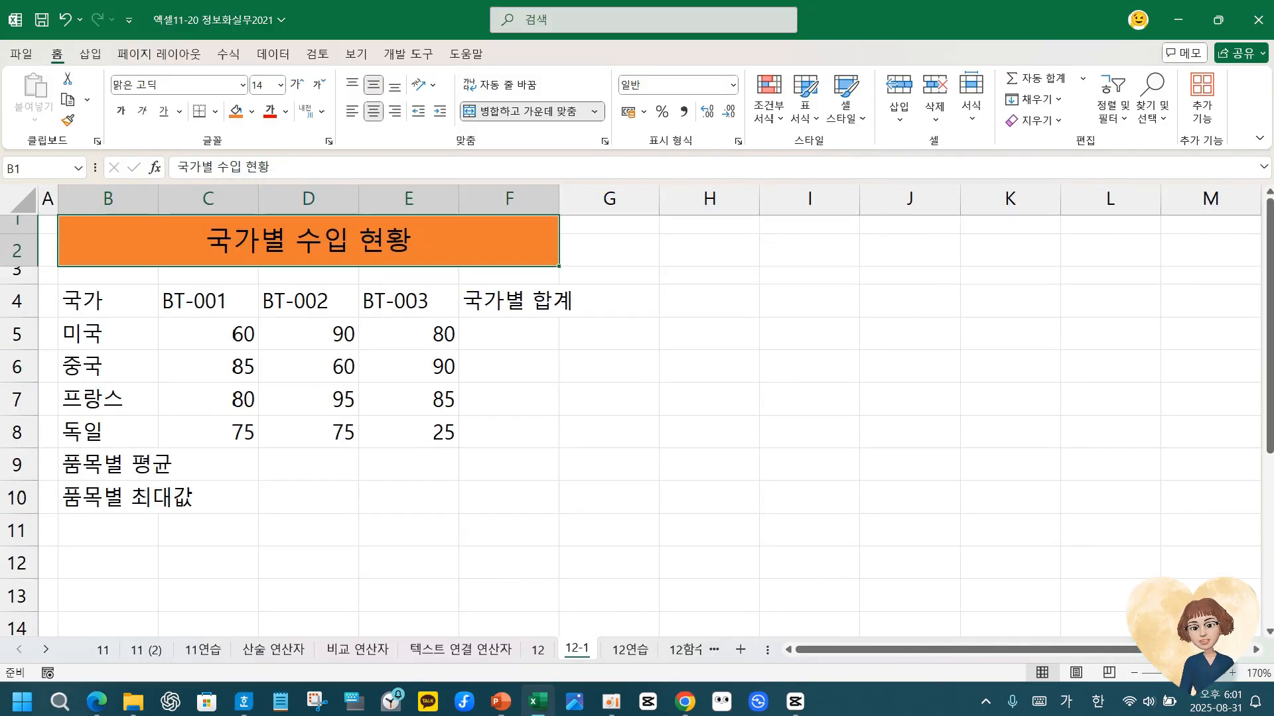
double_click(158, 198)
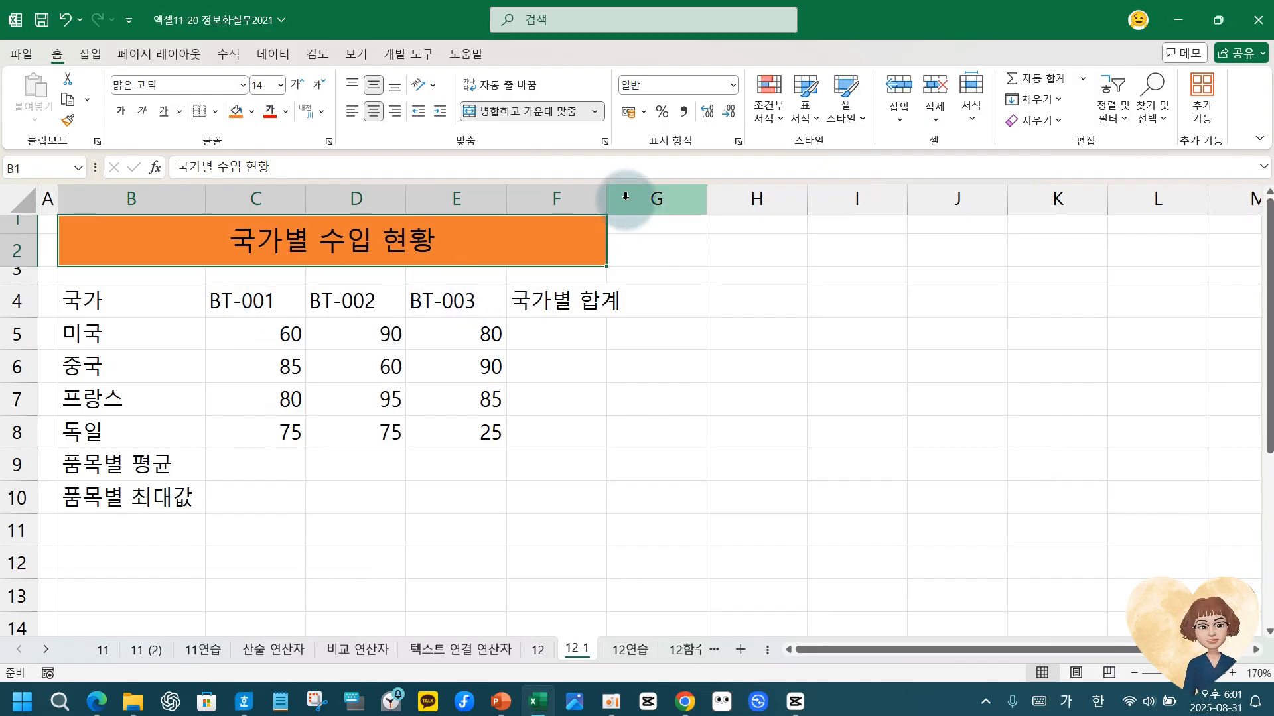
drag(606, 196, 631, 196)
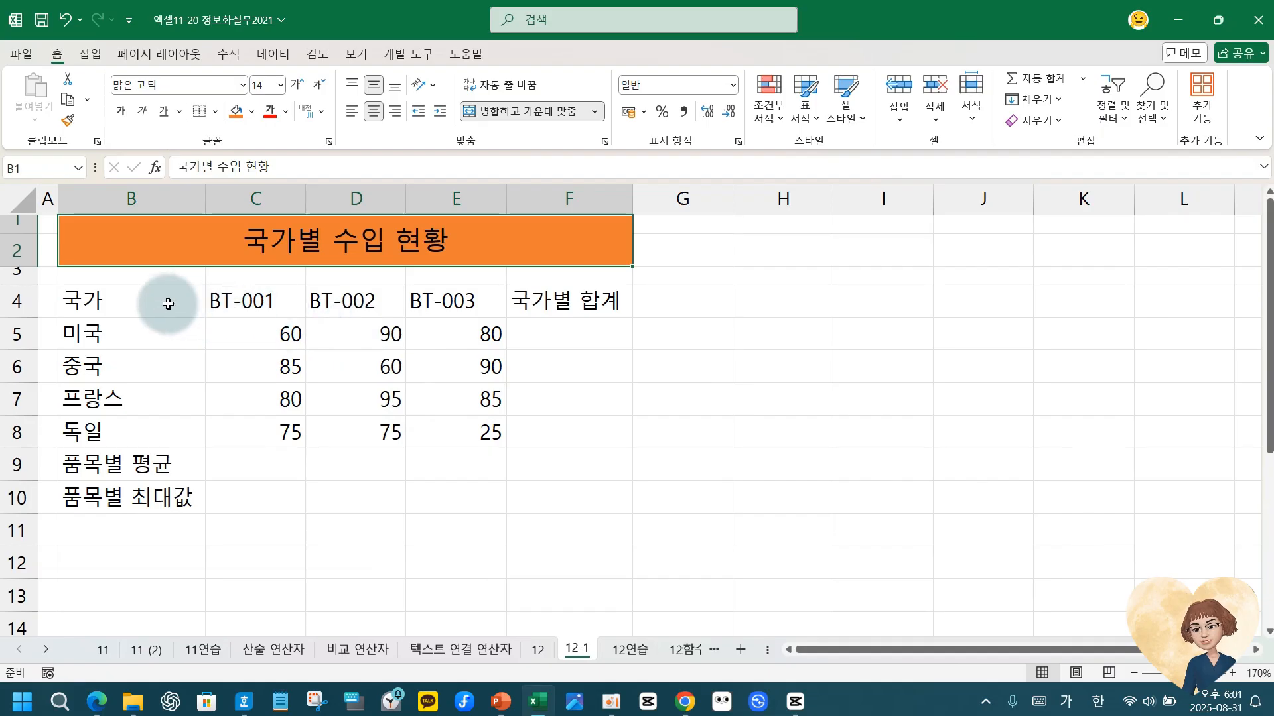
Select the table range B4:F10.
drag(153, 303, 544, 480)
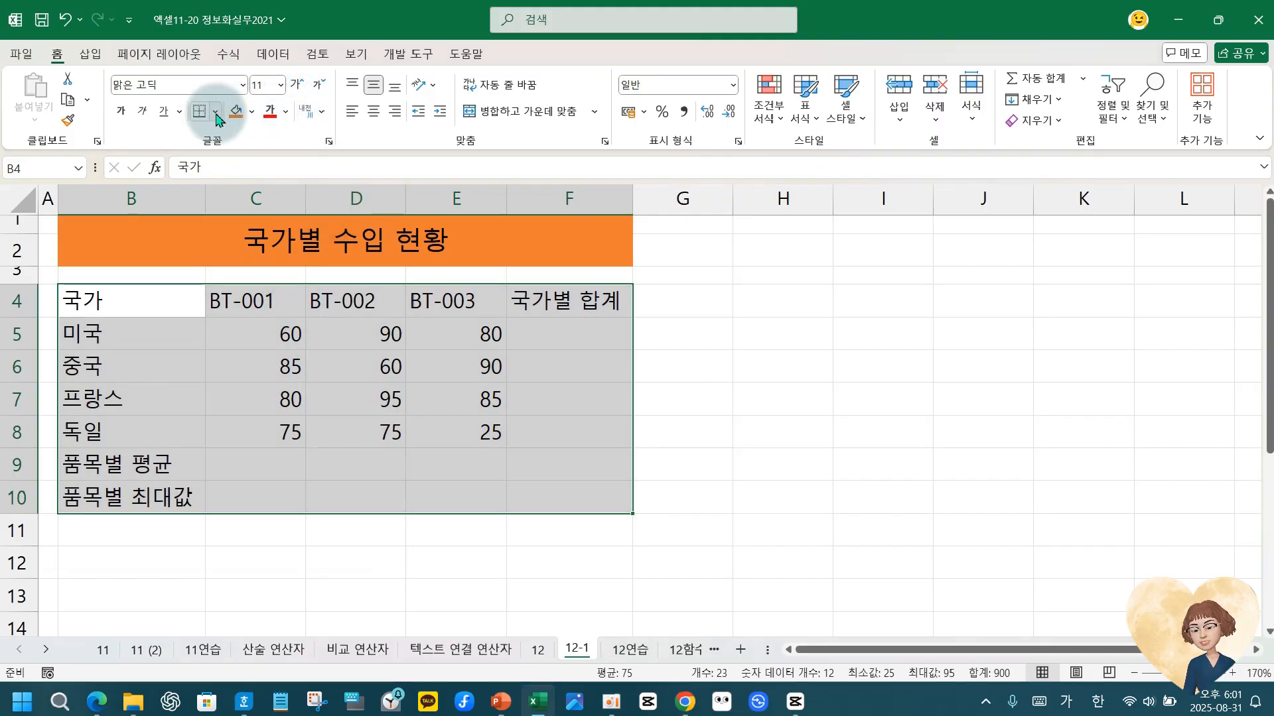
click(215, 111)
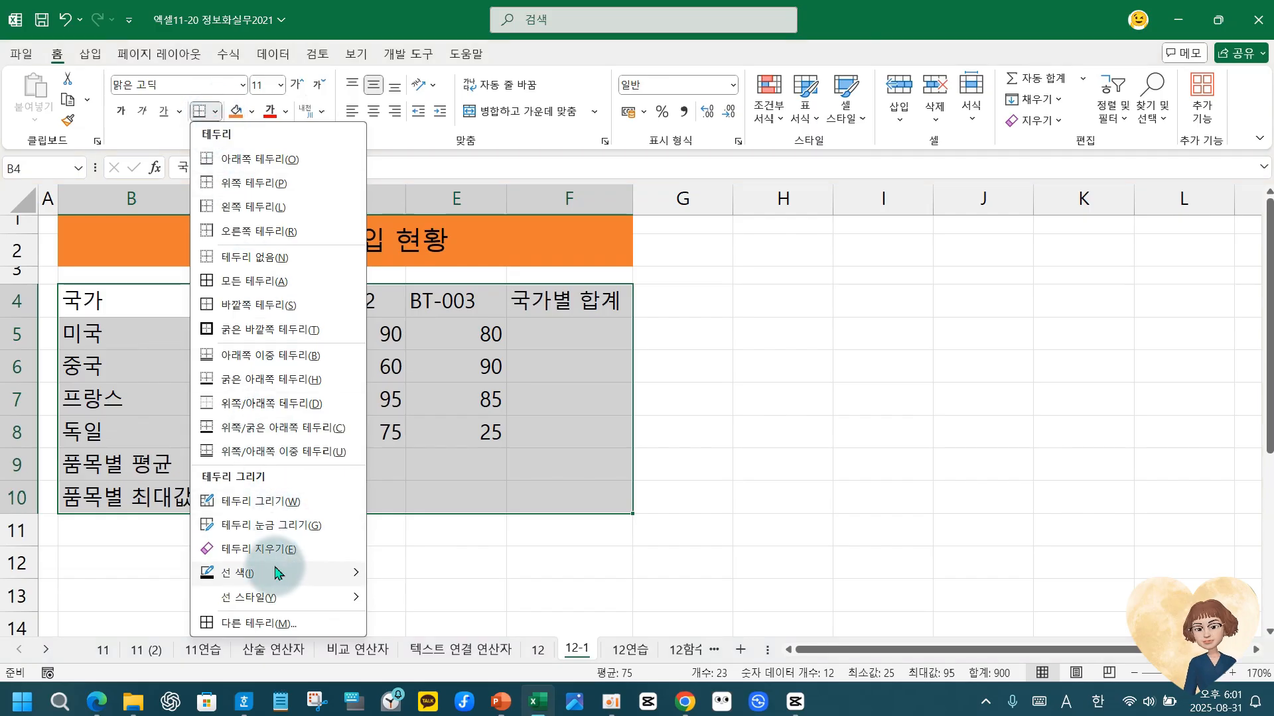
click(307, 630)
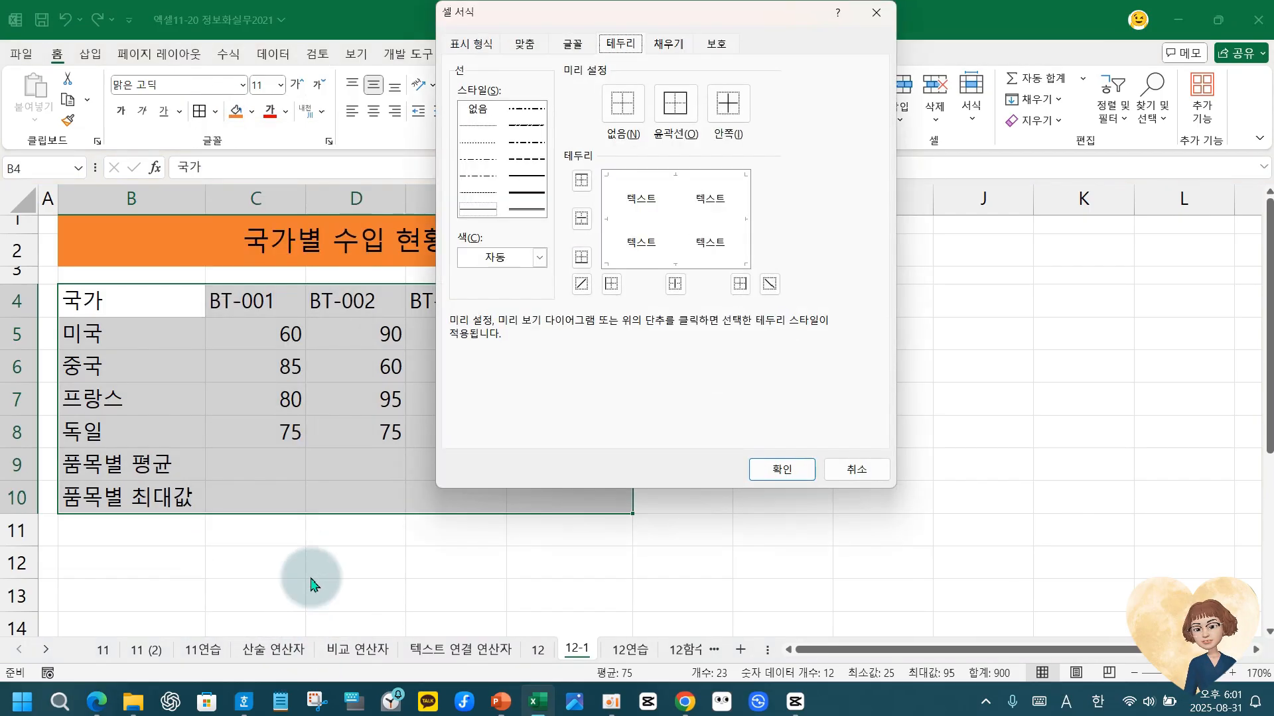
click(851, 467)
Apply dotted top, bottom and inside borders to B4:F10, leaving the outer left and right edges without borders.
right_click(352, 433)
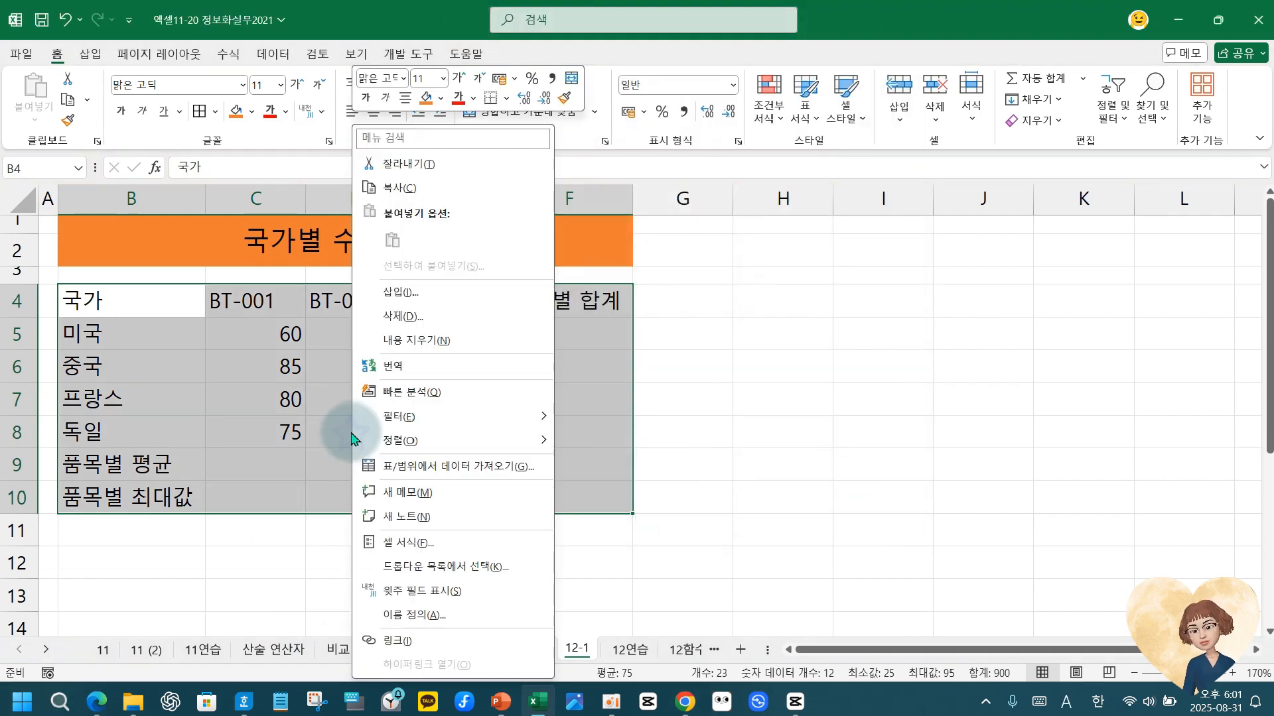
click(413, 547)
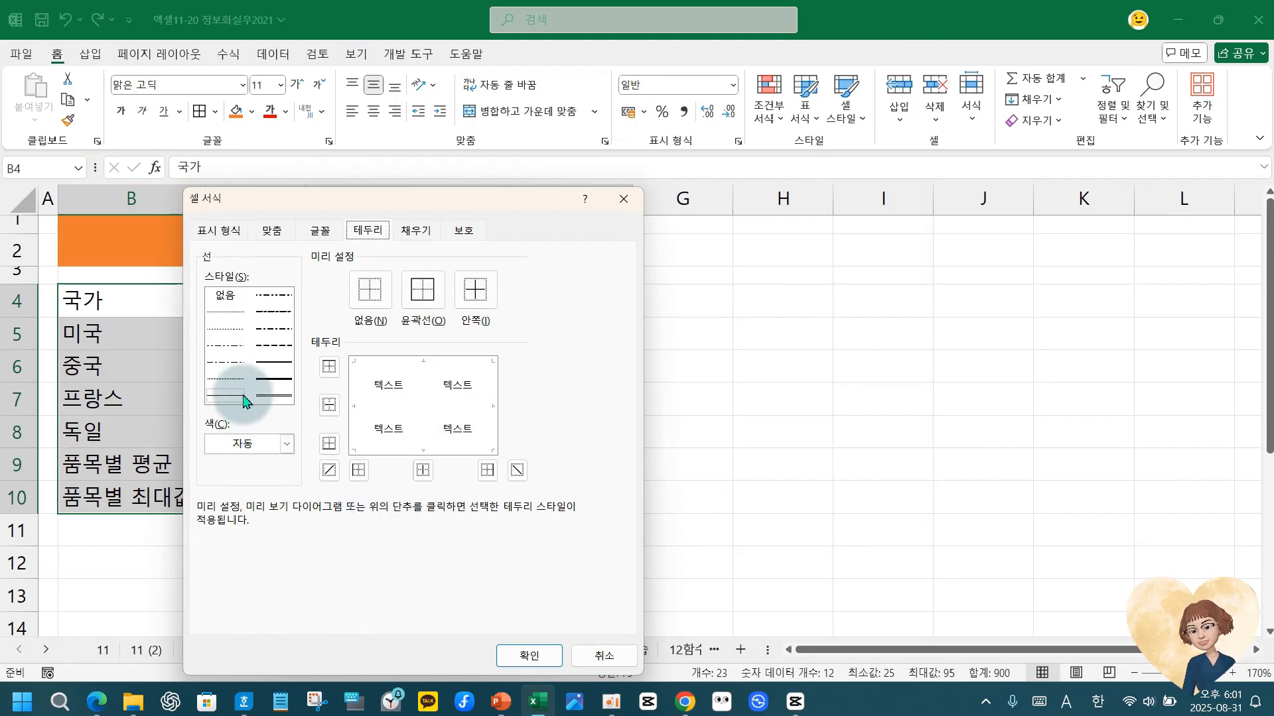
click(234, 327)
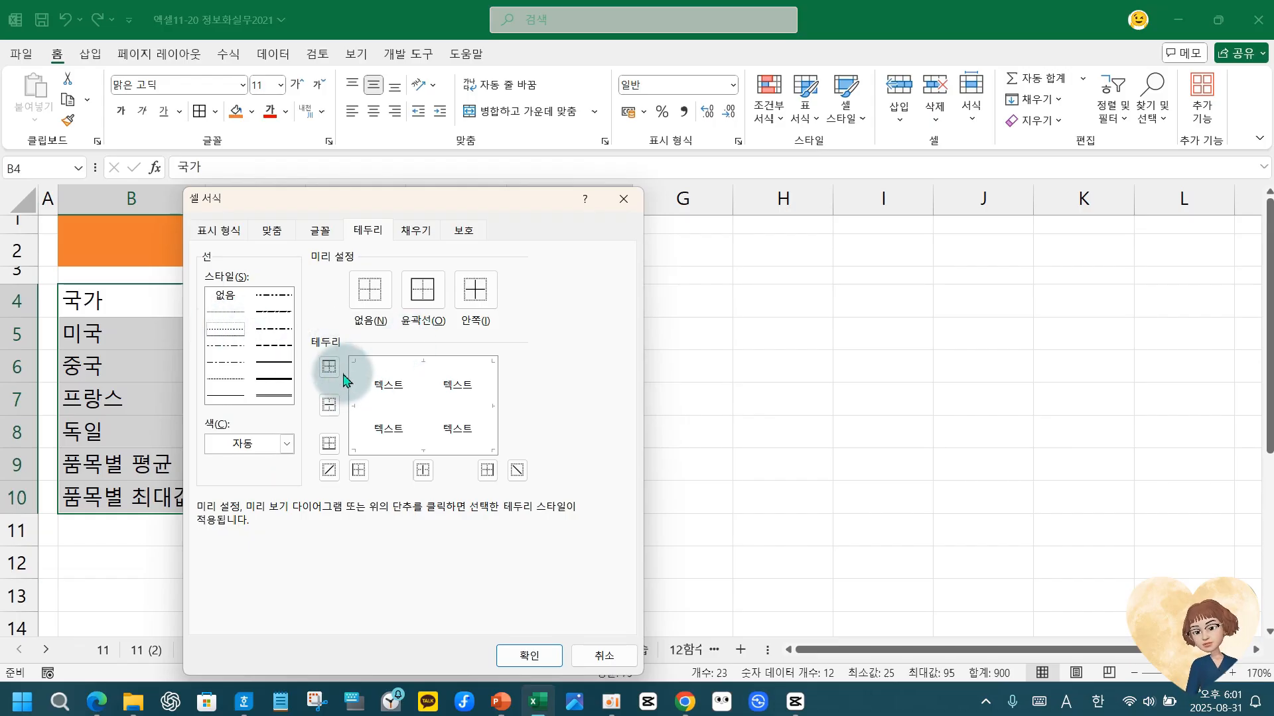
click(329, 404)
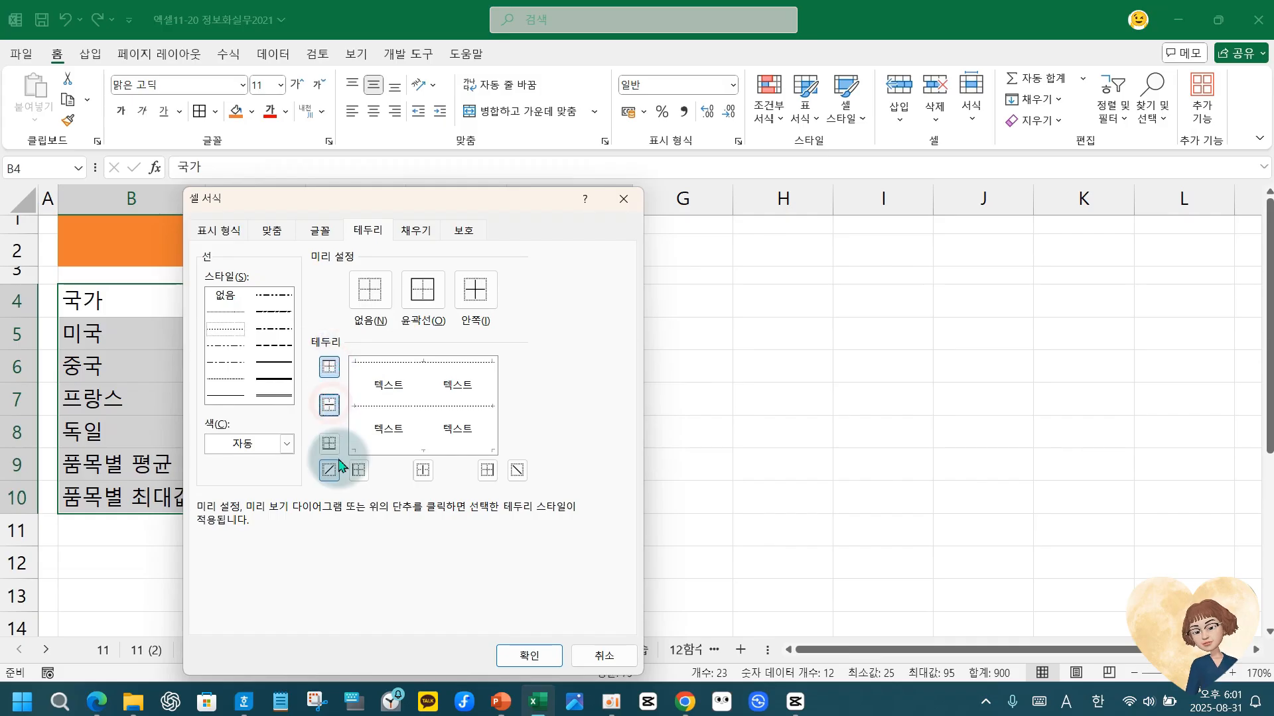
click(331, 443)
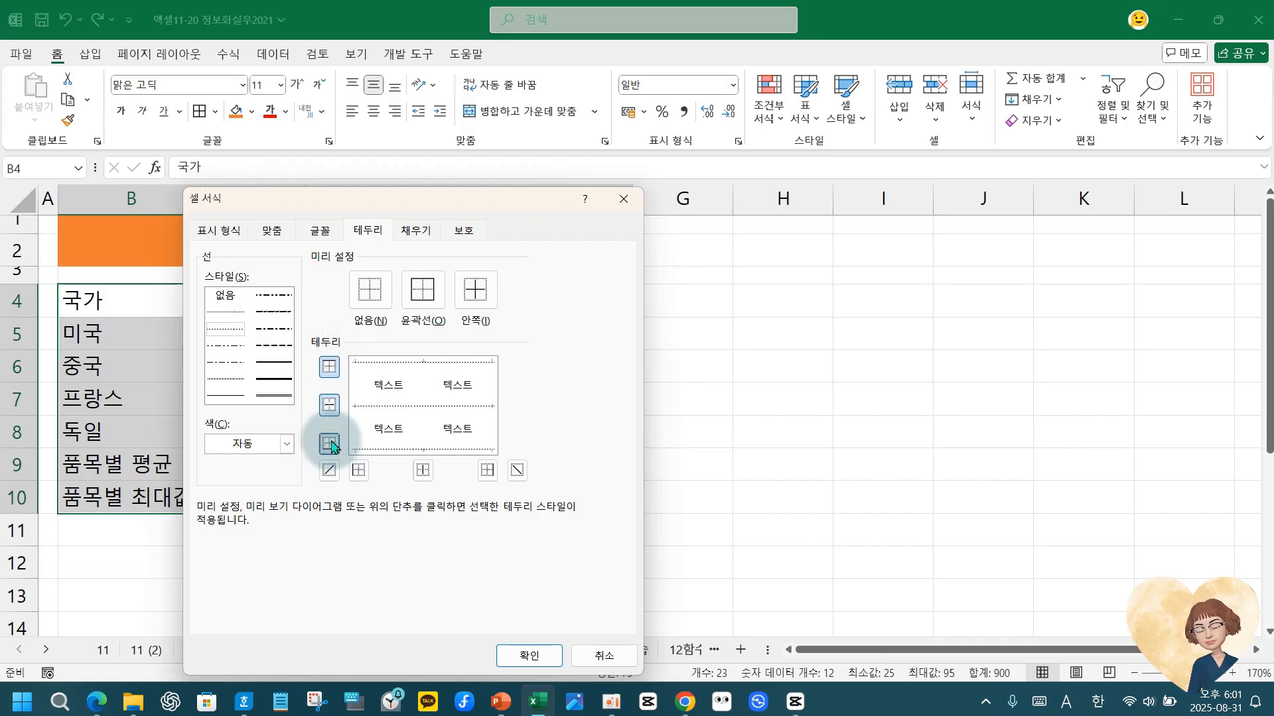
click(423, 470)
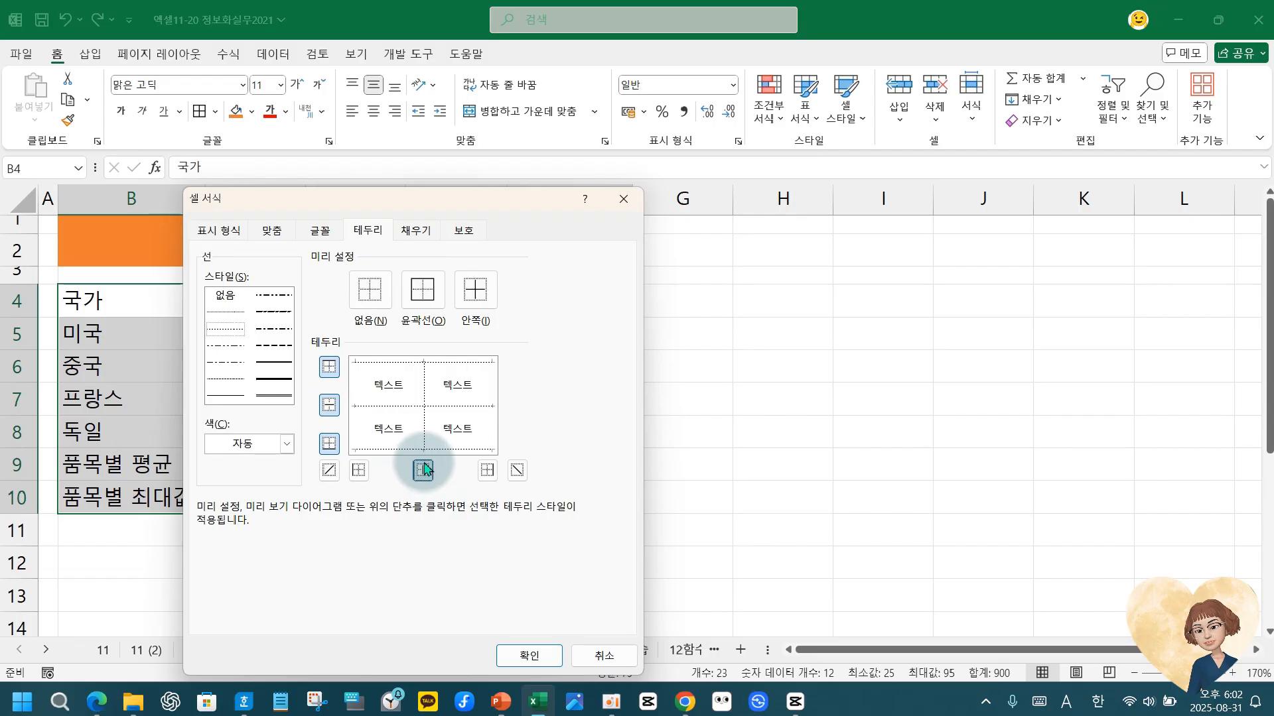
click(421, 413)
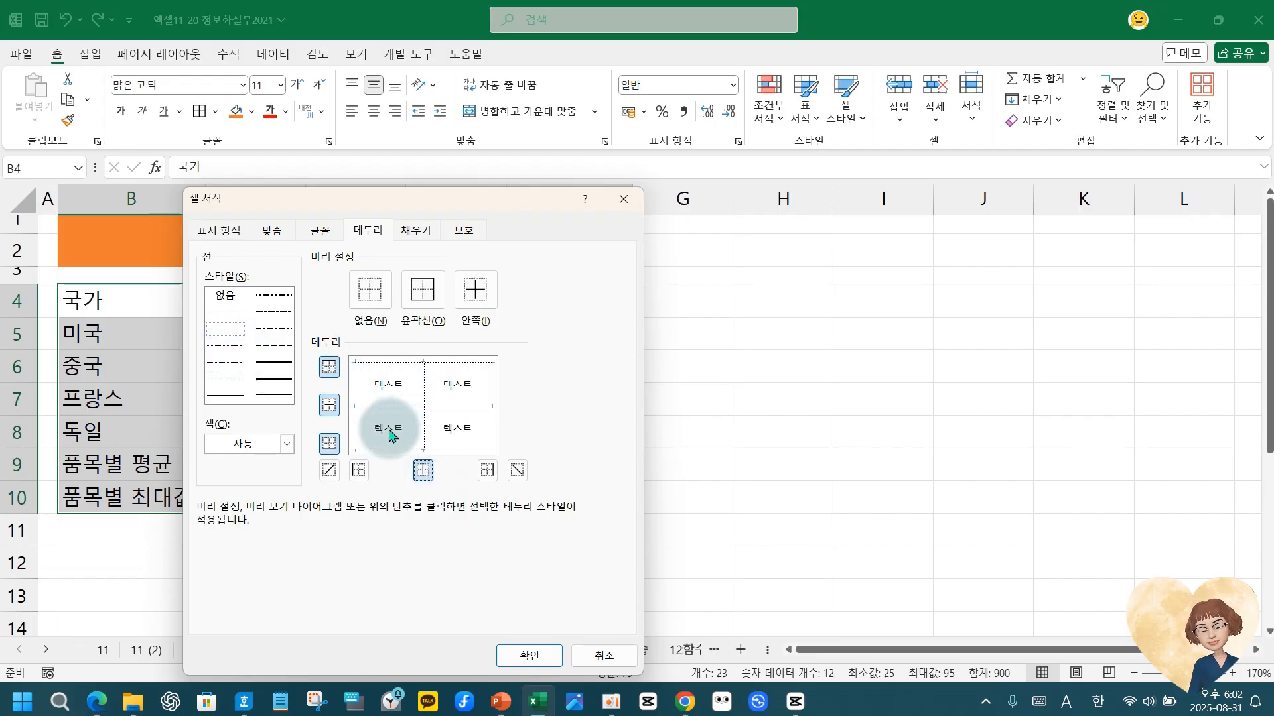
click(529, 656)
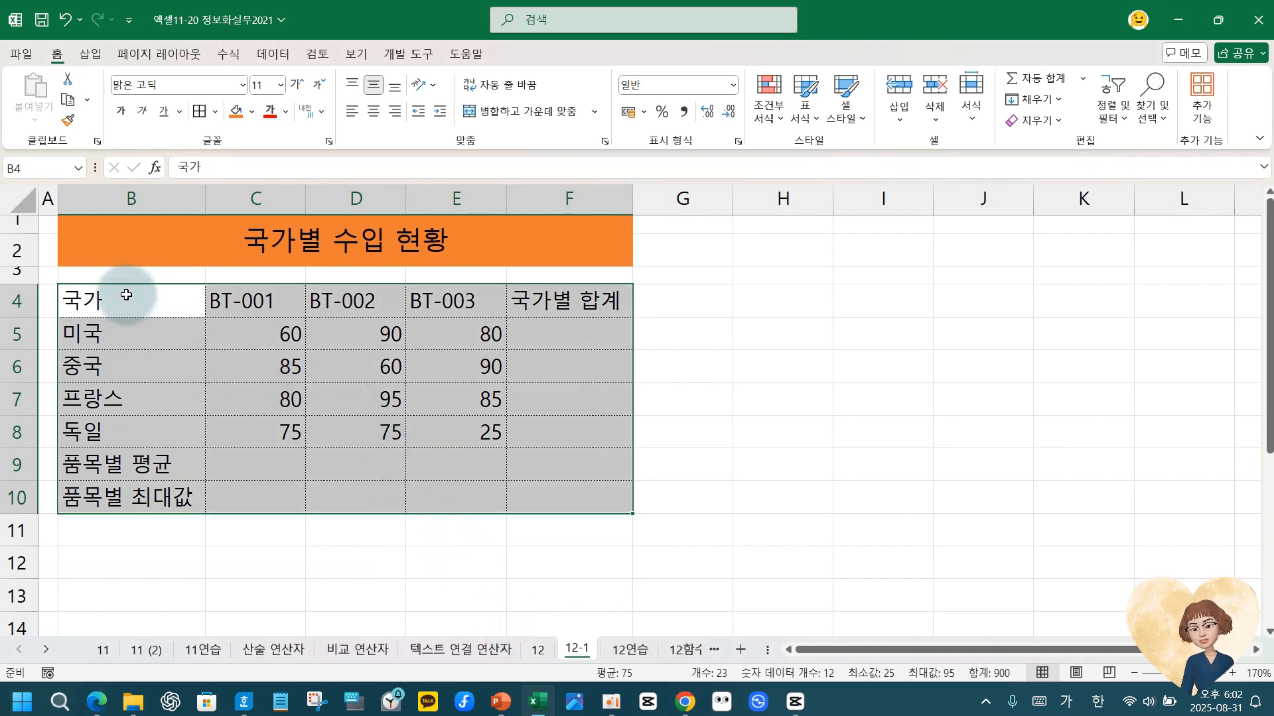
Fill the header row B4:F4 and the labels in B9:B10 with 주황, 강조 2, 80% 더 밝게.
click(126, 294)
drag(126, 293, 554, 303)
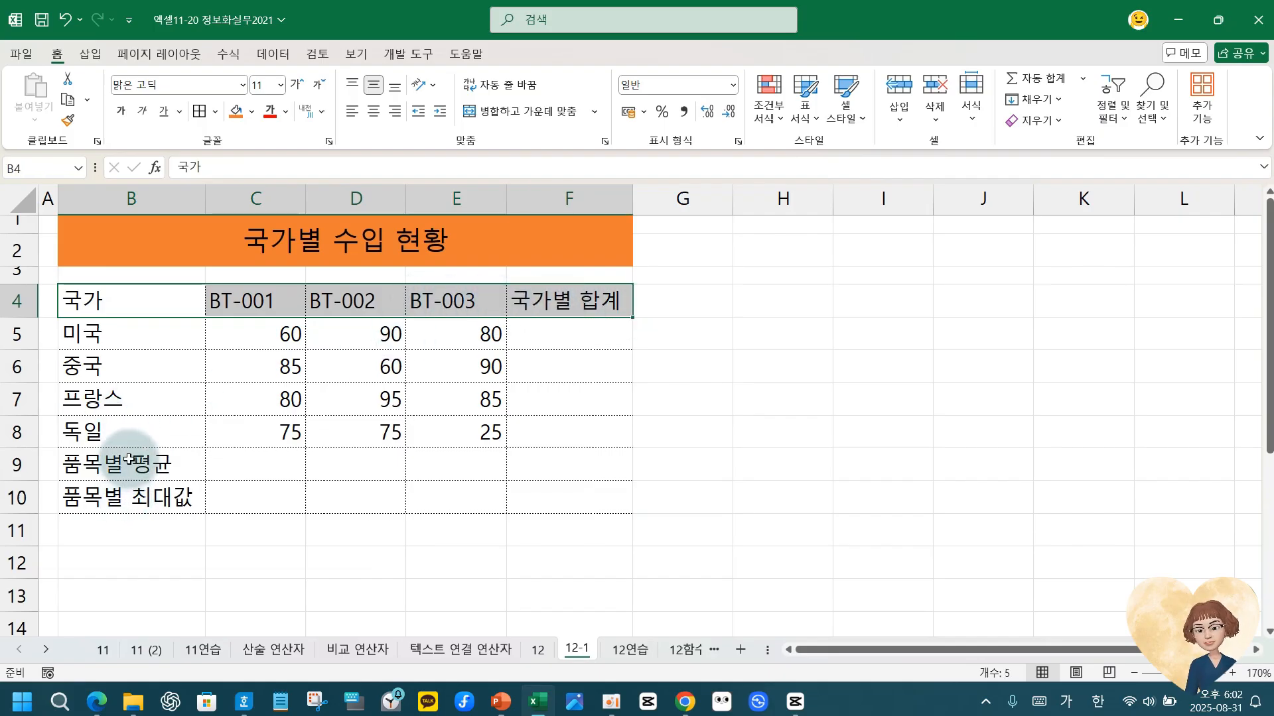
drag(129, 459, 128, 491)
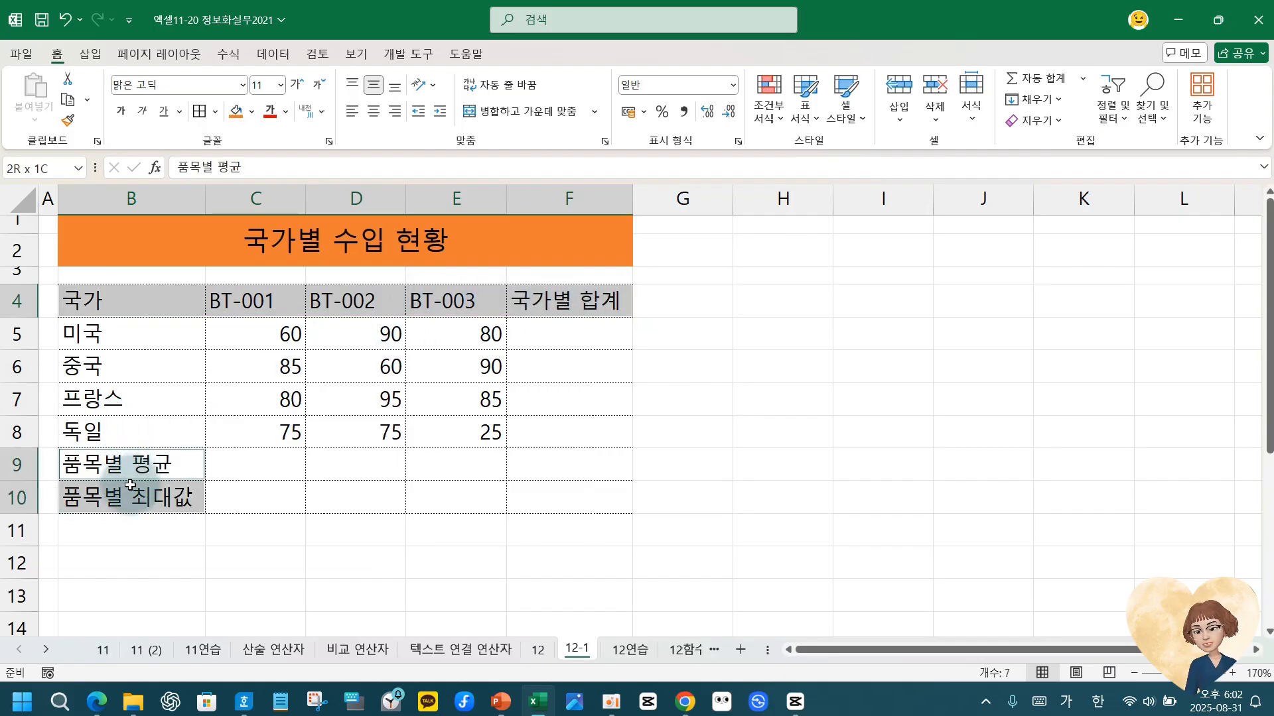
click(252, 111)
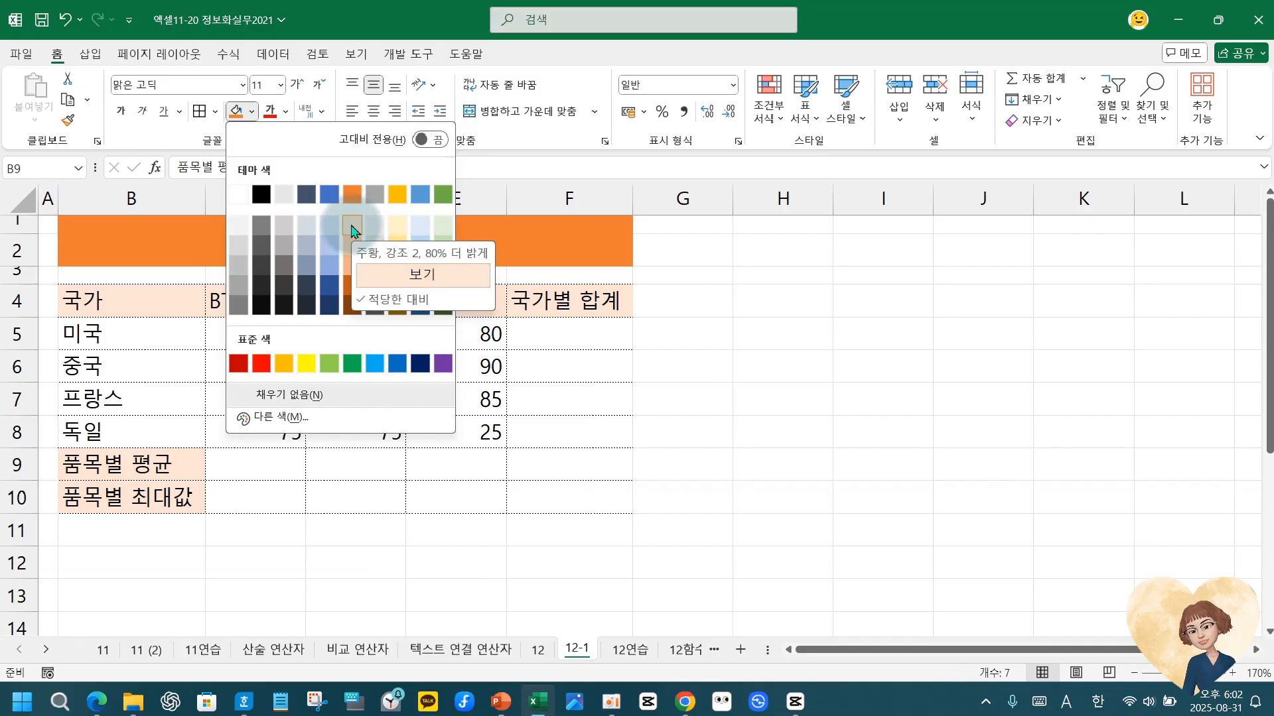
click(352, 224)
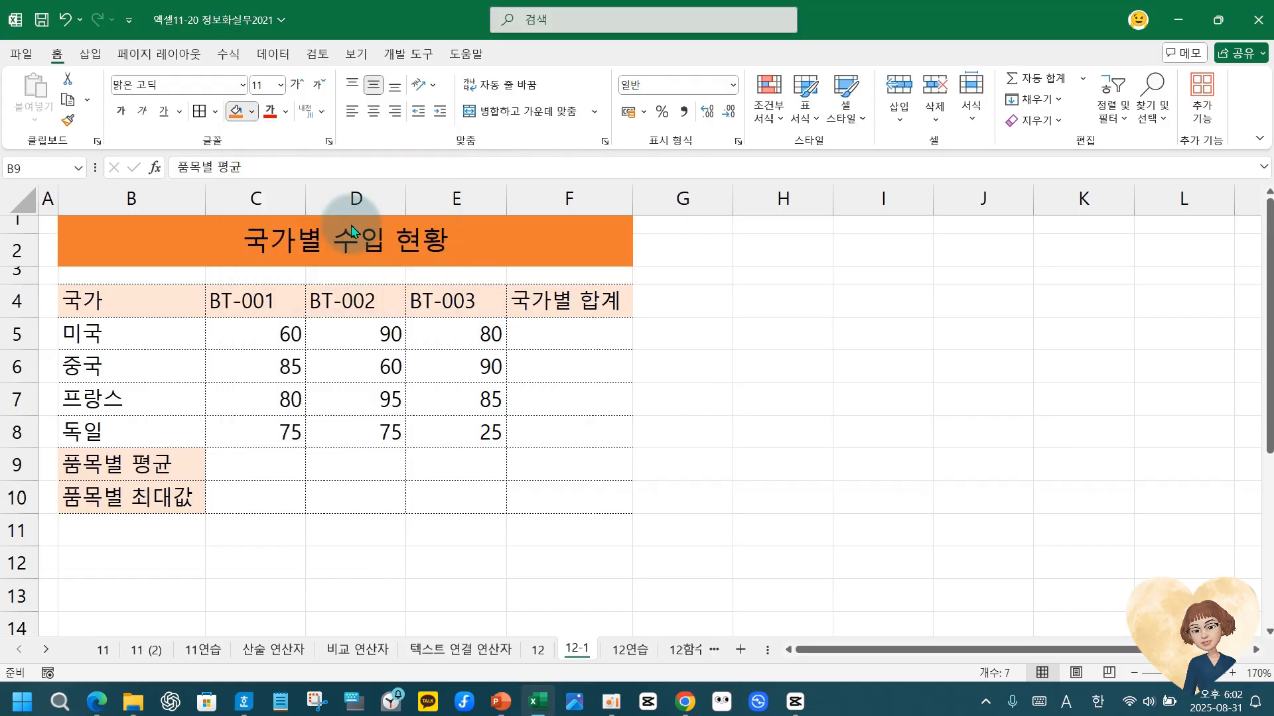
Center the header row B4:F4, the labels in B9:B10 and the country names in B5:B8 horizontally.
click(373, 113)
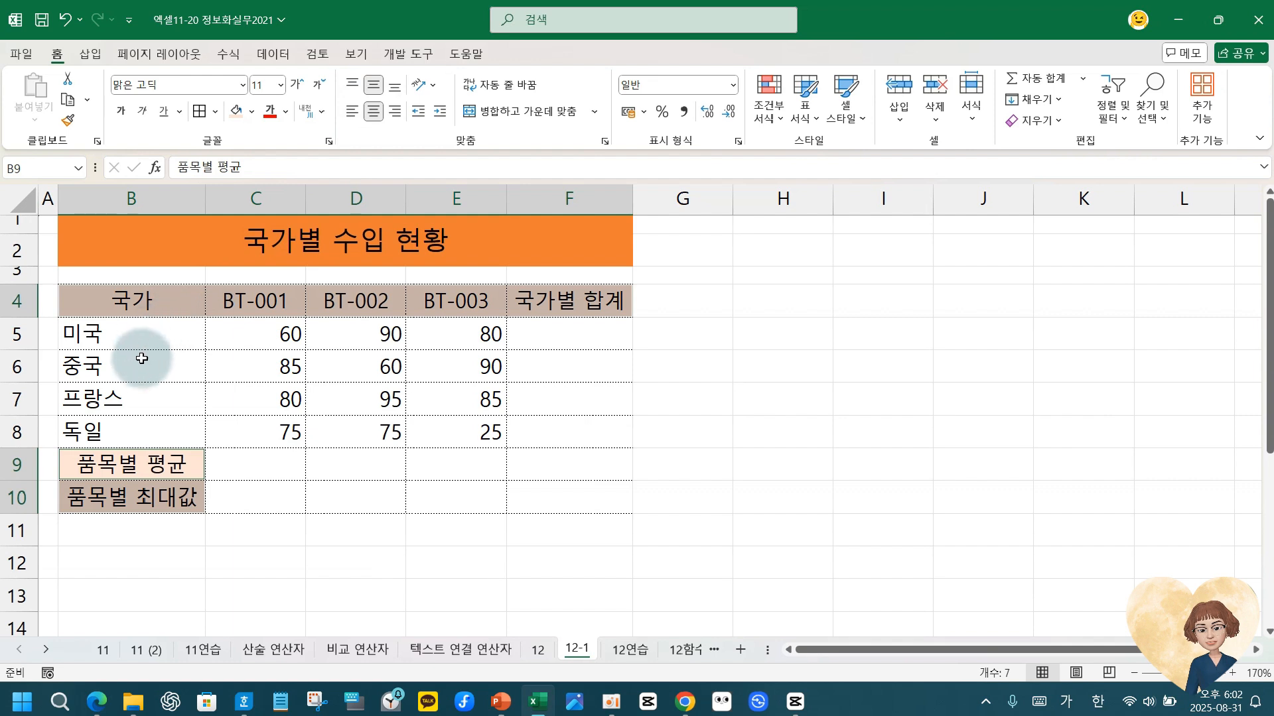
drag(125, 335, 98, 424)
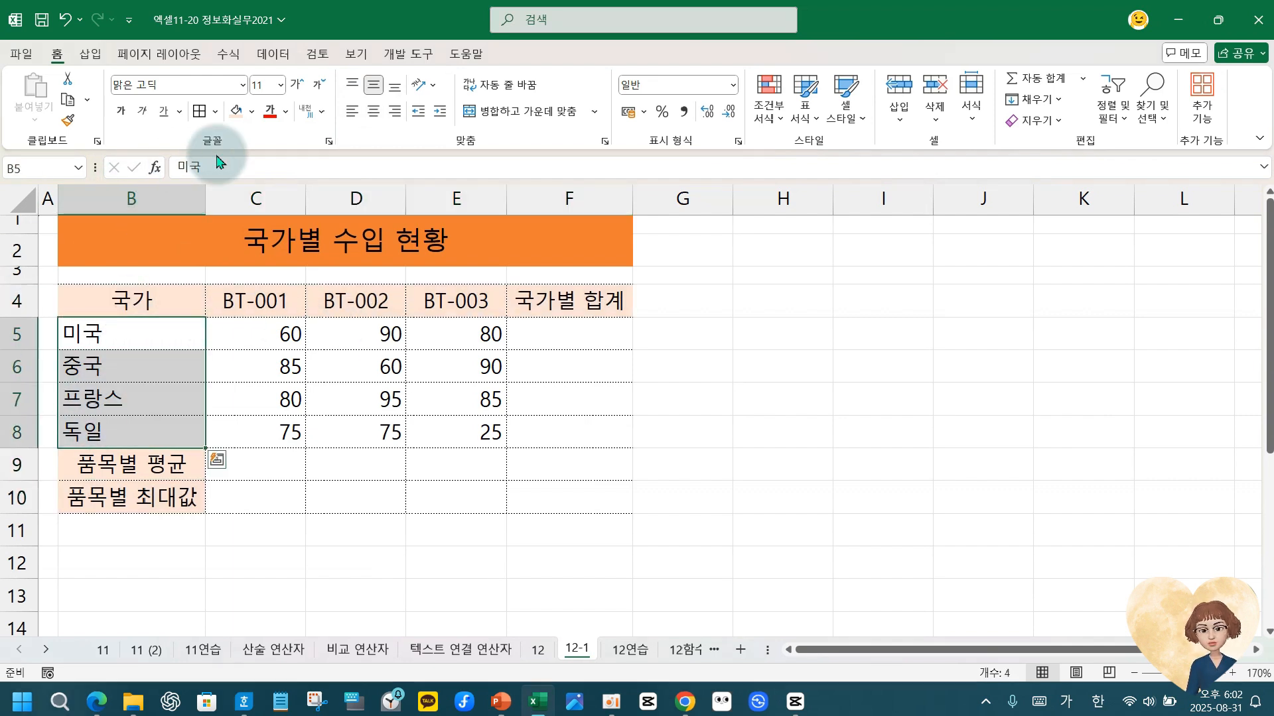
click(376, 112)
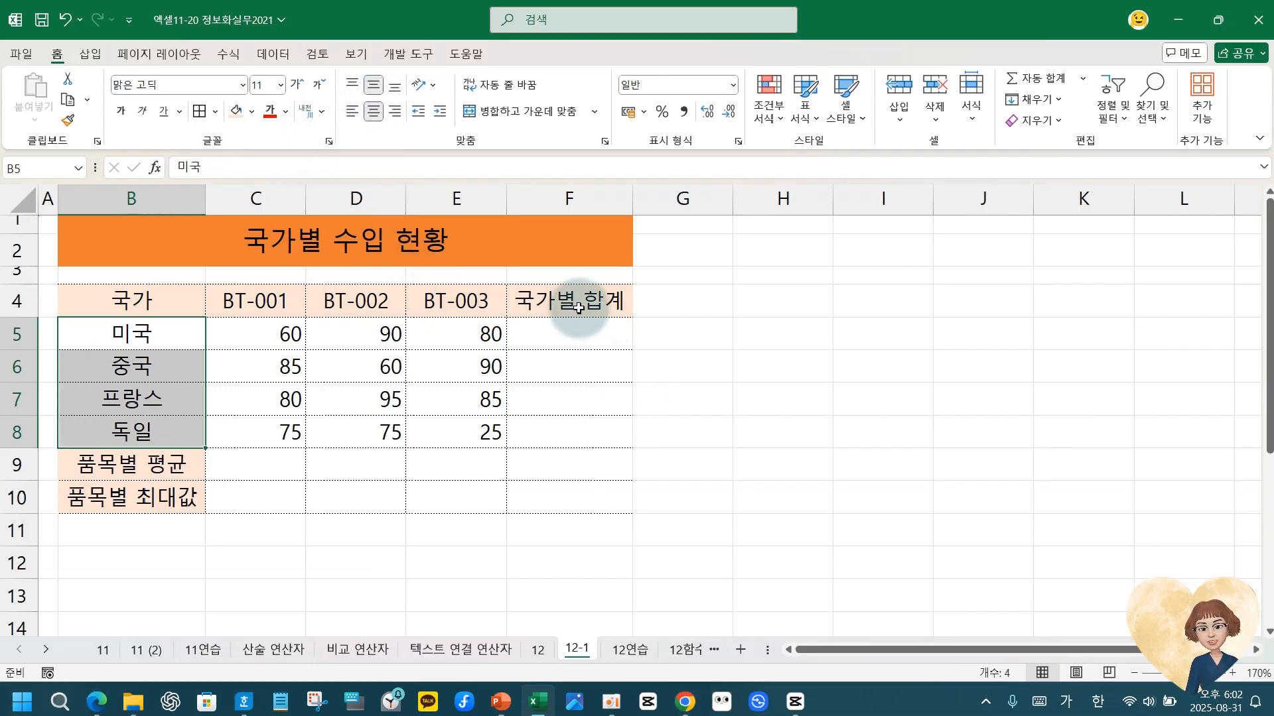
Select F5, the 국가별 합계 cell for 미국, and clear the equals sign started there.
click(570, 326)
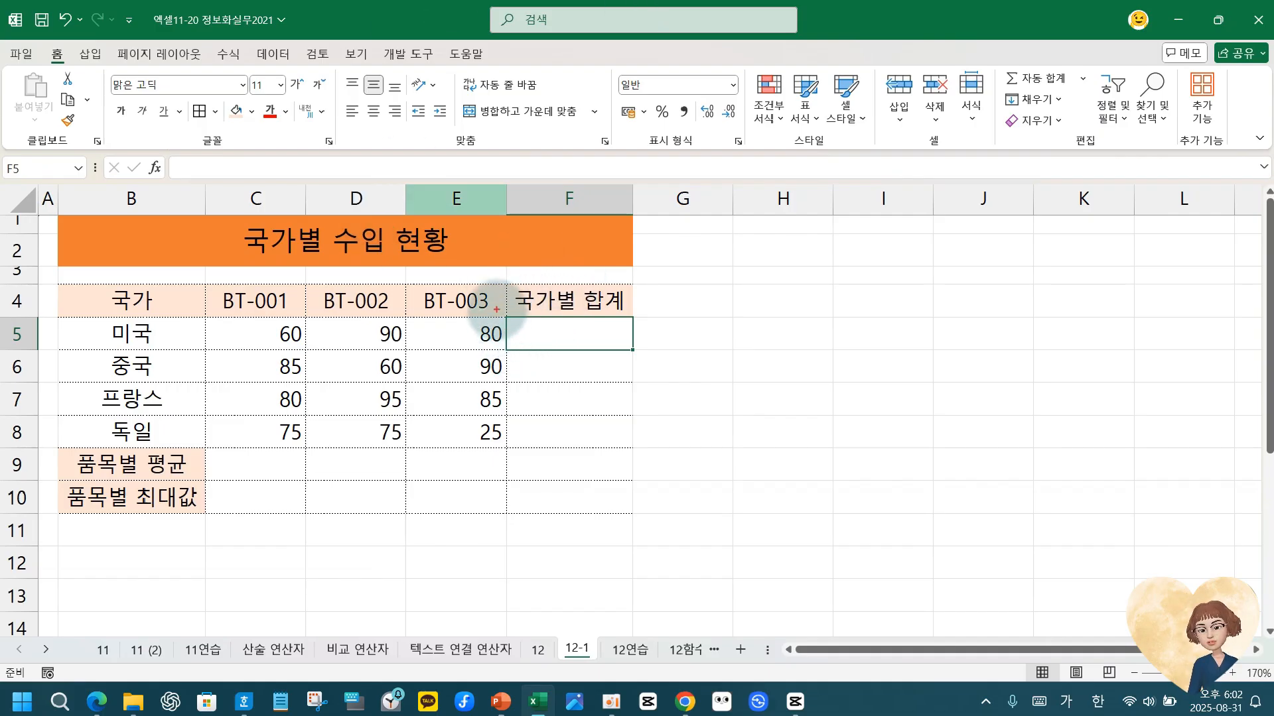
click(567, 335)
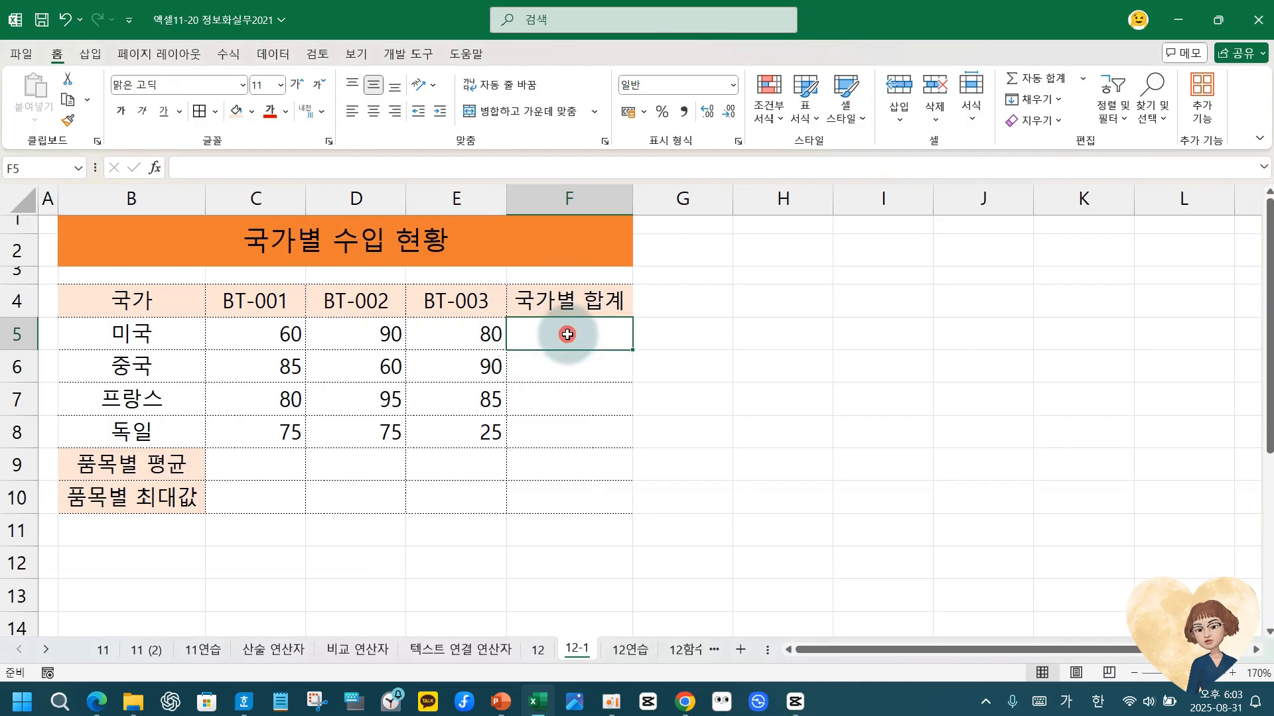
text(=)
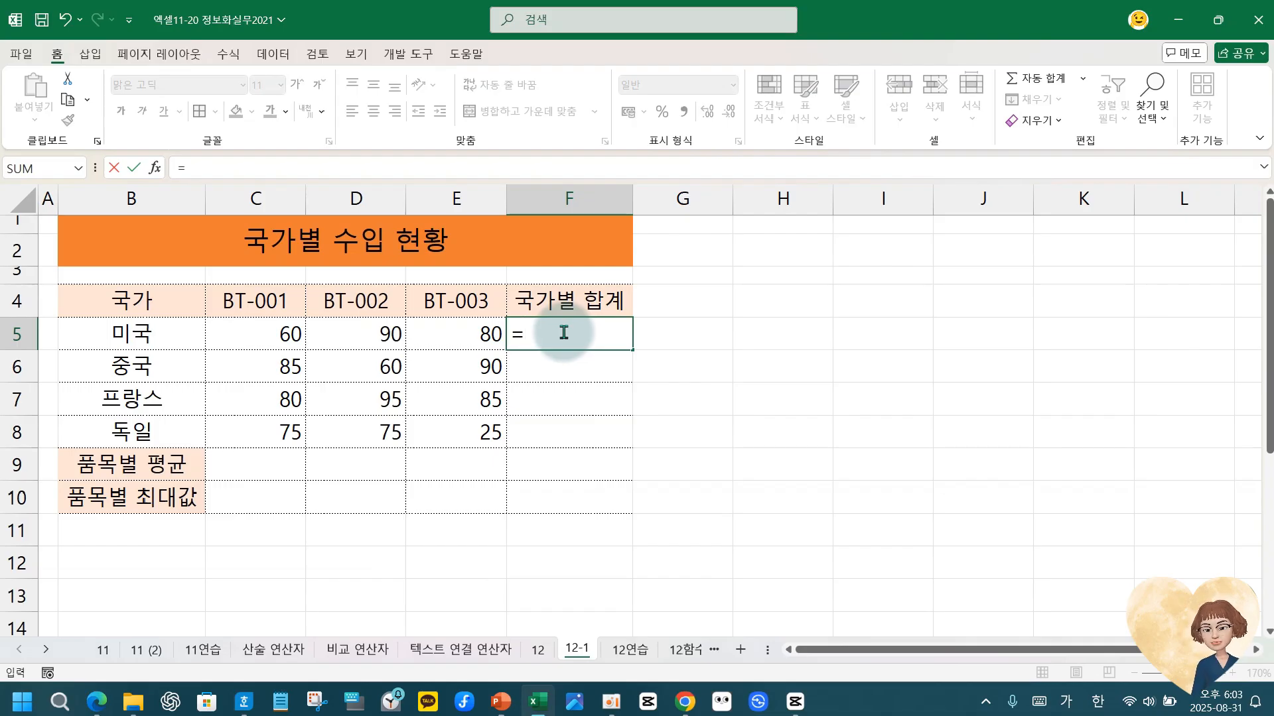
key(BackSpace)
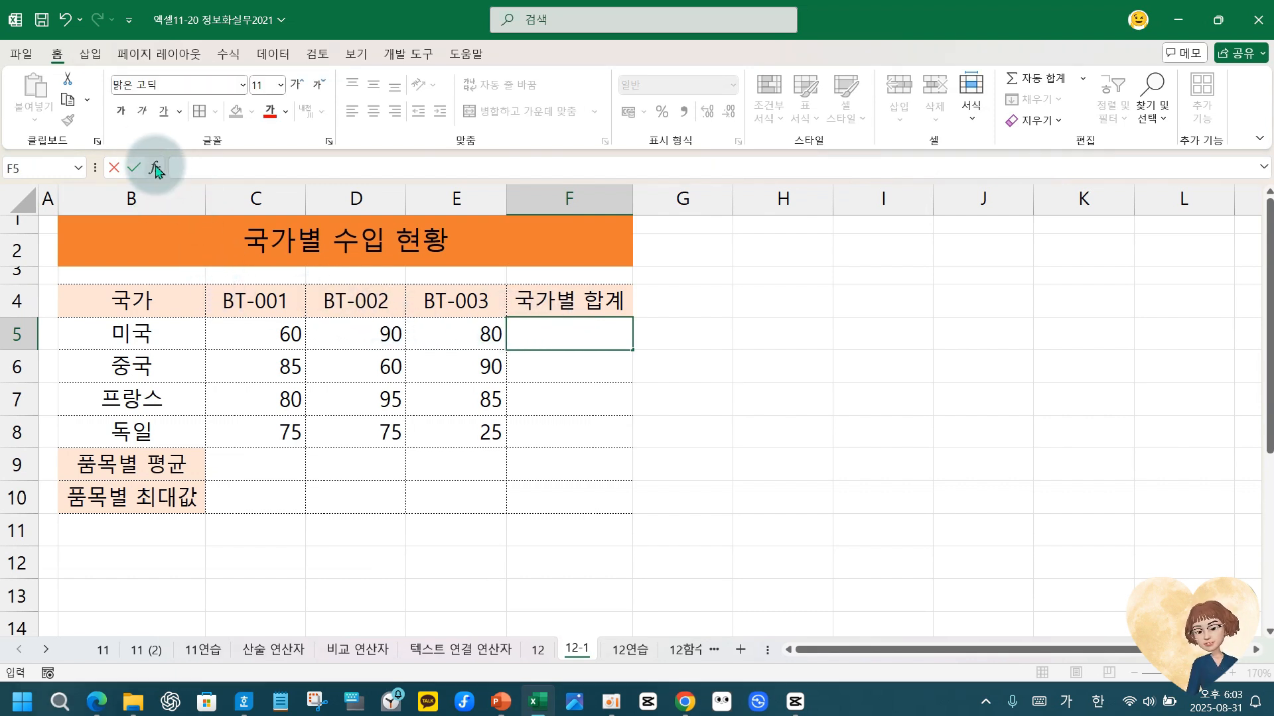
click(228, 51)
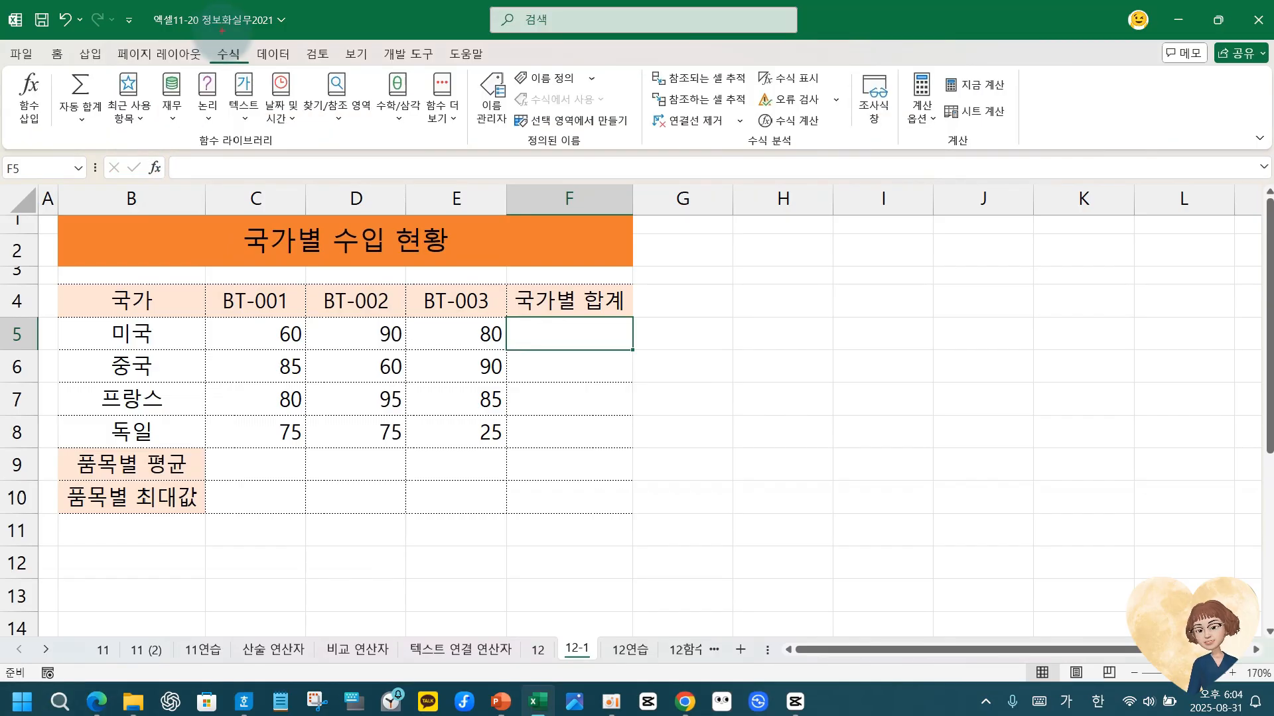
drag(208, 24, 259, 81)
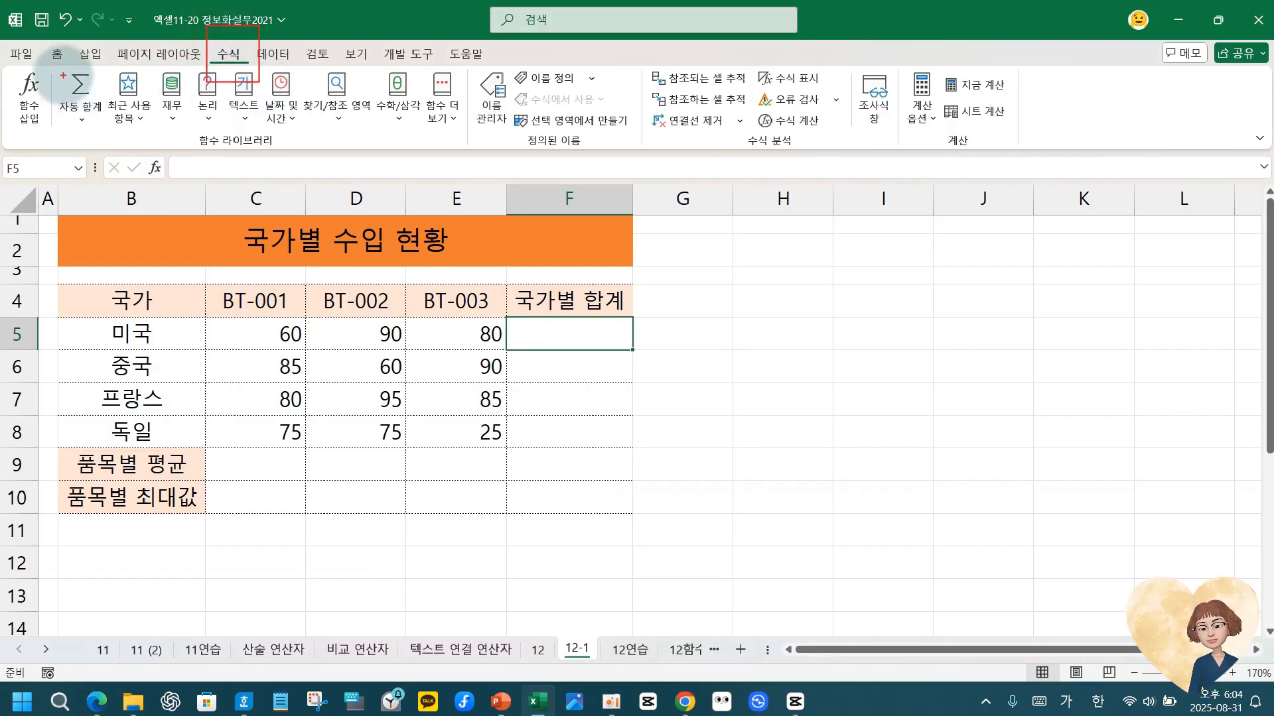
drag(17, 73, 46, 151)
mouse_move(24, 55)
mouse_down()
mouse_move(66, 85)
mouse_move(119, 35)
mouse_up()
key(Escape)
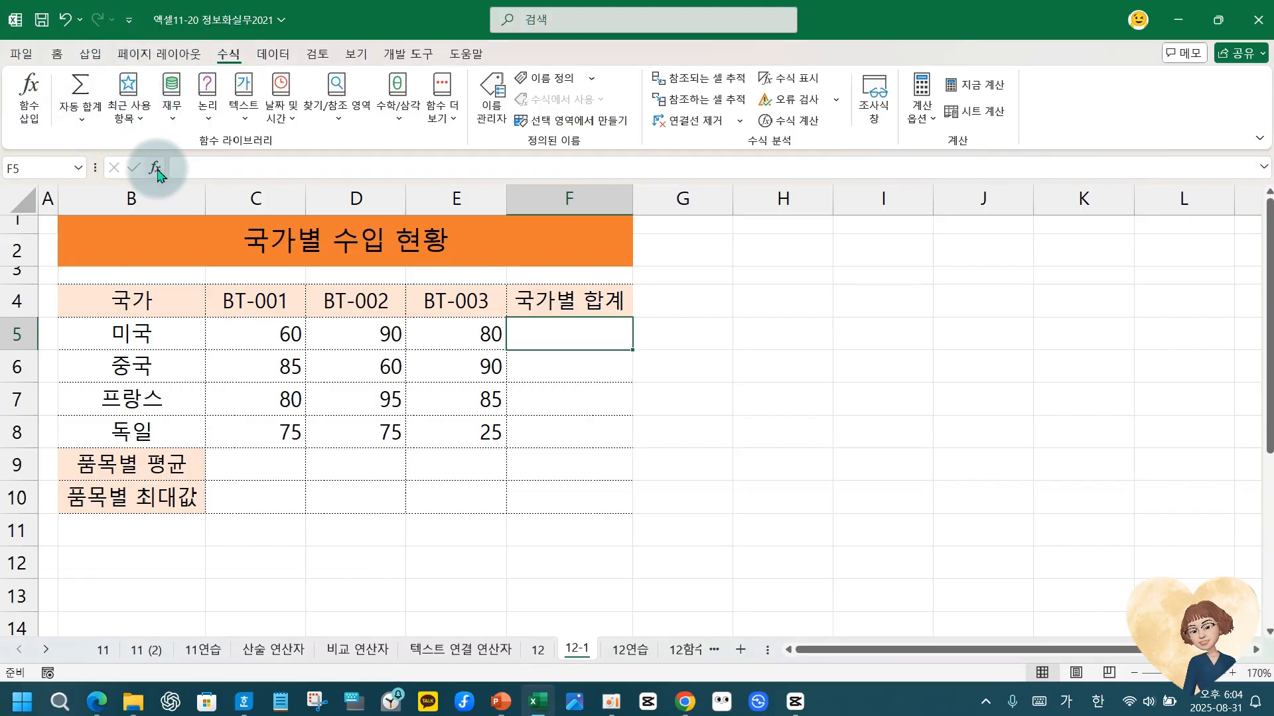
mouse_move(139, 148)
ctrl+mouse_down()
mouse_move(168, 191)
mouse_move(155, 140)
mouse_move(196, 134)
ctrl+mouse_up()
key(Escape)
click(58, 53)
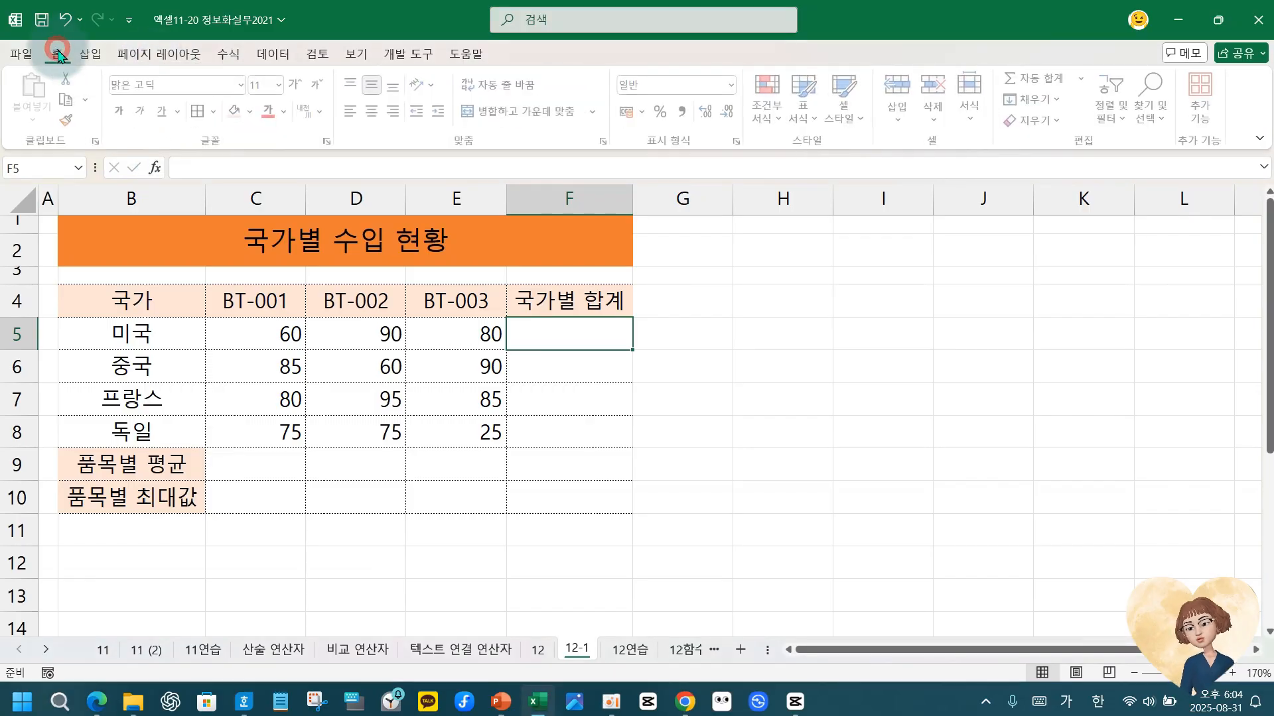
Open the function wizard for F5 and keep 최근에 사용한 함수 as the function category.
click(230, 54)
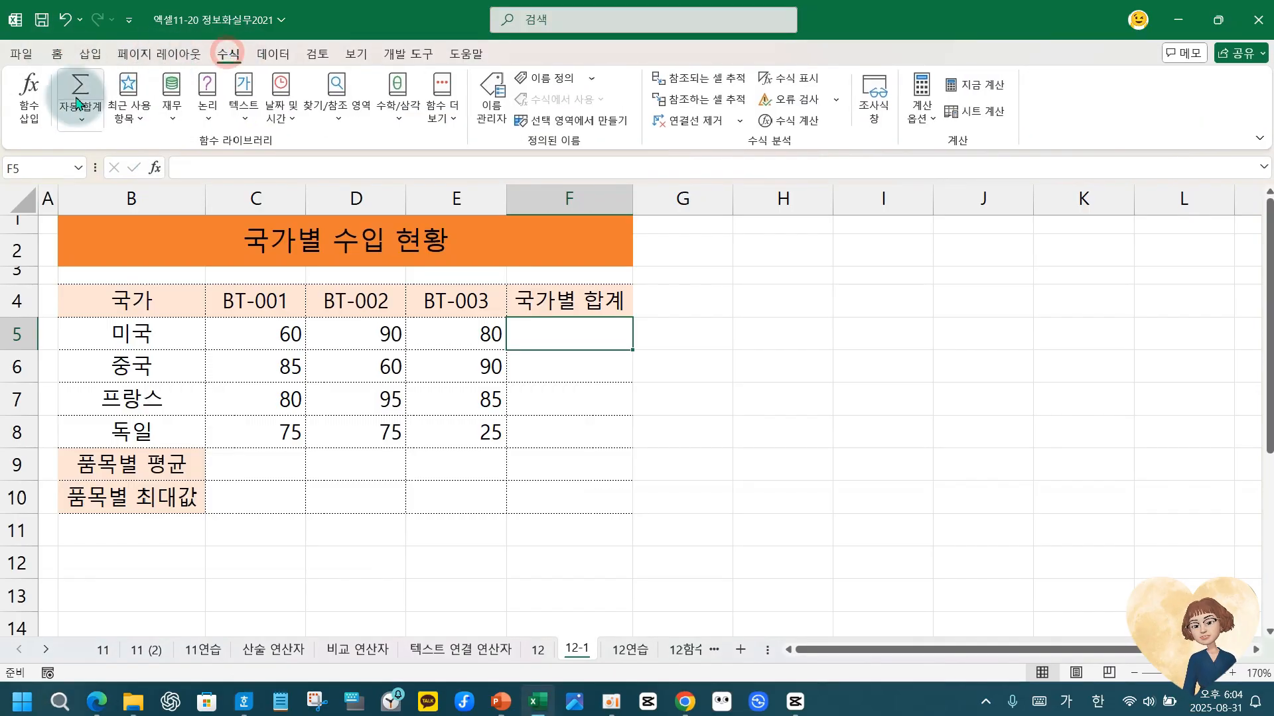
click(26, 97)
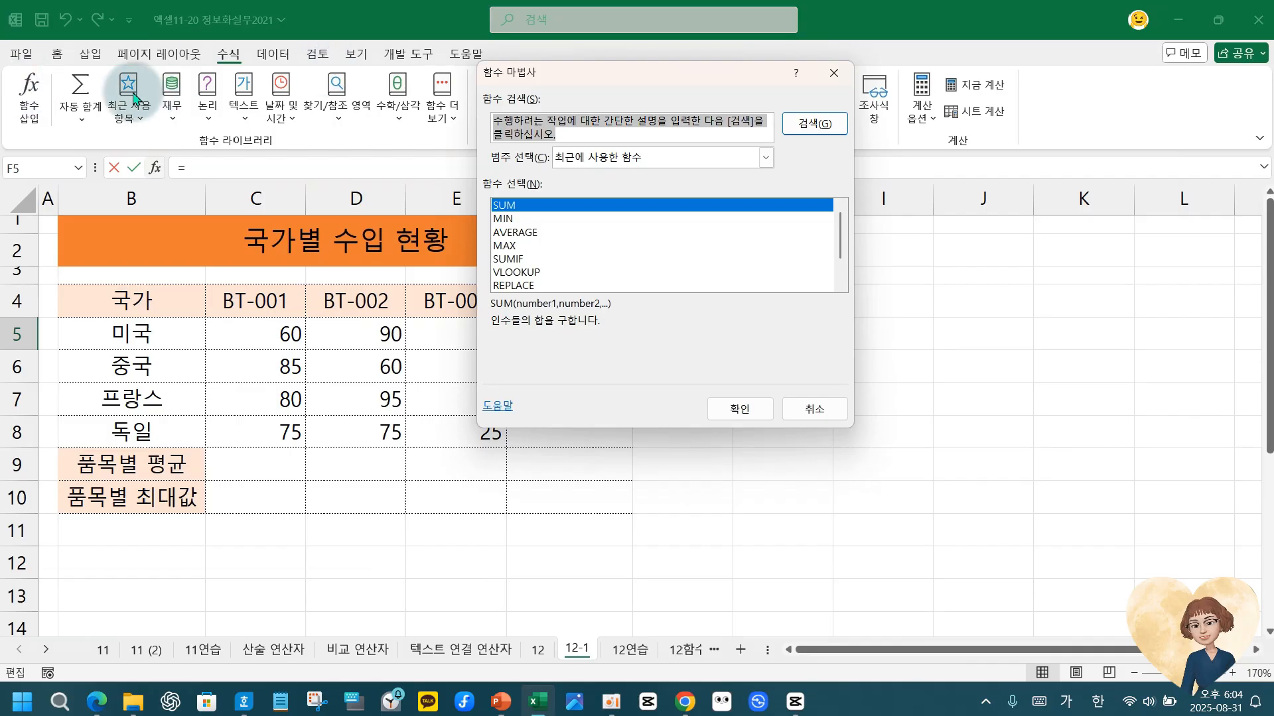
mouse_move(26, 55)
mouse_down()
mouse_move(545, 99)
mouse_move(900, 101)
mouse_move(915, 119)
mouse_up()
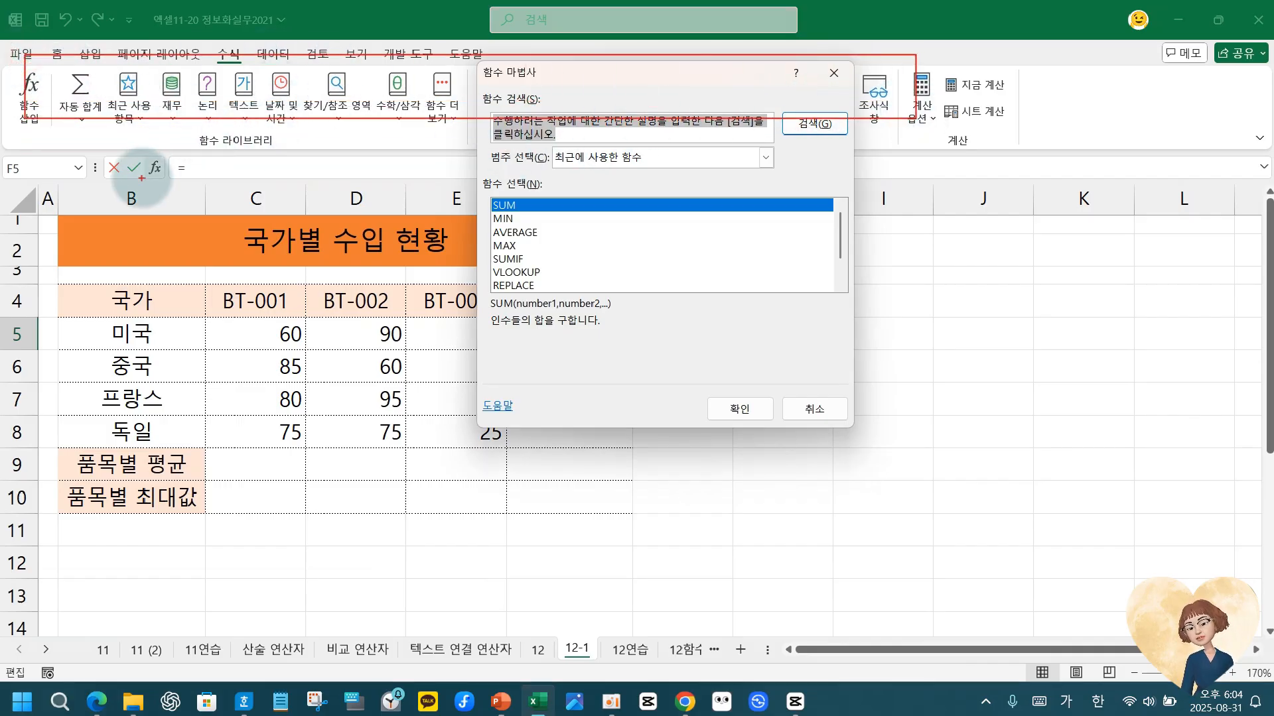
drag(141, 156, 166, 183)
key(Escape)
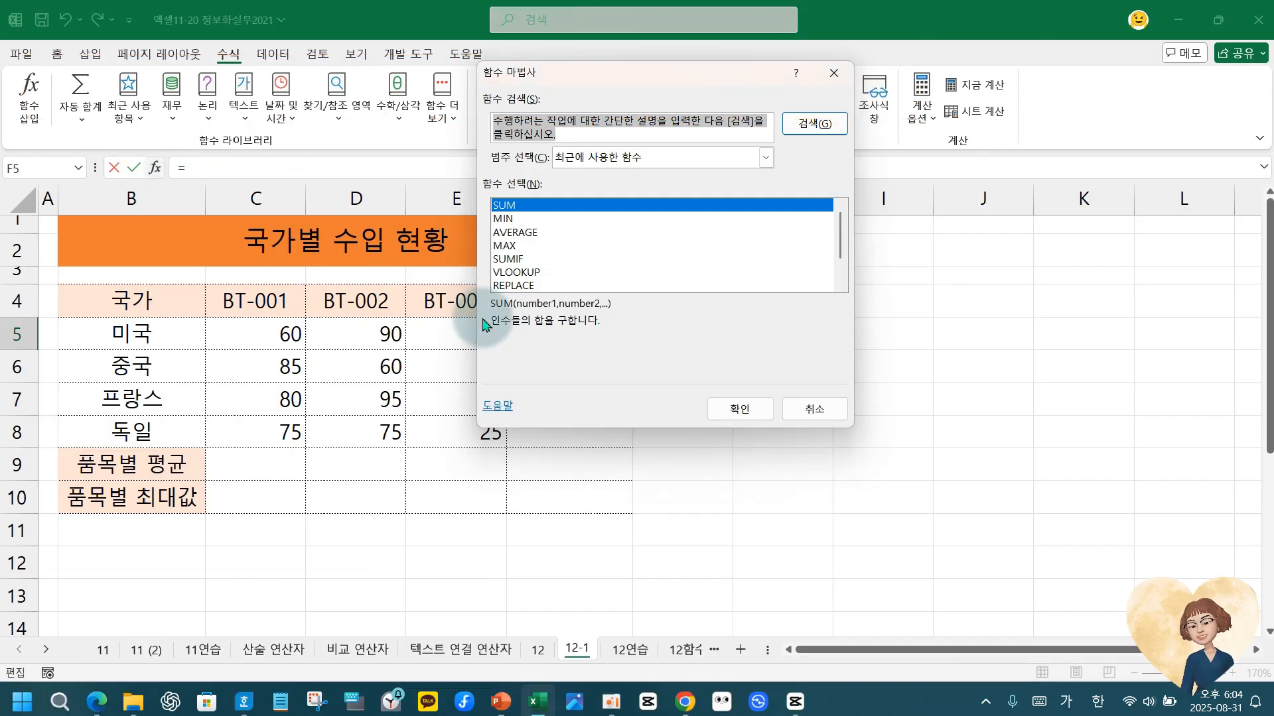
click(765, 158)
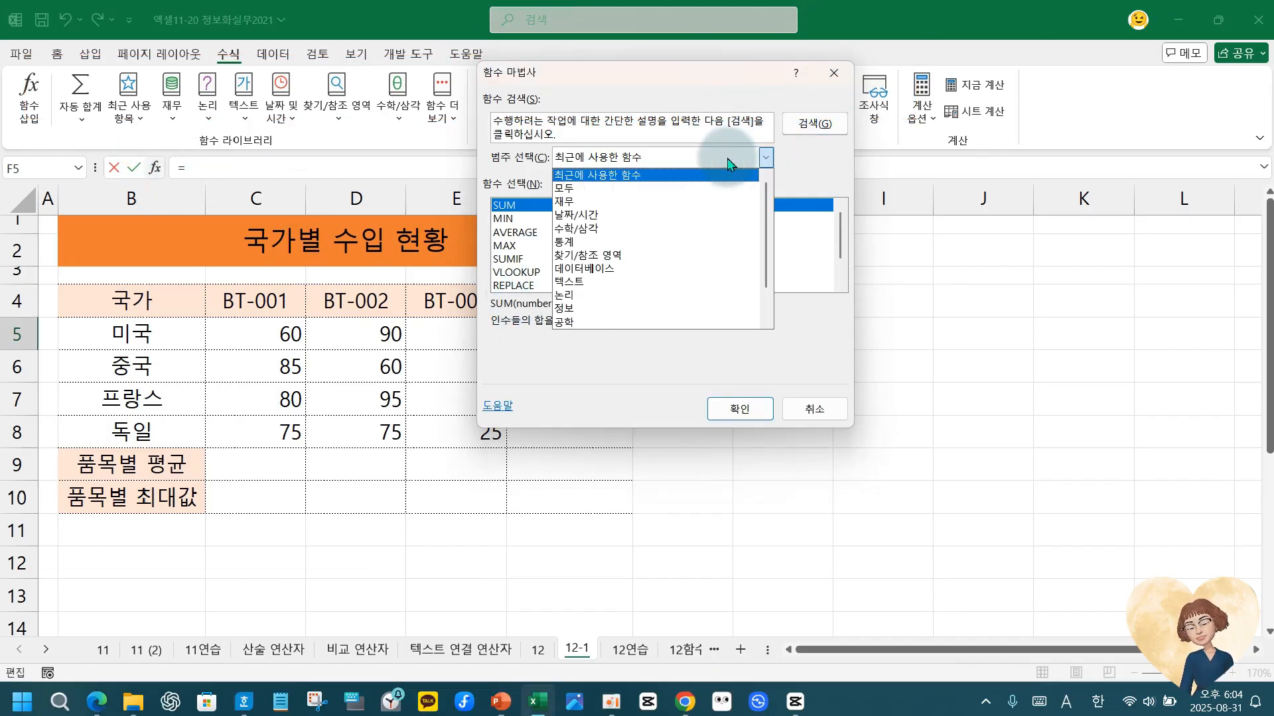
click(570, 173)
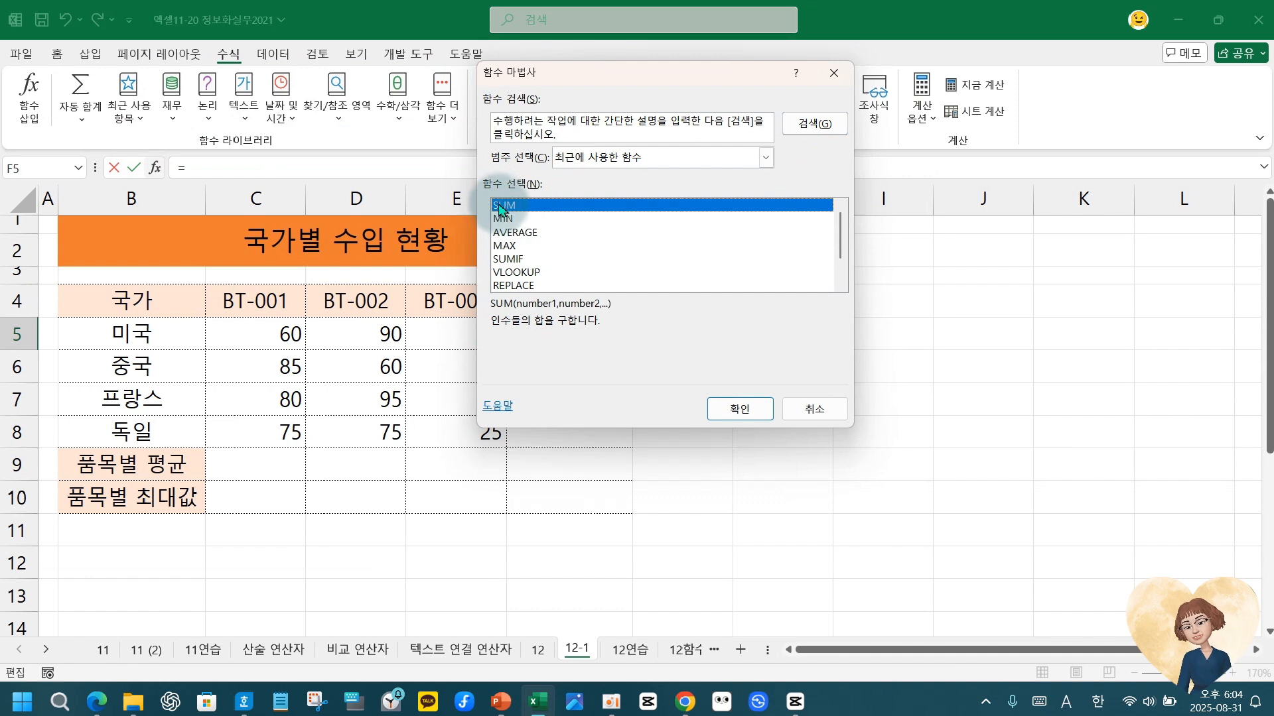
Search the function wizard for sum and choose the SUM function for F5.
click(630, 138)
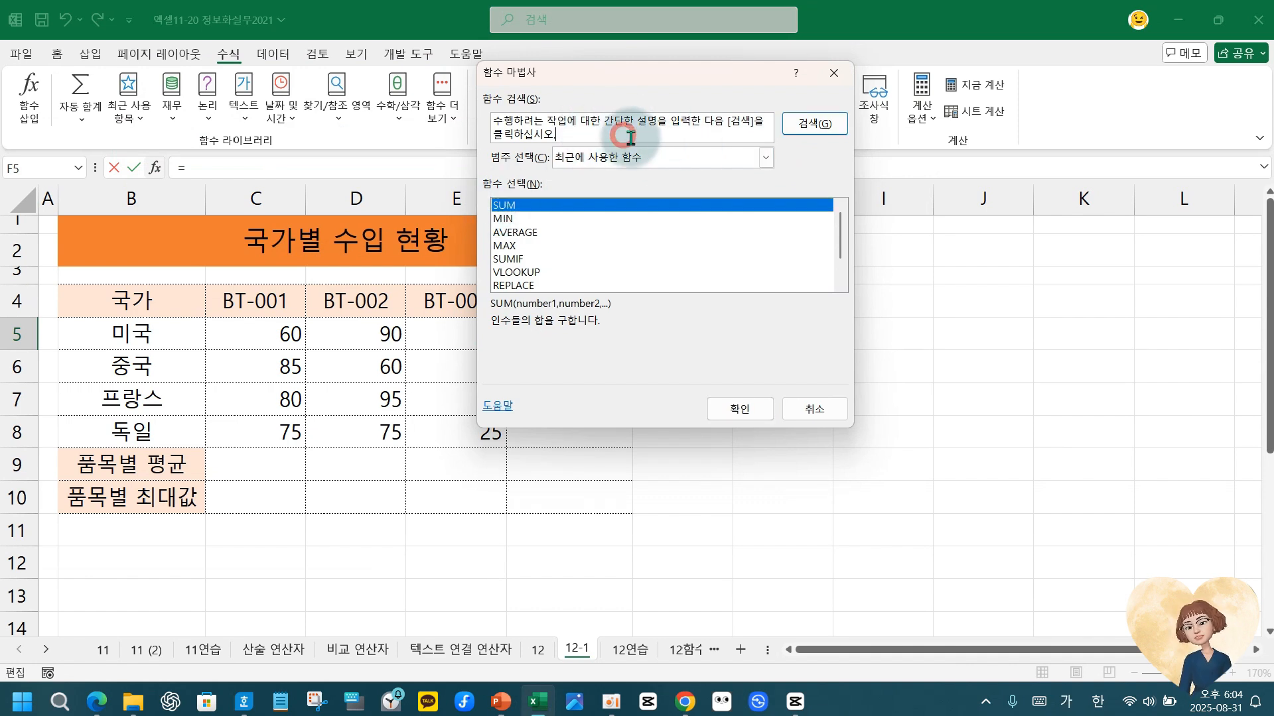
click(809, 130)
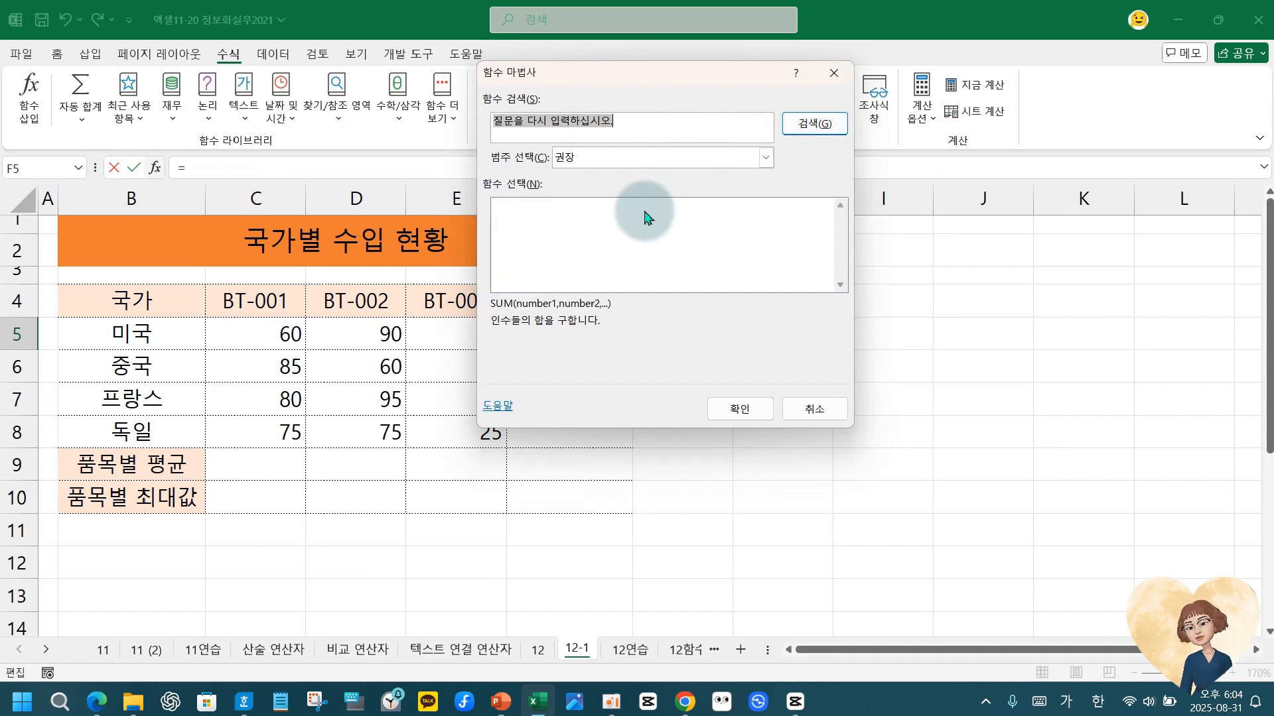
text(녀)
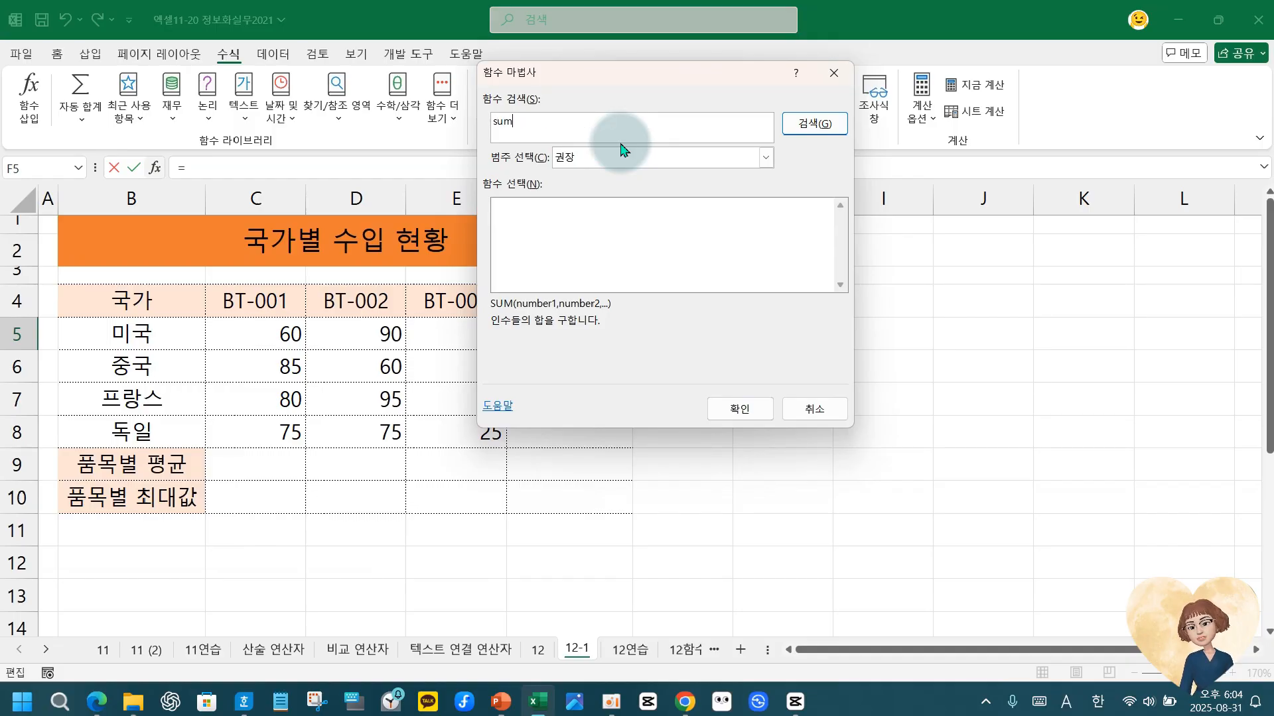
key(Return)
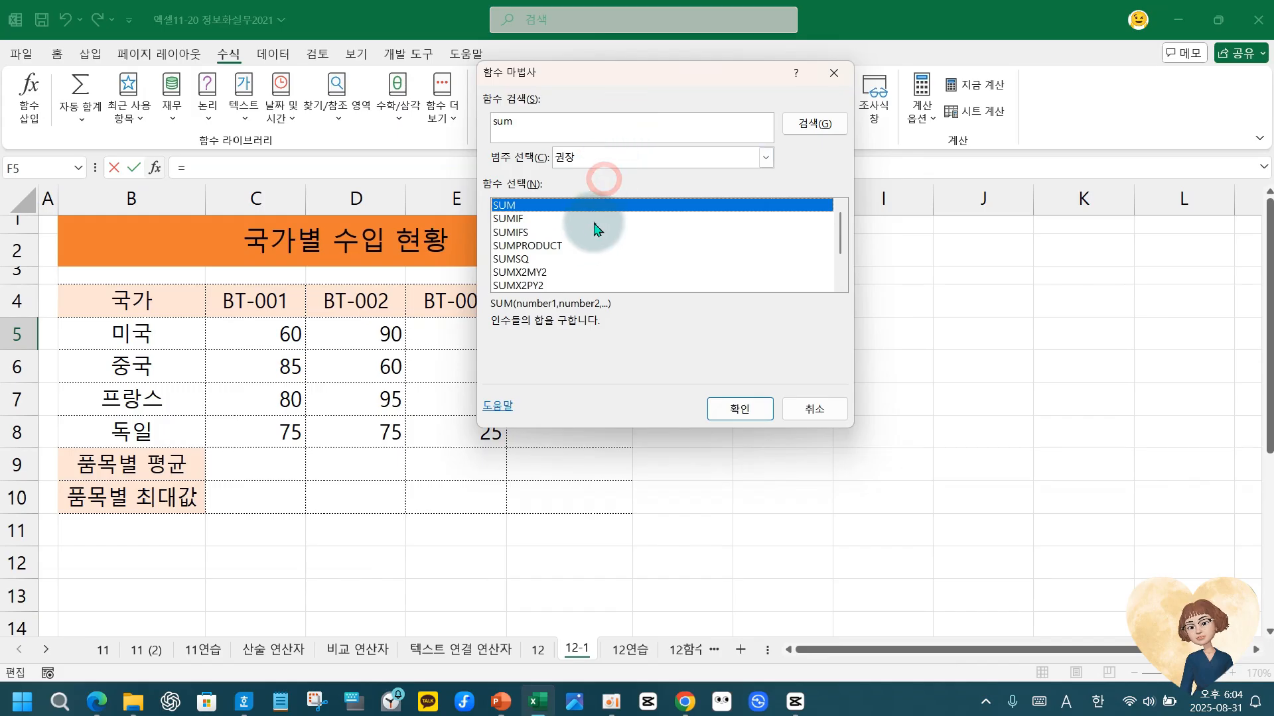
click(611, 209)
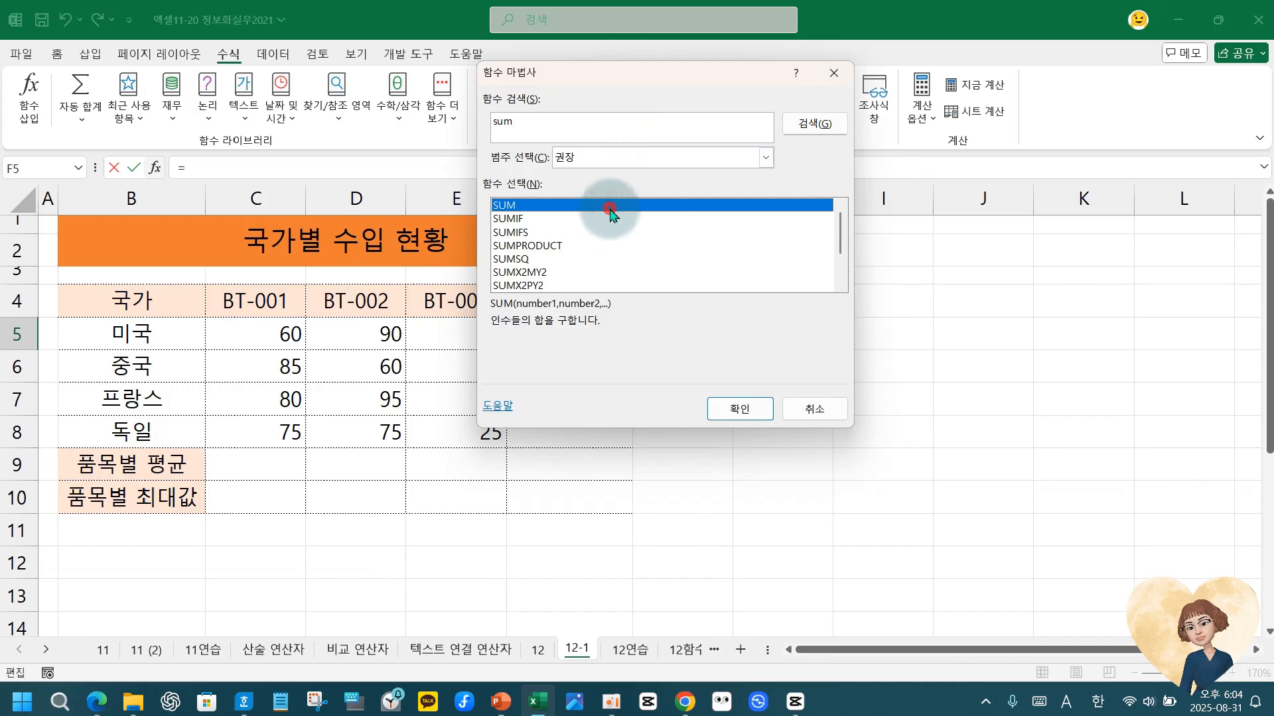
click(740, 409)
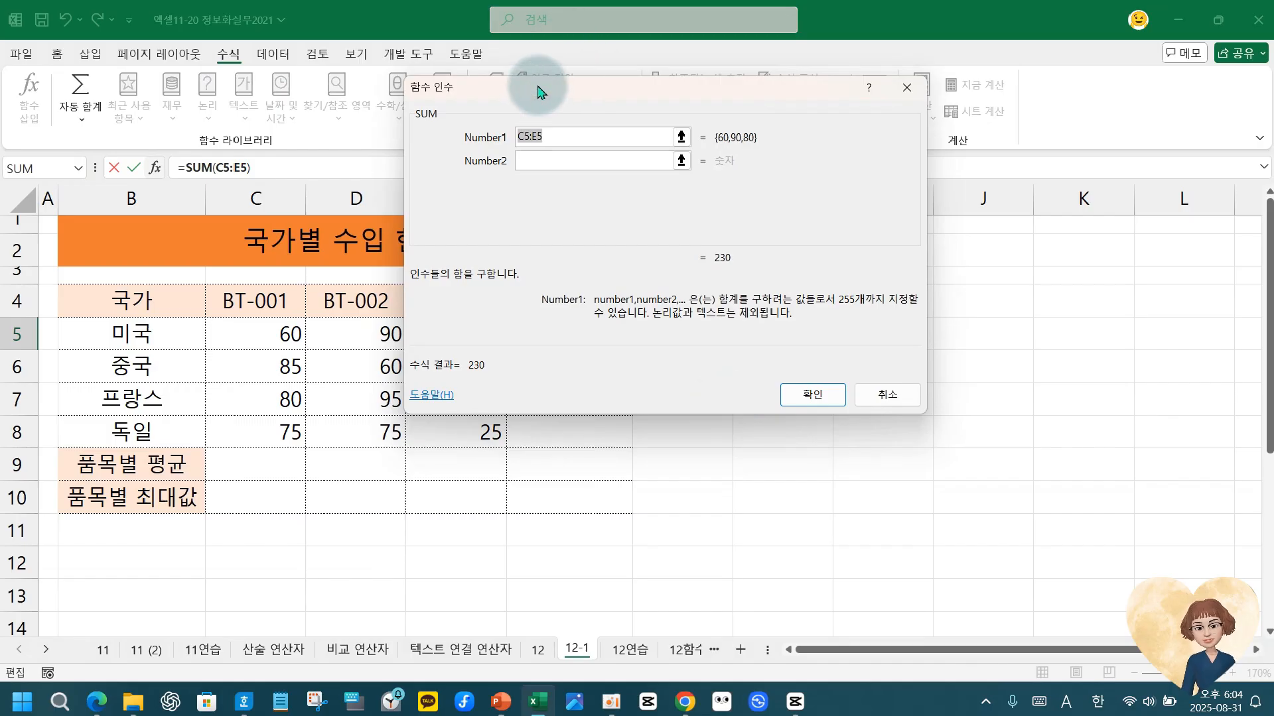
Place the function arguments dialog clear of the table and insert SUM in F5 with C5:E5 as Number1.
drag(475, 86, 703, 179)
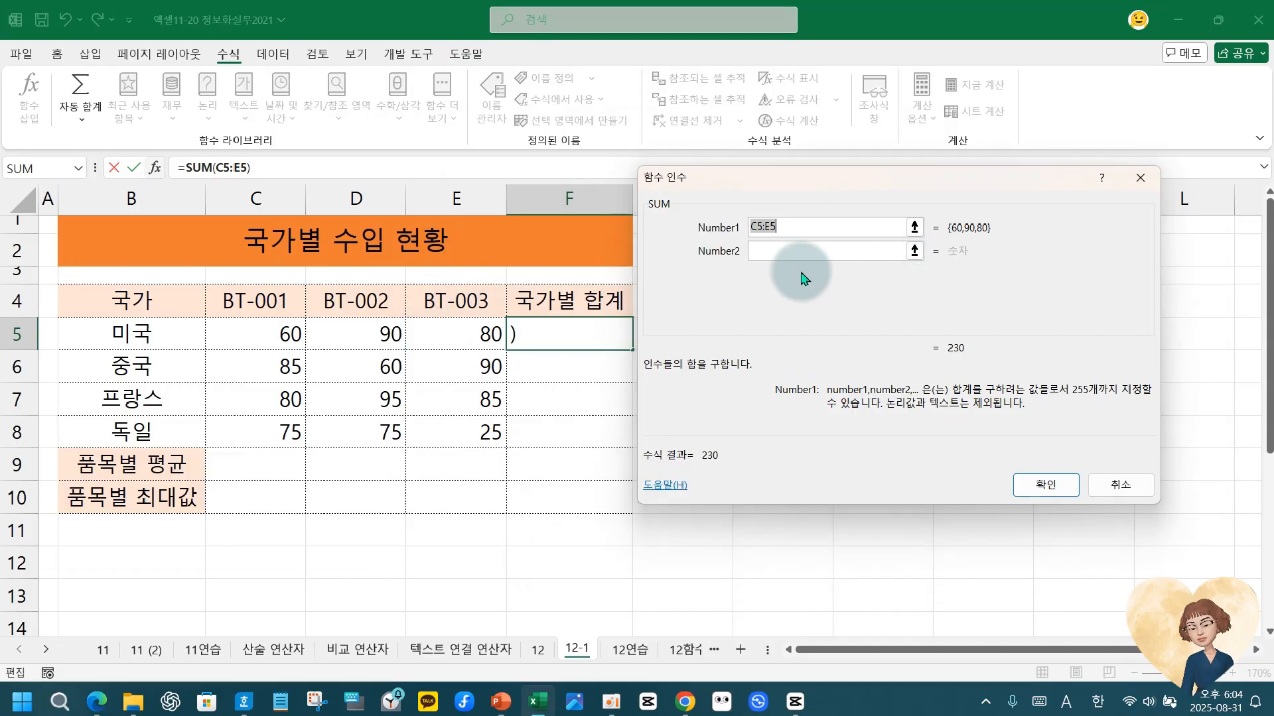
key(ctrl+2)
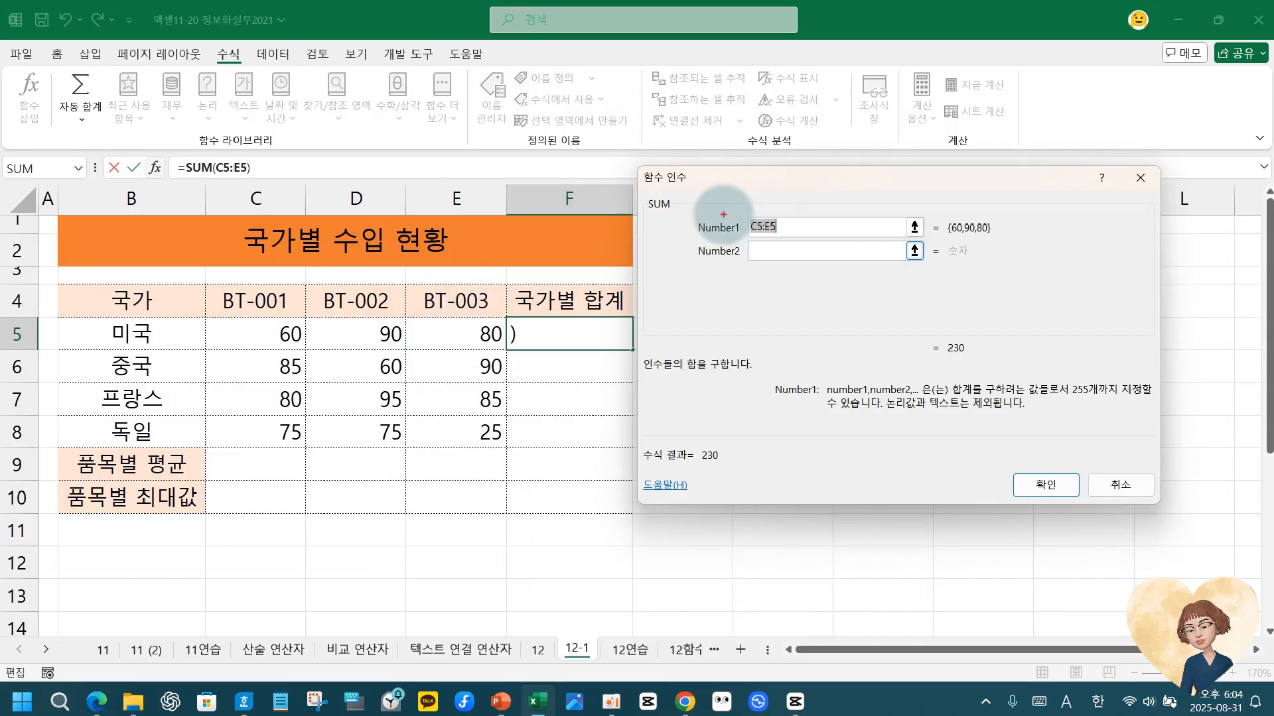
mouse_move(728, 215)
mouse_down()
mouse_move(813, 252)
mouse_move(807, 240)
mouse_up()
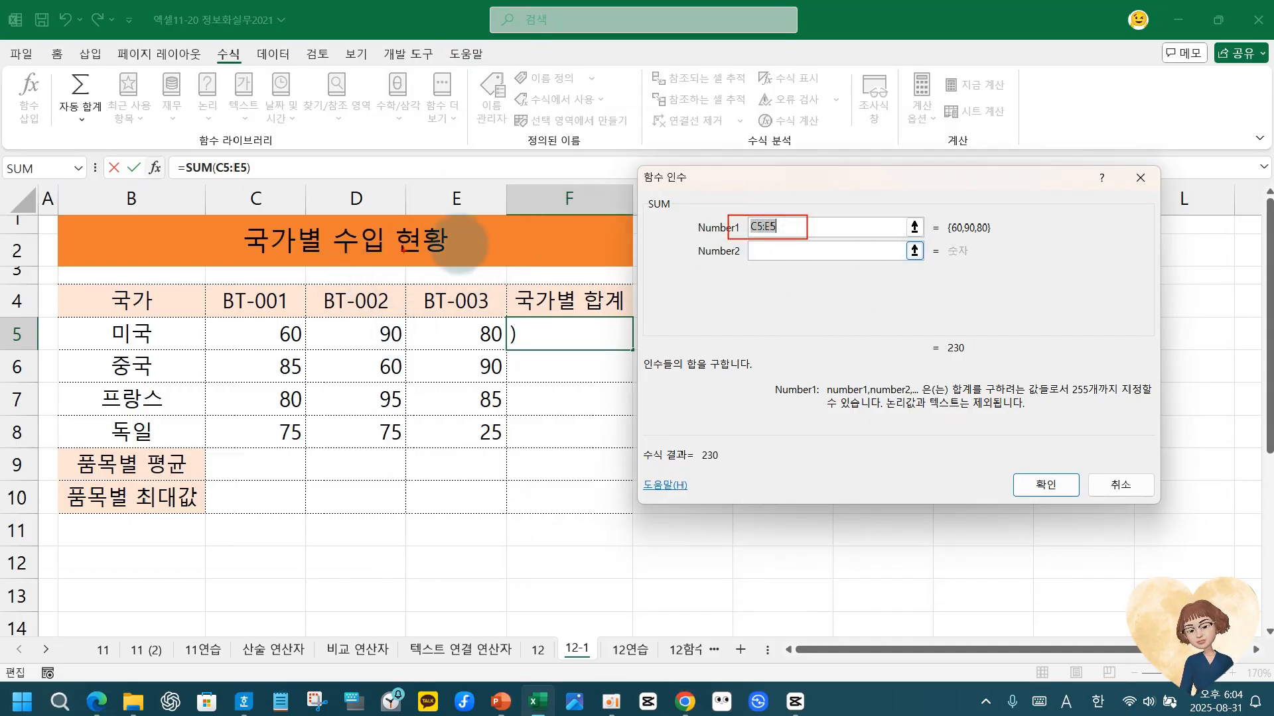
drag(209, 314, 505, 351)
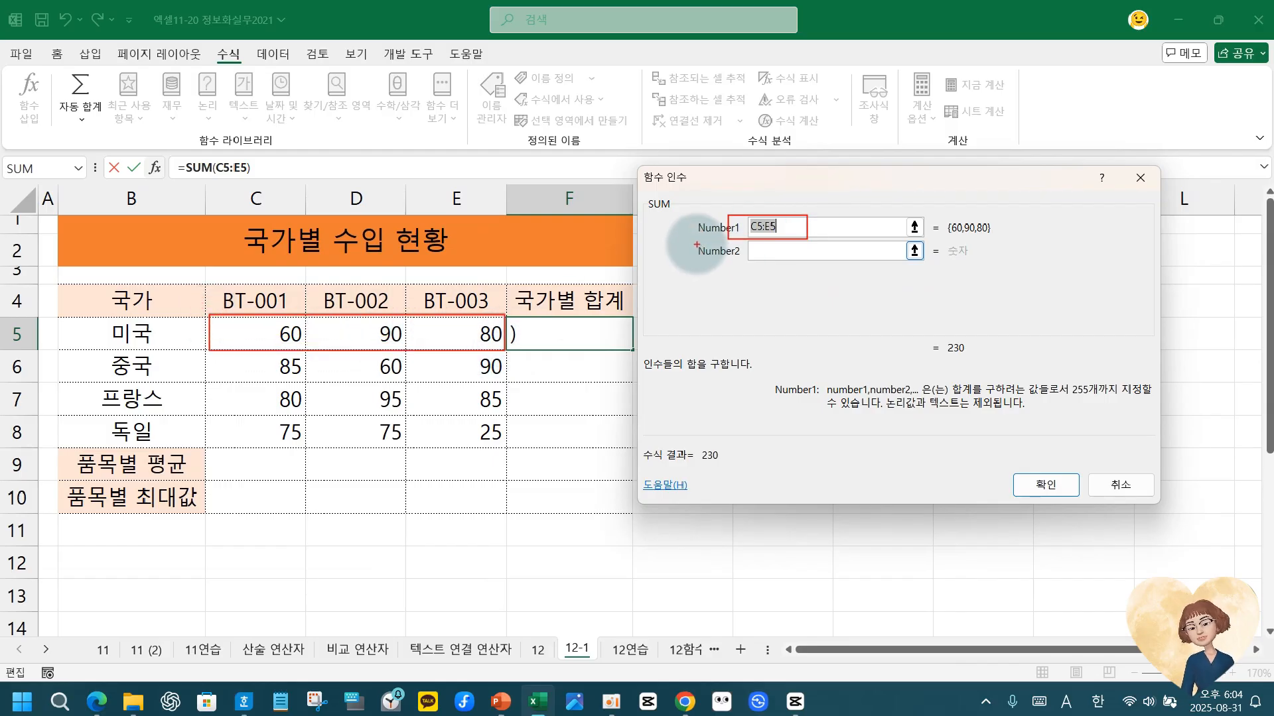
drag(694, 241, 945, 270)
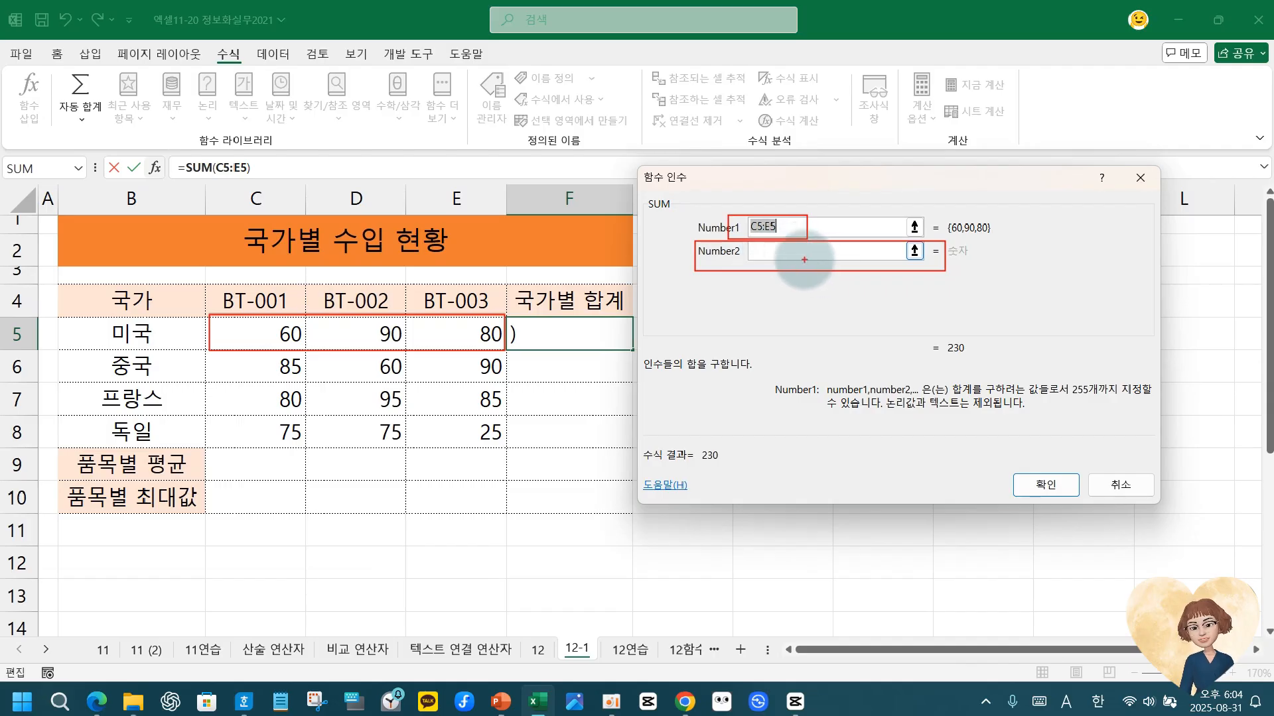
drag(785, 197, 828, 187)
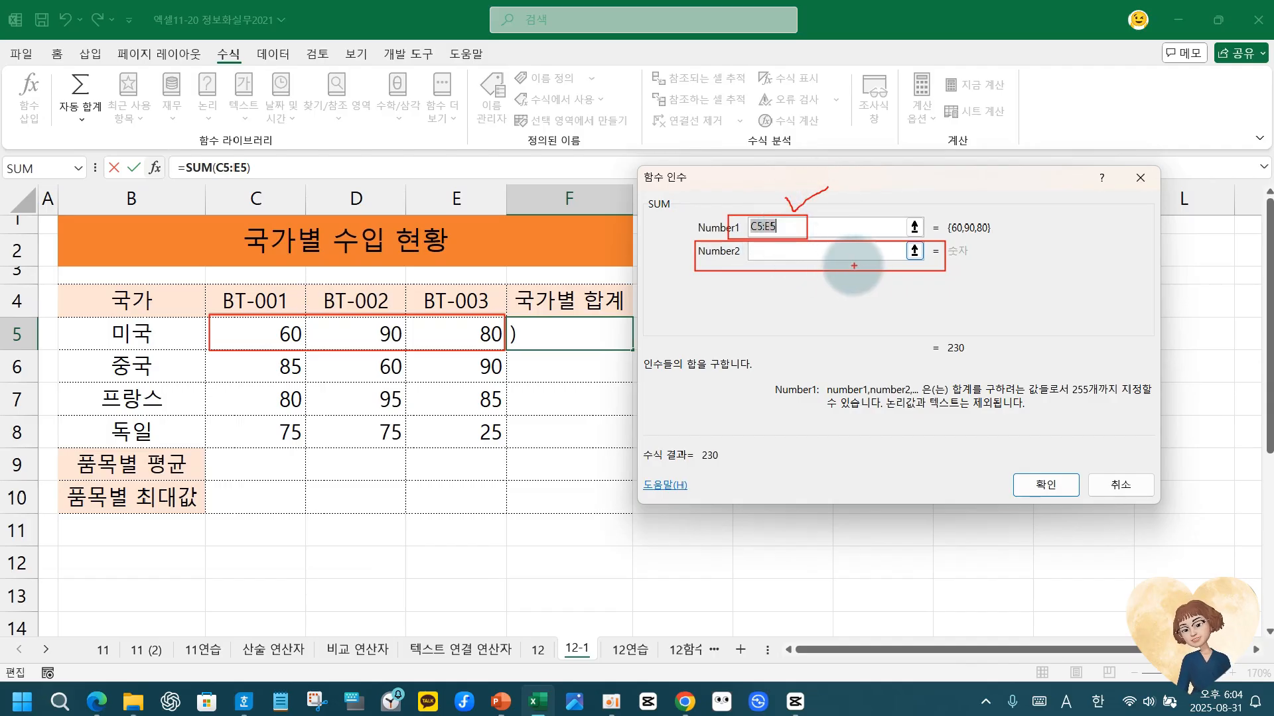
key(Escape)
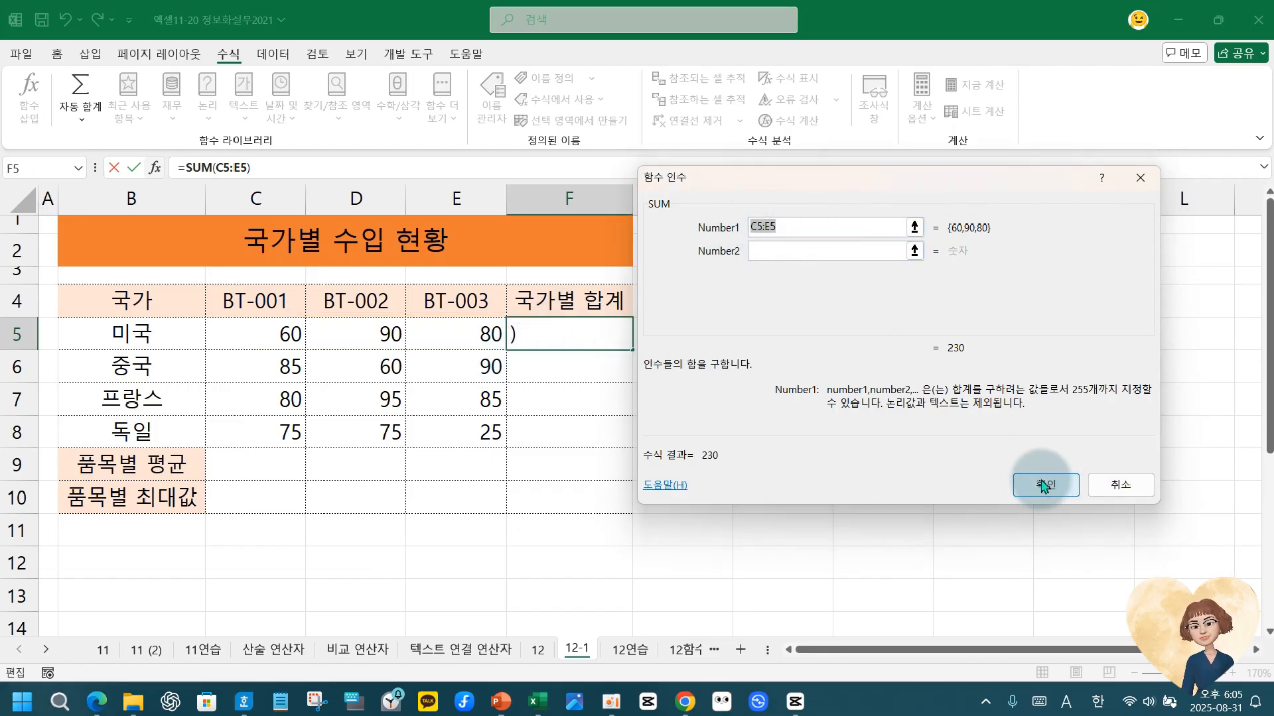
drag(1050, 462, 1056, 435)
click(1058, 471)
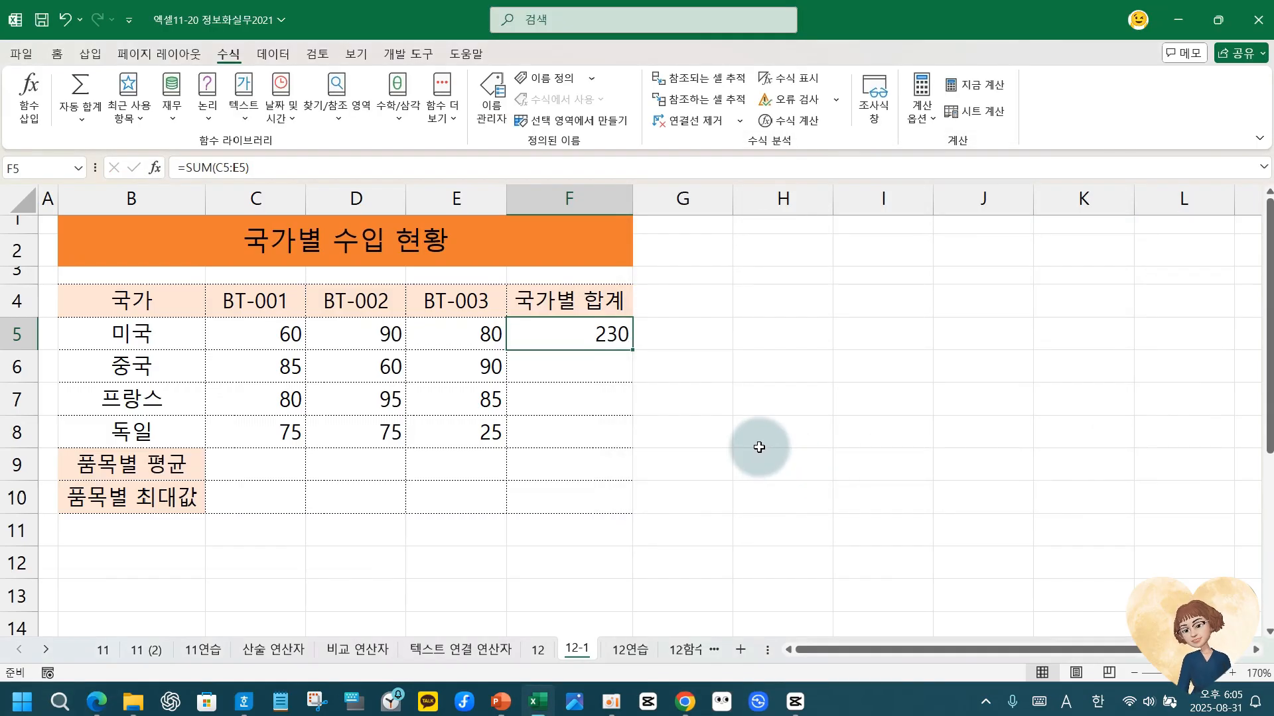
Try to fill the SUM formula from F5 down through F10, check F9 and F10, and undo the fill.
double_click(633, 350)
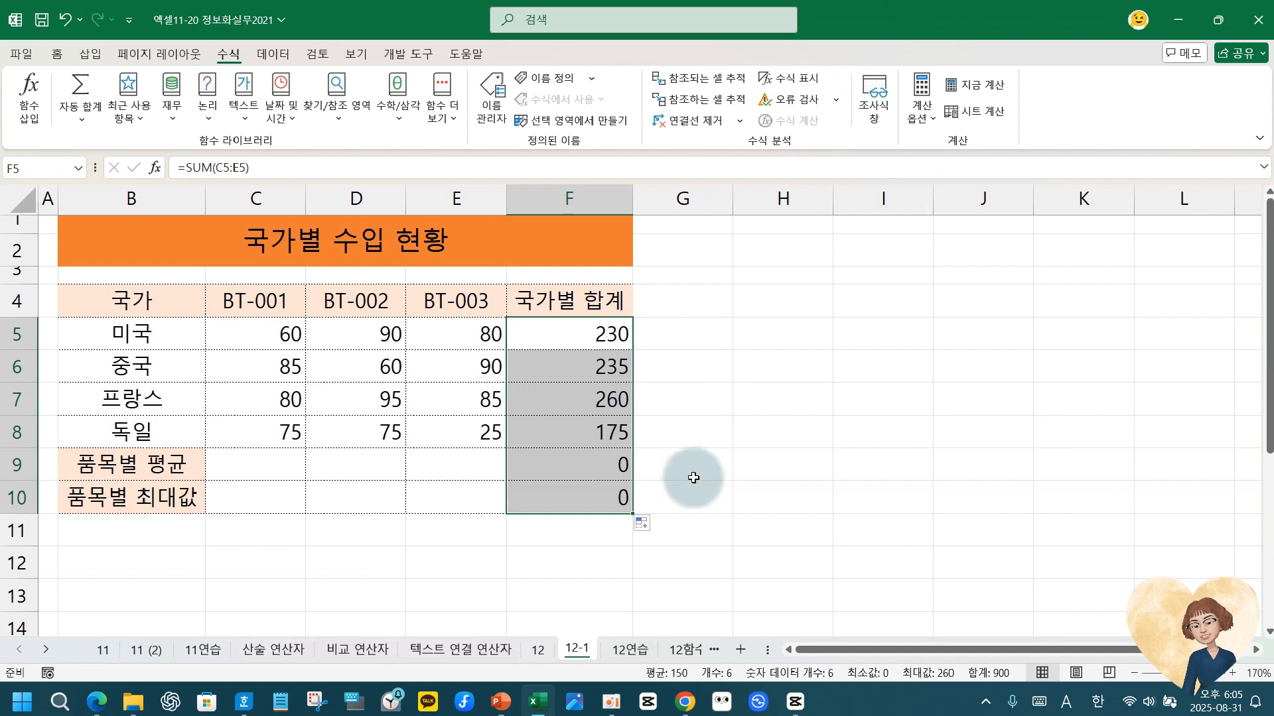
click(597, 461)
click(603, 490)
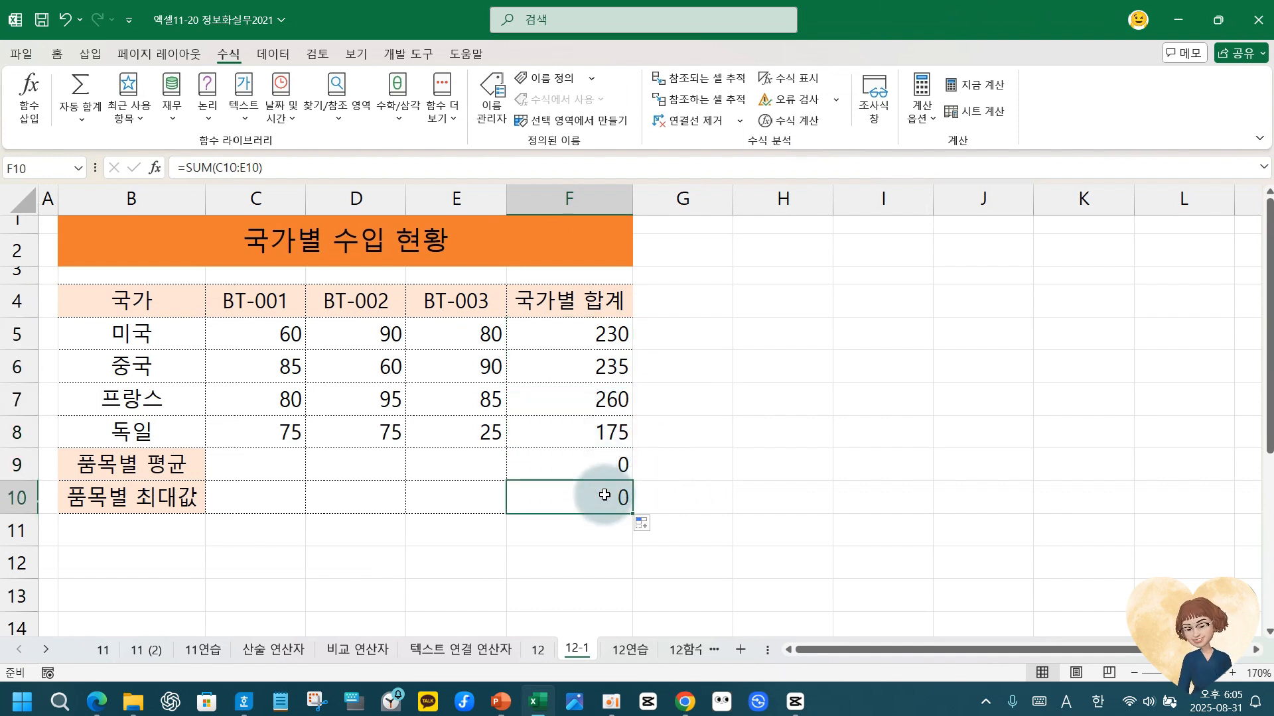
key(ctrl+z)
drag(577, 459, 584, 489)
click(577, 458)
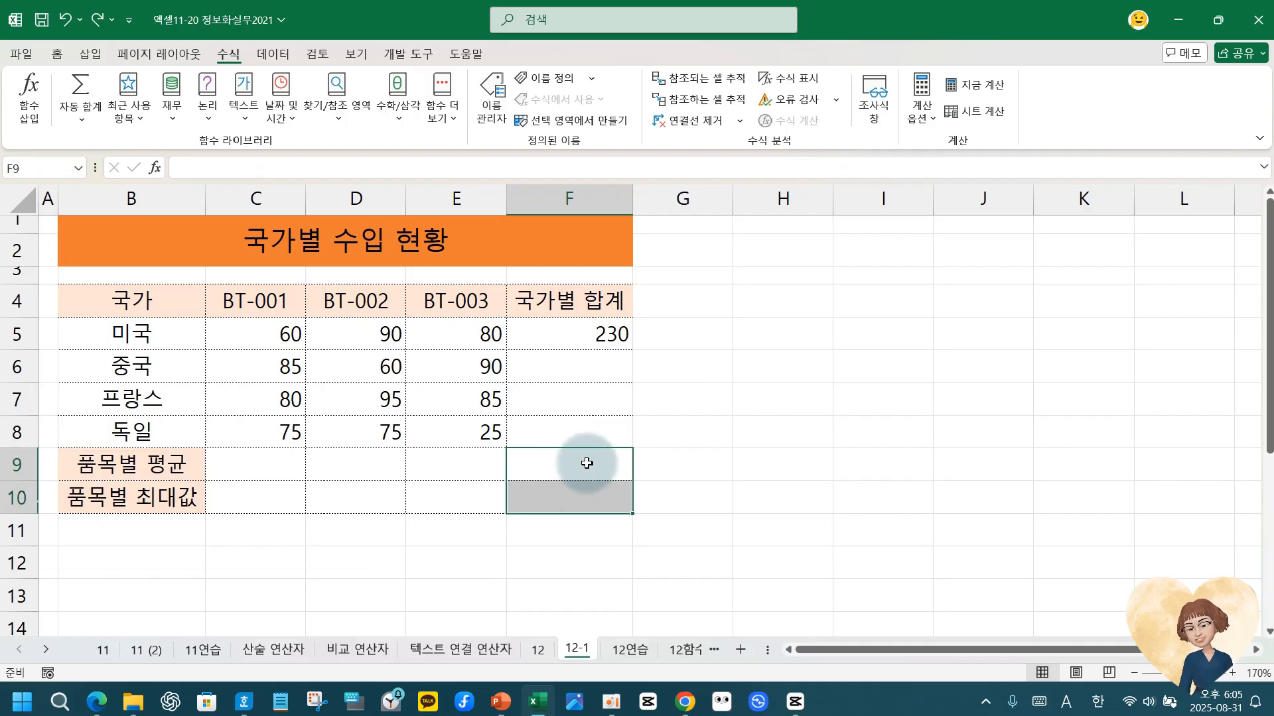
Fill the SUM formula from F5 down to F8 to total the remaining countries.
click(610, 332)
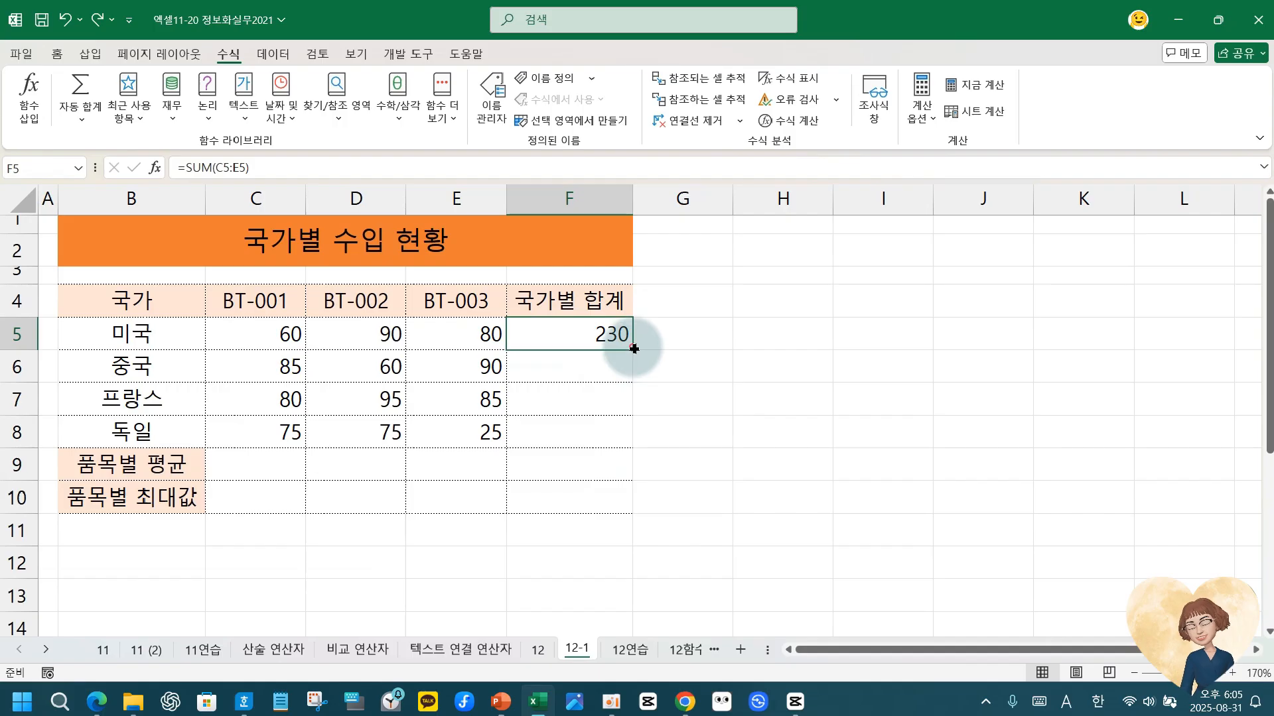
drag(634, 349, 582, 509)
Apply an upward diagonal border (lower left to upper right) to each of the empty cells F9:F10.
click(583, 463)
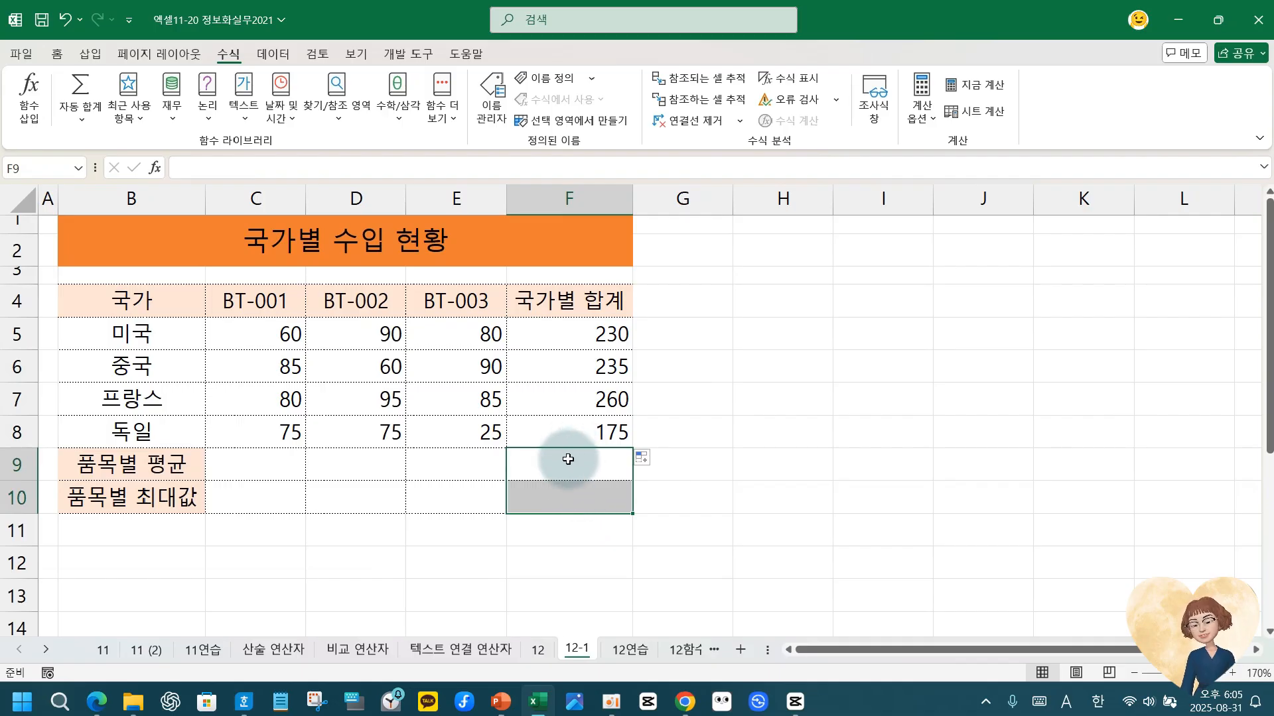
click(57, 53)
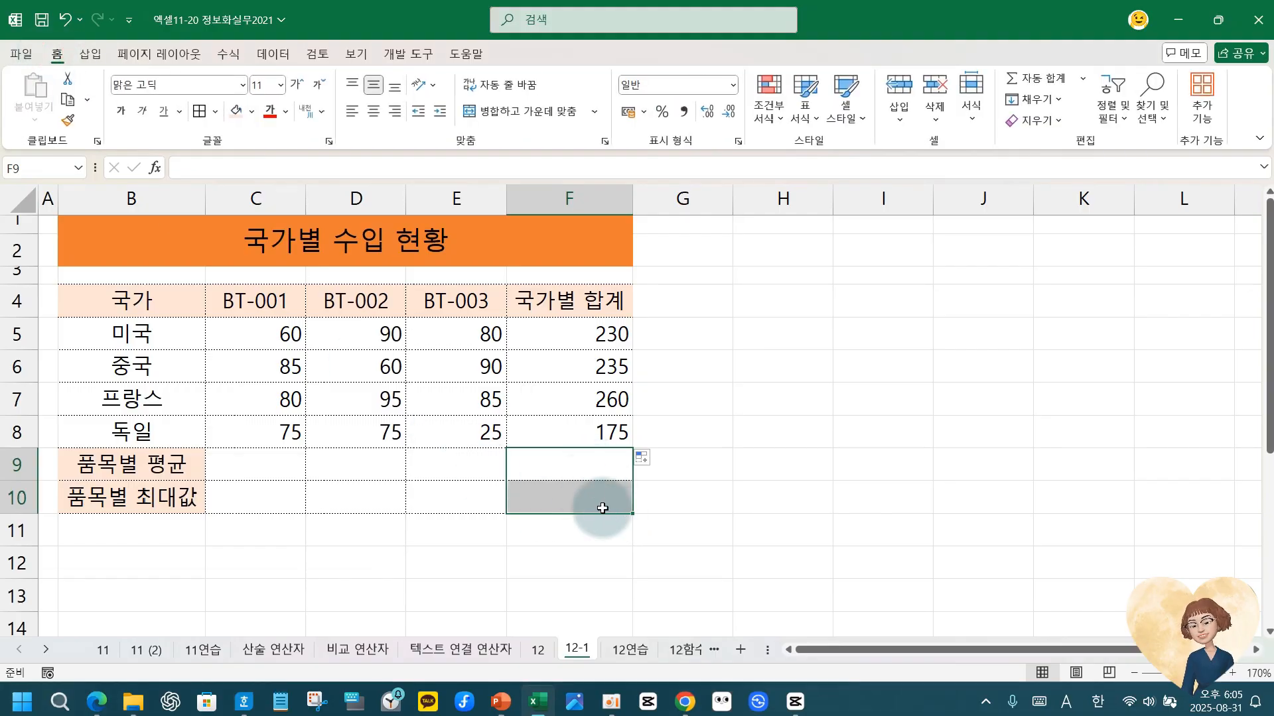
right_click(570, 473)
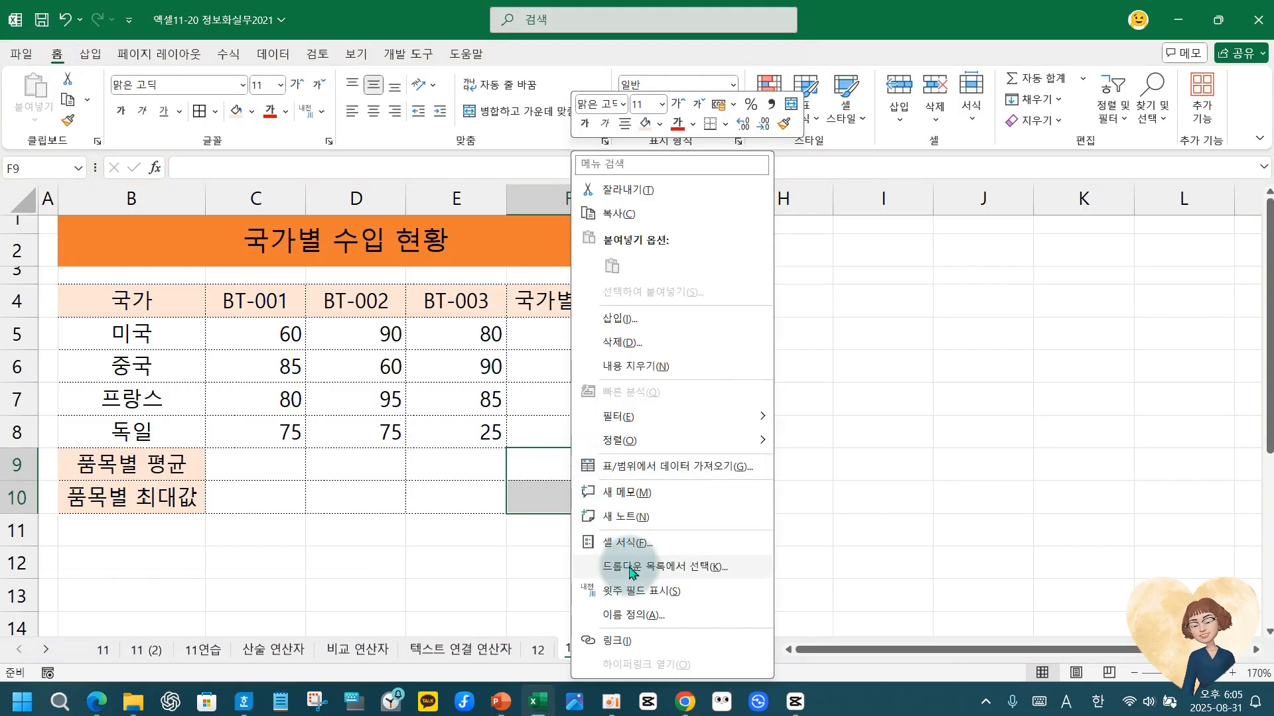
click(633, 543)
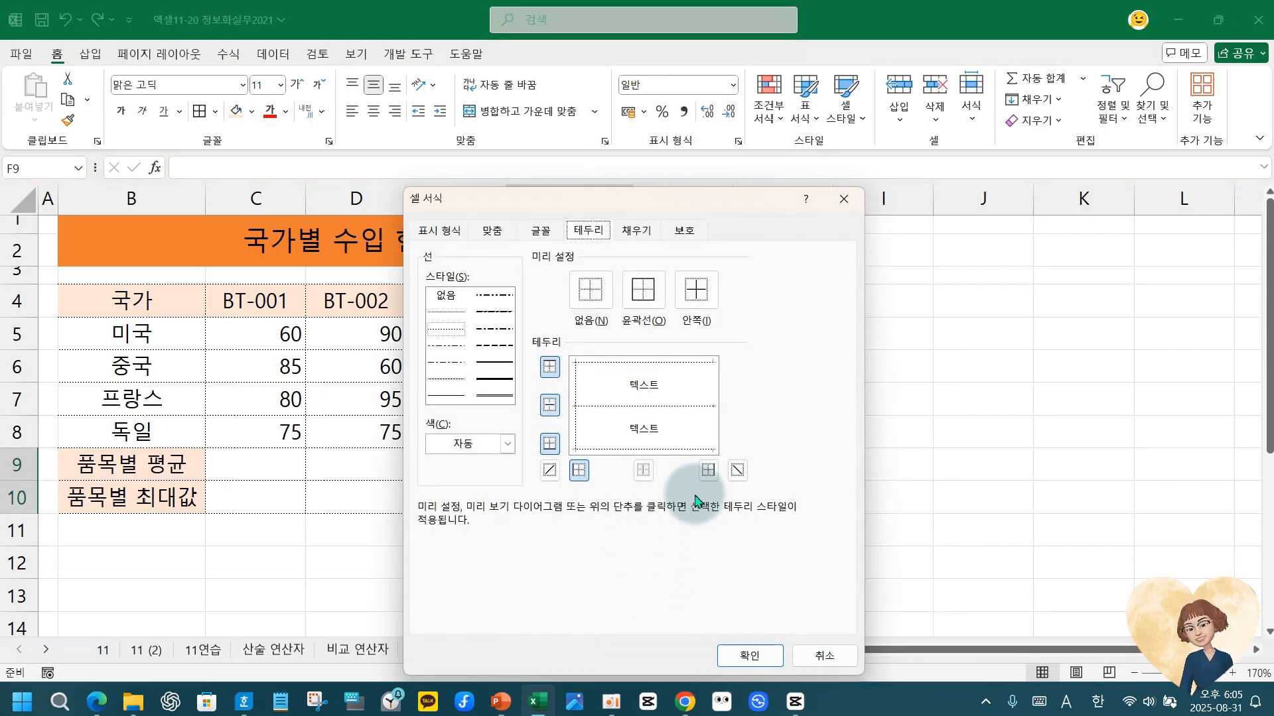
click(548, 471)
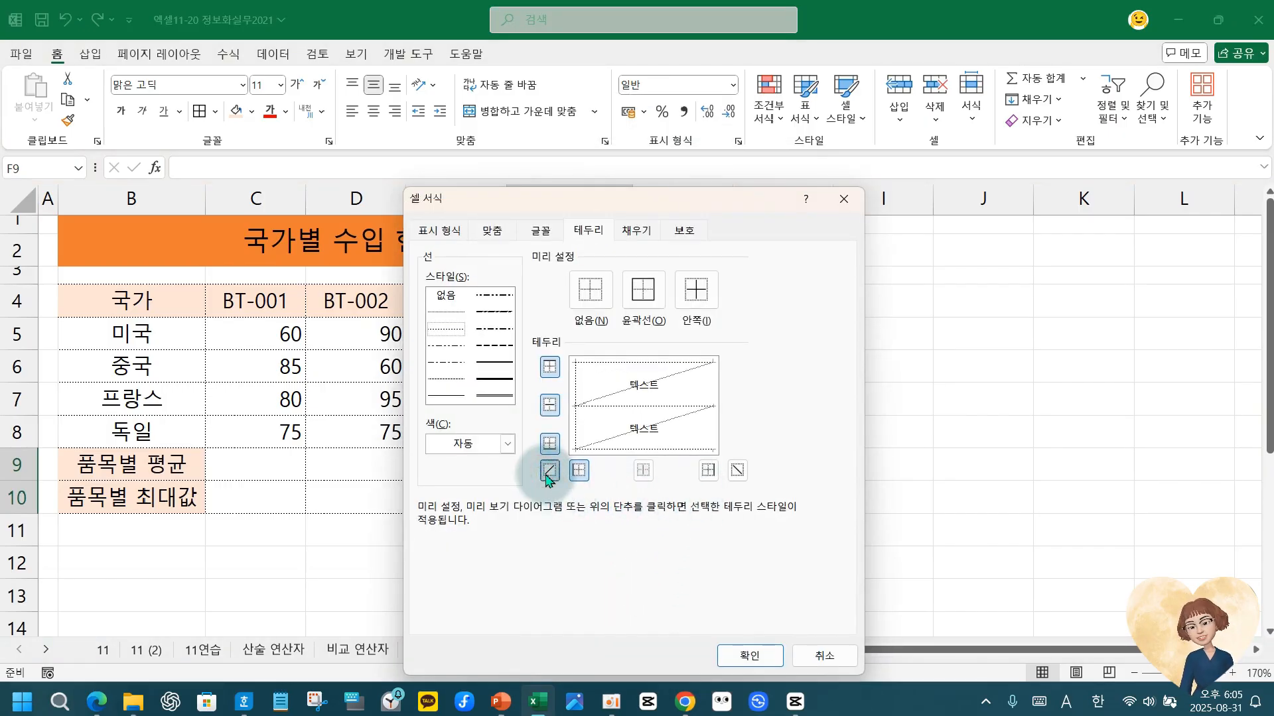
key(ctrl+2)
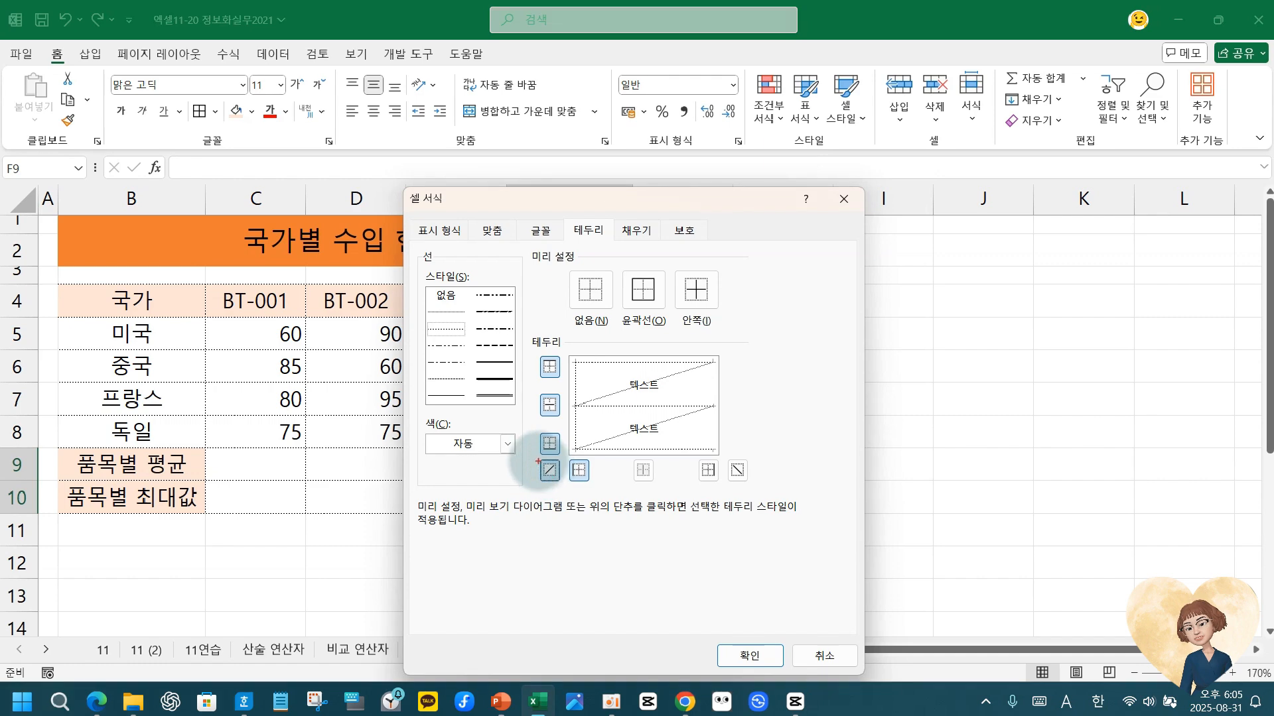
drag(536, 460, 553, 488)
drag(743, 632, 770, 621)
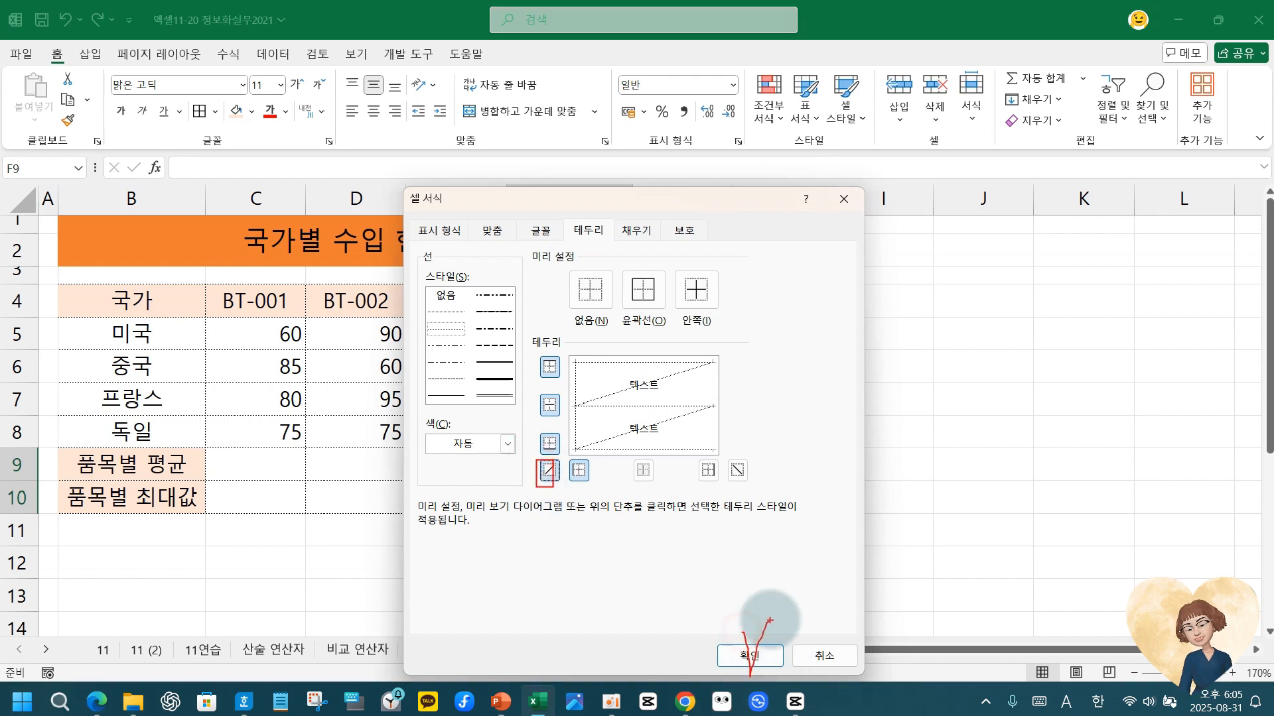
click(743, 656)
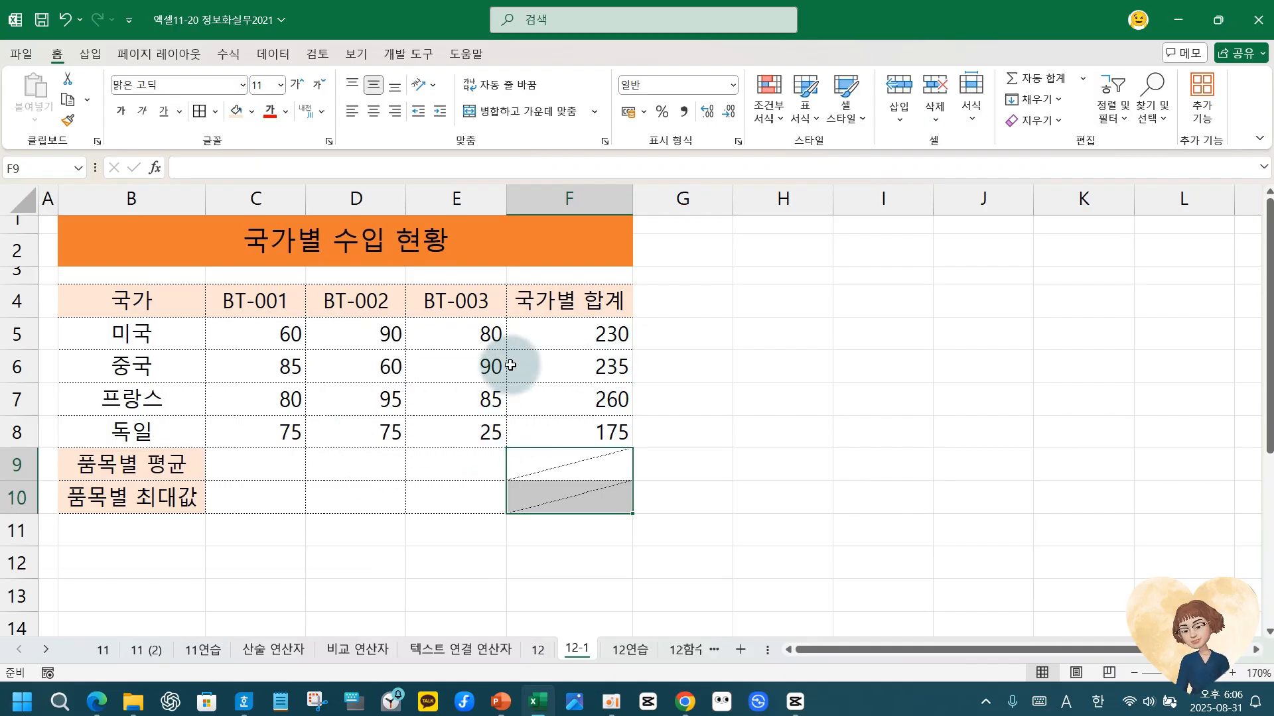
Examine the structure of the SUM formula in F5: equals sign, function name, parentheses and cell range.
click(574, 335)
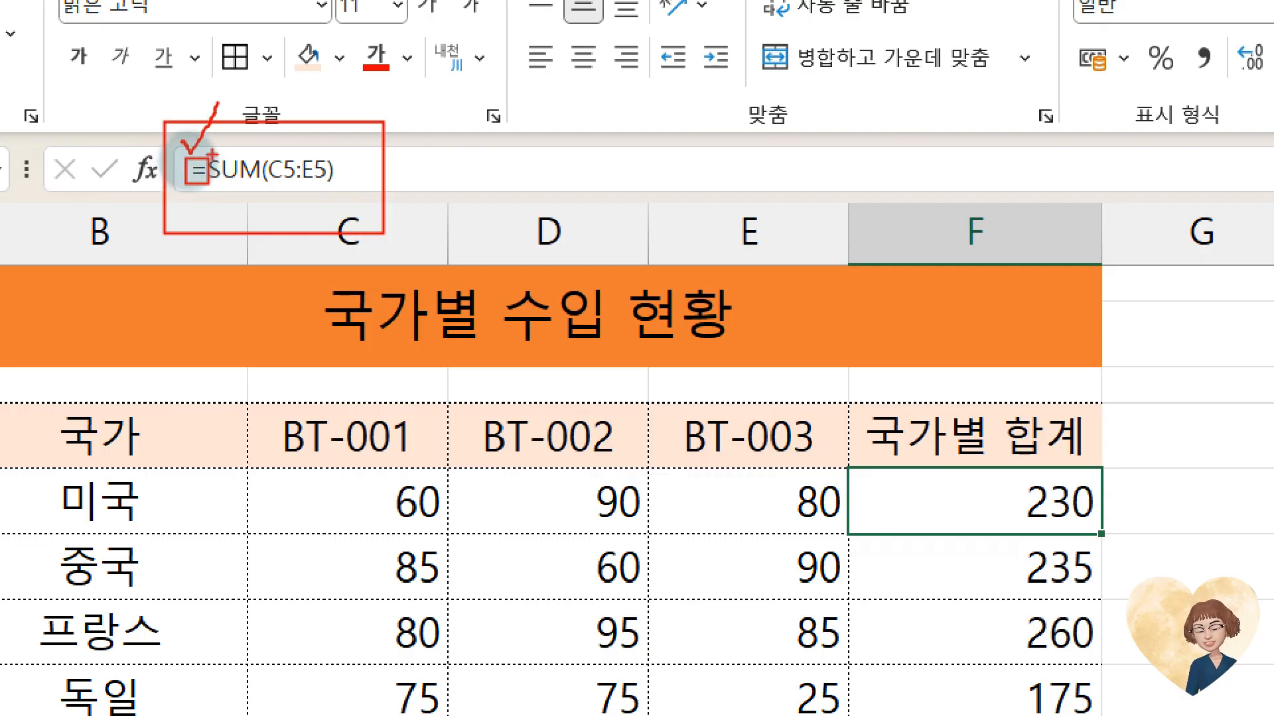
mouse_move(210, 145)
mouse_down()
mouse_move(247, 207)
mouse_move(266, 176)
mouse_move(353, 189)
mouse_up()
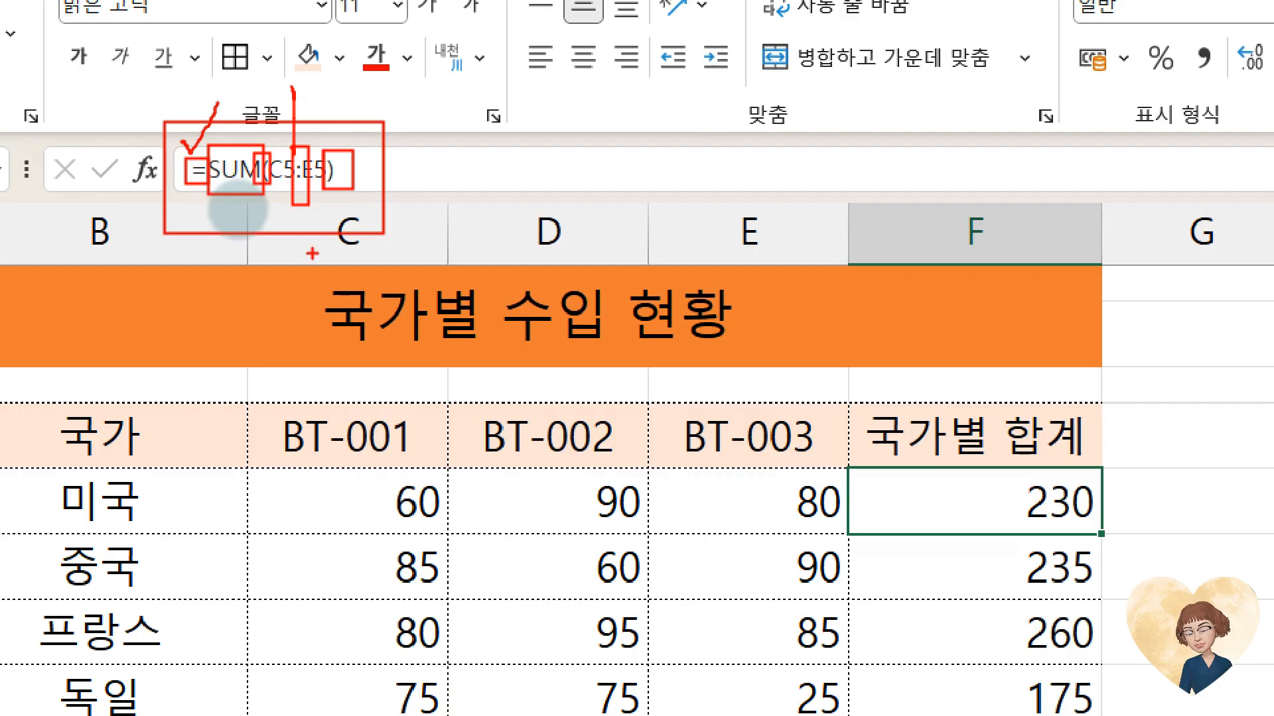
key(Escape)
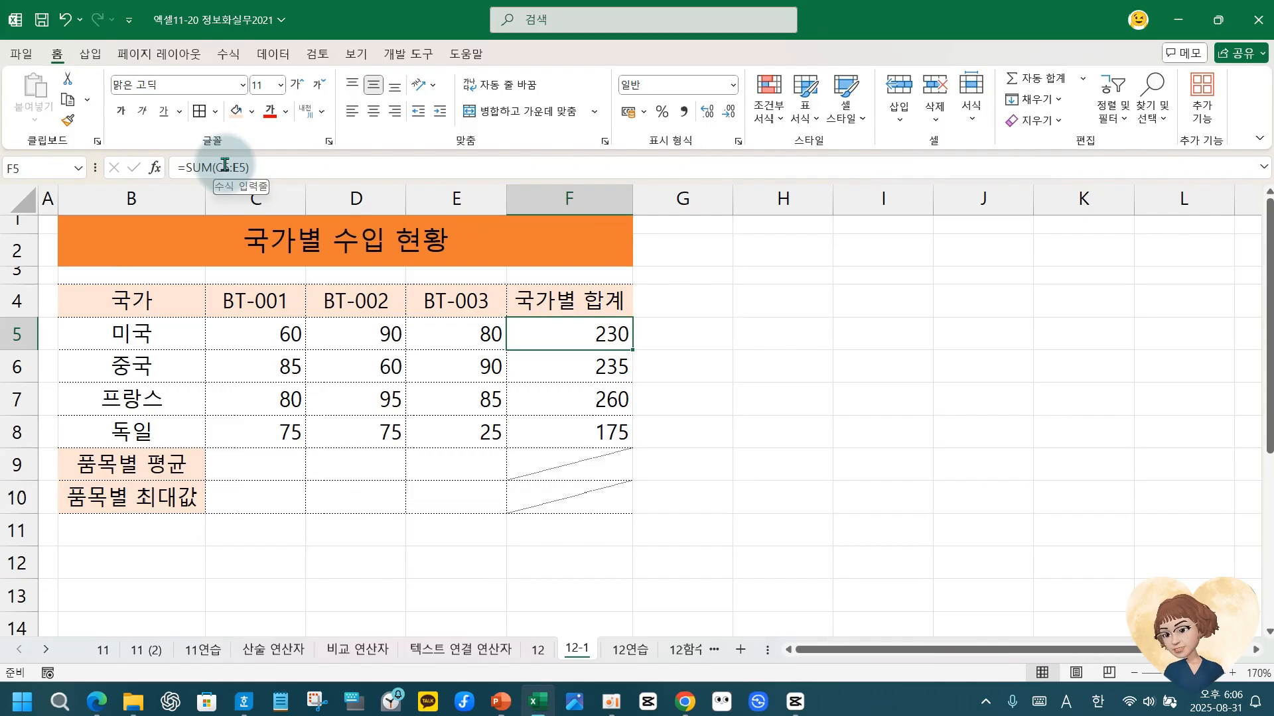
Select the empty 품목별 평균 cell C9 under BT-001 and show the function library.
click(270, 457)
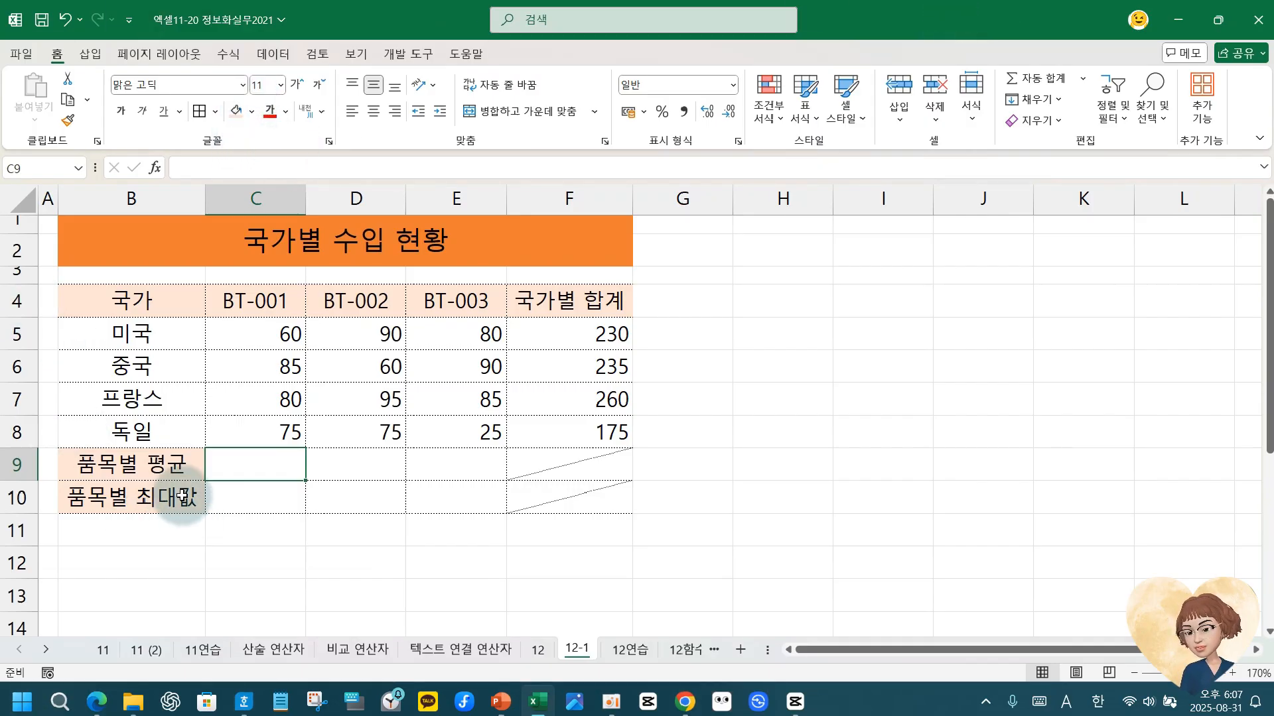
click(165, 465)
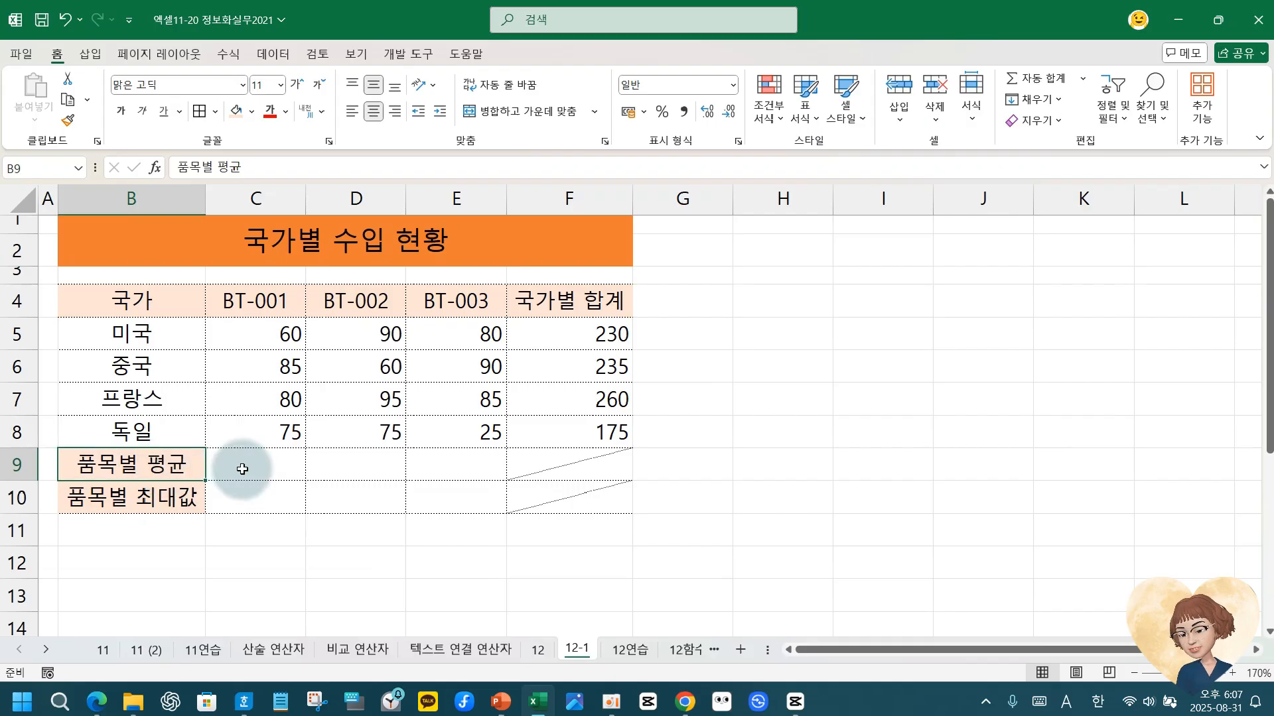
click(242, 469)
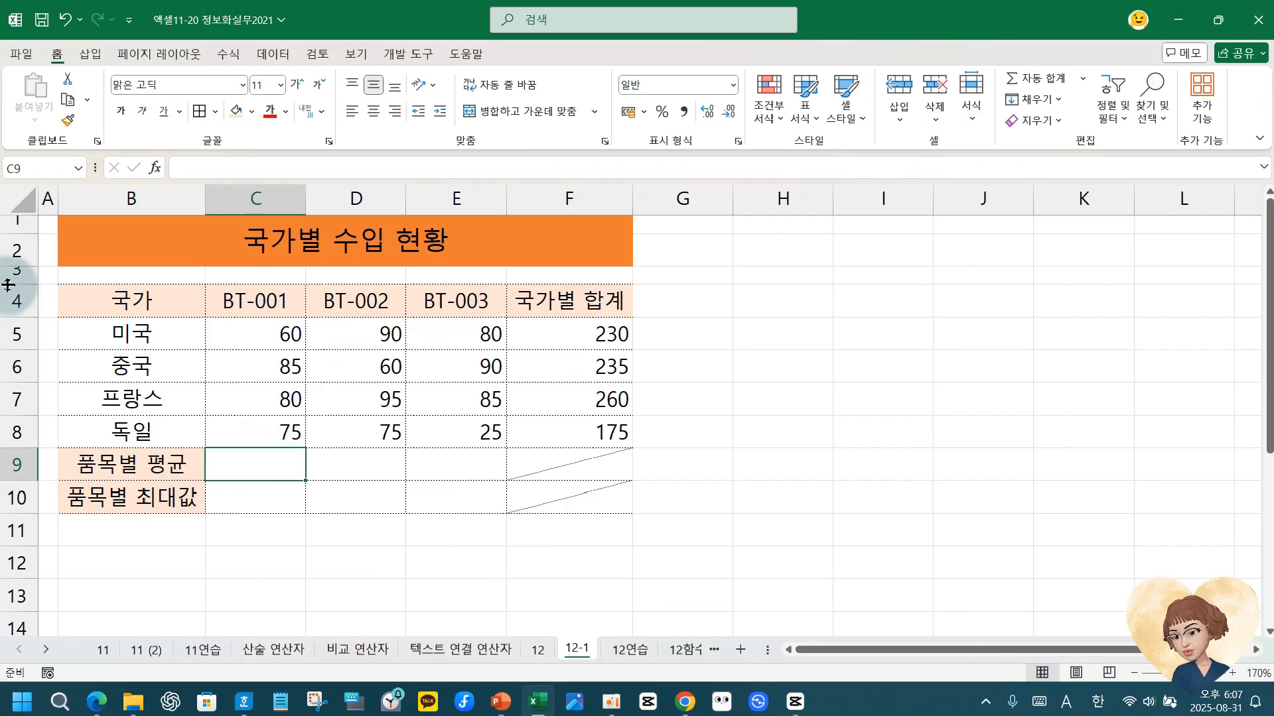
click(227, 57)
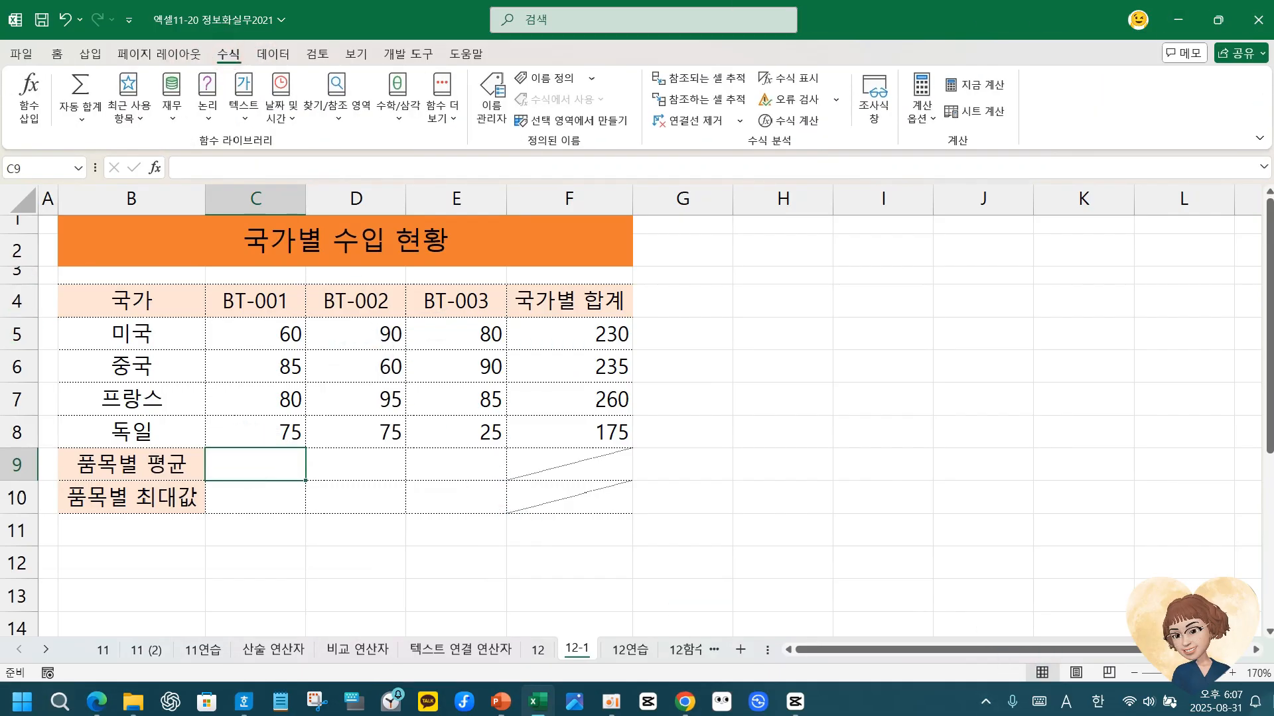
click(155, 167)
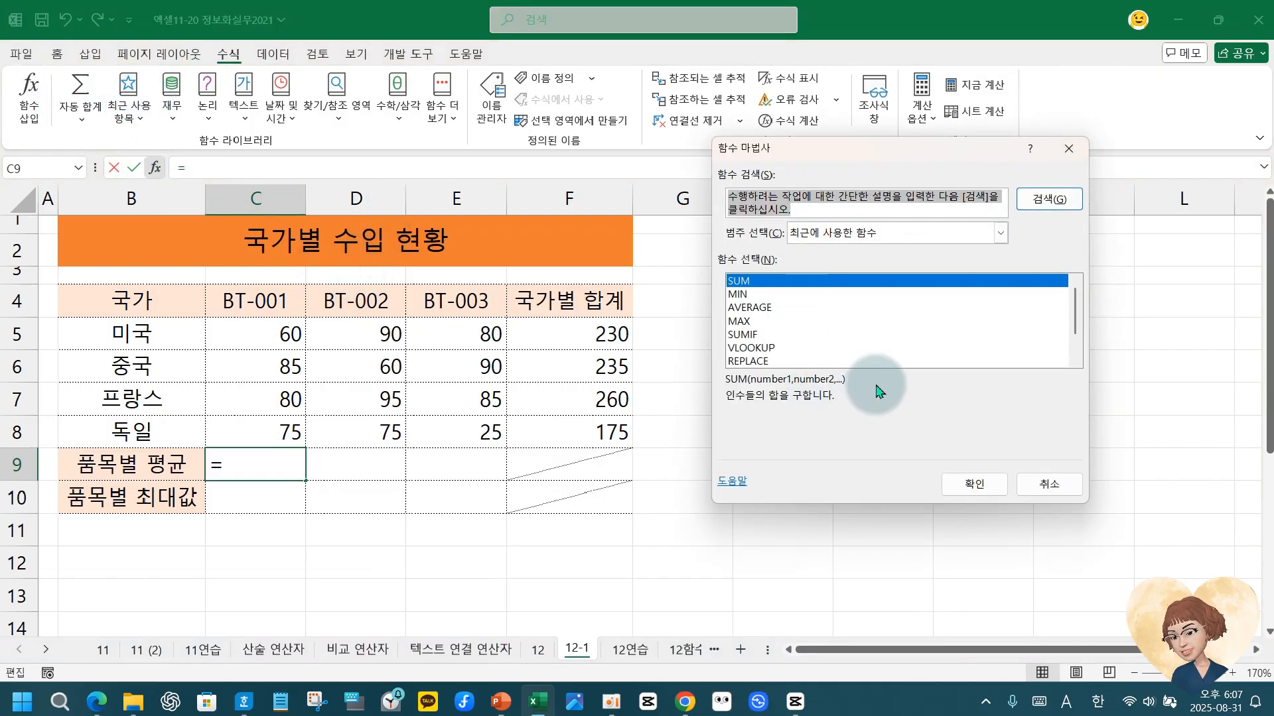
click(1050, 208)
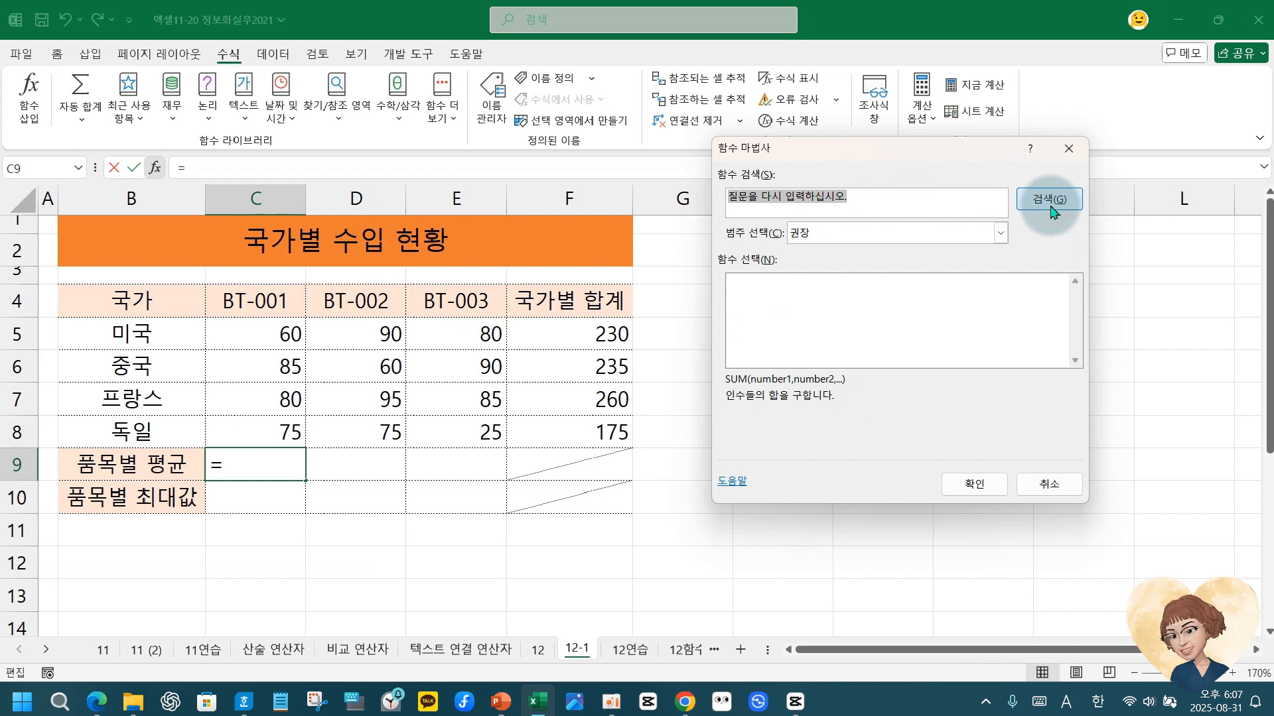
text(average)
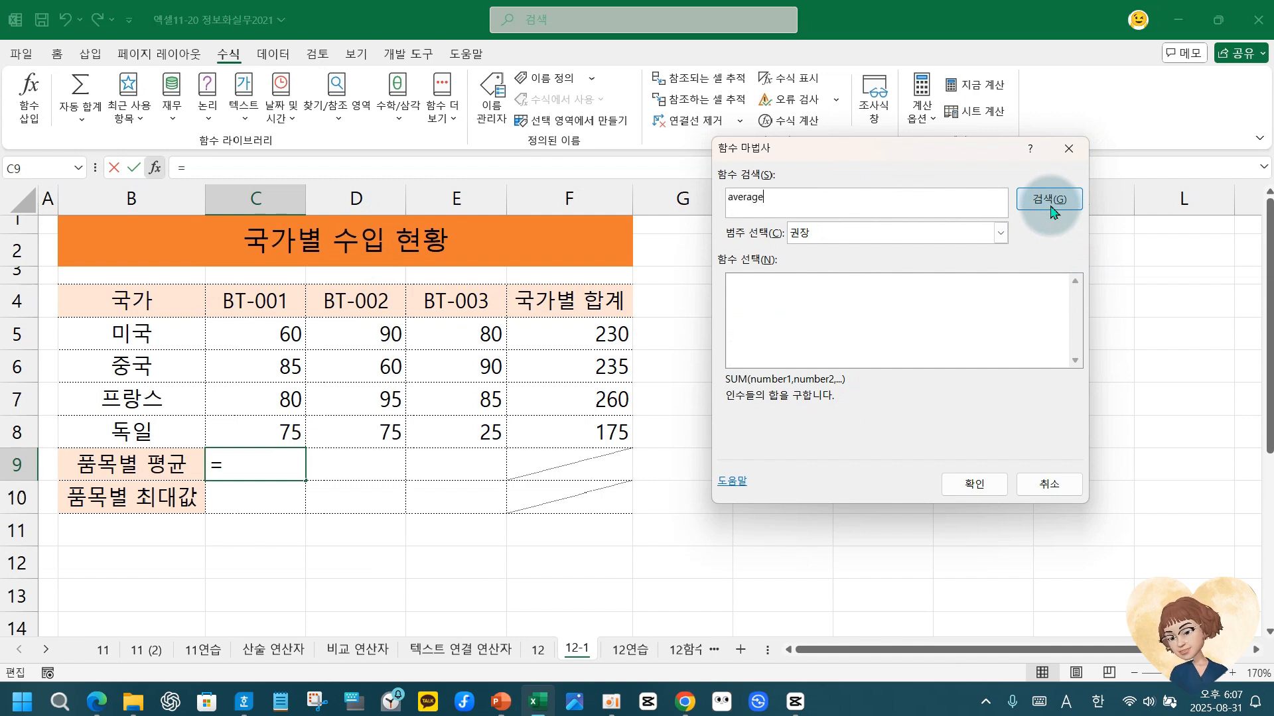
click(1049, 484)
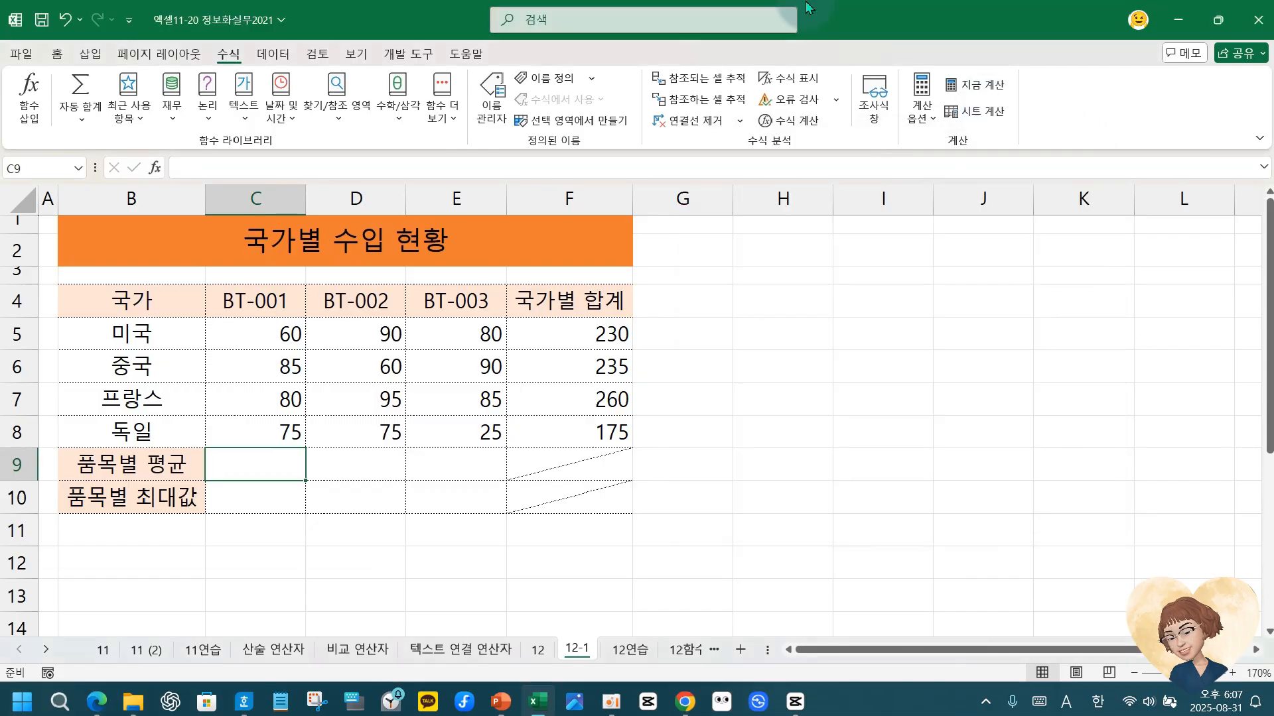
Search the functions for 평균 and insert AVERAGE in C9 over the range C5:C8.
click(18, 106)
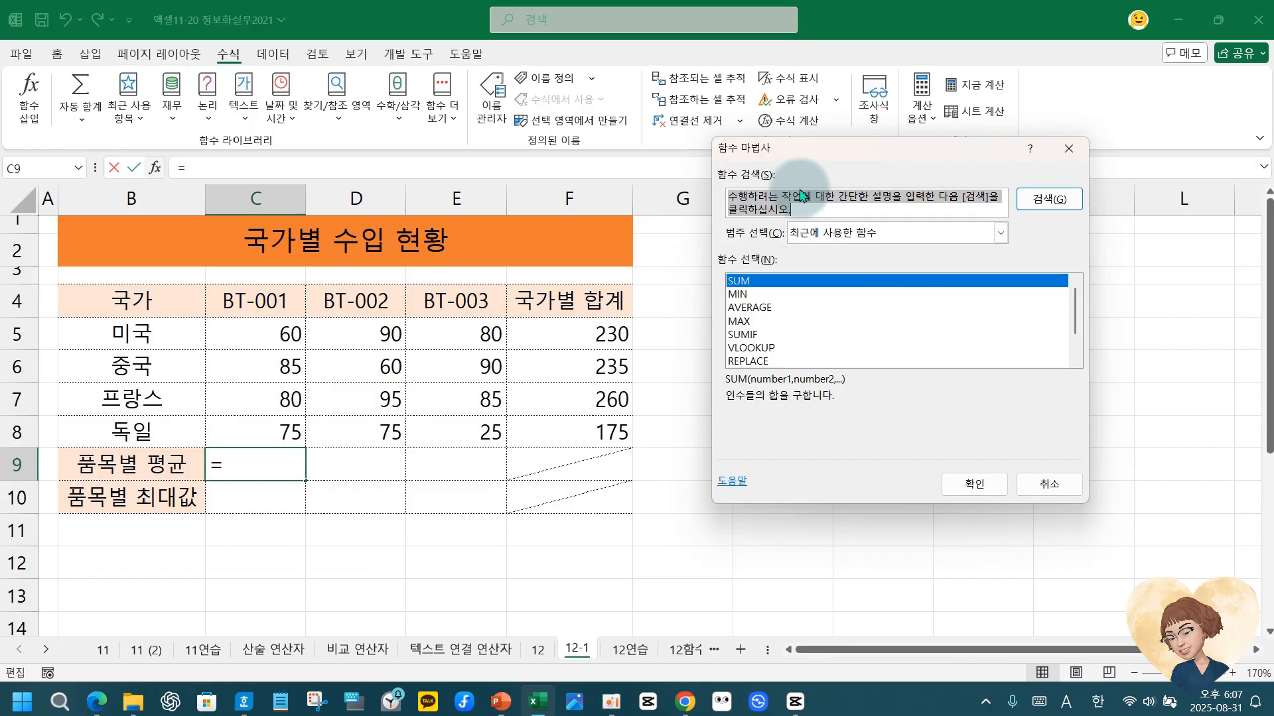
text(ㅍ)
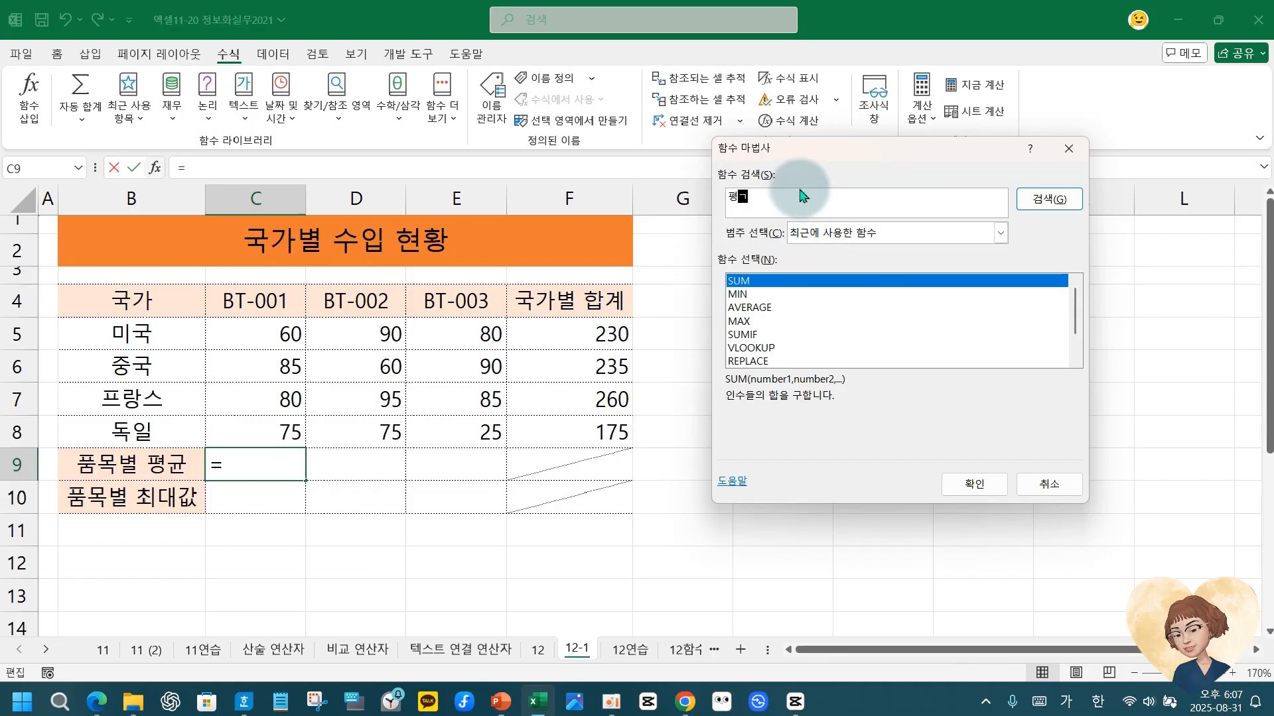
text(균)
key(Return)
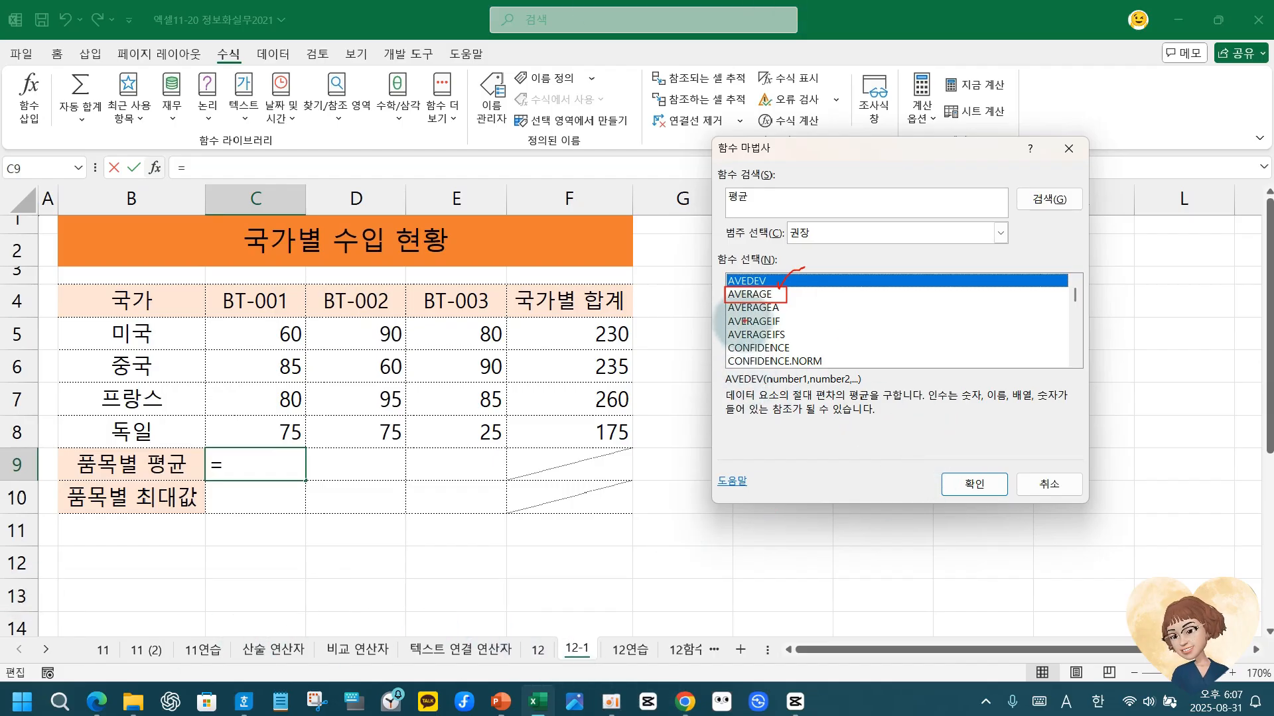
click(779, 294)
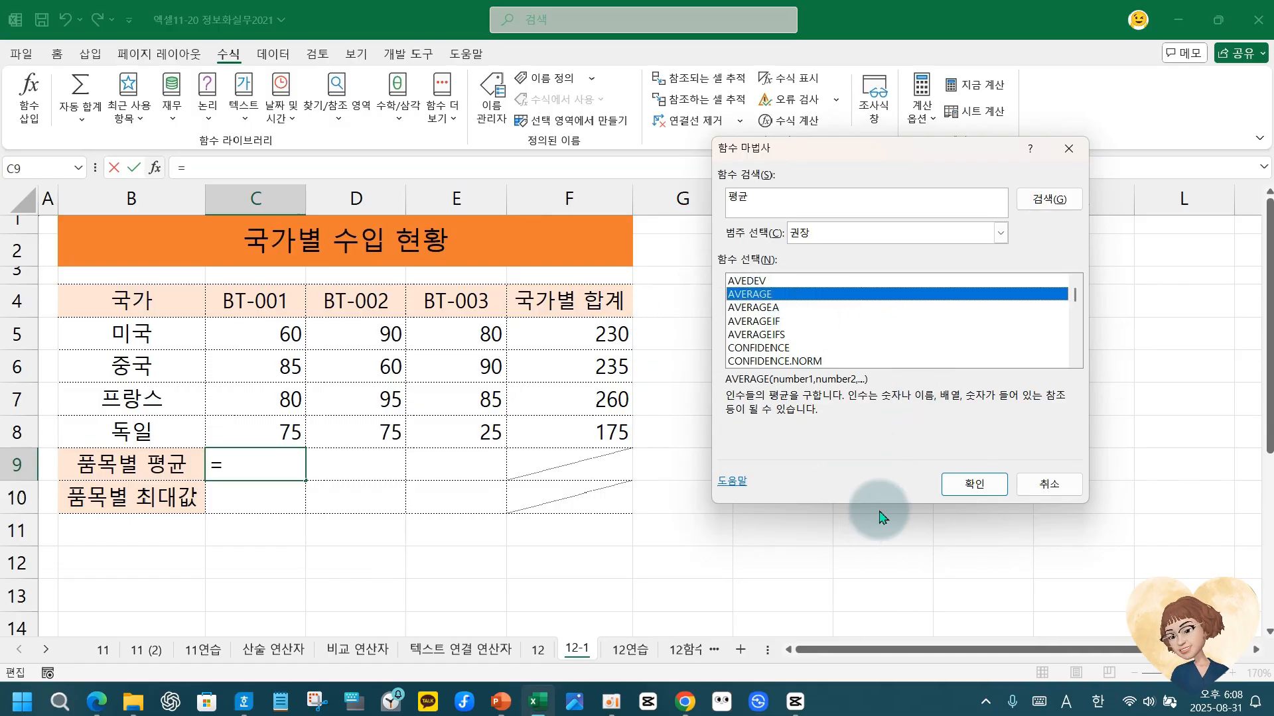
click(962, 482)
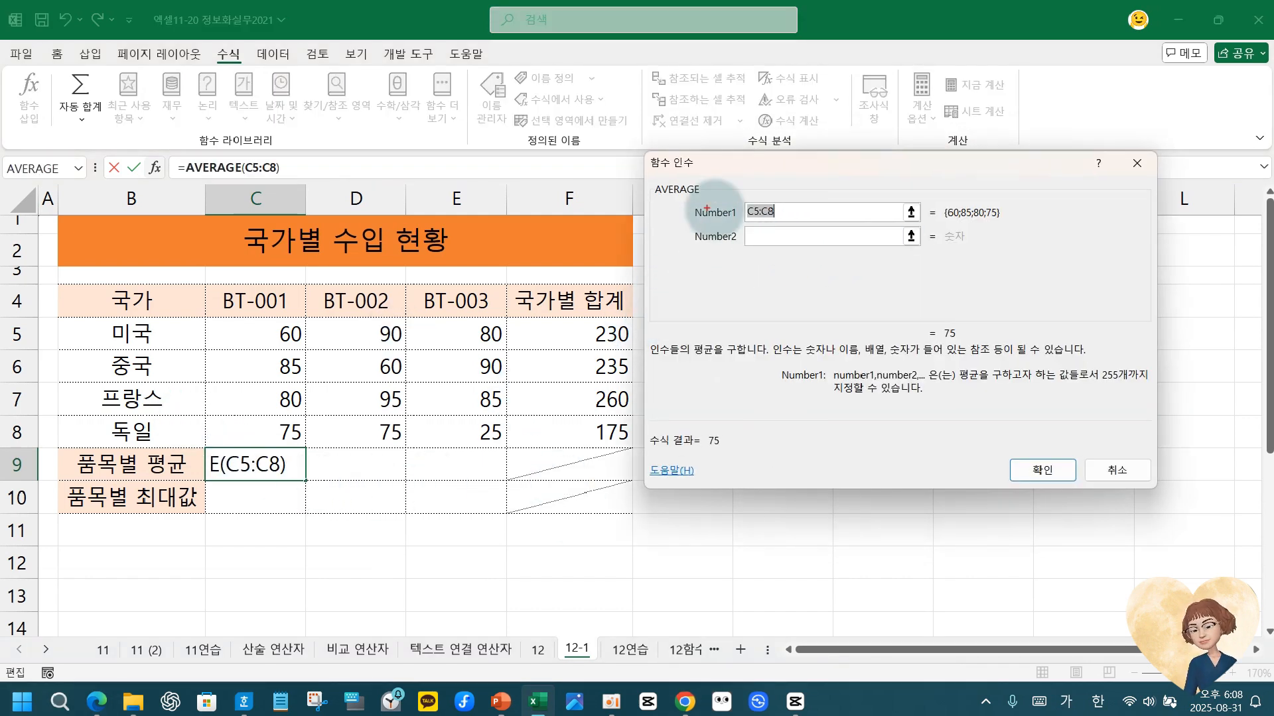
drag(734, 200, 796, 219)
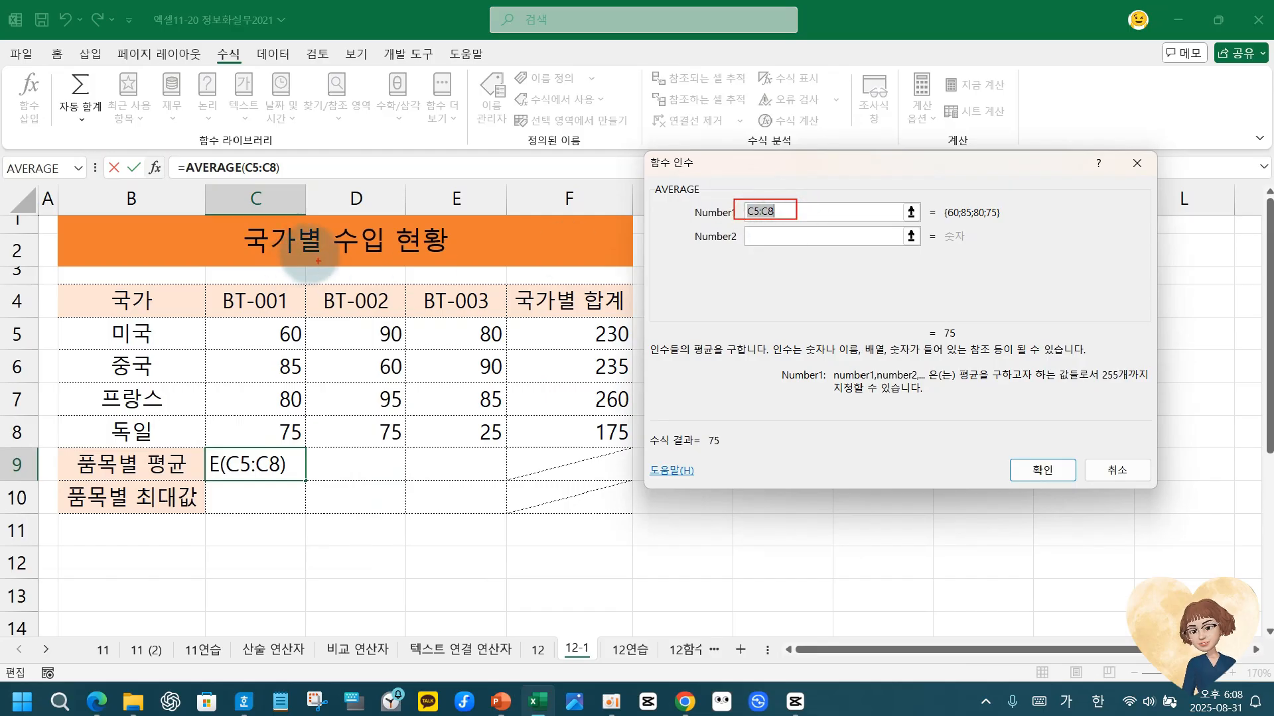
mouse_move(207, 317)
mouse_down()
mouse_move(265, 425)
mouse_move(302, 443)
mouse_up()
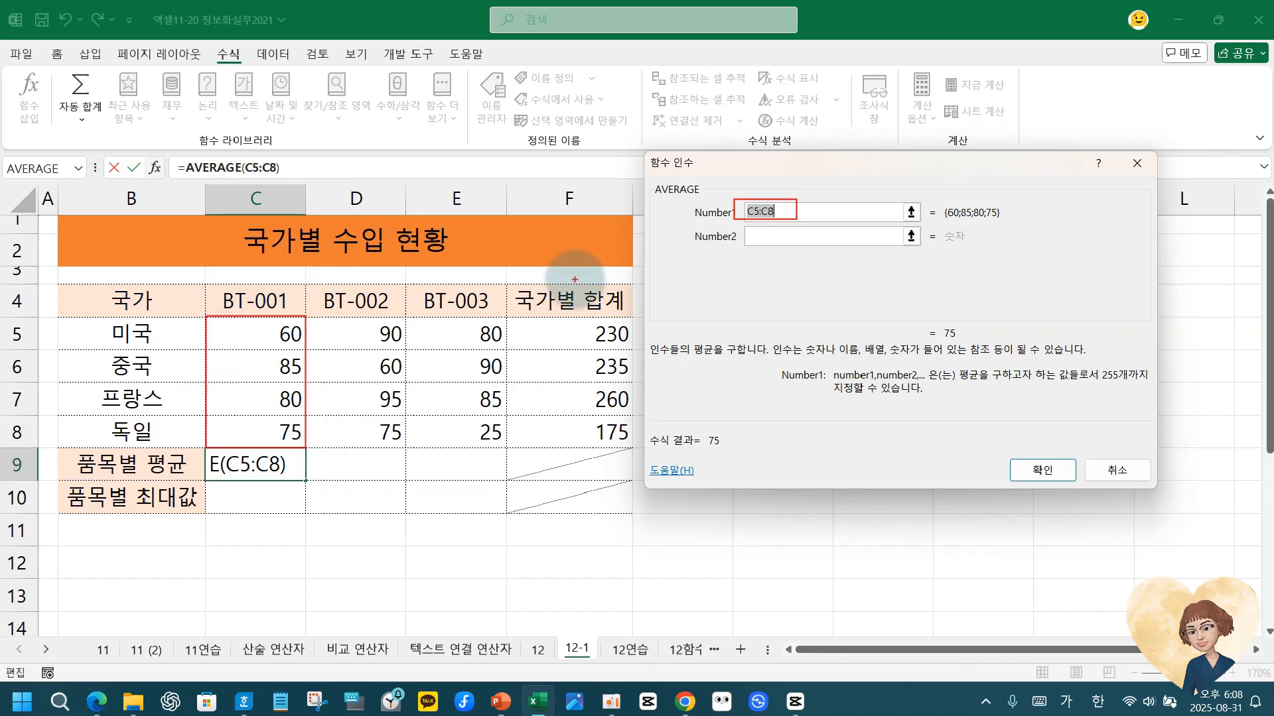
mouse_move(1014, 449)
mouse_down()
mouse_move(1031, 491)
mouse_move(1040, 452)
mouse_up()
click(1038, 470)
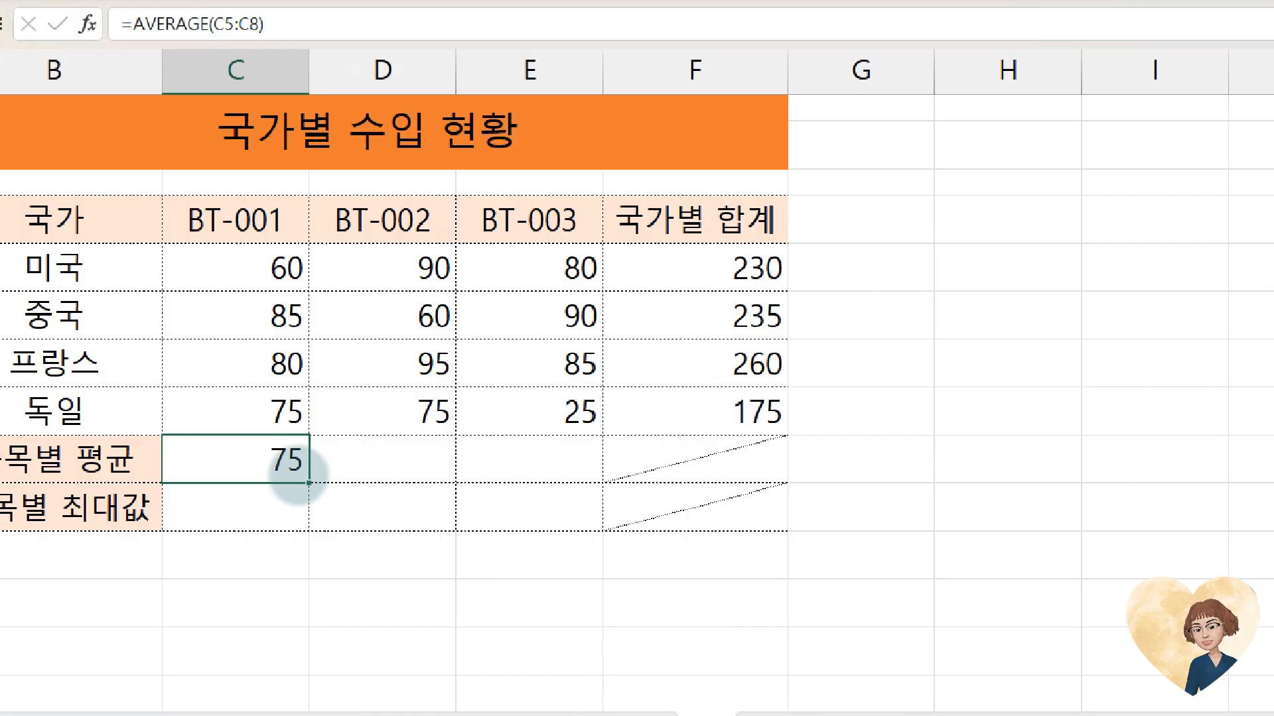
Fill the AVERAGE formula from C9 across to E9 for the remaining items.
ctrl+click(308, 503)
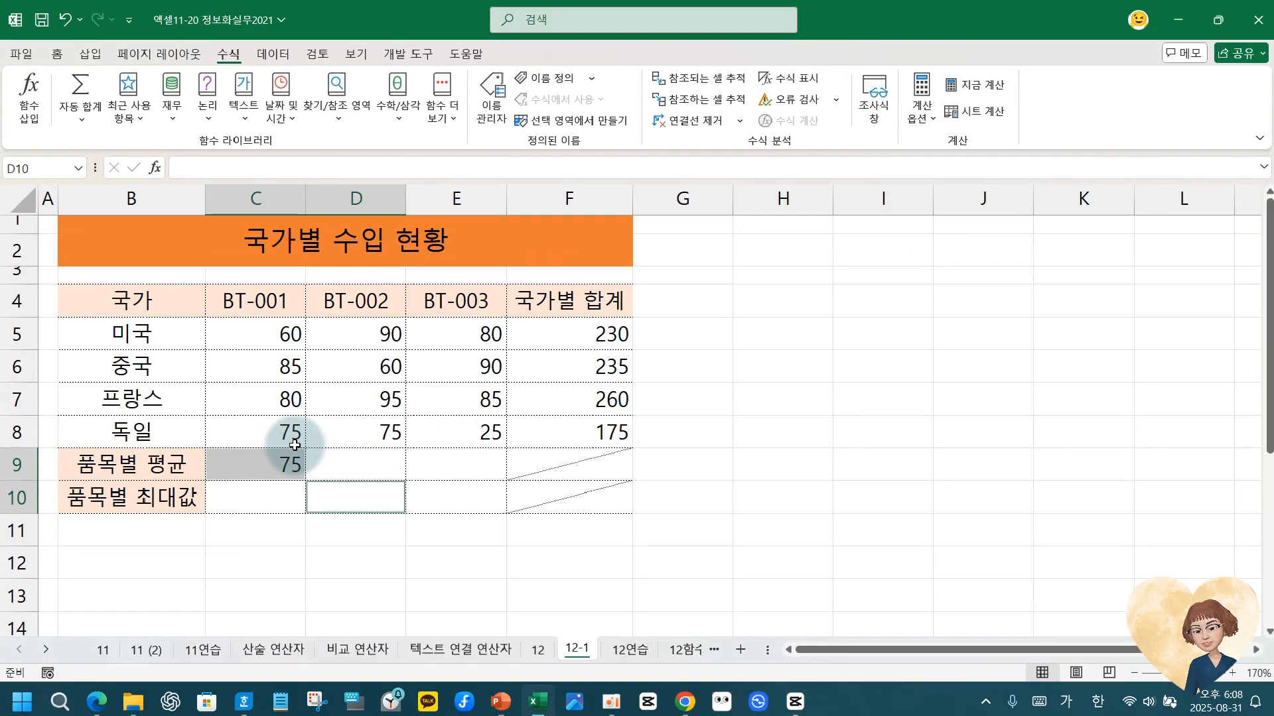
click(278, 464)
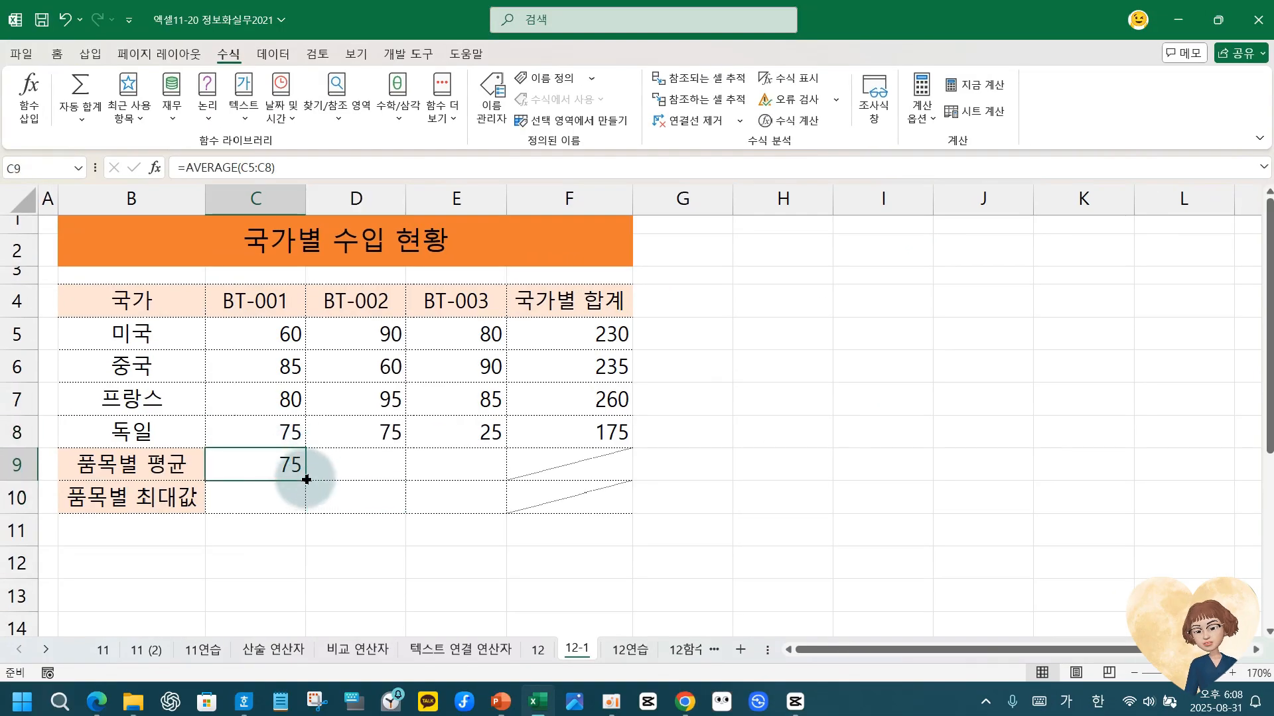
drag(306, 479, 489, 458)
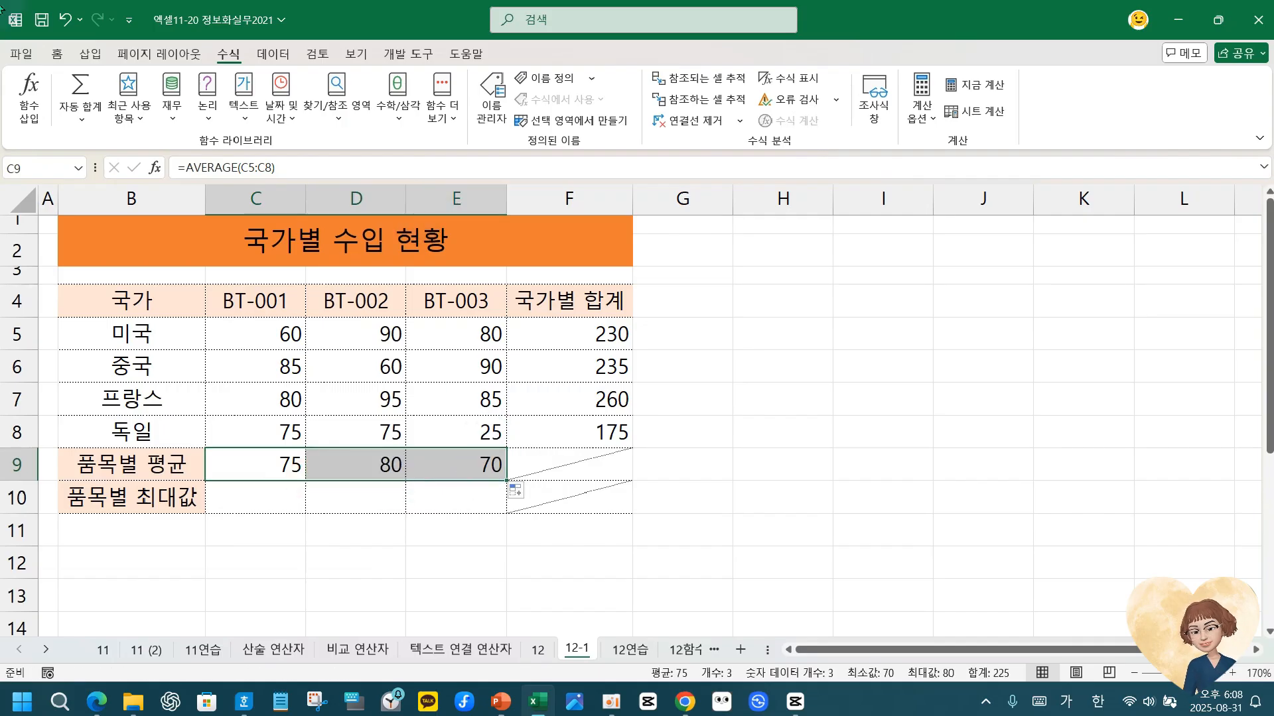
Start a MAX function in C10 for the BT-001 maximum, finding it with the search term 최대값.
click(262, 502)
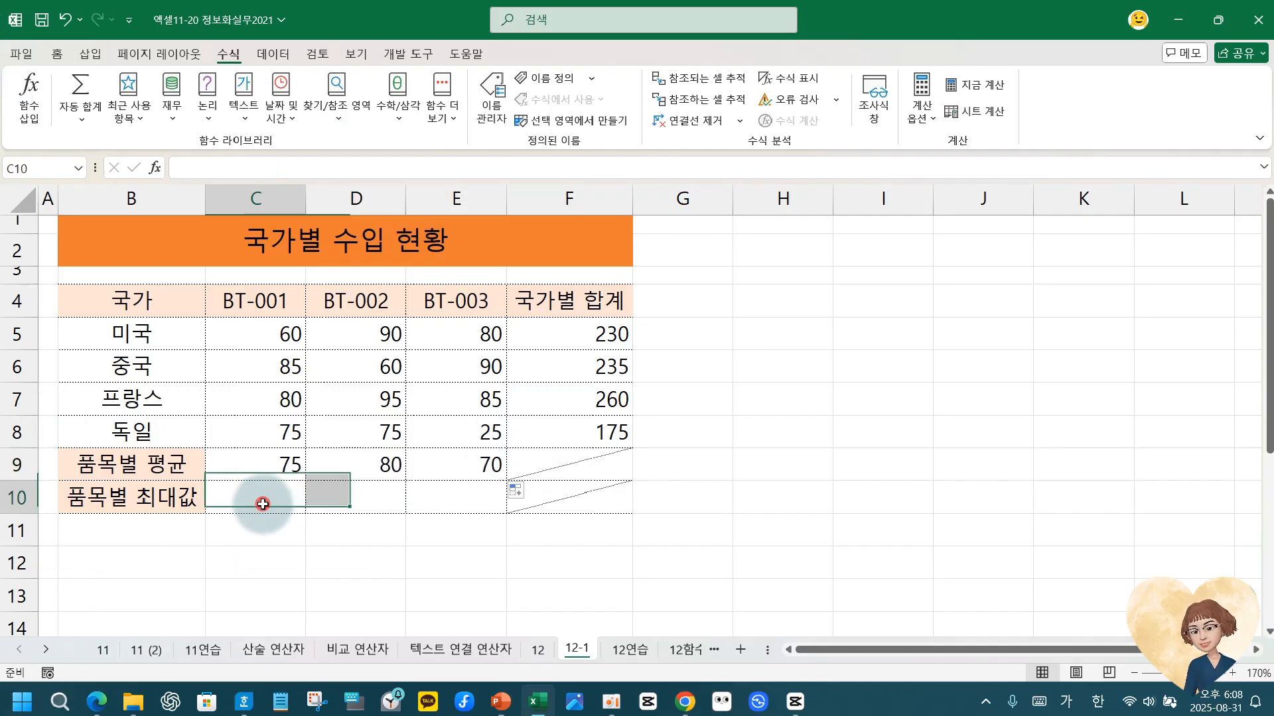
click(140, 498)
click(250, 498)
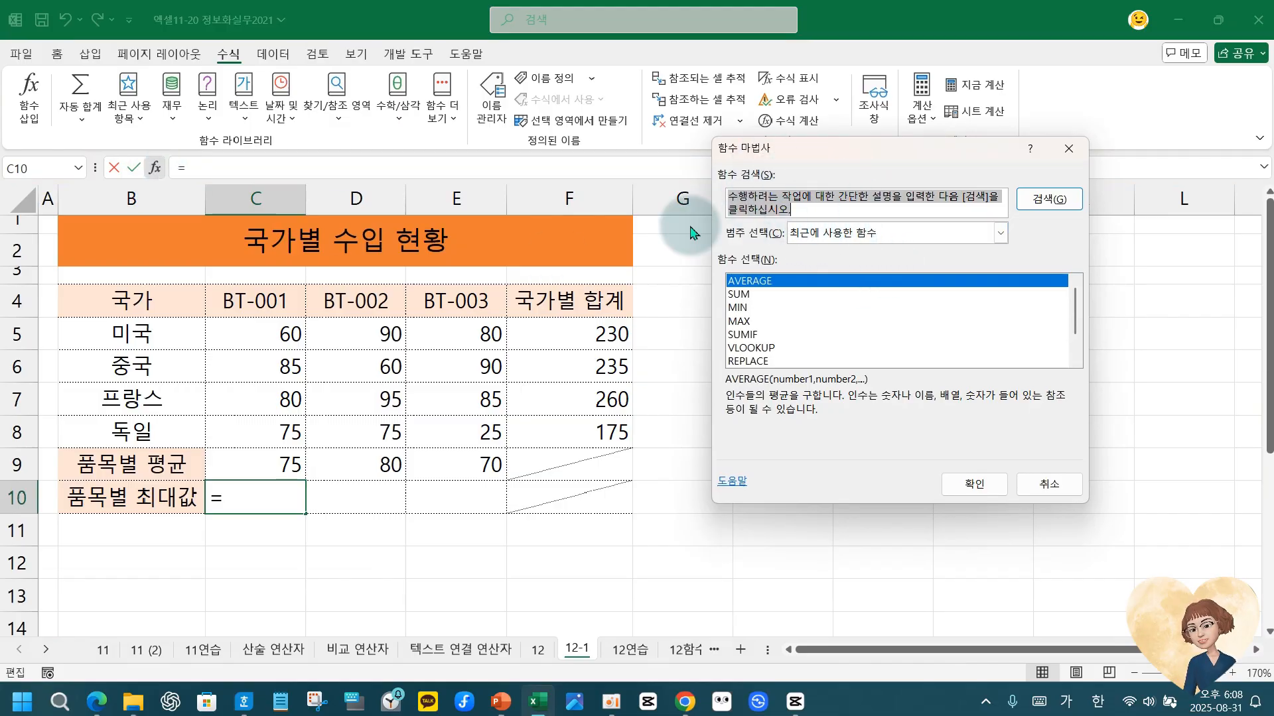
text(ㅊ)
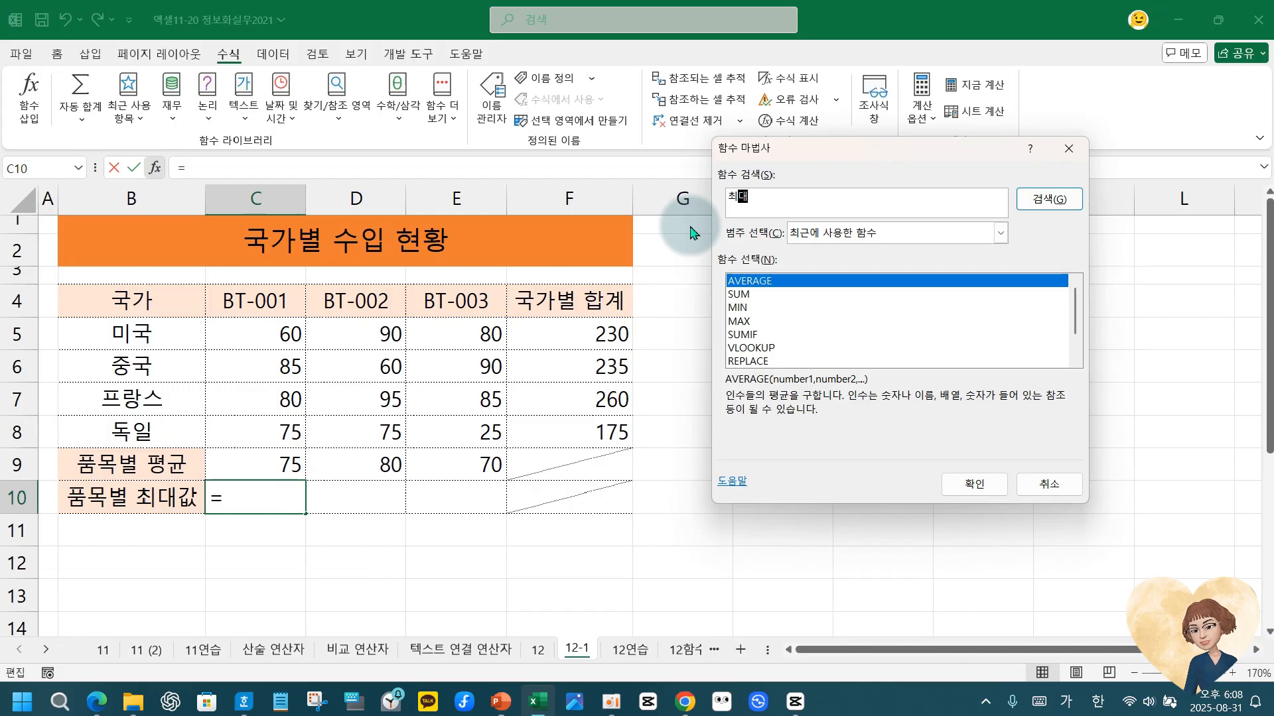
key(Return)
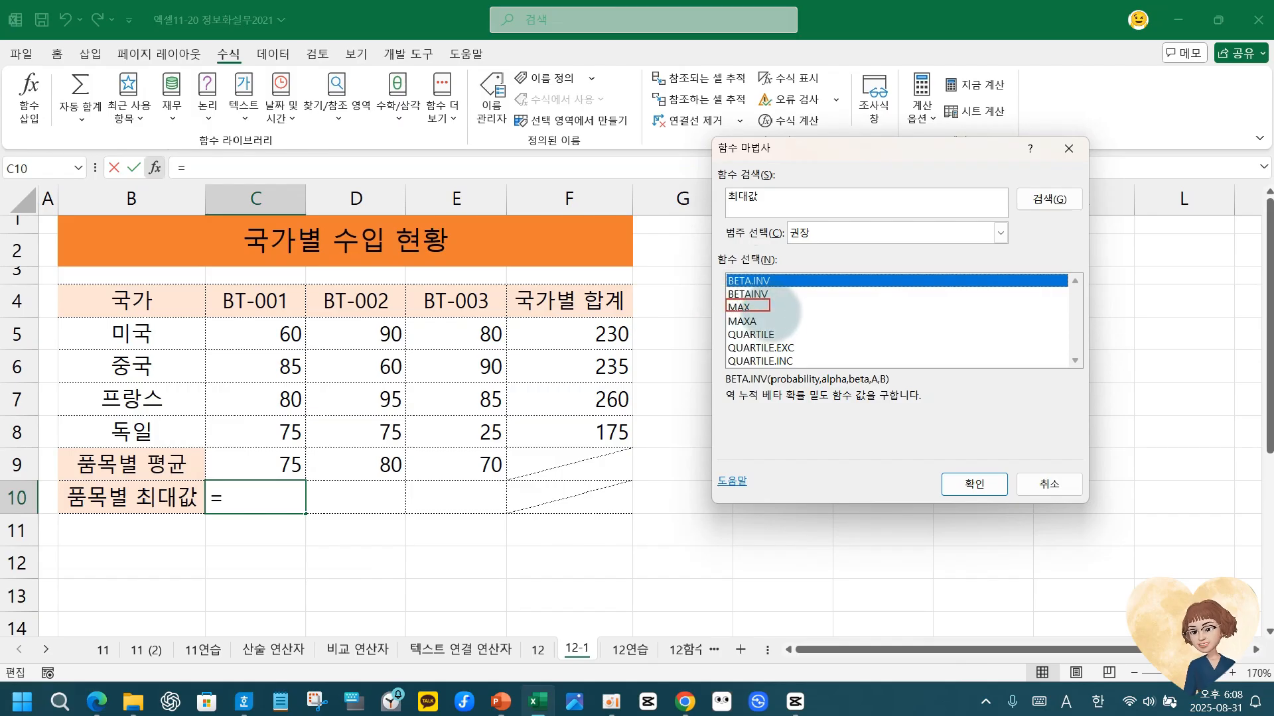
drag(727, 300, 772, 317)
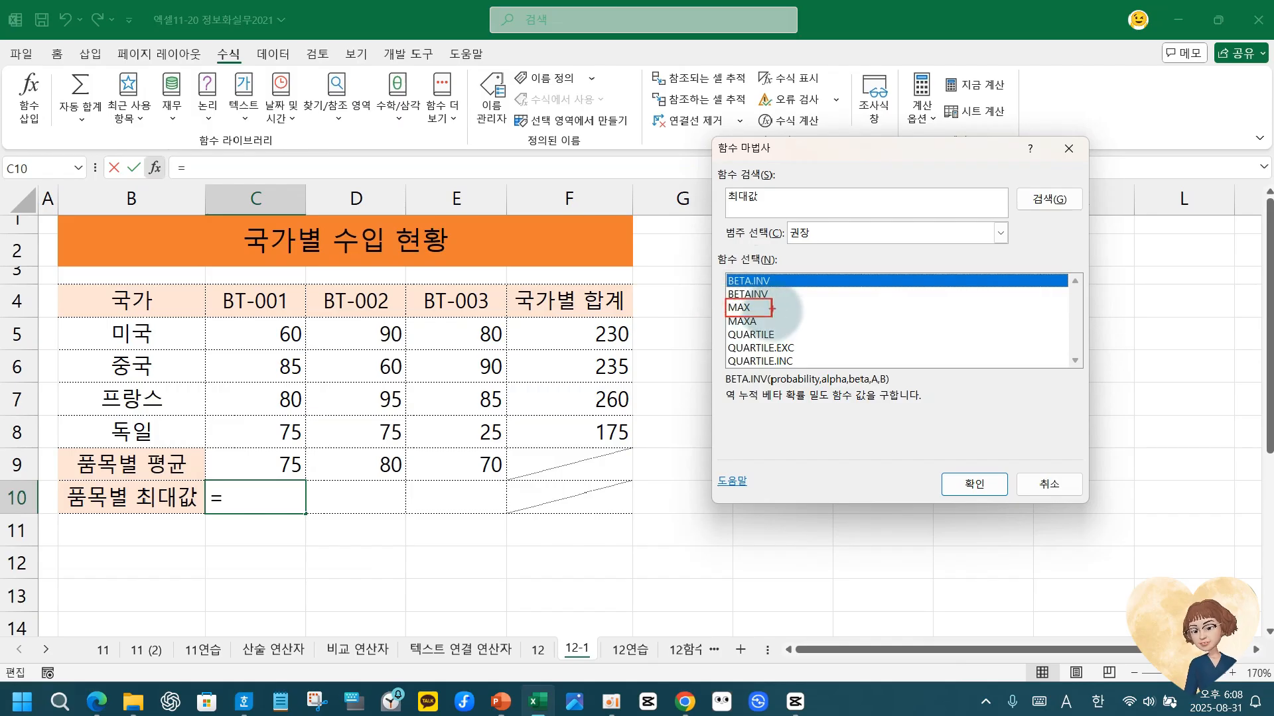
click(749, 307)
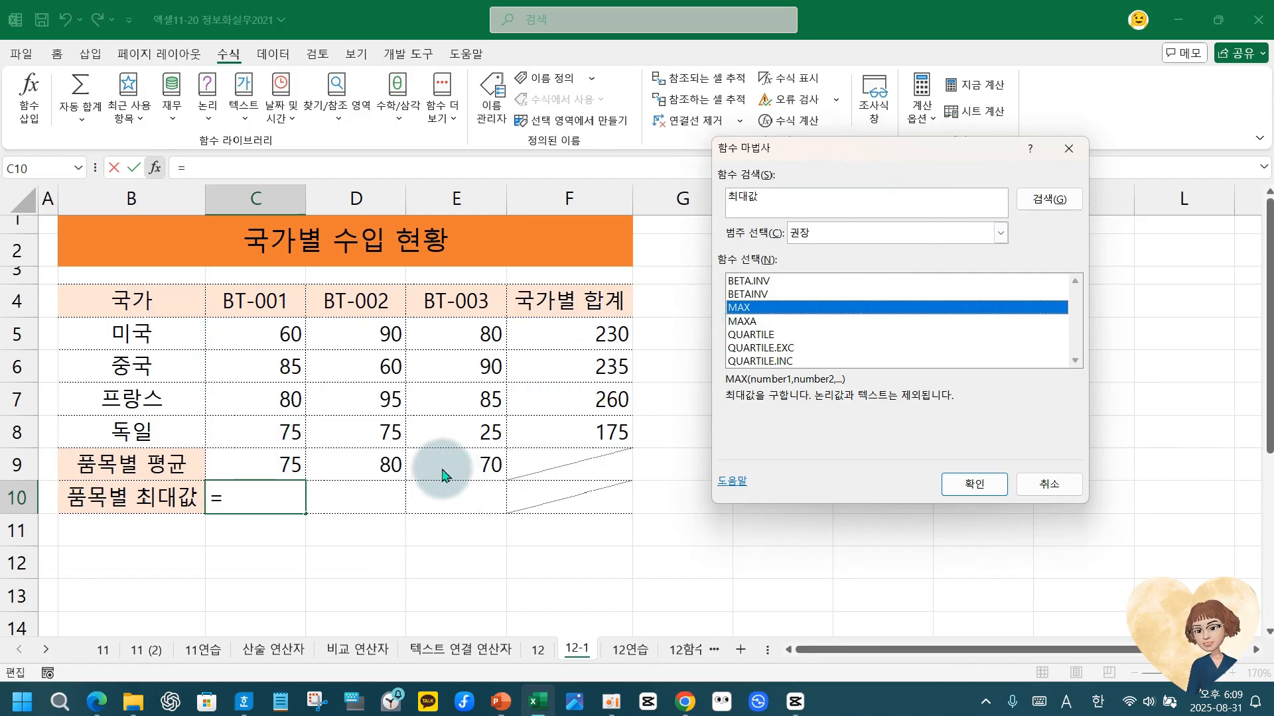
click(972, 487)
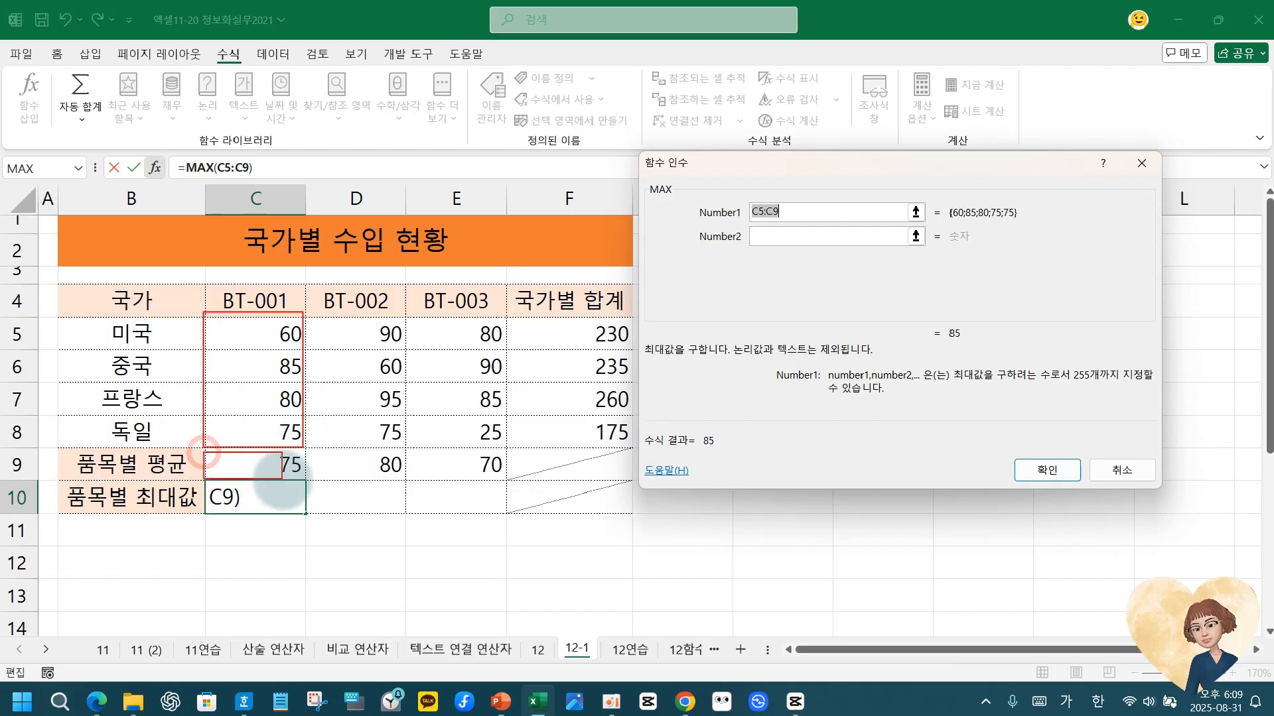
Correct the MAX function's Number1 range to C5:C8, excluding the average row, and enter the formula in C10.
mouse_move(282, 456)
mouse_down()
mouse_move(246, 470)
mouse_move(314, 475)
mouse_up()
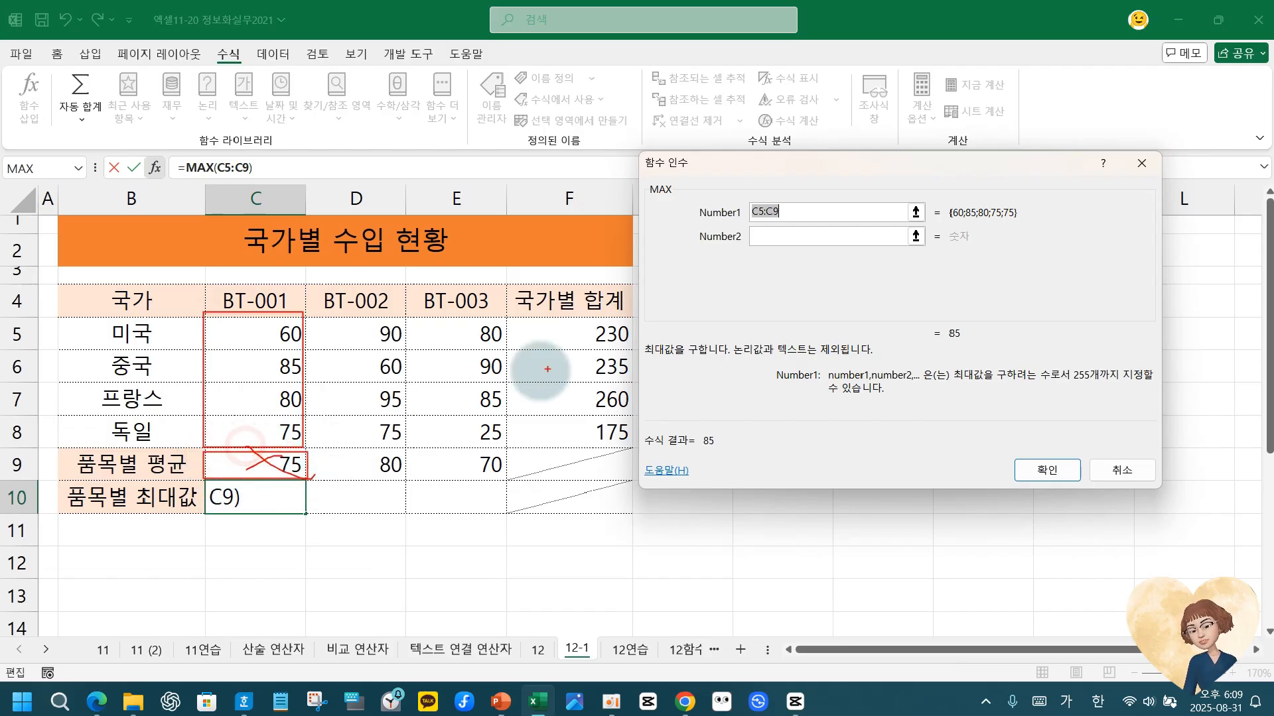
mouse_move(764, 199)
mouse_down()
mouse_move(783, 221)
mouse_move(801, 166)
mouse_up()
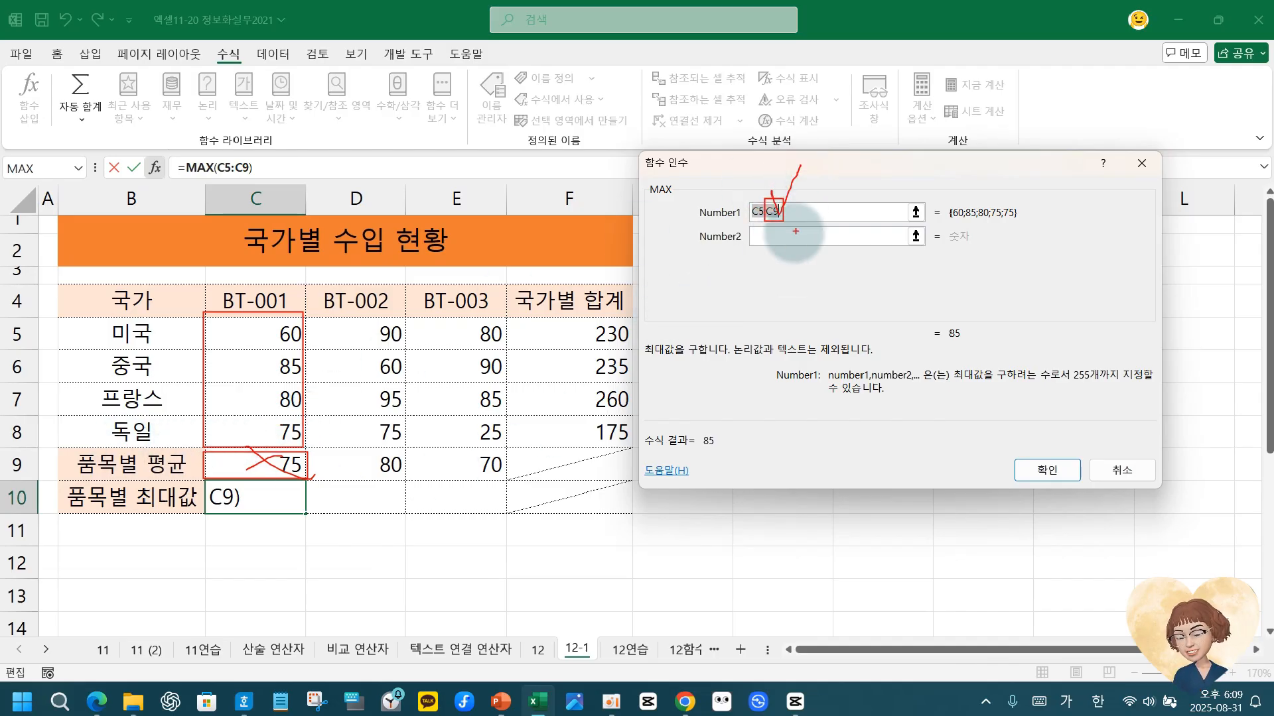
key(Escape)
click(782, 214)
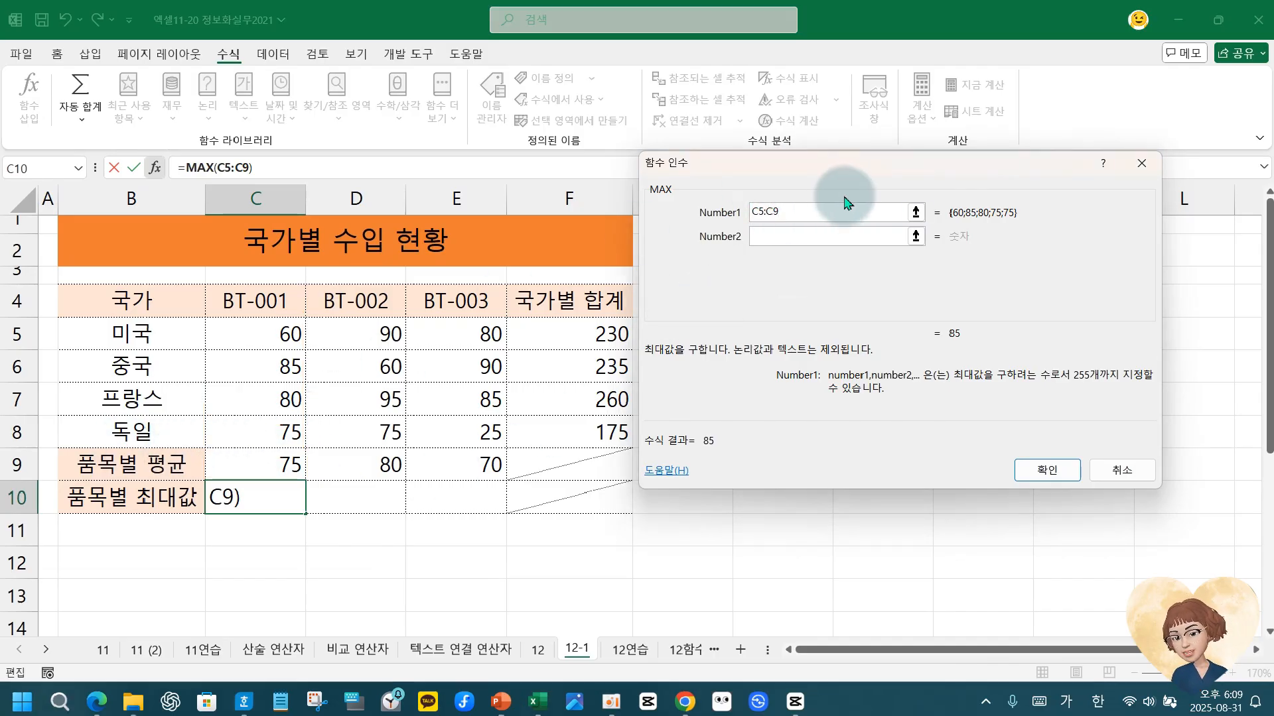
key(BackSpace)
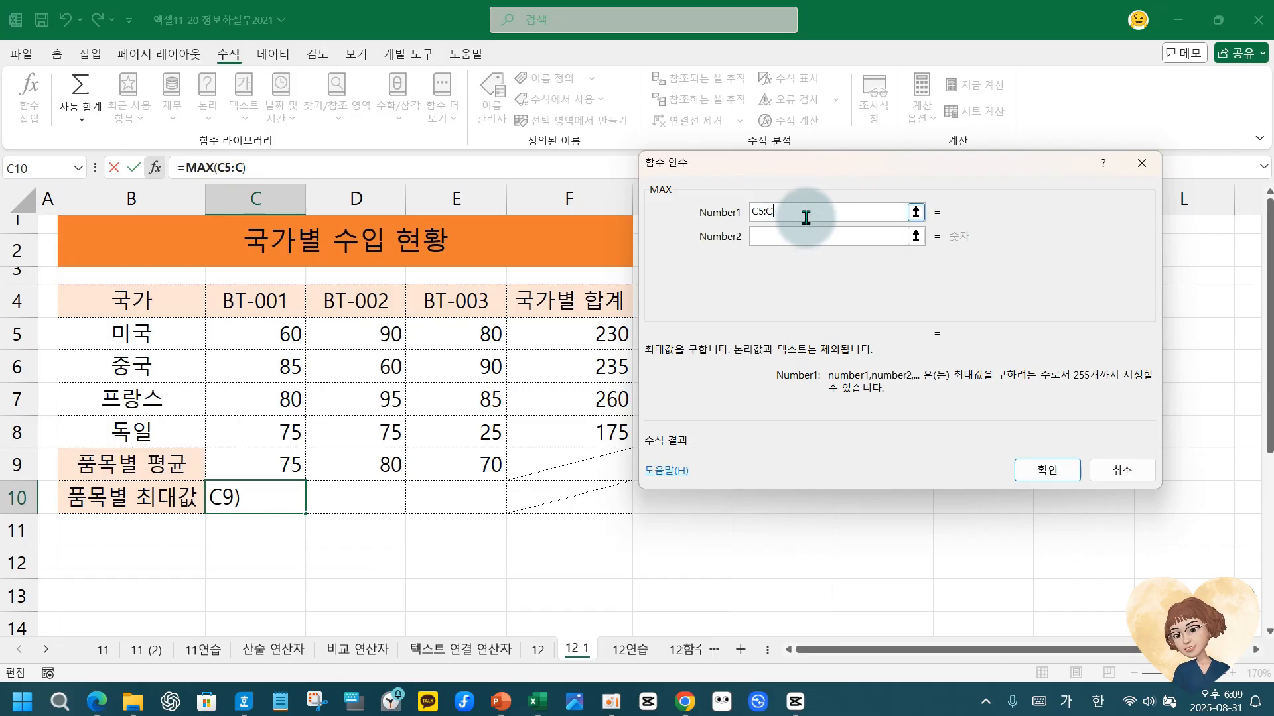
text(8)
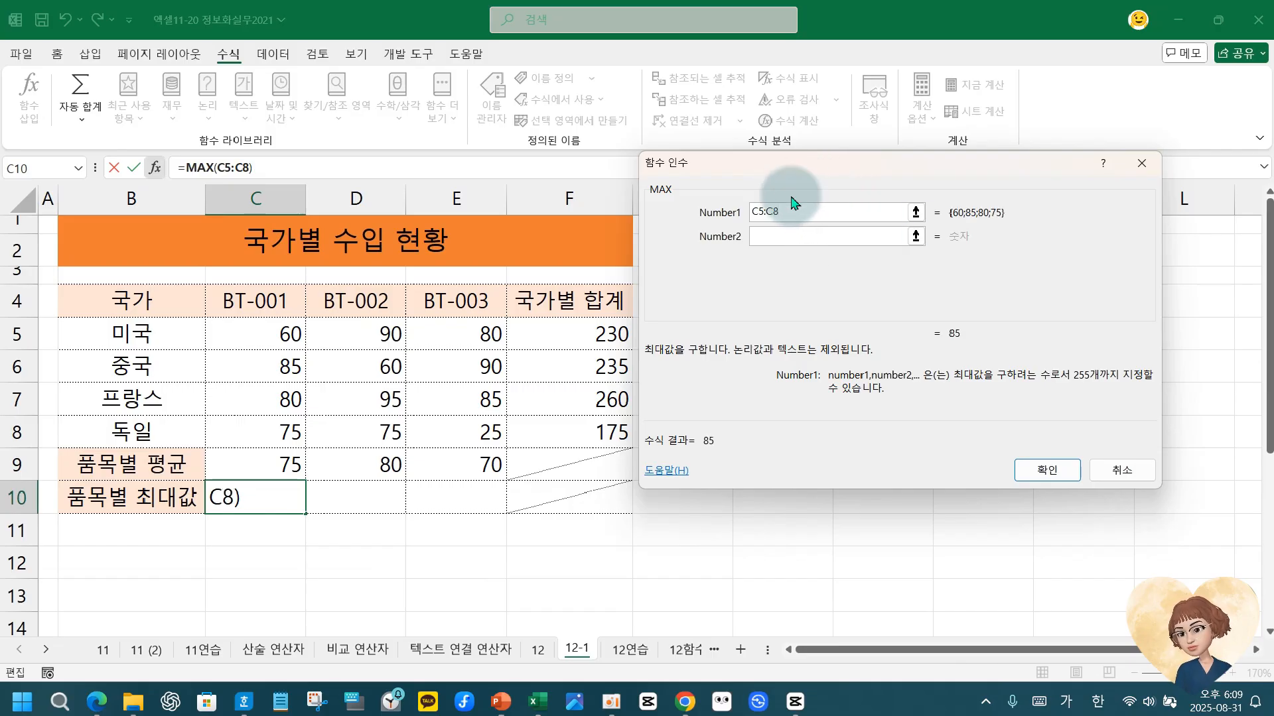
key(Return)
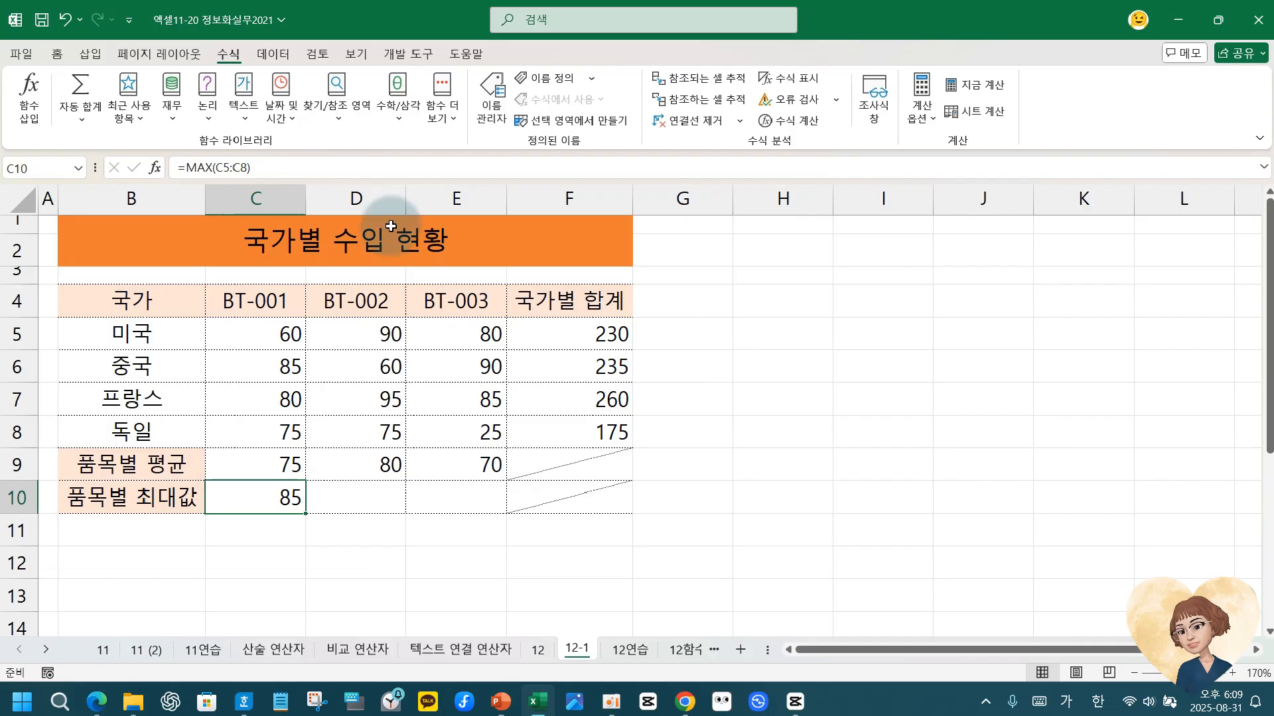
Reselect C5:C8 as the Number1 range of the MAX function in C10 and fill the formula across to E10.
click(154, 170)
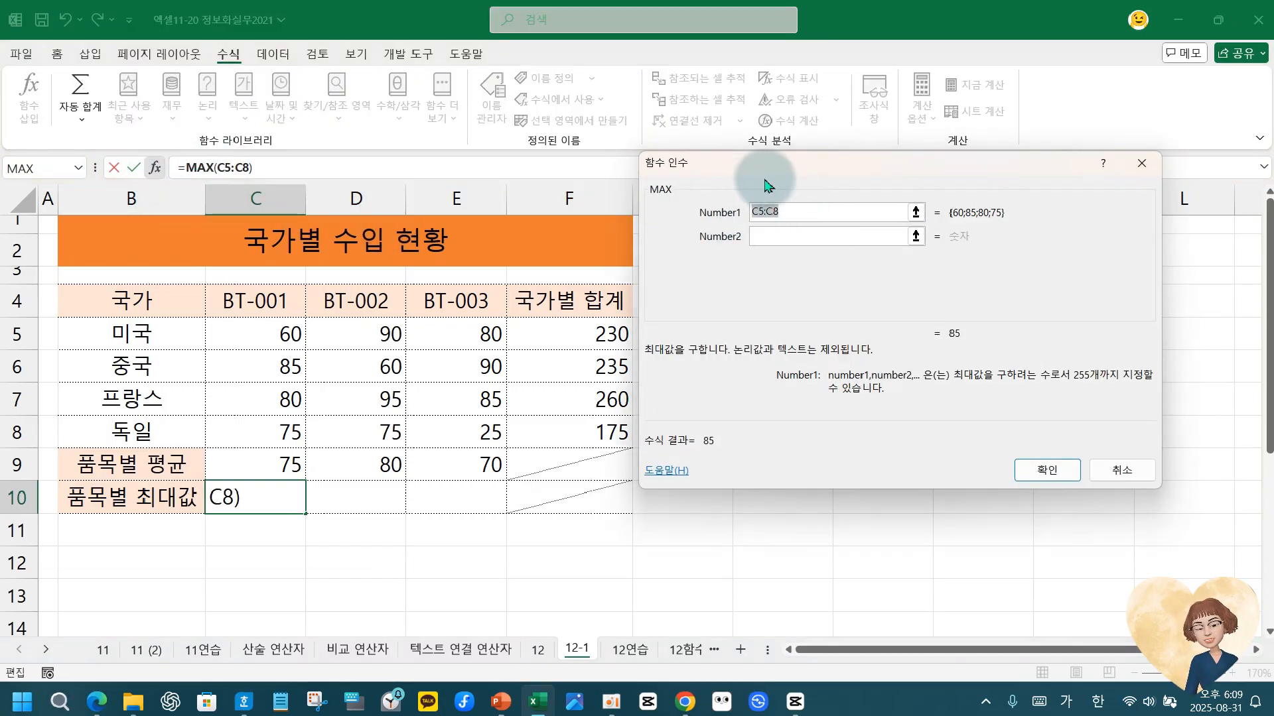
click(783, 211)
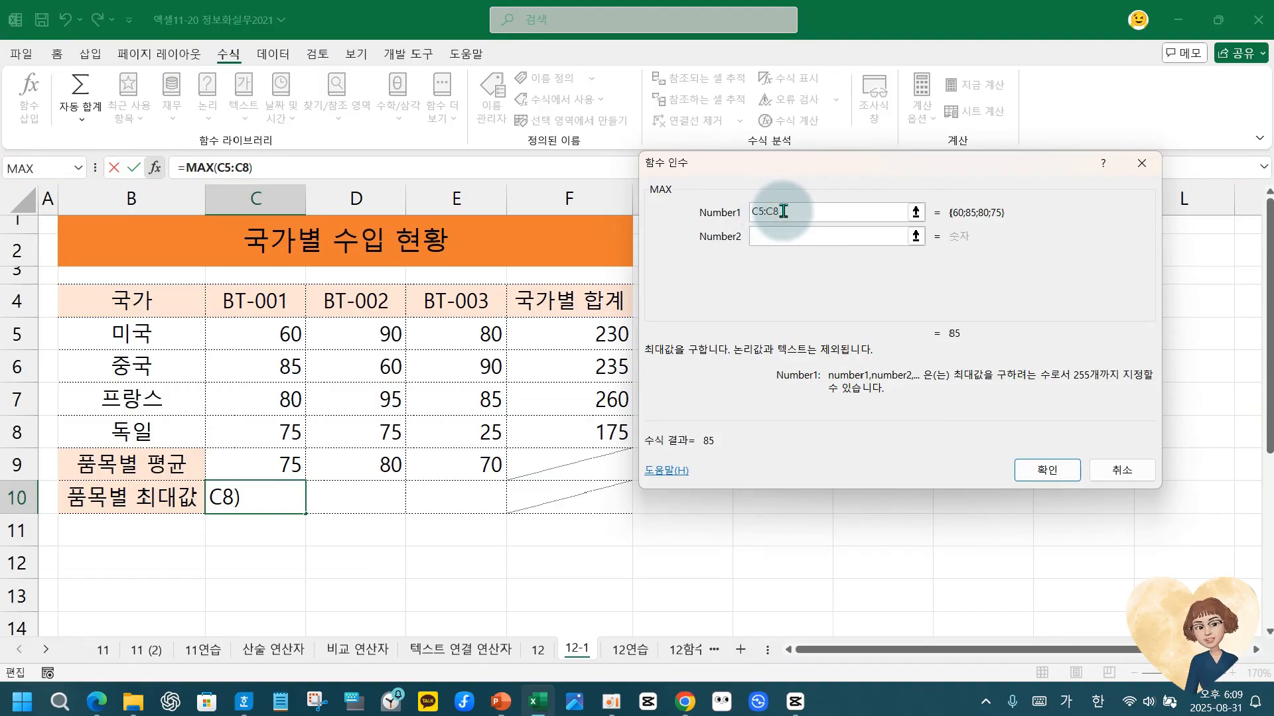
key(BackSpace)
text(9)
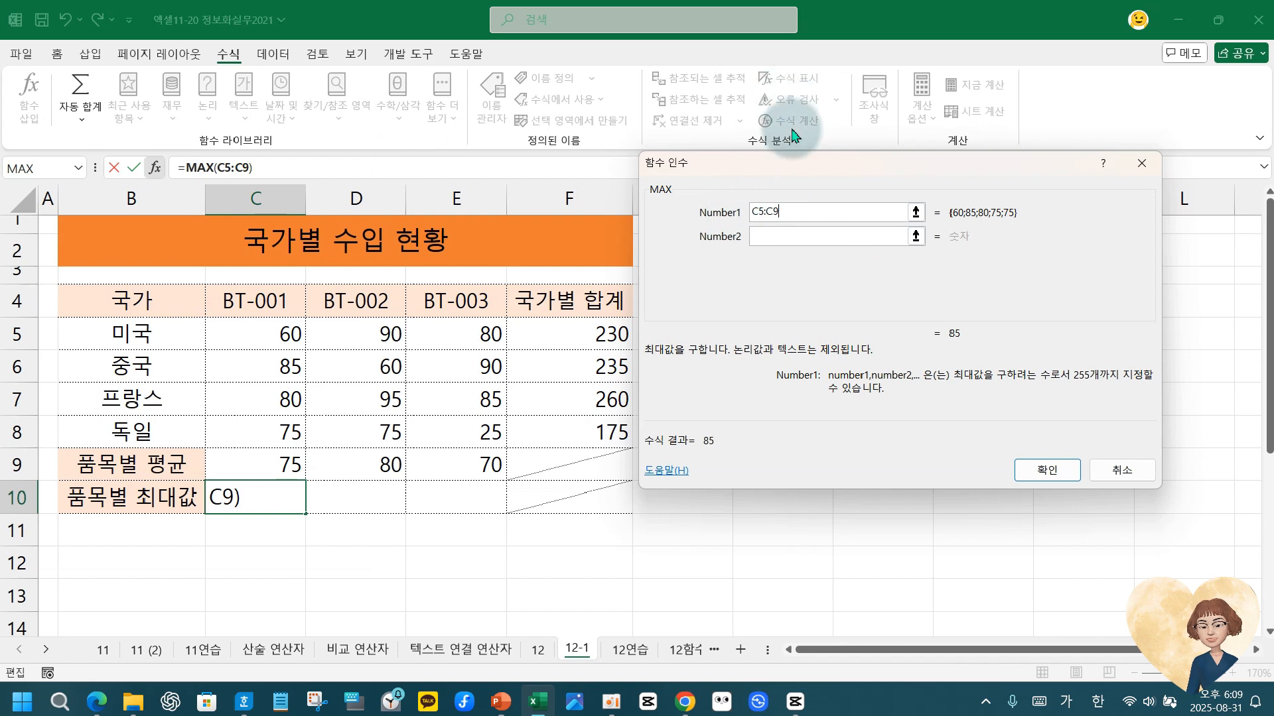
drag(752, 211, 900, 205)
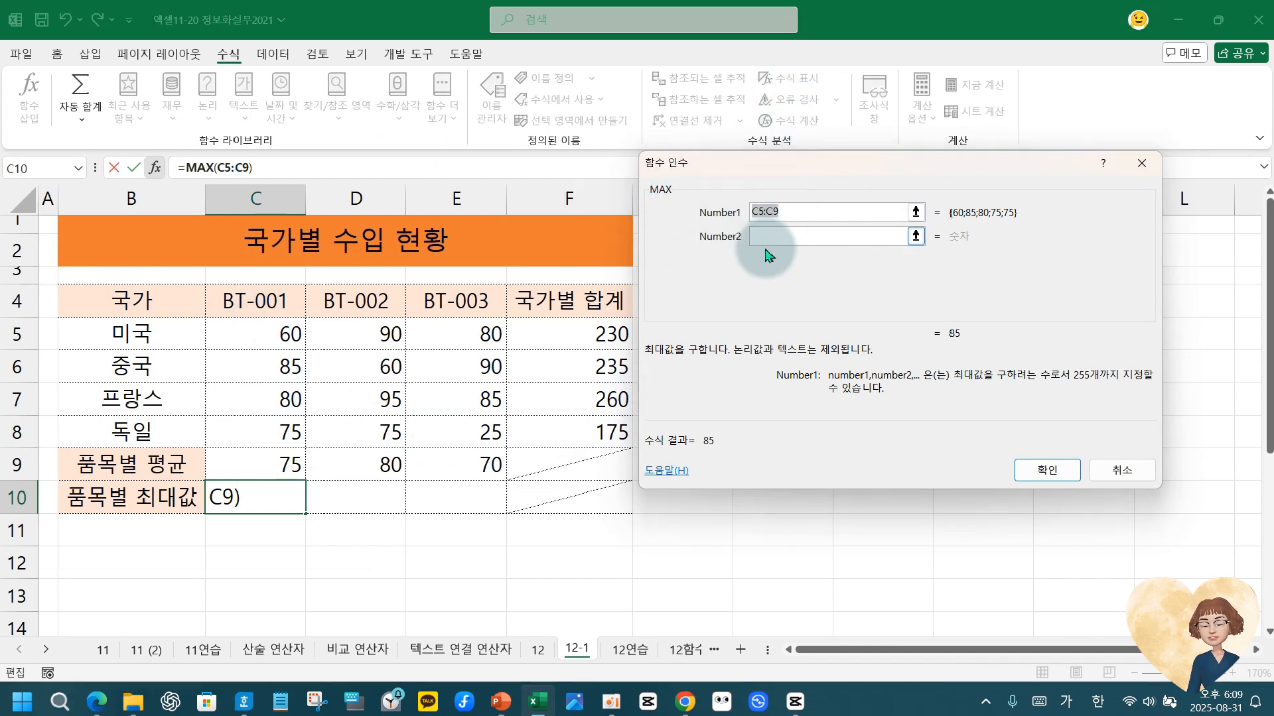
drag(292, 332, 258, 423)
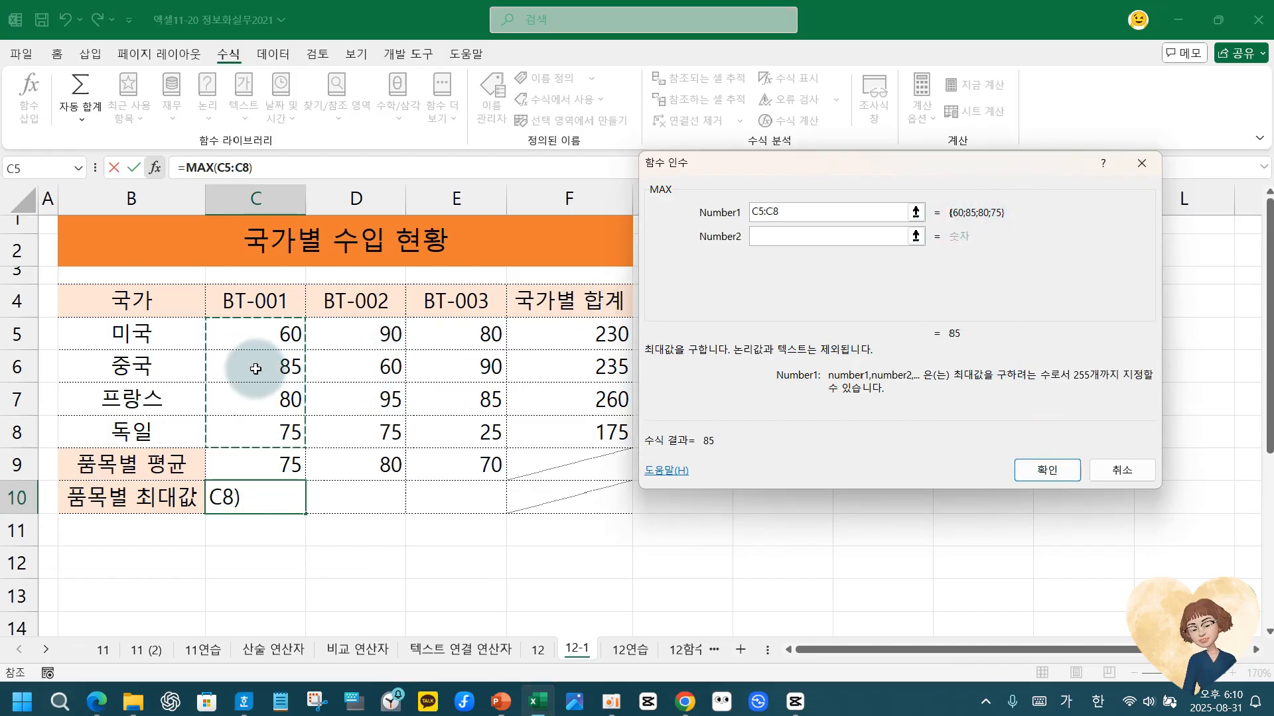
click(1042, 473)
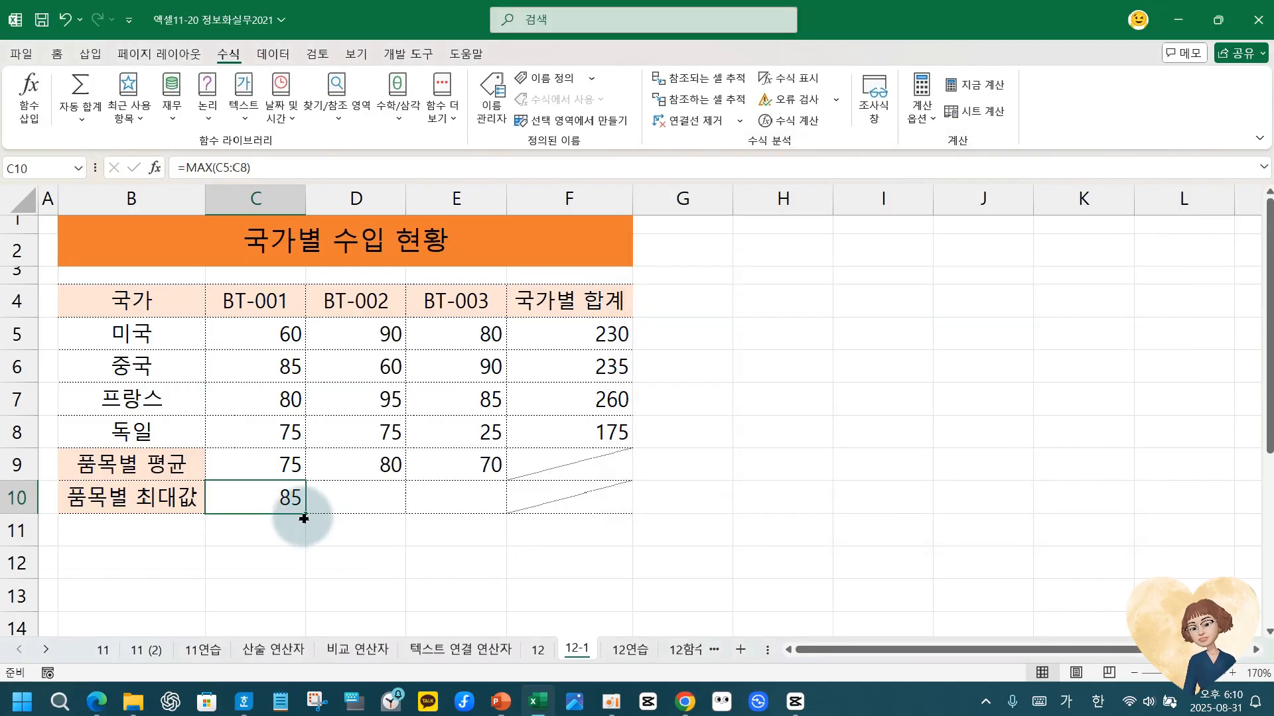
drag(303, 514, 504, 527)
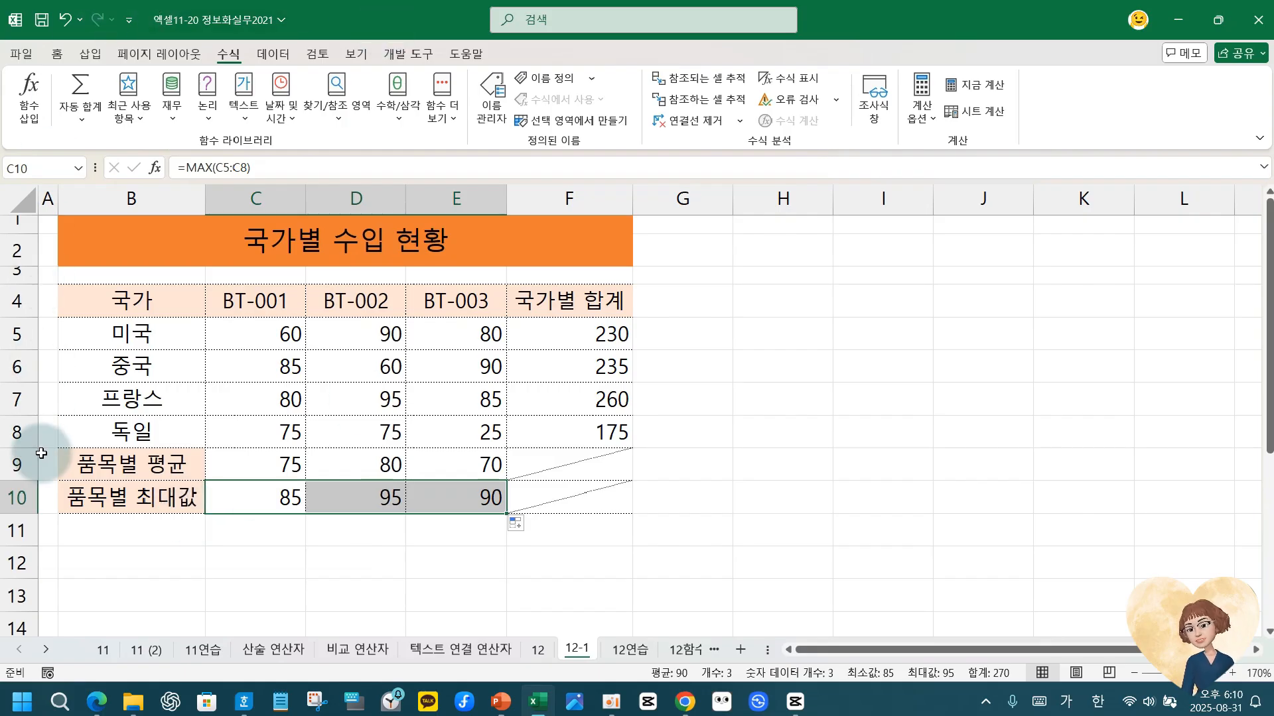
Undo the MAX fill, the MAX entry in C10 and the AVERAGE fill, keeping only the average in C9.
key(ctrl+z)
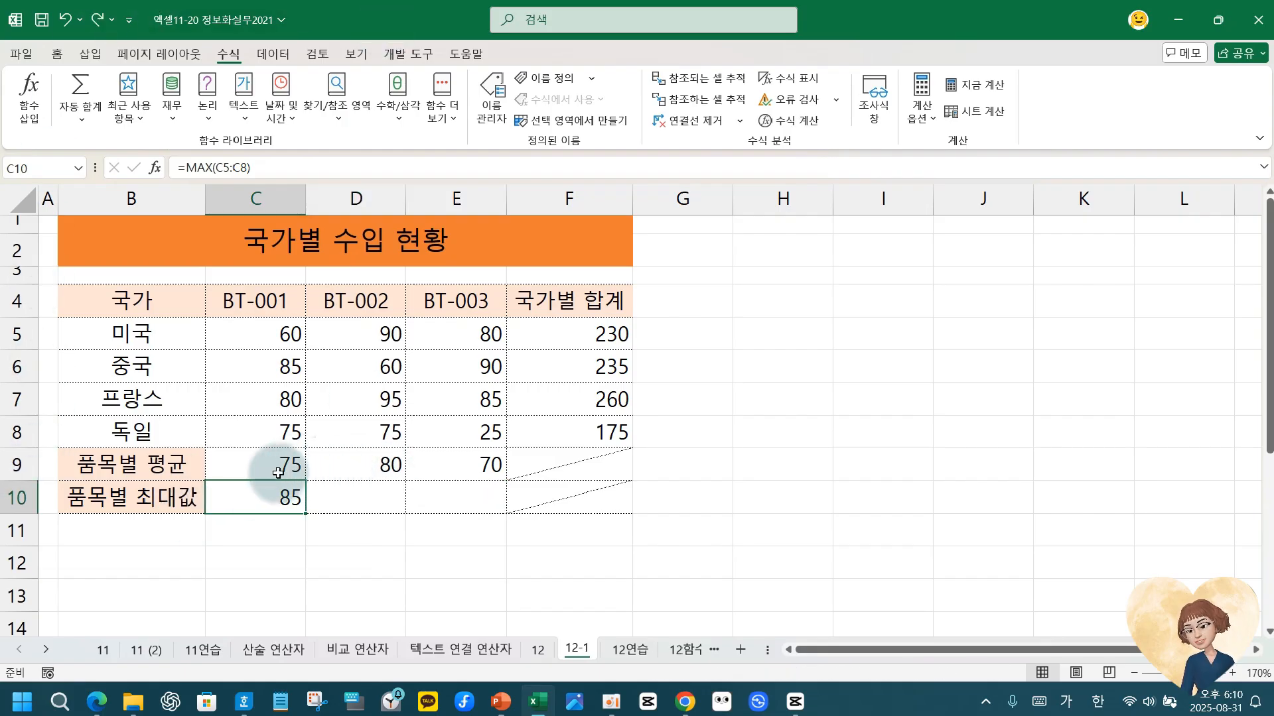
key(ctrl+z)
key(ctrl+z)
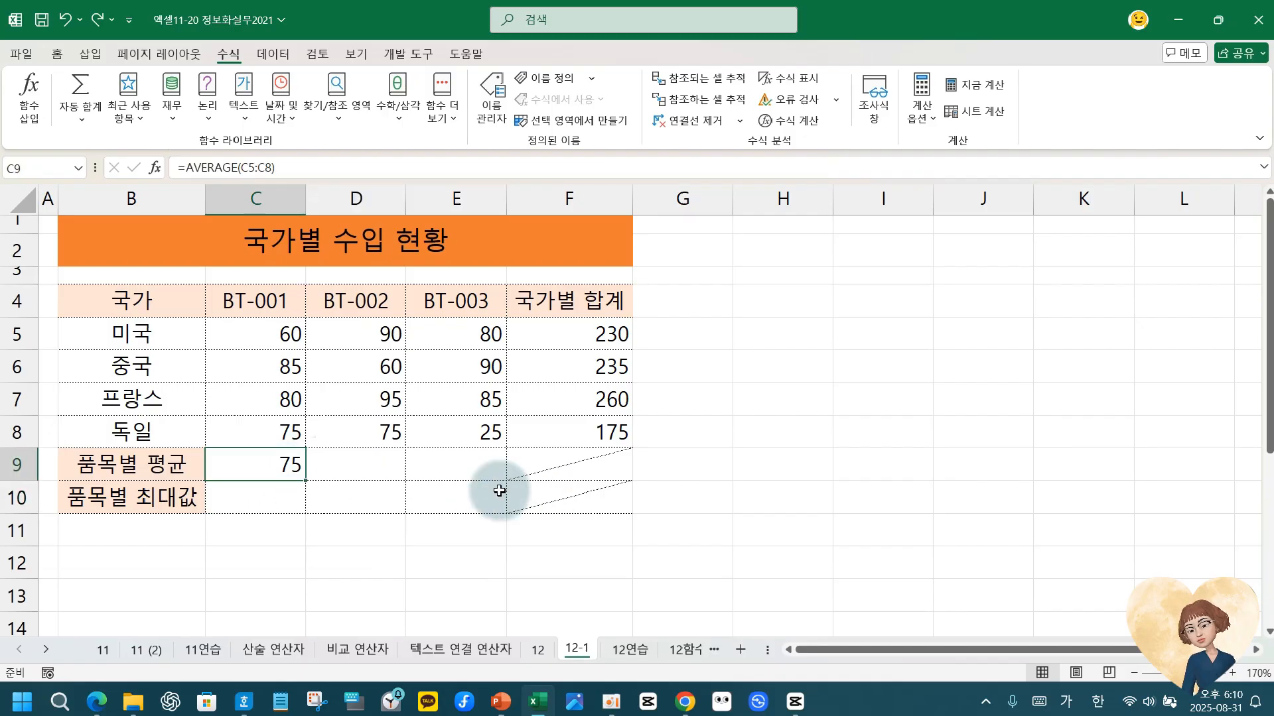
Insert the MAX function in C10 over the range C5:C8, leaving out the average row.
click(250, 462)
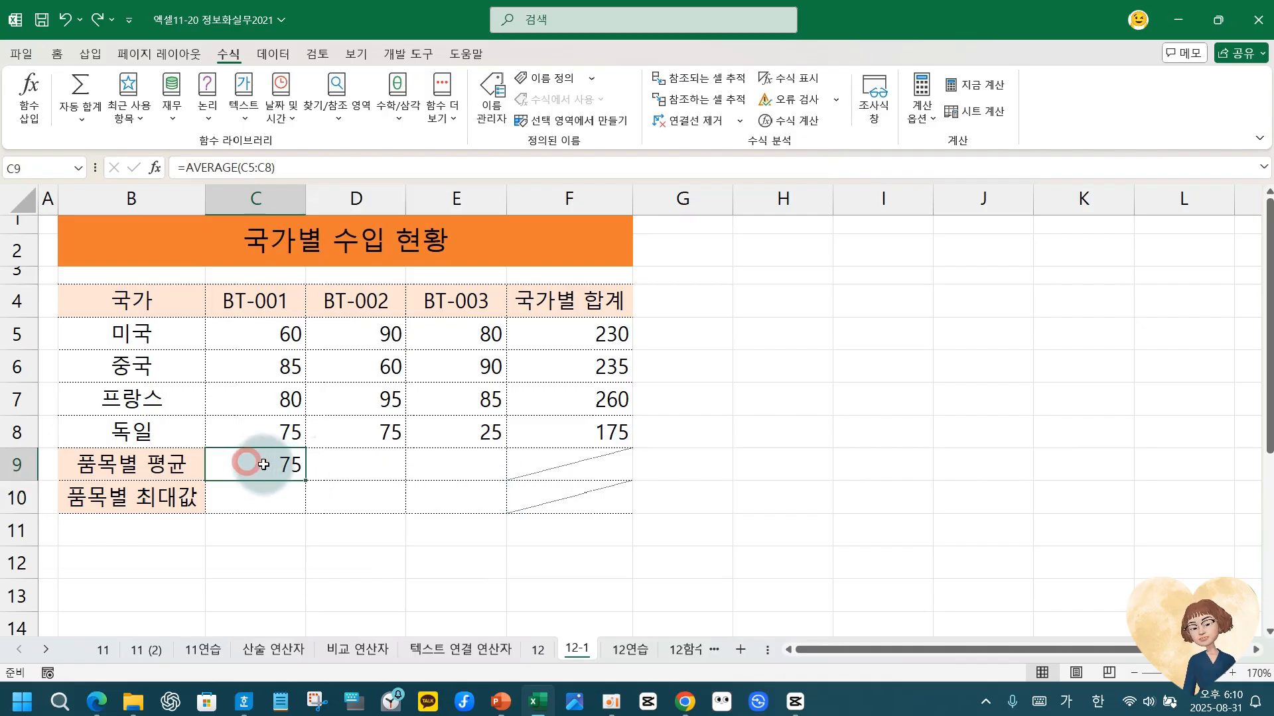
click(272, 504)
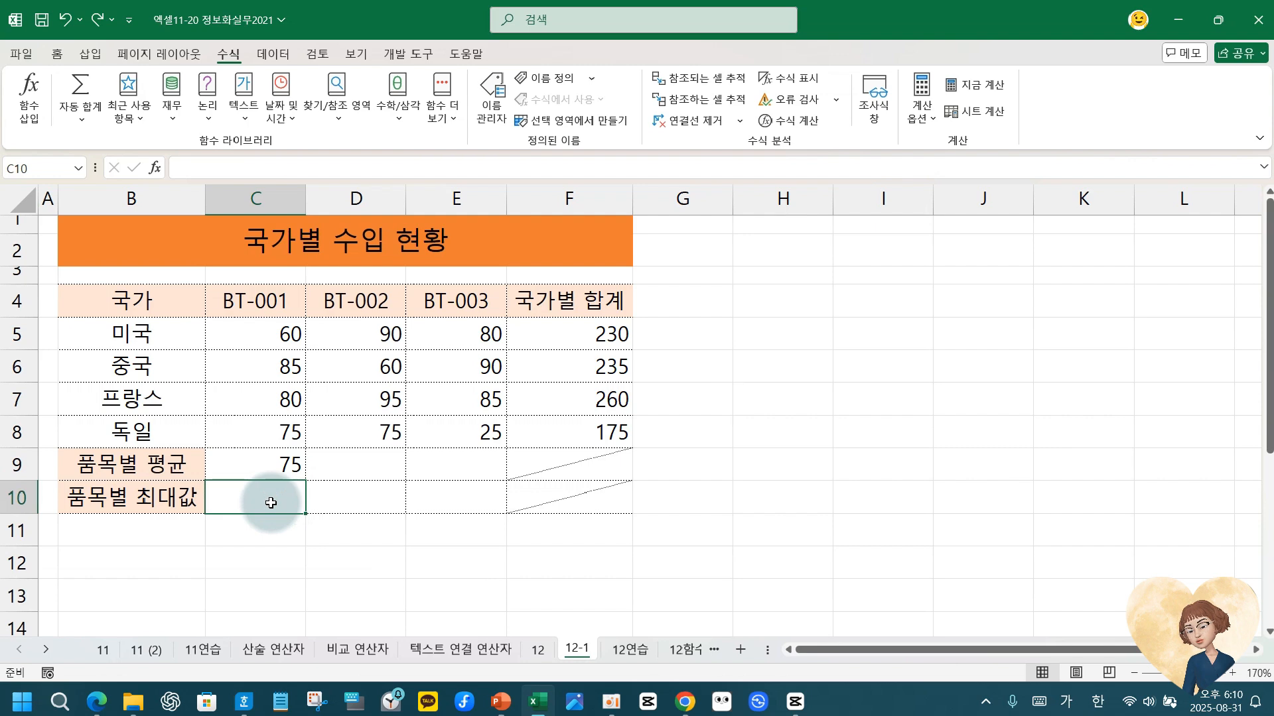
click(154, 168)
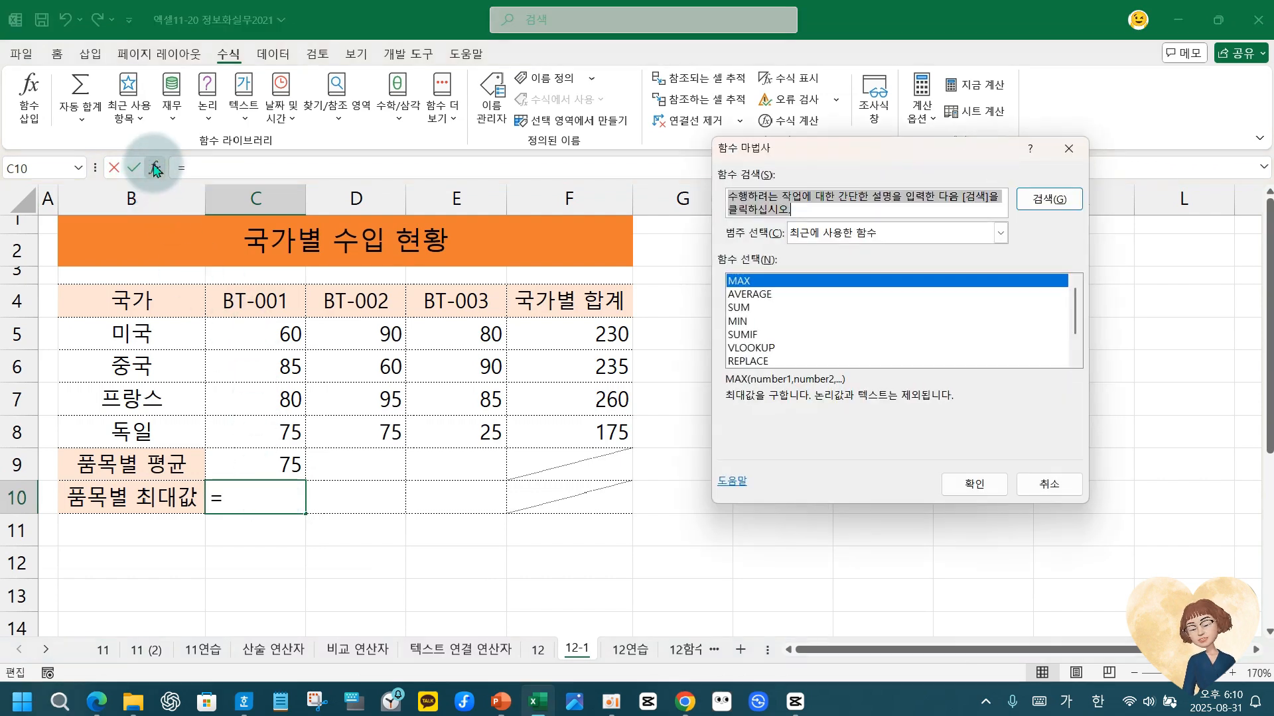
click(969, 485)
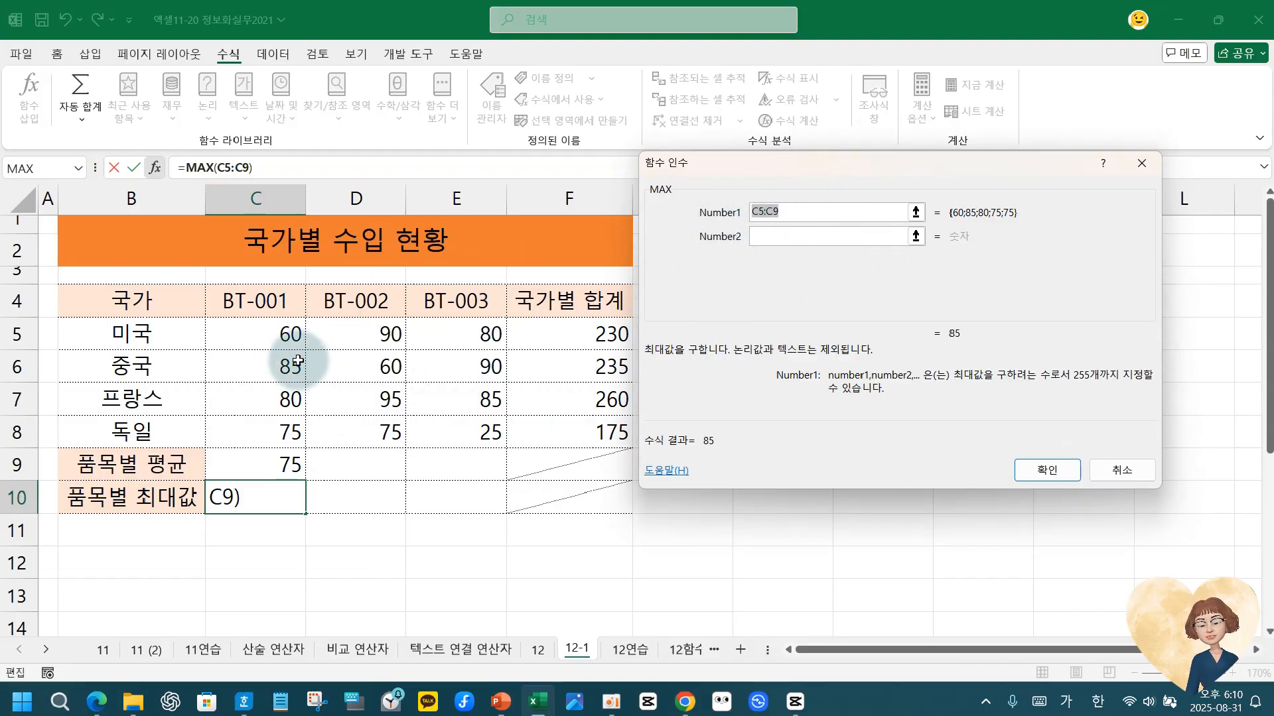
drag(245, 333, 269, 428)
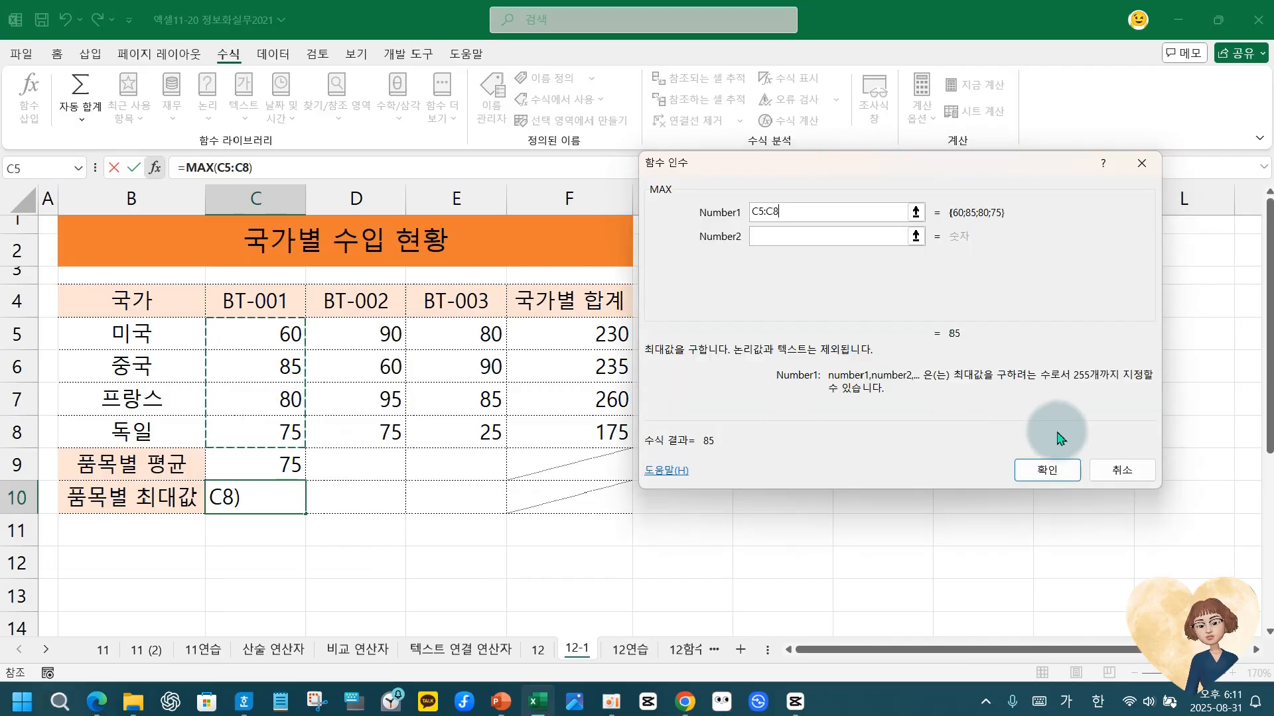
click(1047, 469)
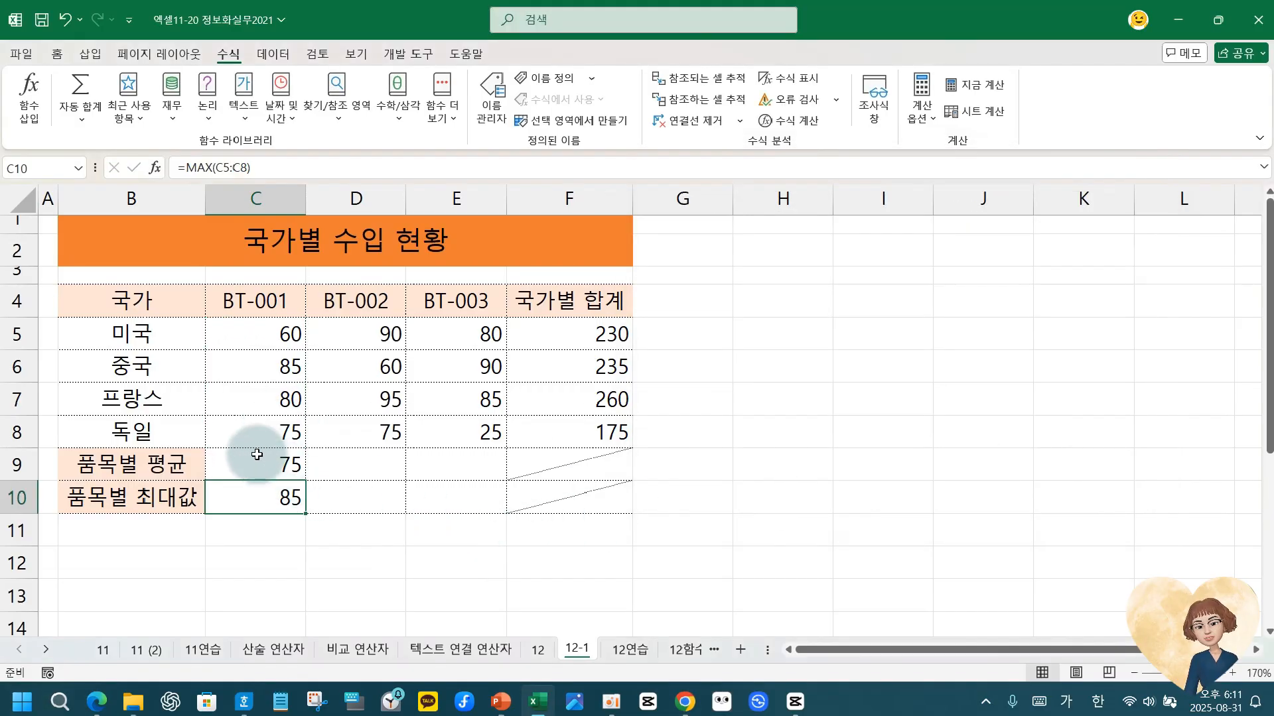
Fill the AVERAGE and MAX formulas in C9:C10 together across to column E and check the copied formulas.
drag(257, 454, 252, 496)
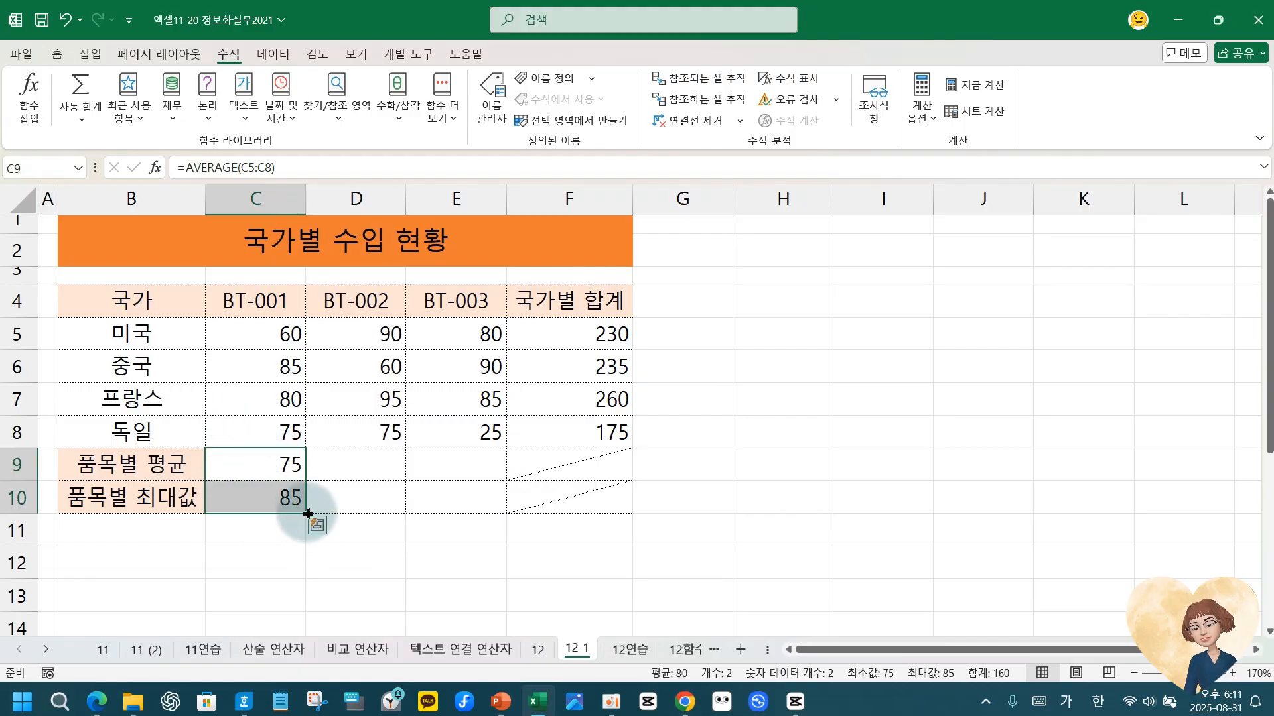
drag(307, 514, 505, 514)
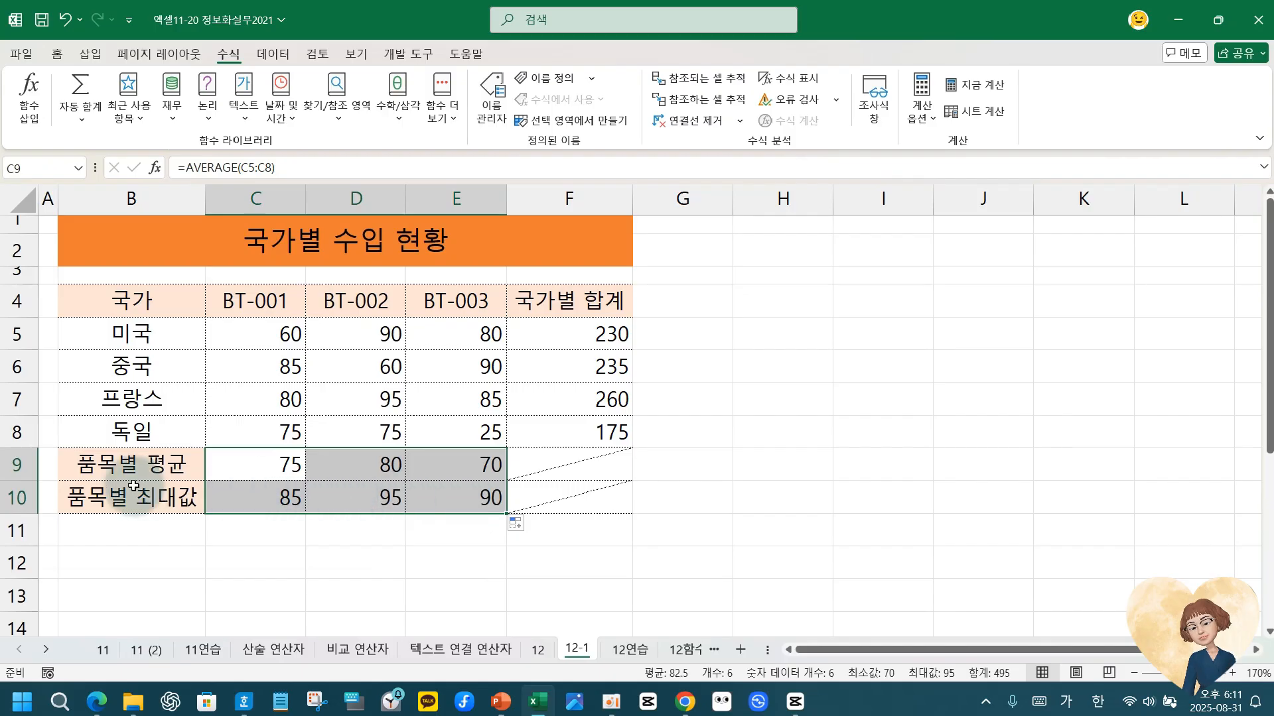
click(352, 462)
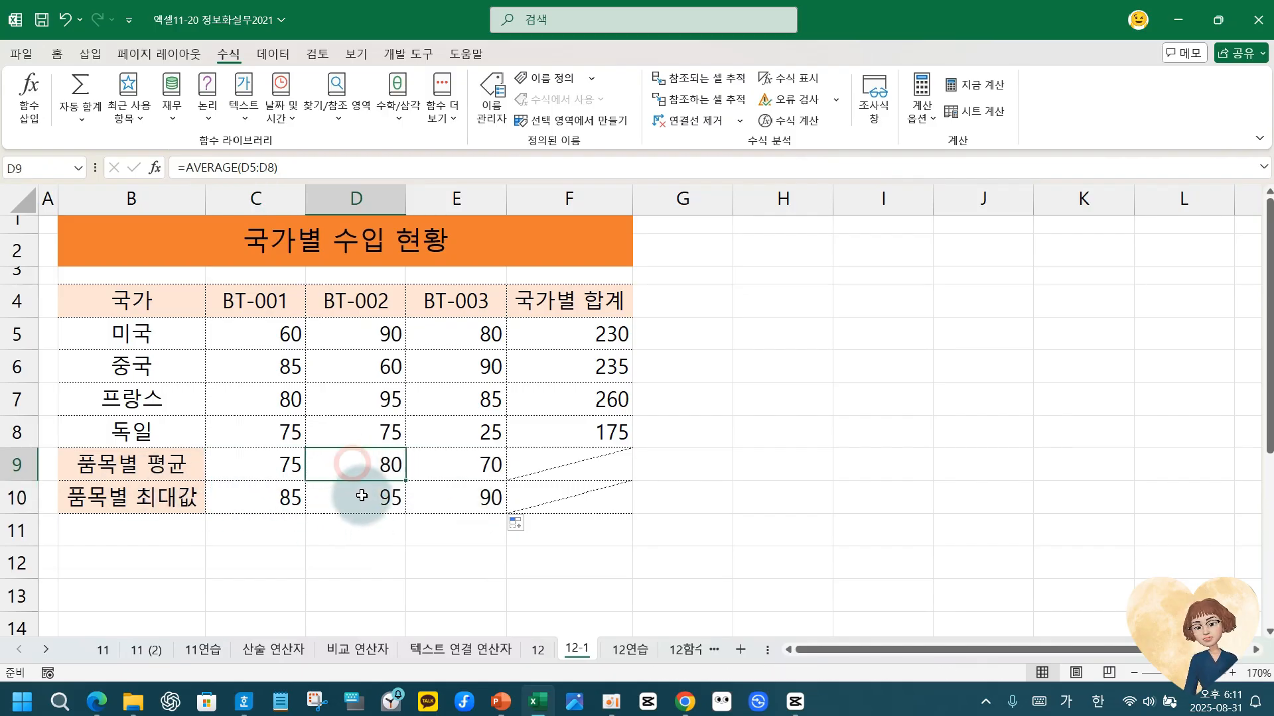
click(360, 498)
click(364, 465)
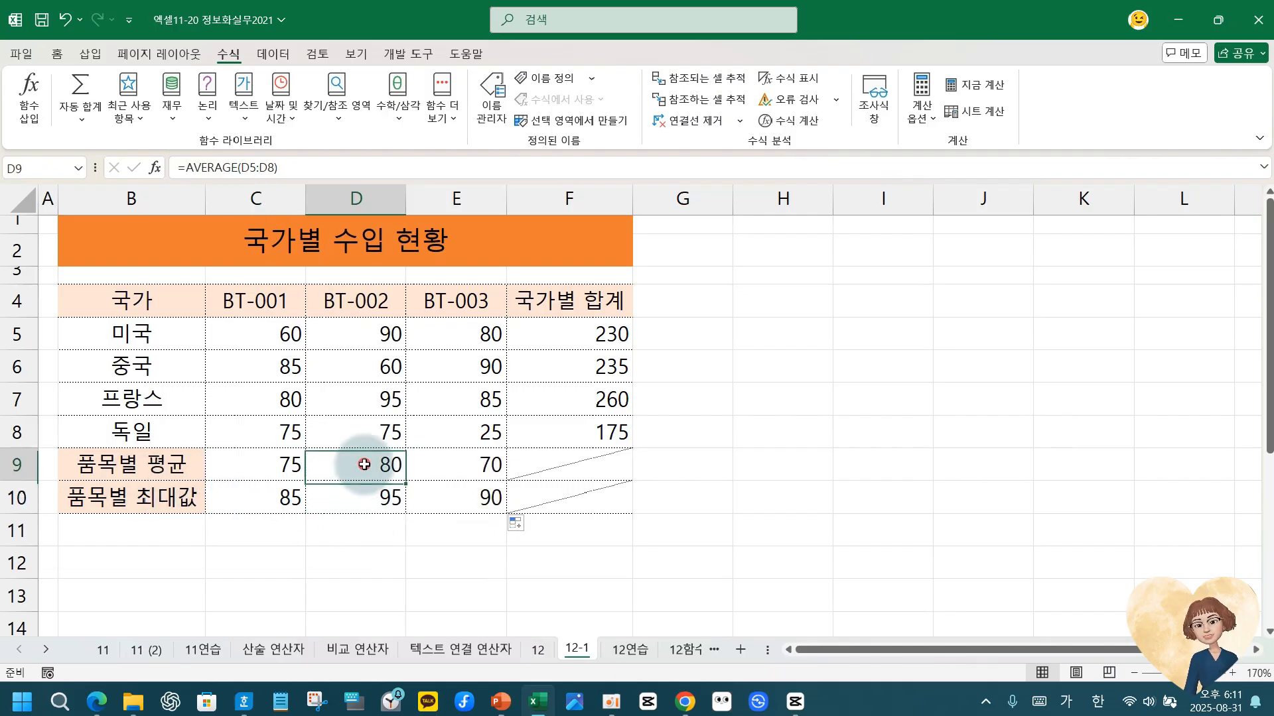
click(338, 492)
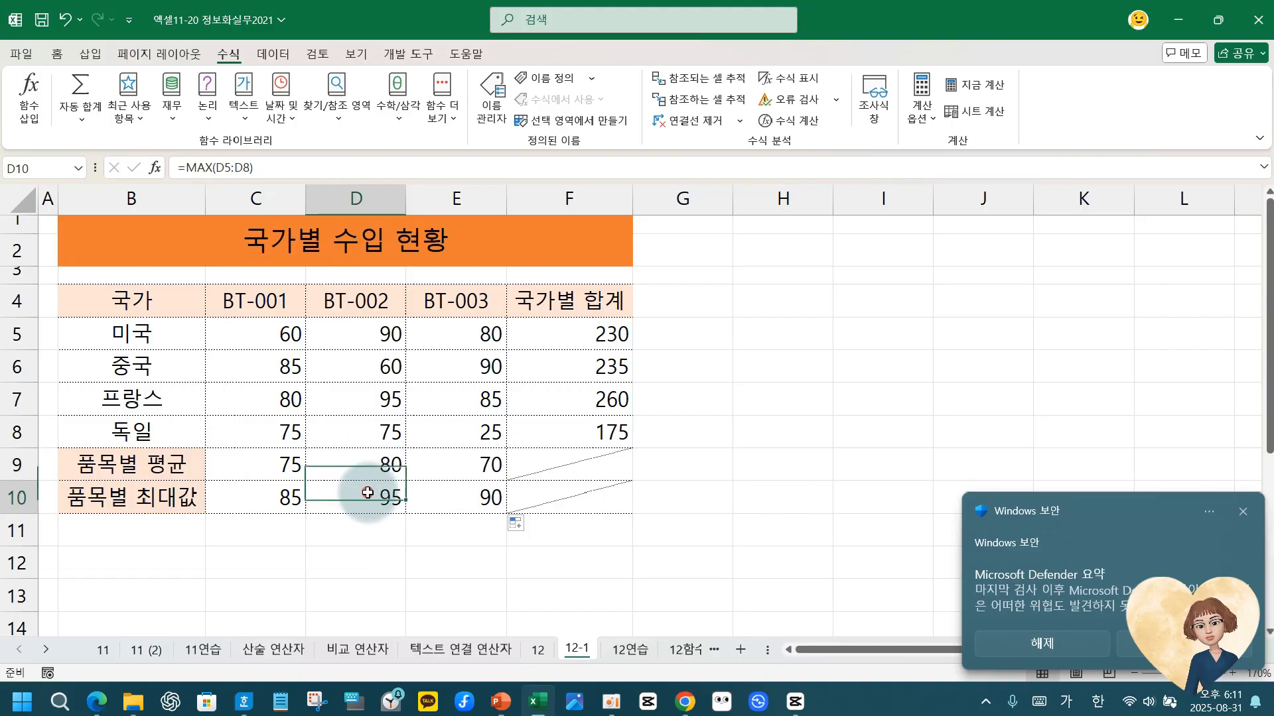
click(1243, 512)
click(480, 468)
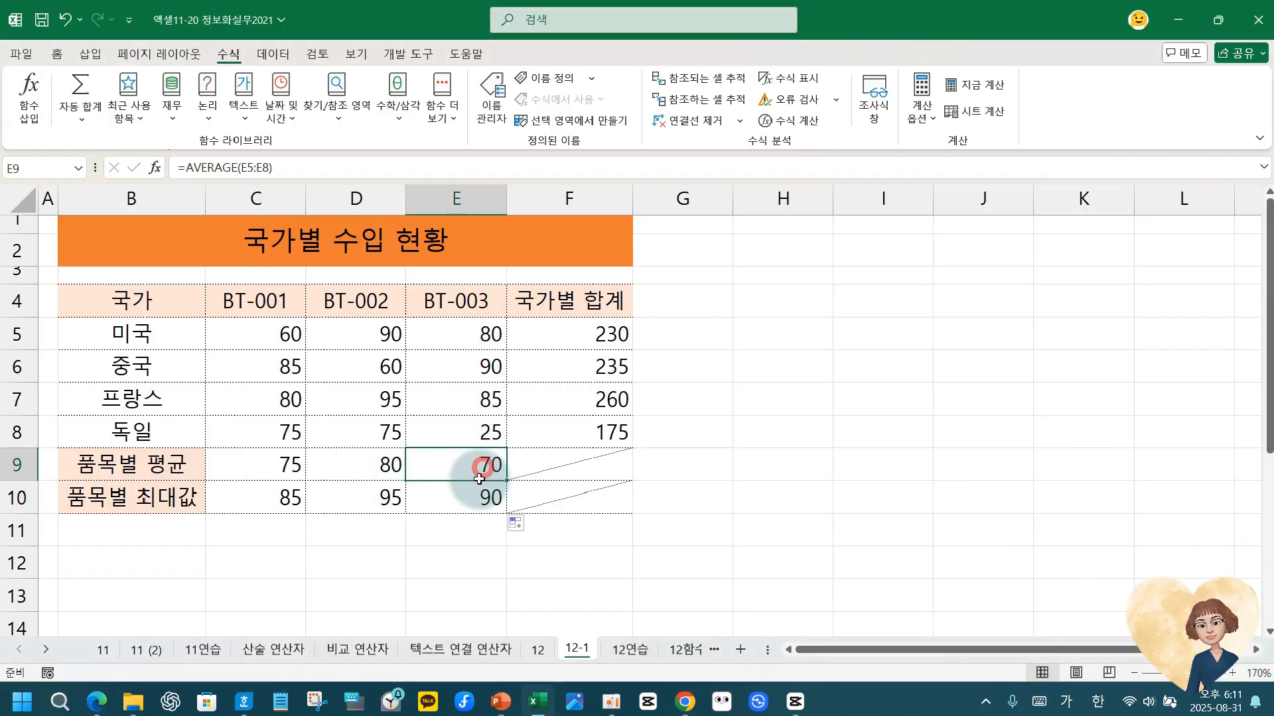
click(479, 494)
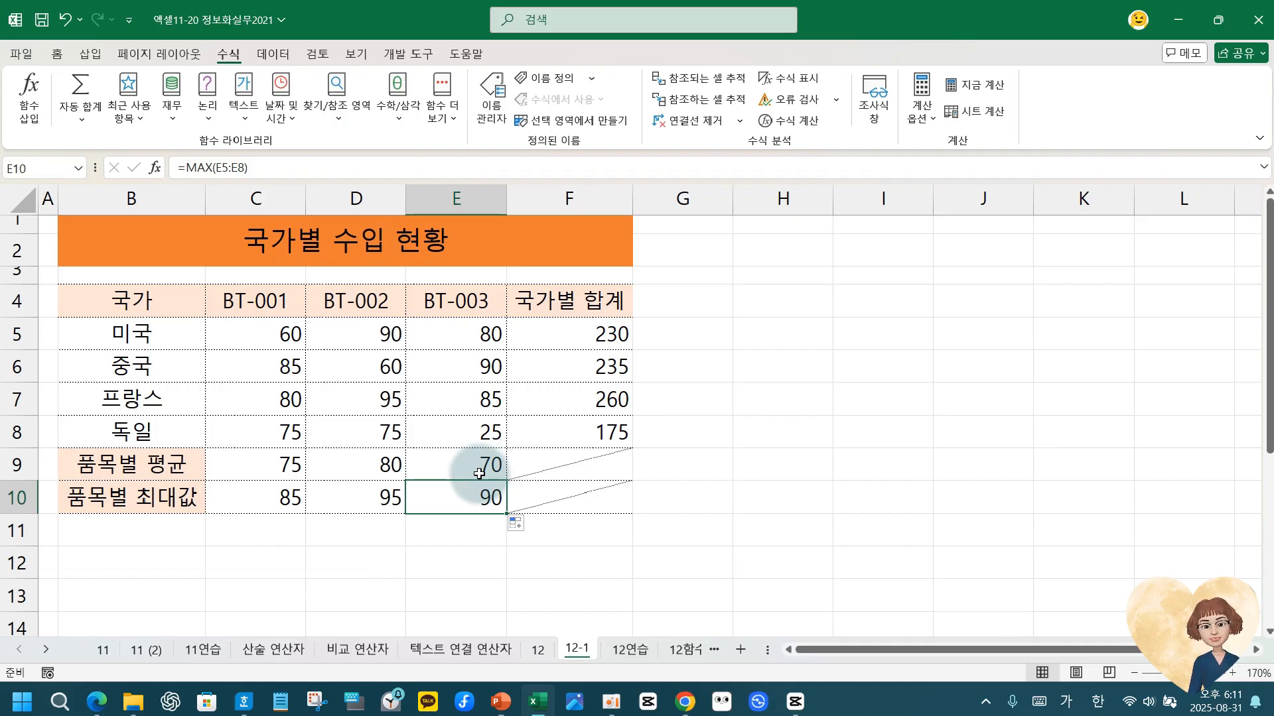
Clear the MAX formulas from D10:E10.
click(376, 500)
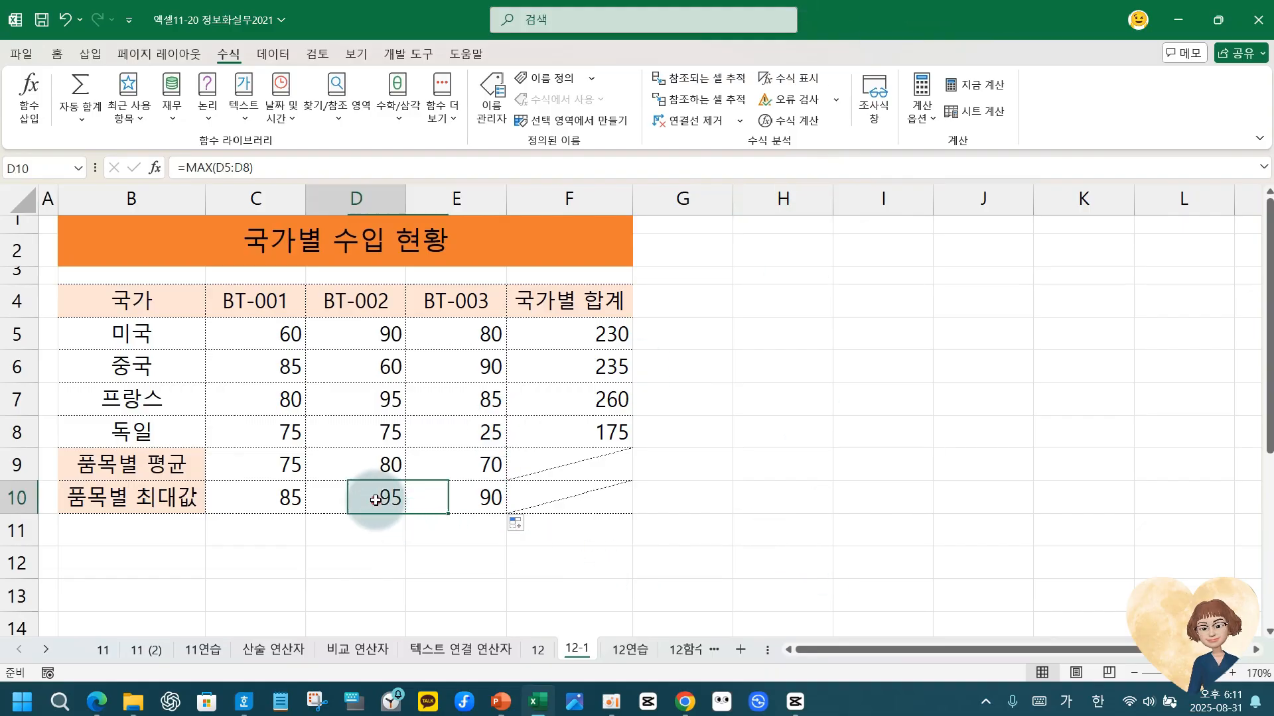
drag(375, 500, 440, 504)
key(Delete)
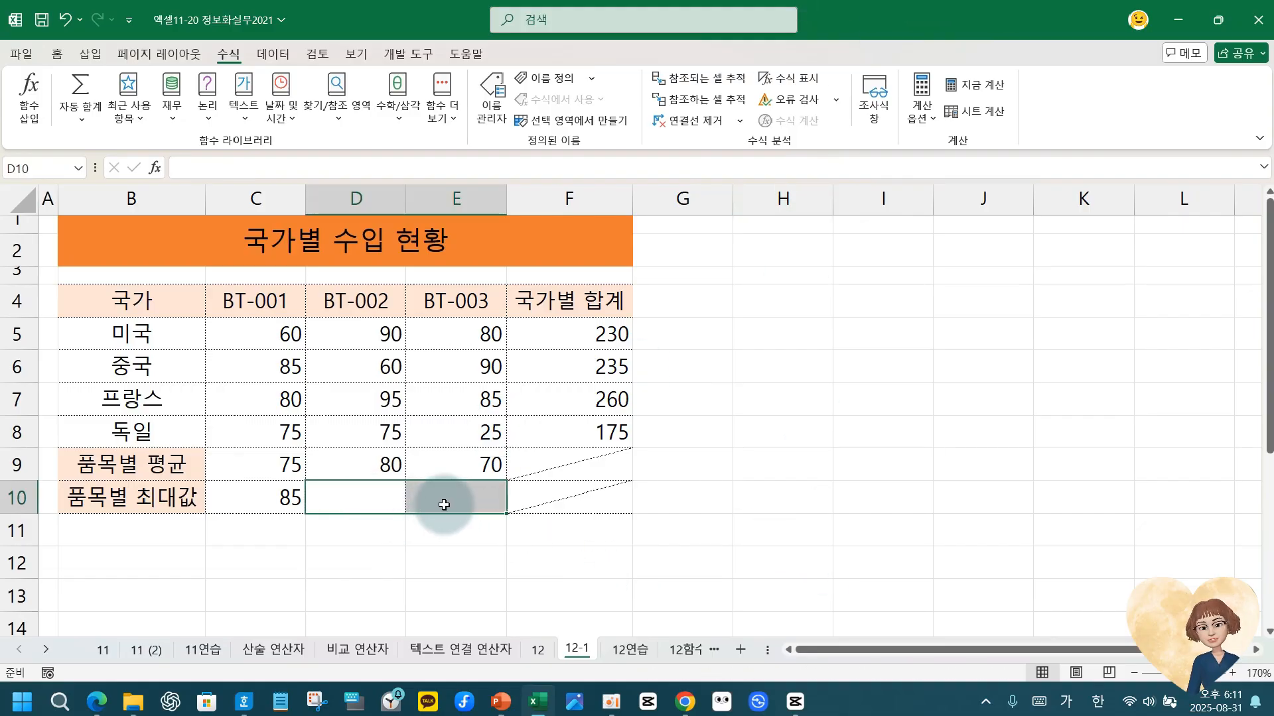
click(368, 502)
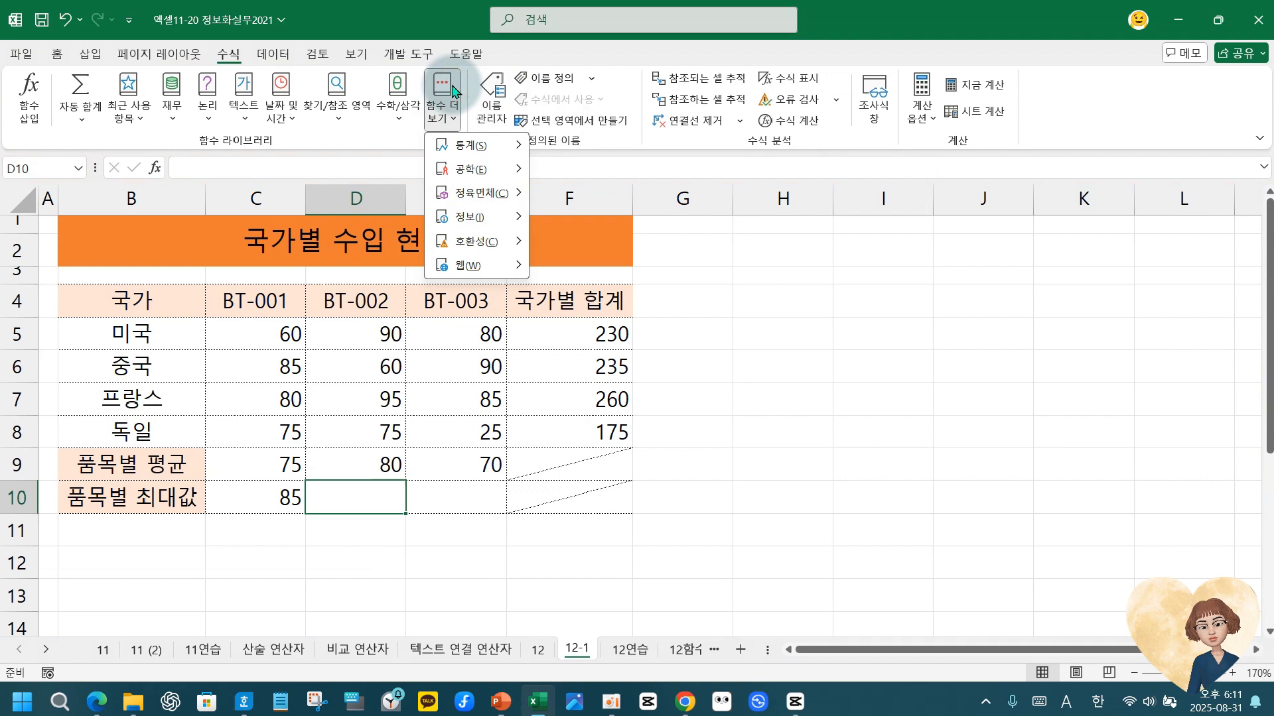
mouse_move(467, 146)
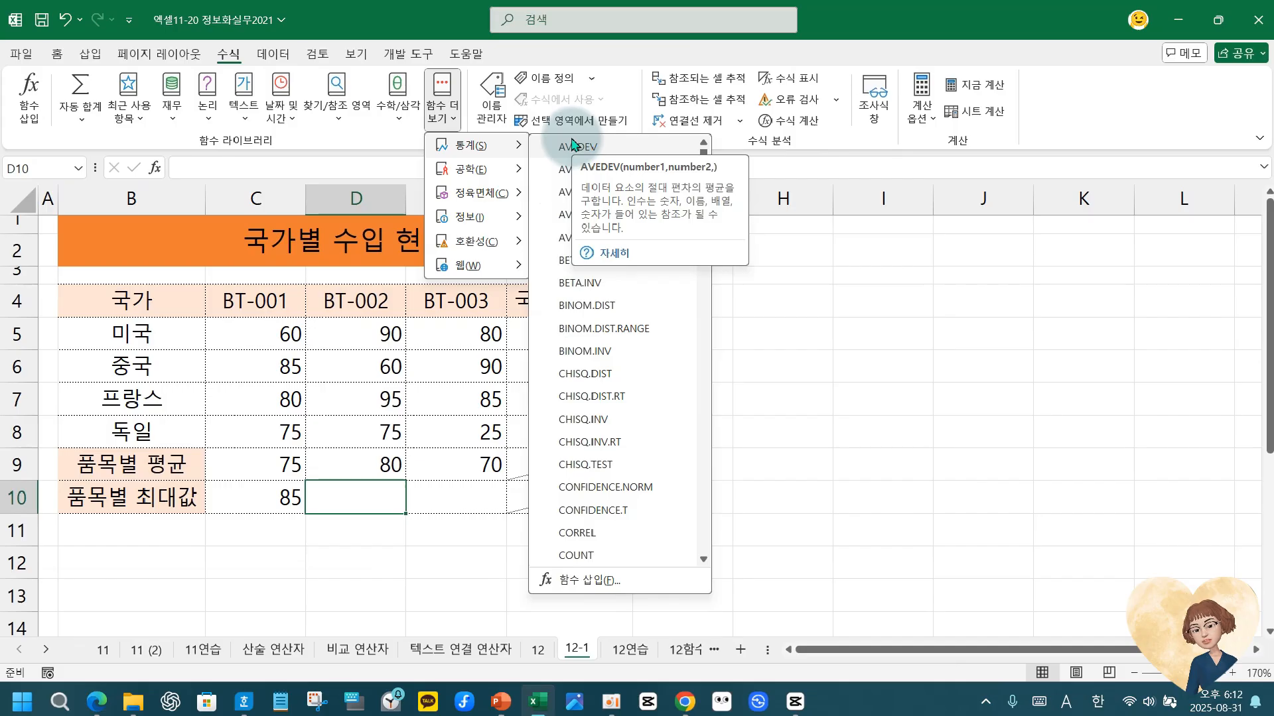
scroll(617, 406, down, 18)
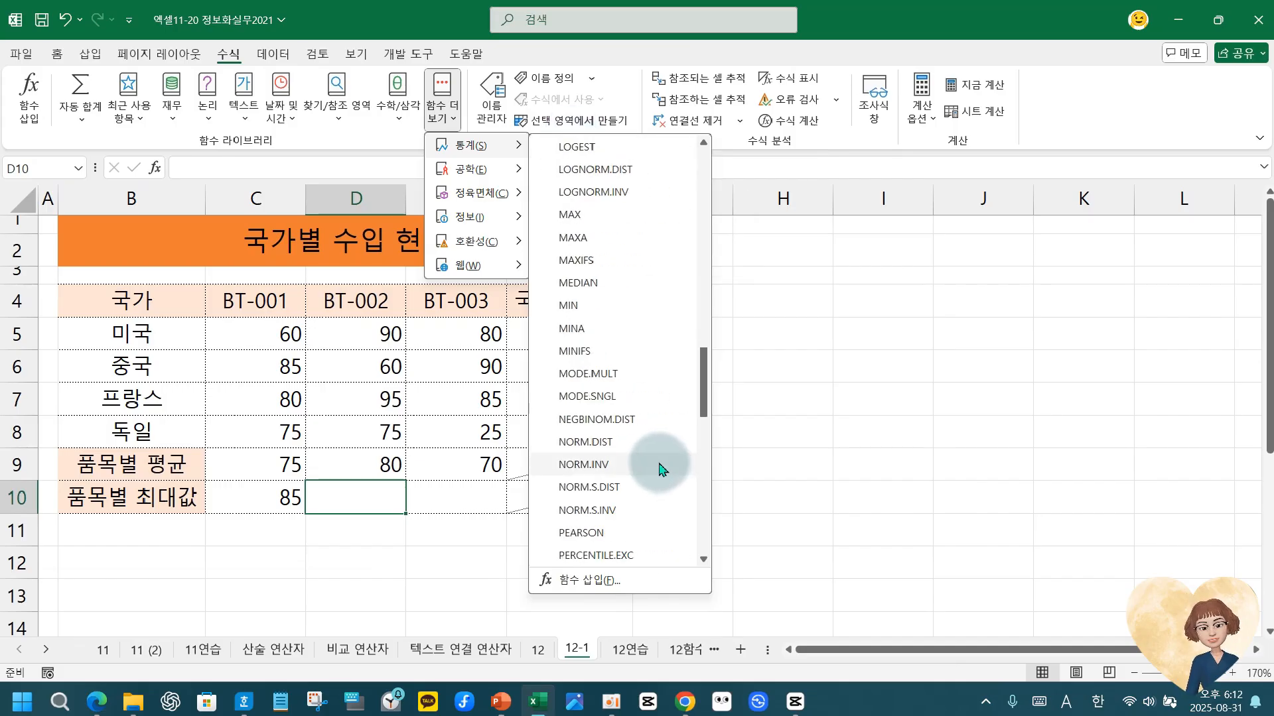
click(584, 217)
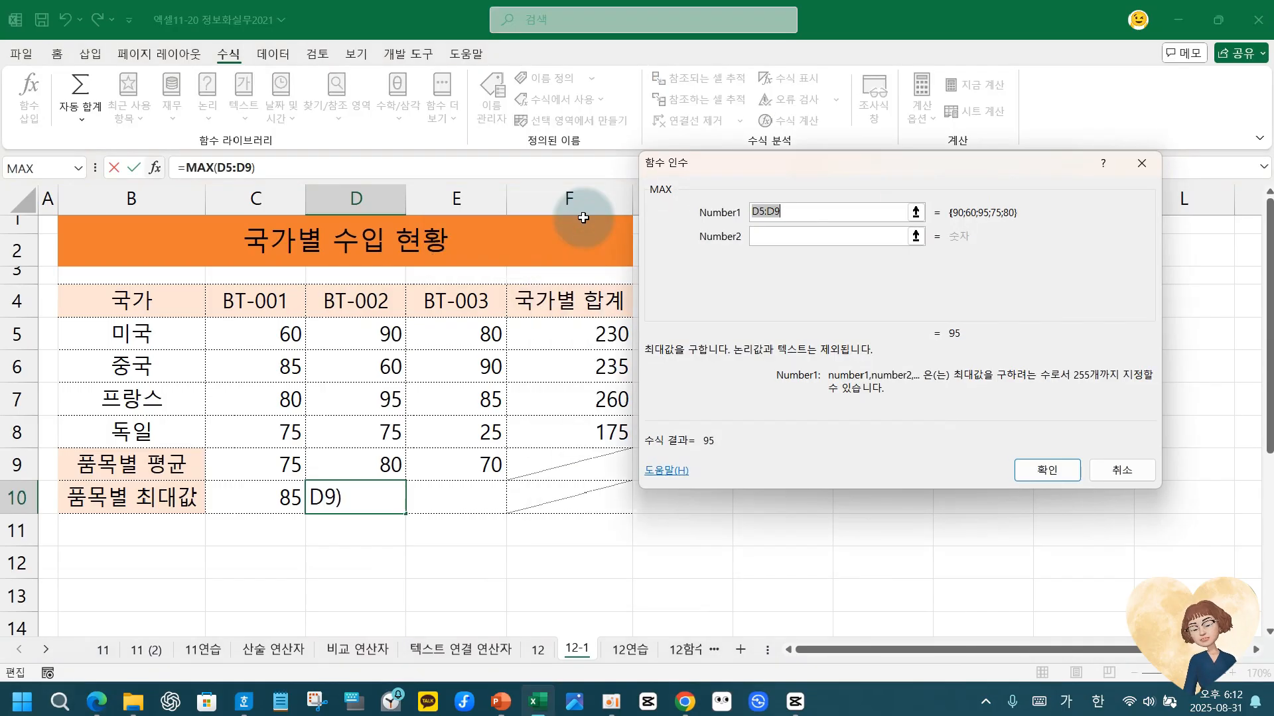
click(1120, 472)
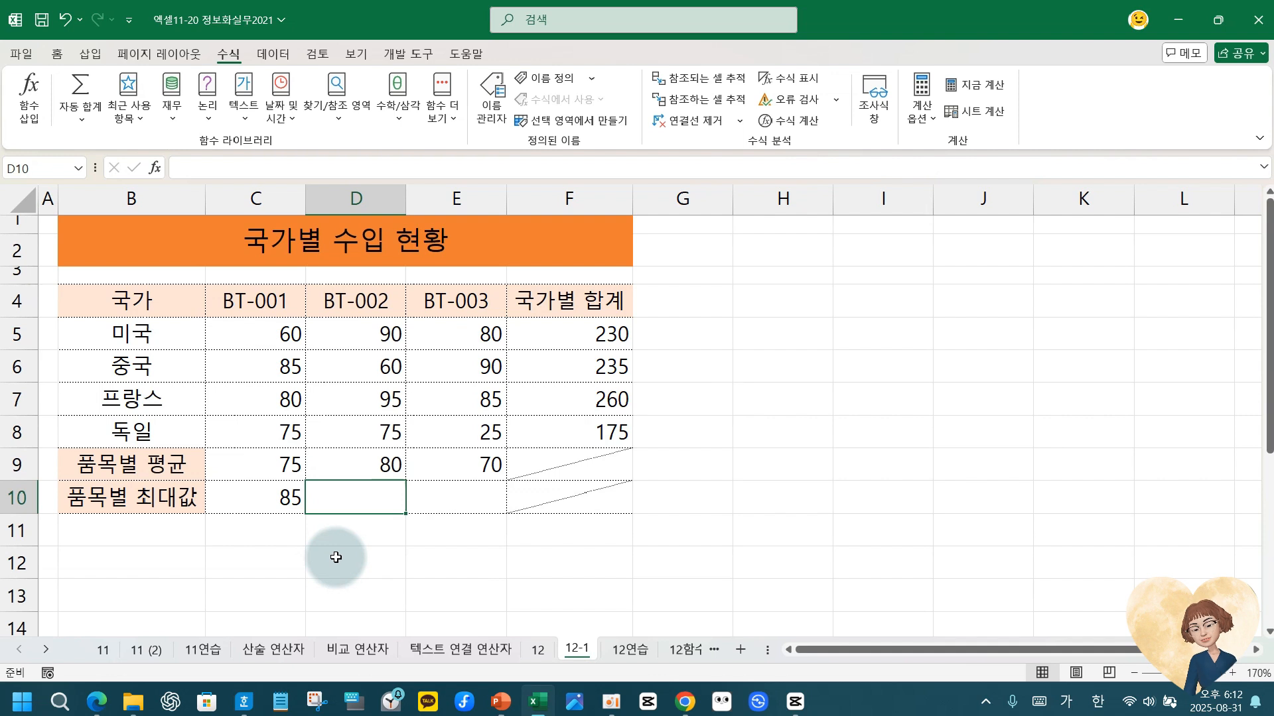
Enter the formula =max(d5:d8) directly in D10 for the BT-002 maximum.
text(=)
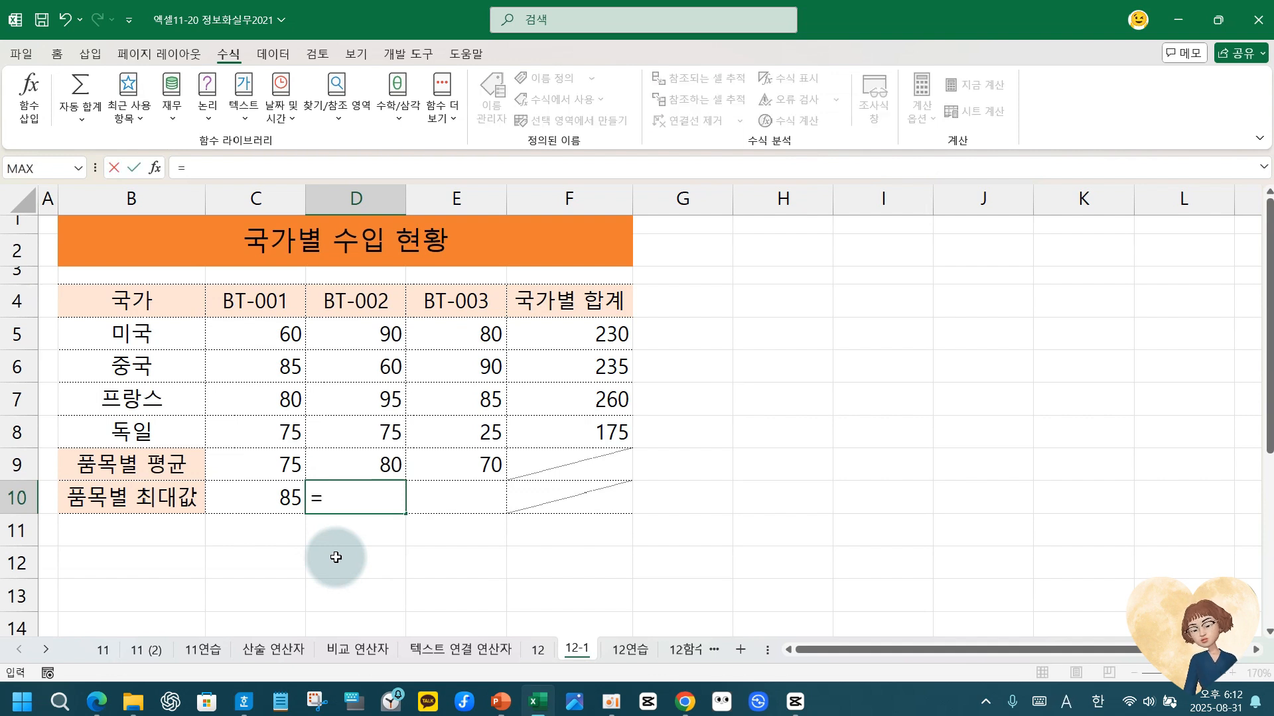
text(max)
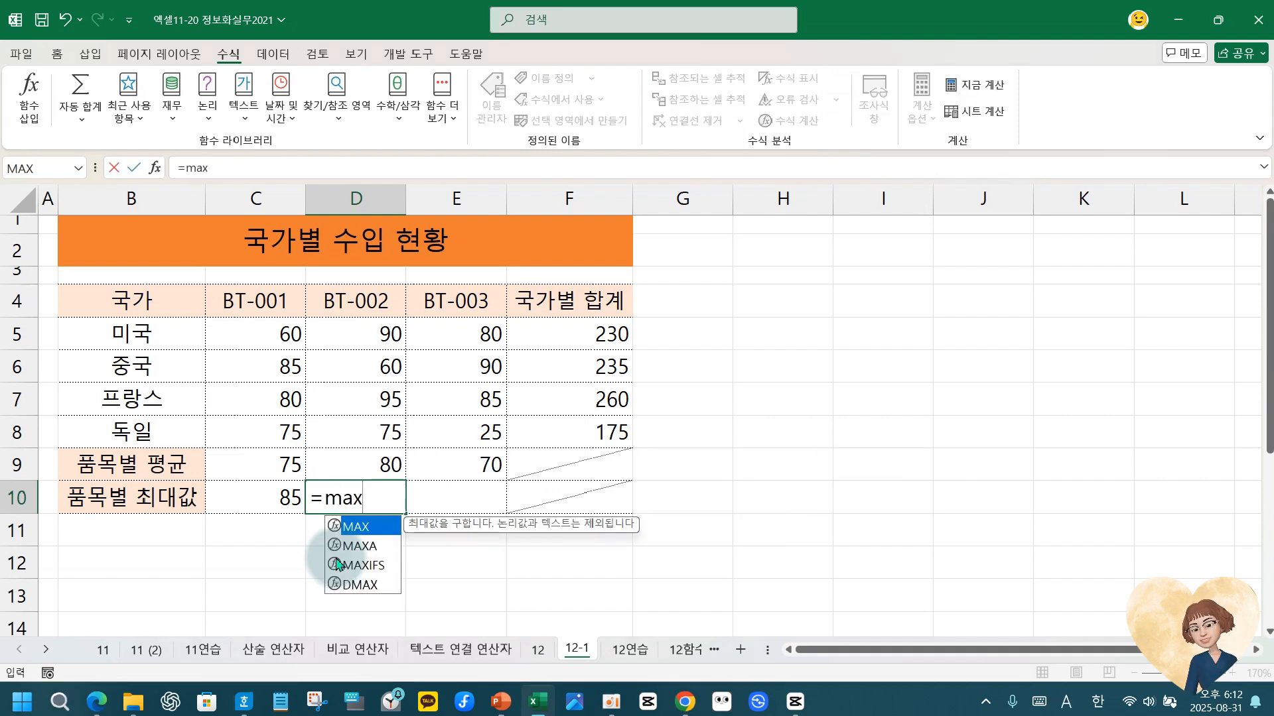
text(()
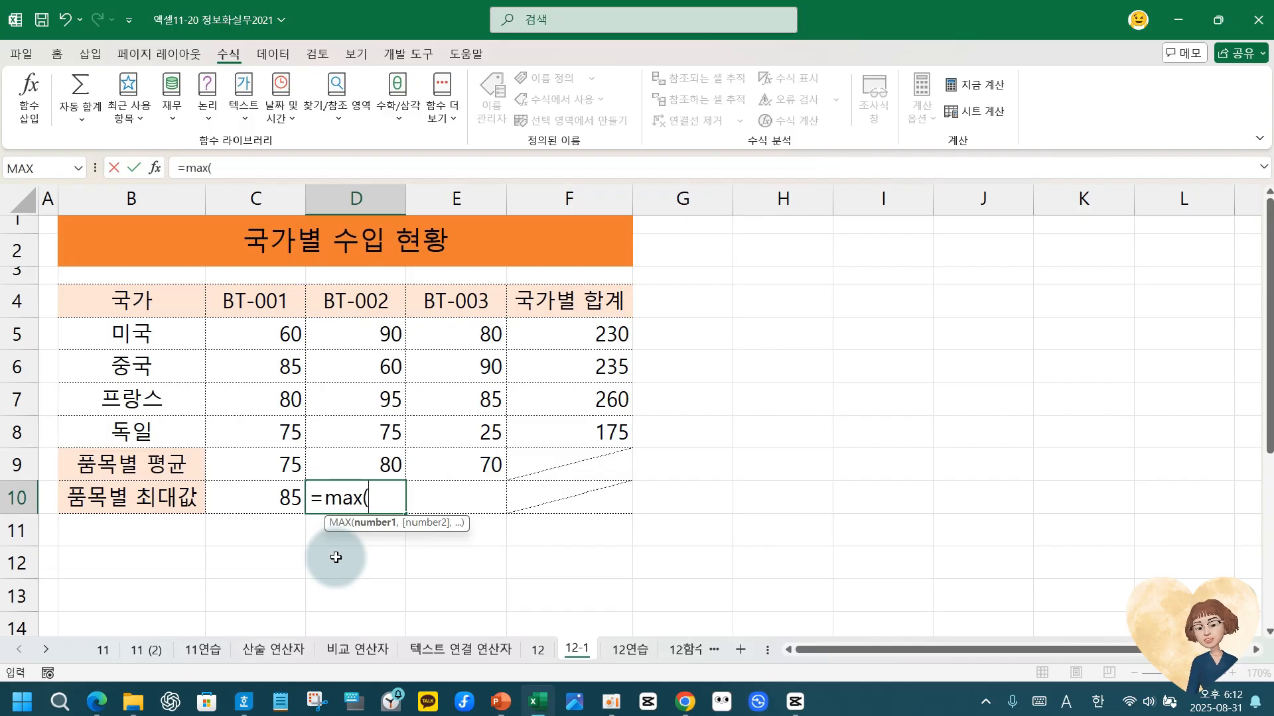
text(d5:)
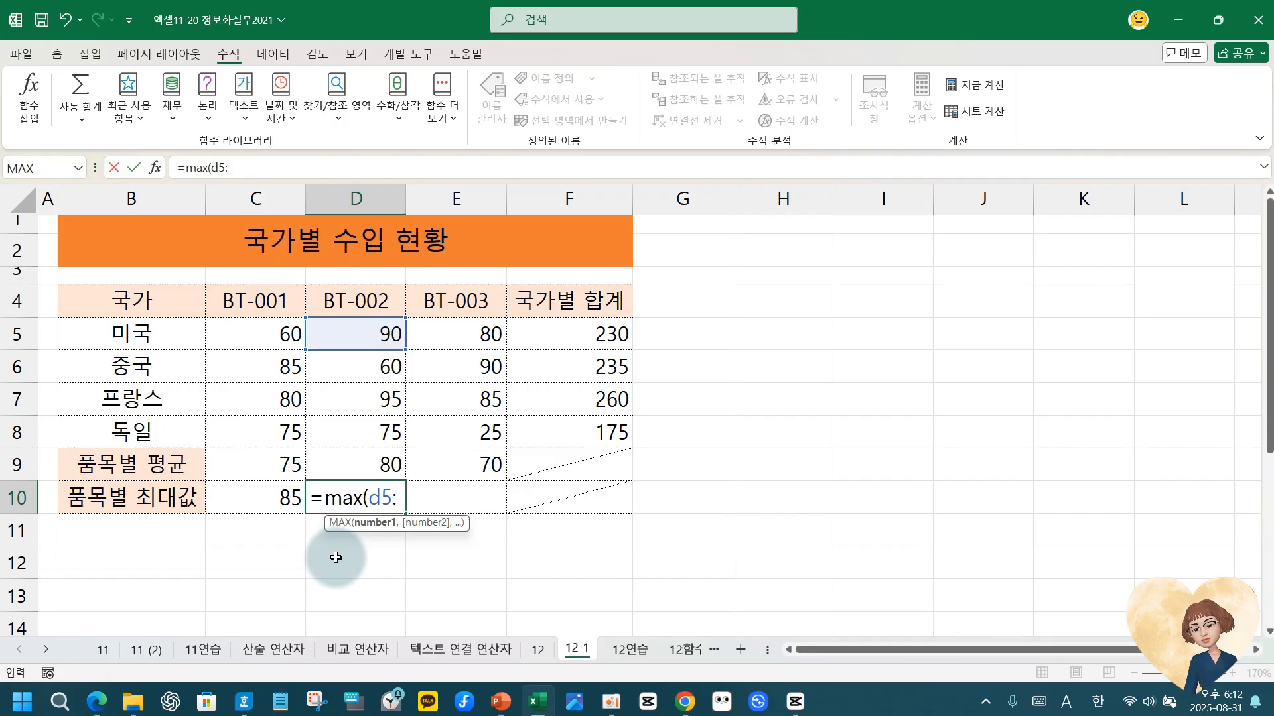
text(d8))
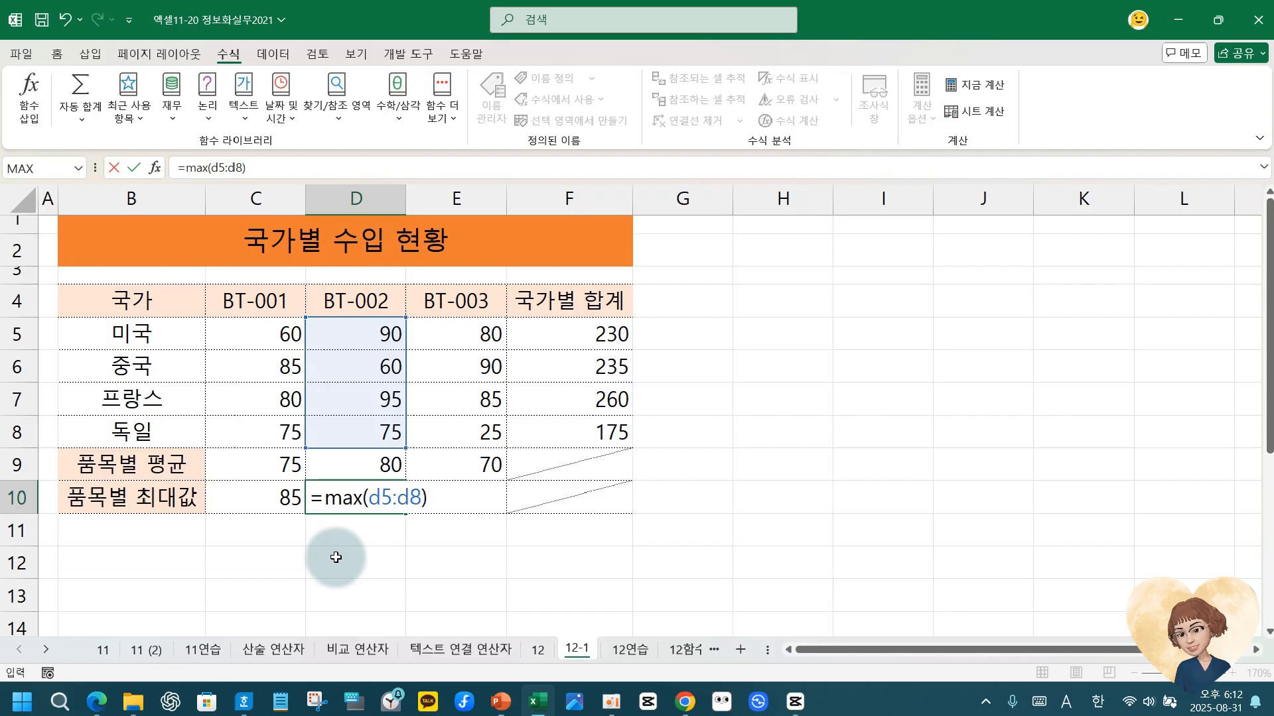
key(Return)
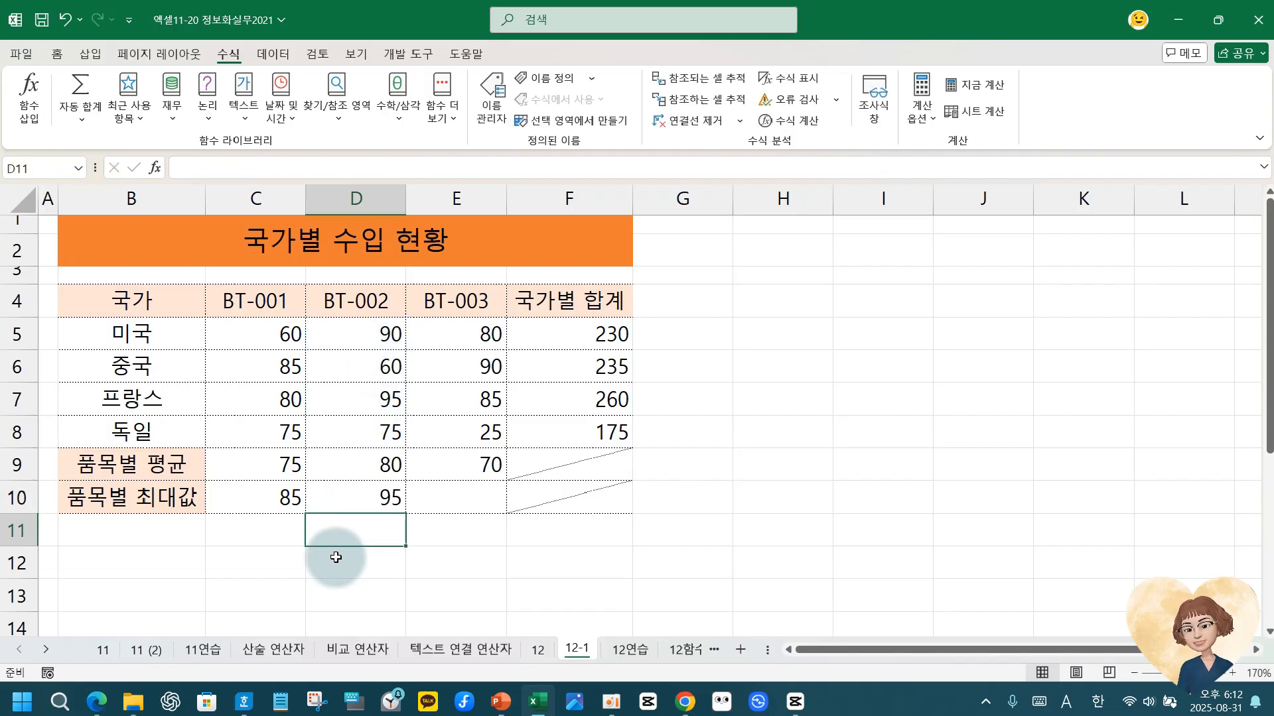
Fill the MAX formula from D10 across to E10 for the BT-003 maximum.
click(394, 507)
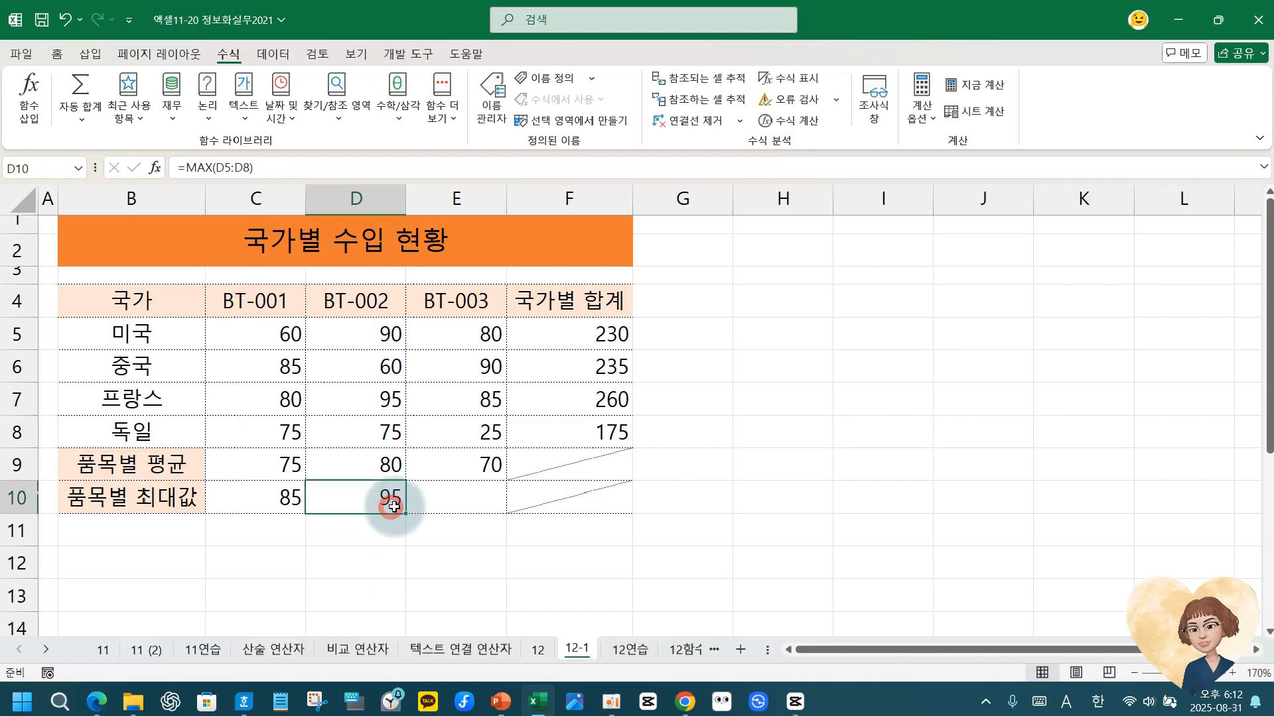
click(406, 513)
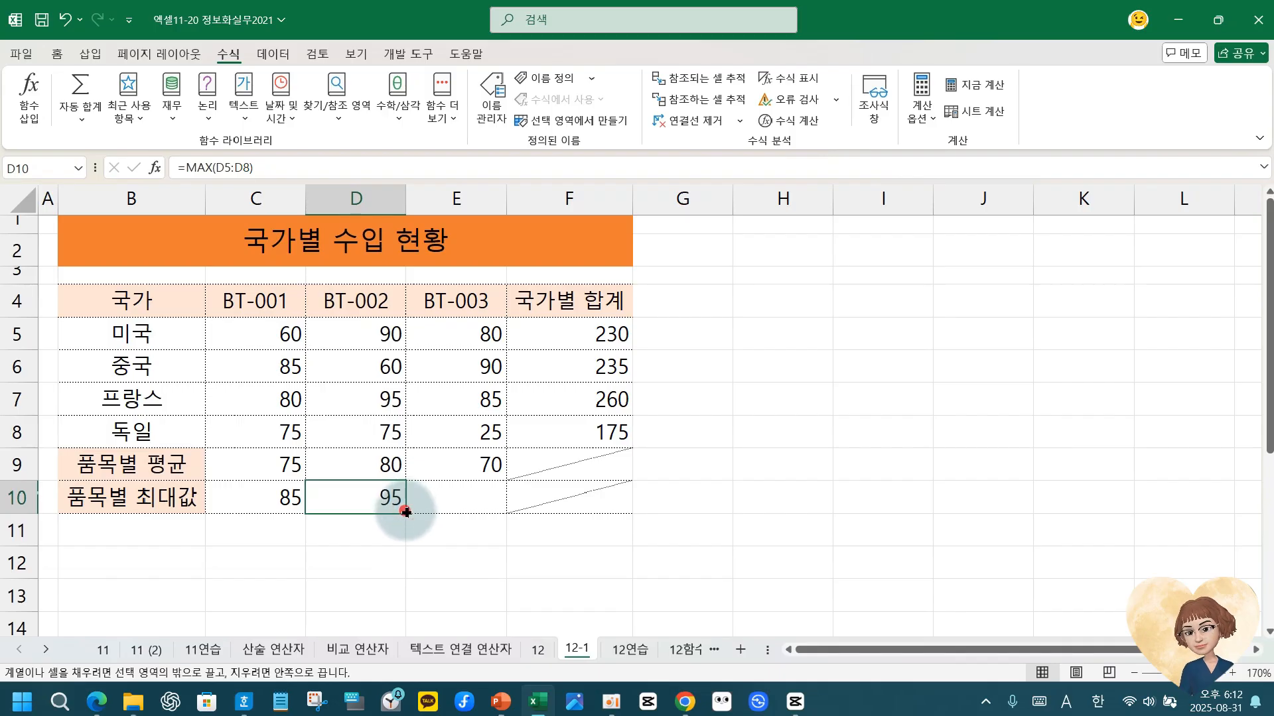
drag(406, 513, 442, 501)
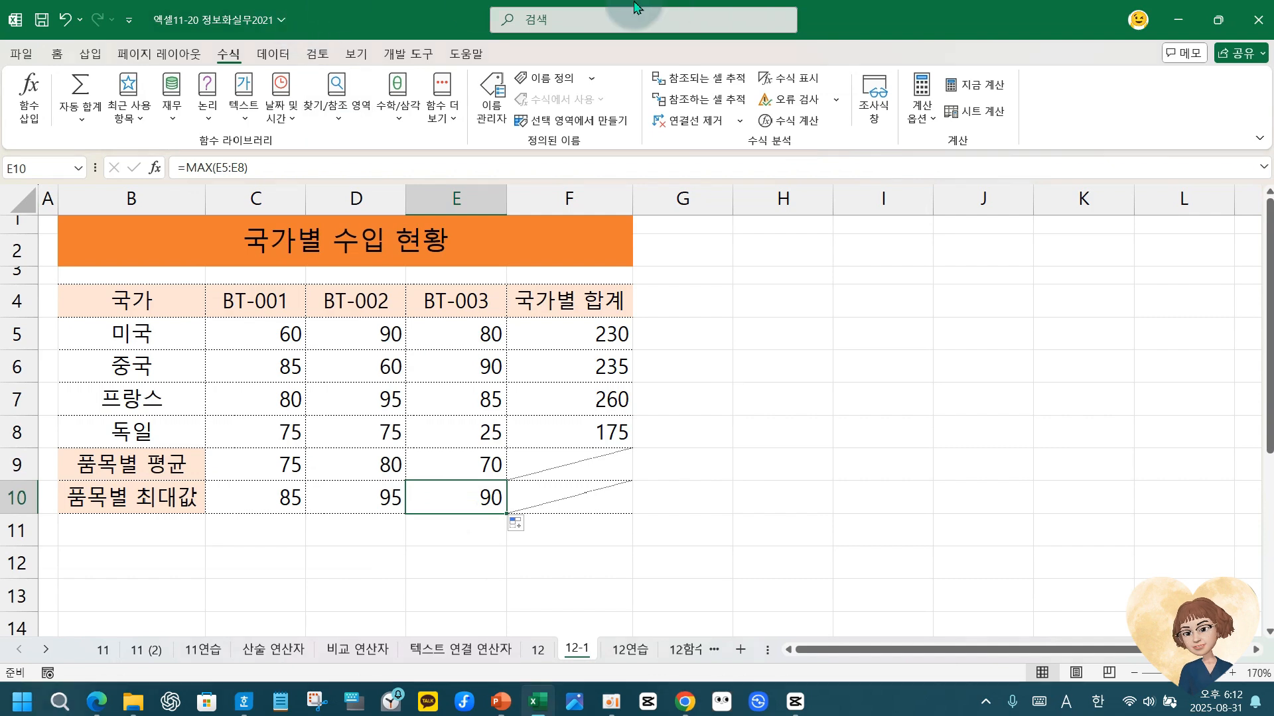
Examine the 쇼핑몰 구축 과정 평가 table on worksheet 12연습, including the font formatting of its title, headings and row labels.
click(628, 650)
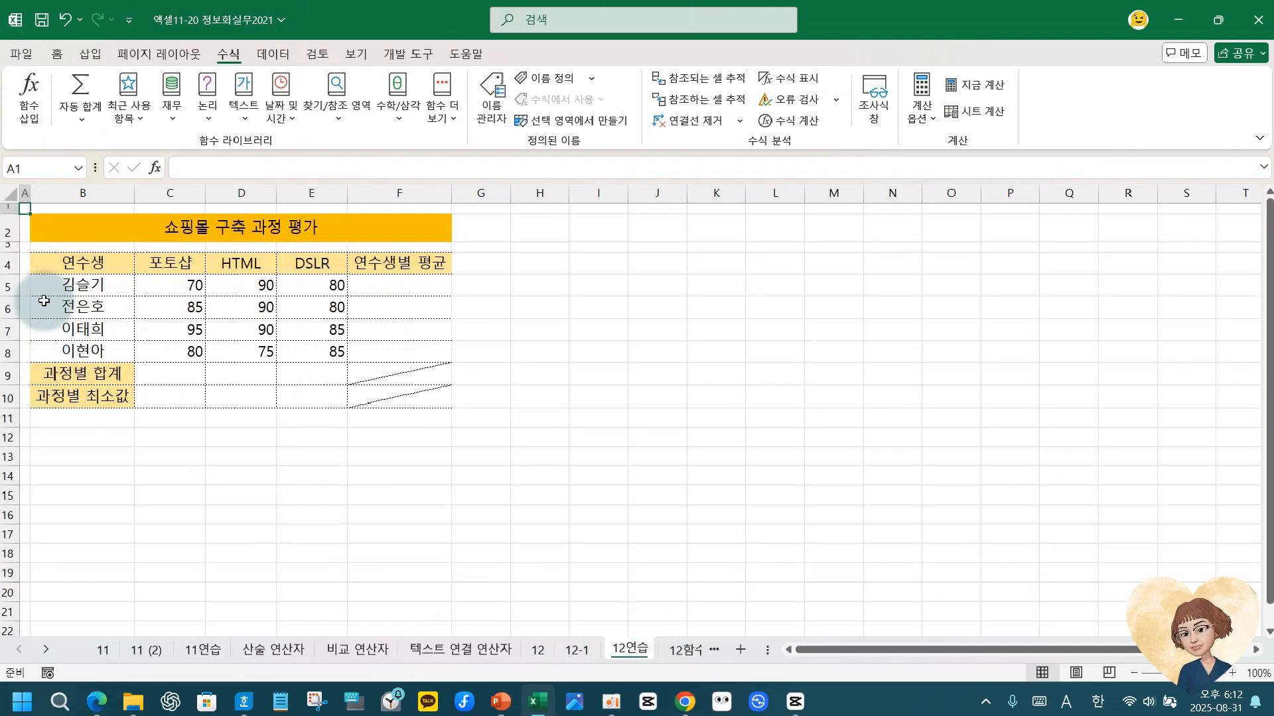
click(60, 260)
click(119, 232)
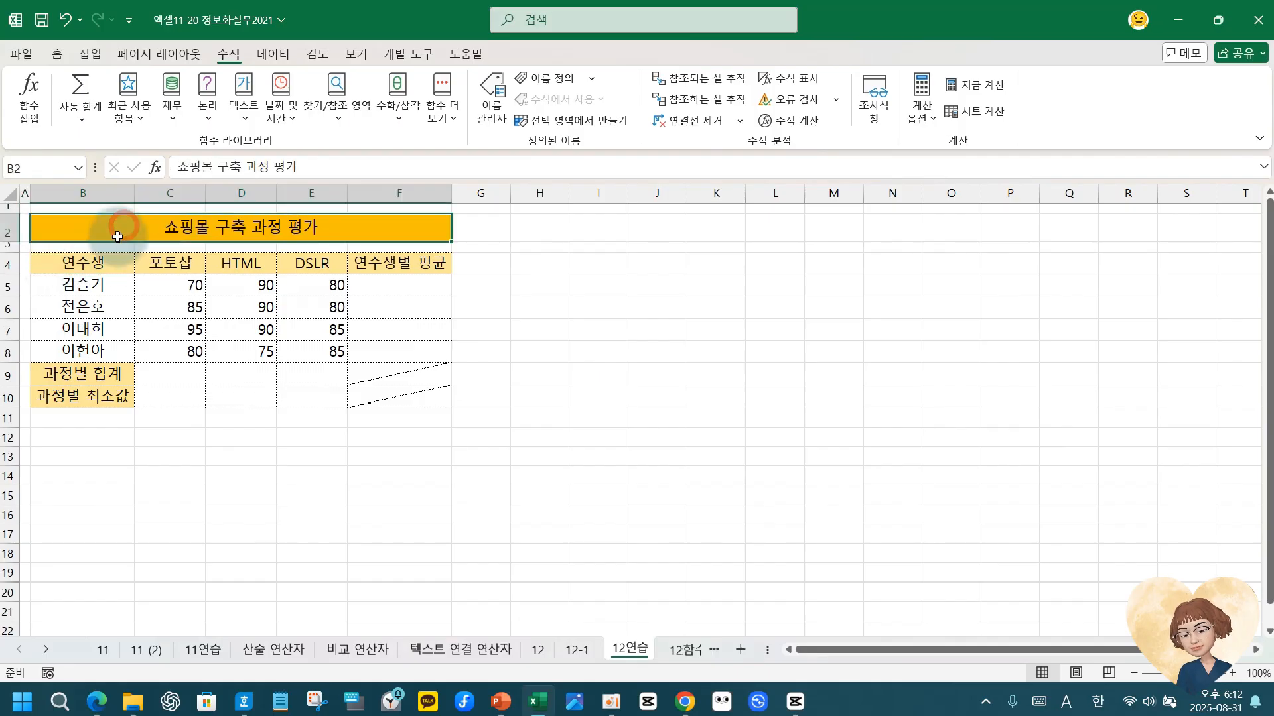
click(56, 54)
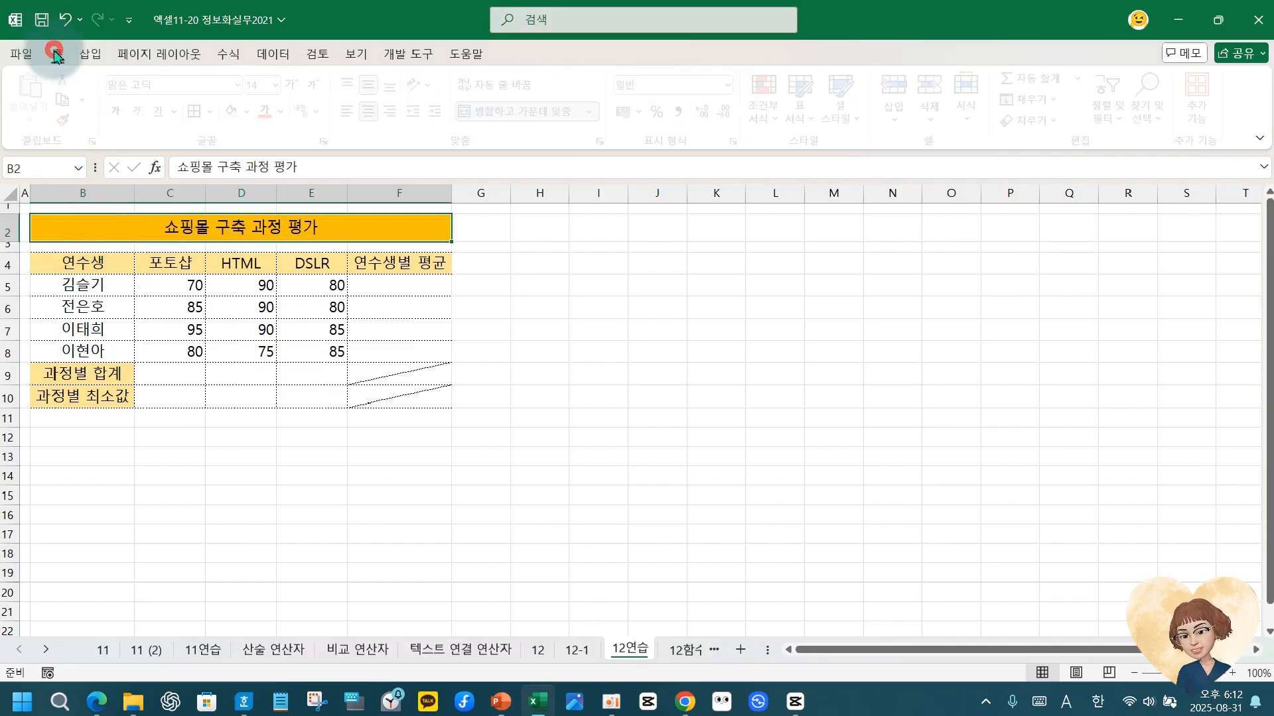
click(83, 268)
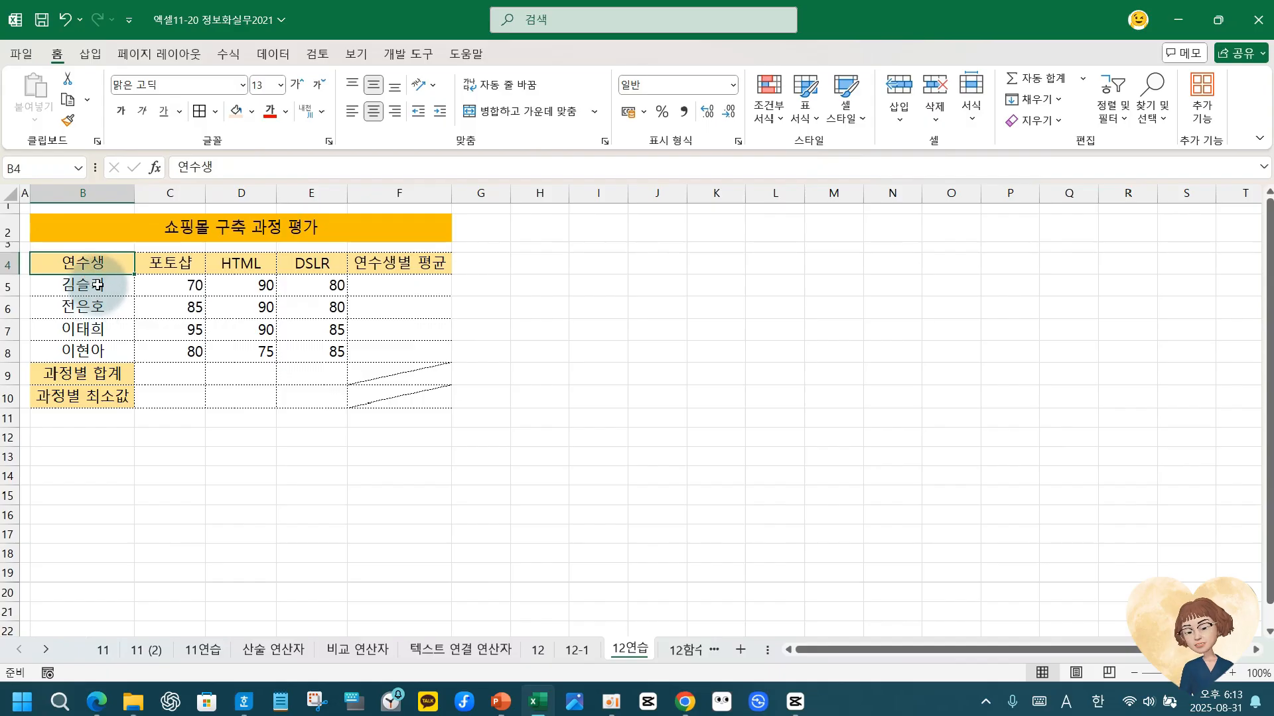
click(94, 228)
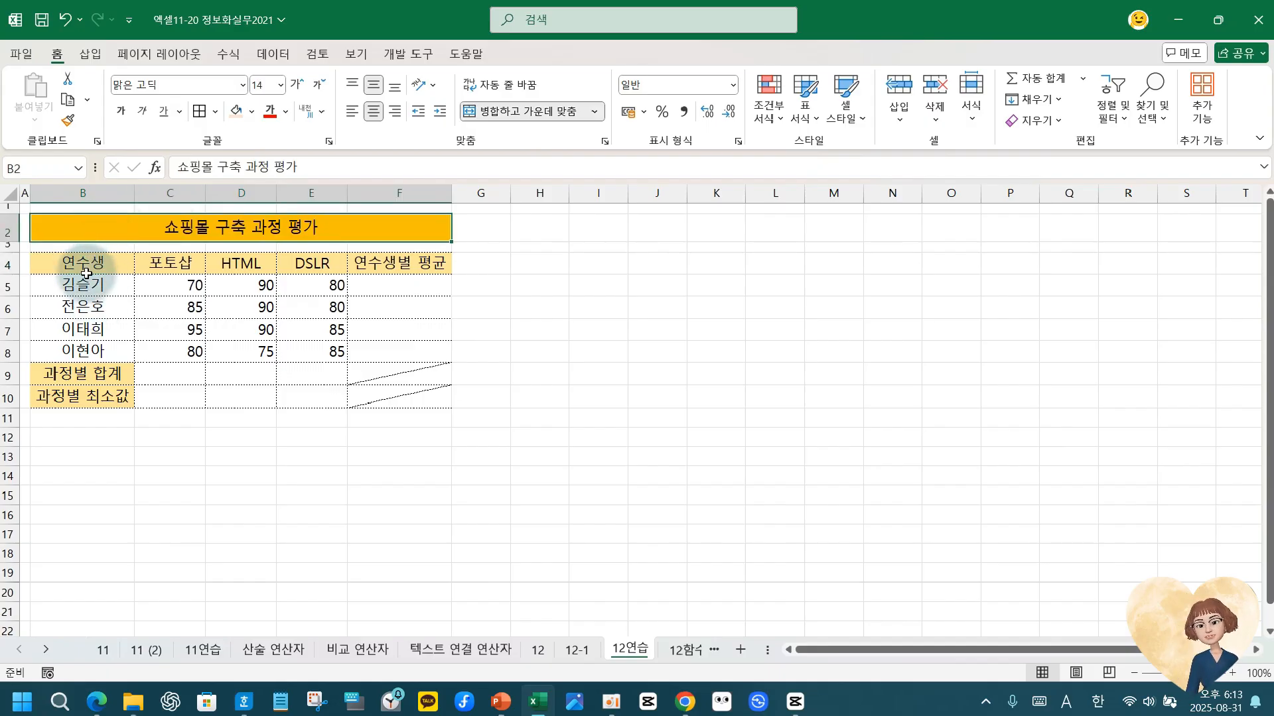
click(86, 273)
click(93, 396)
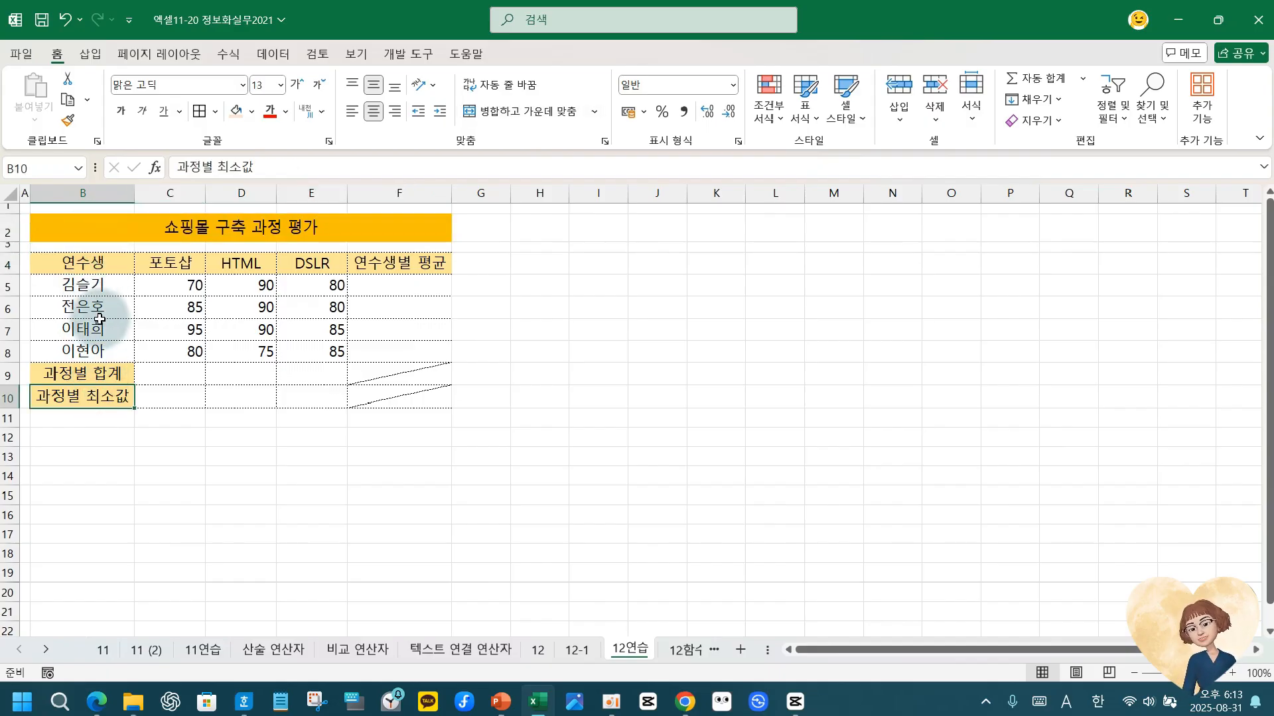
click(85, 286)
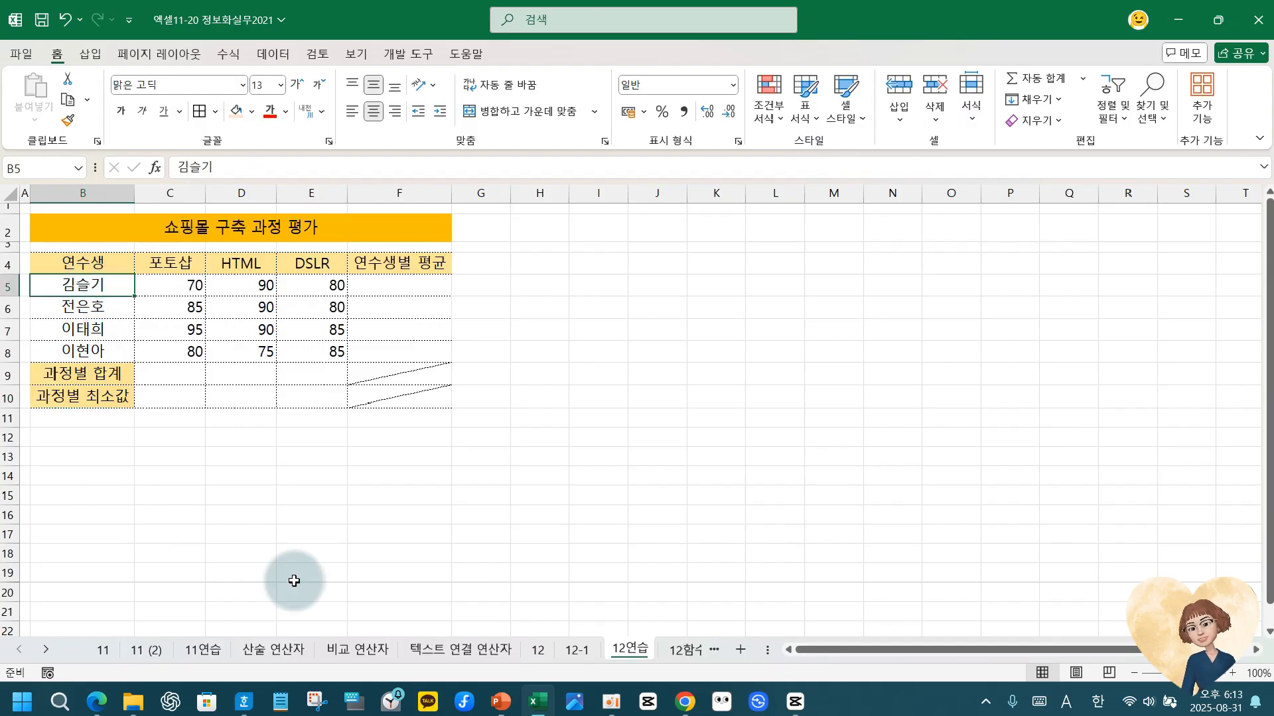
Add a blank worksheet after 12연습, look back at the sample table, and return to the new sheet.
click(741, 650)
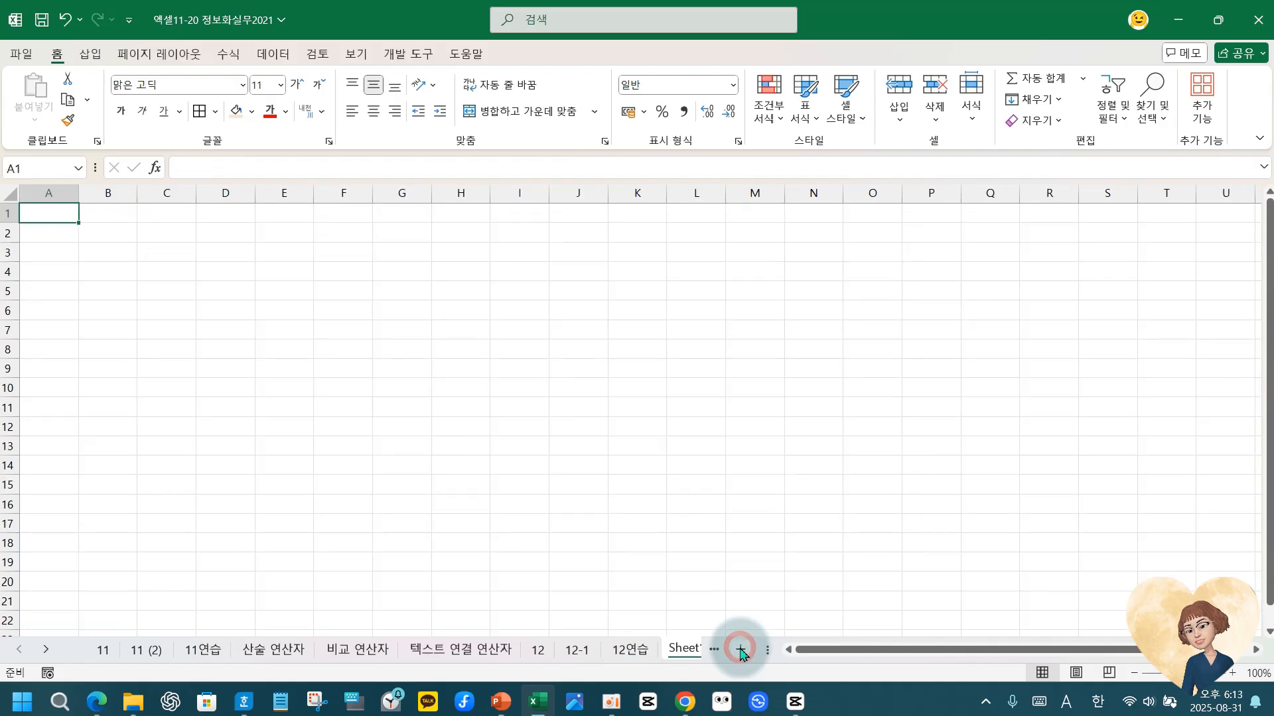
click(632, 652)
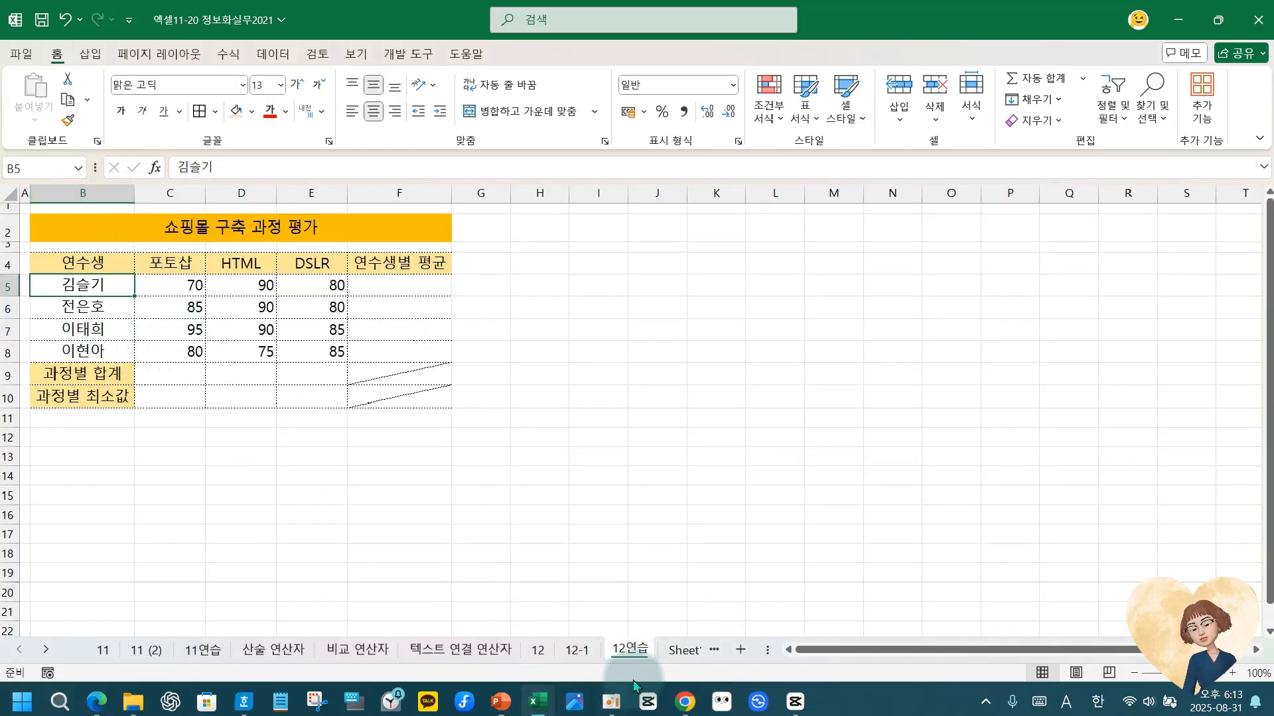
click(676, 650)
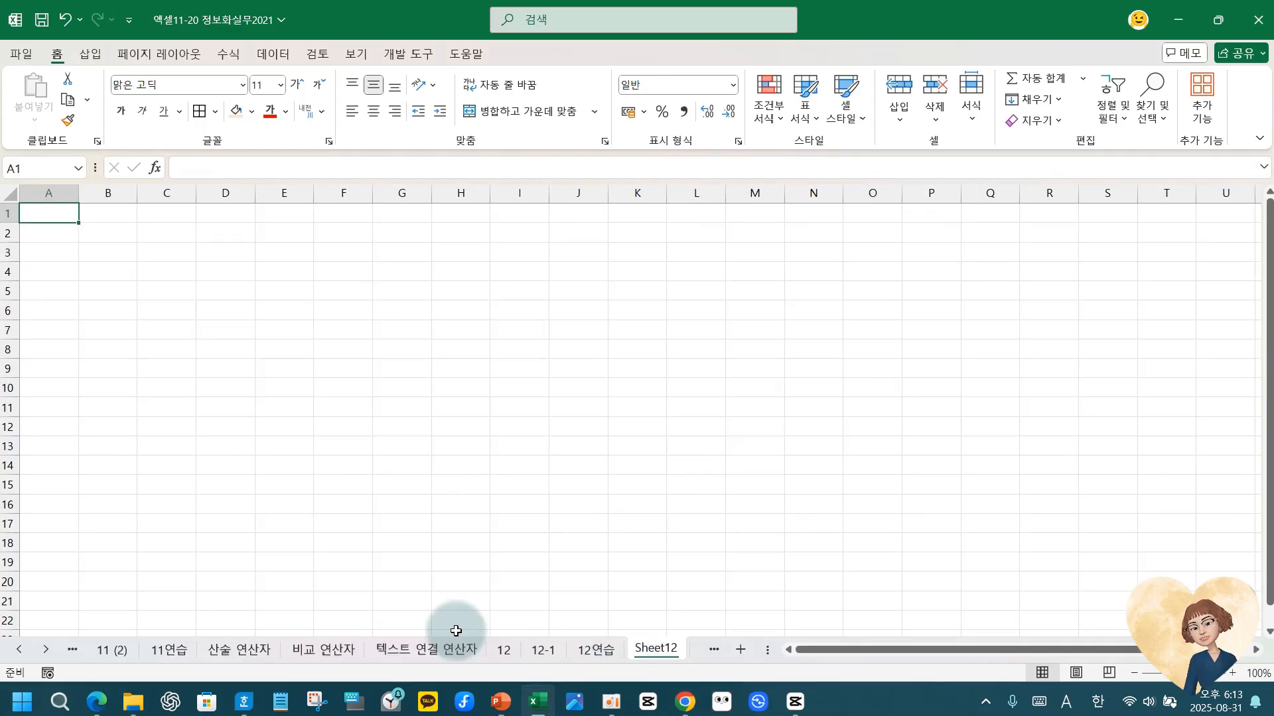
Set the width of column A to 1 on the new sheet.
click(46, 193)
right_click(46, 193)
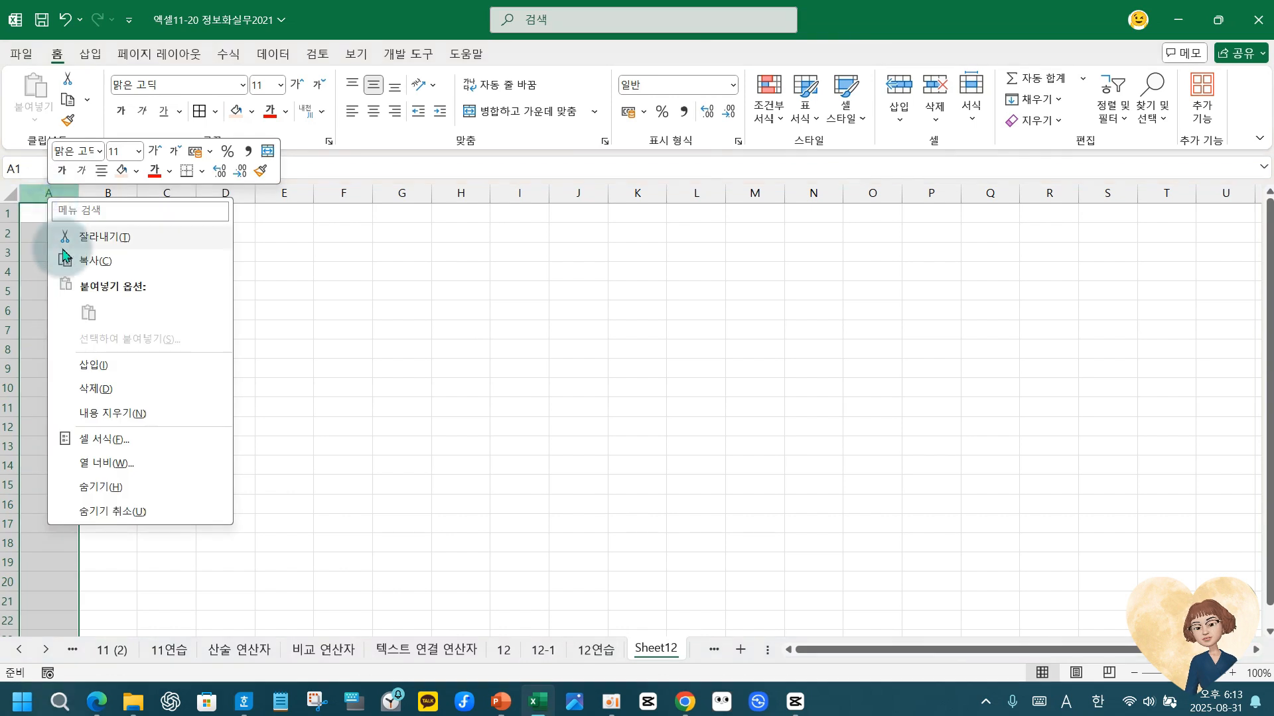
click(110, 461)
text(1)
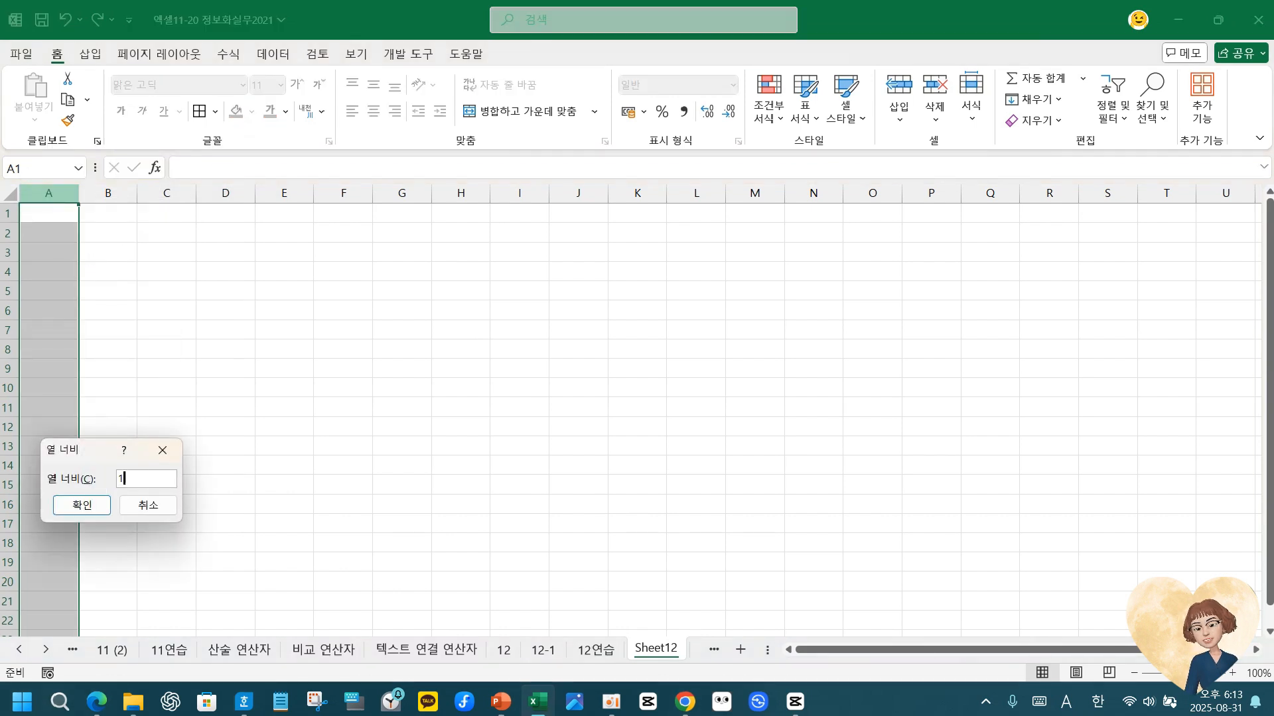
key(Return)
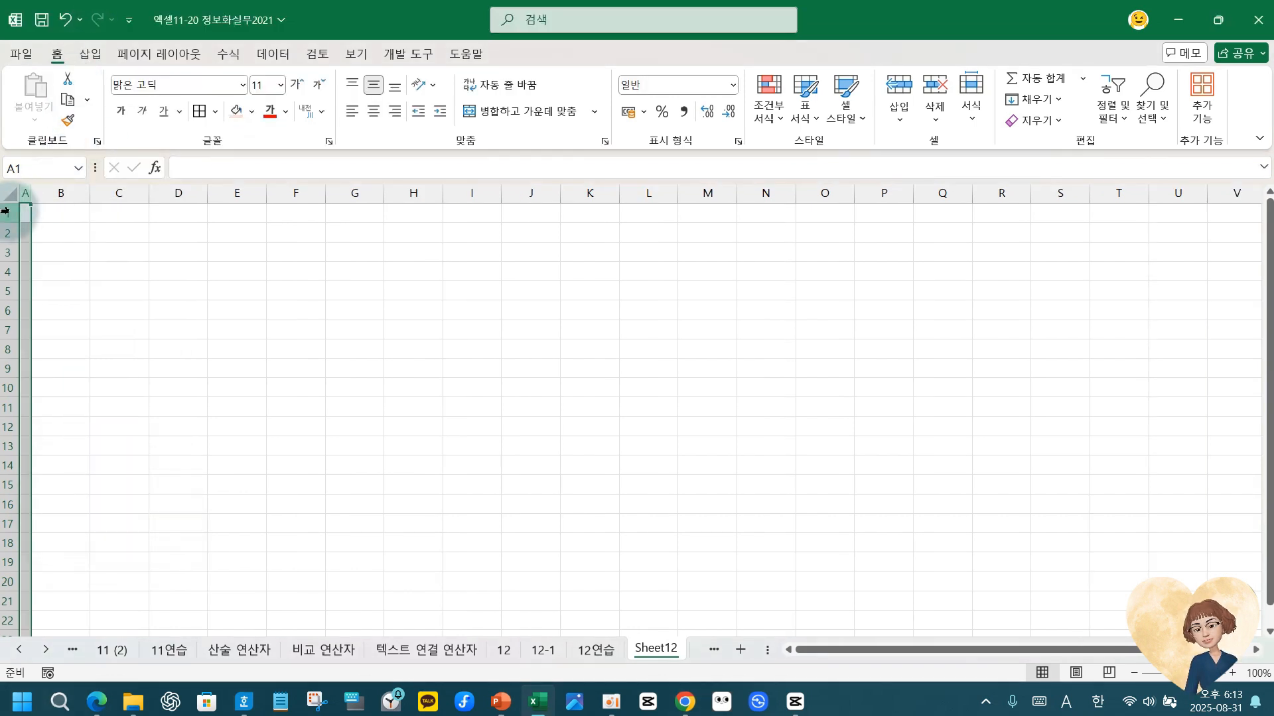
Set the height of rows 1 and 3 together to 10.
click(8, 213)
ctrl+click(6, 251)
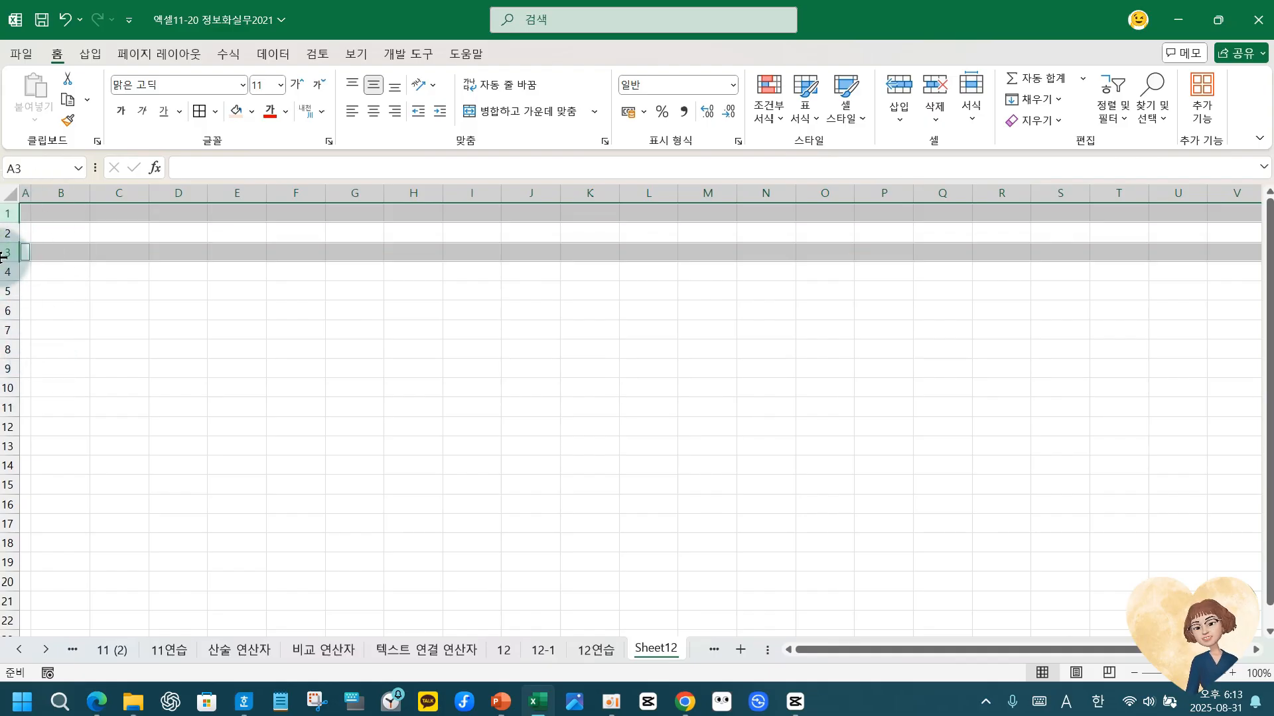
right_click(3, 252)
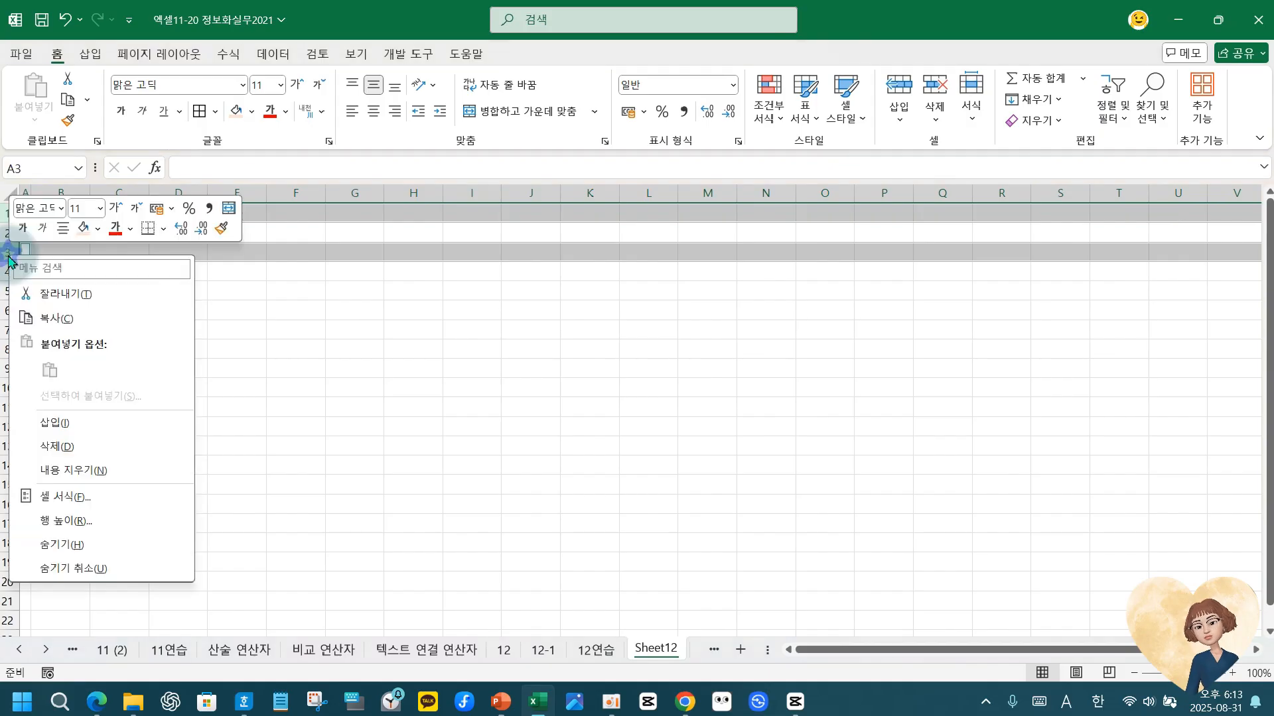
click(63, 521)
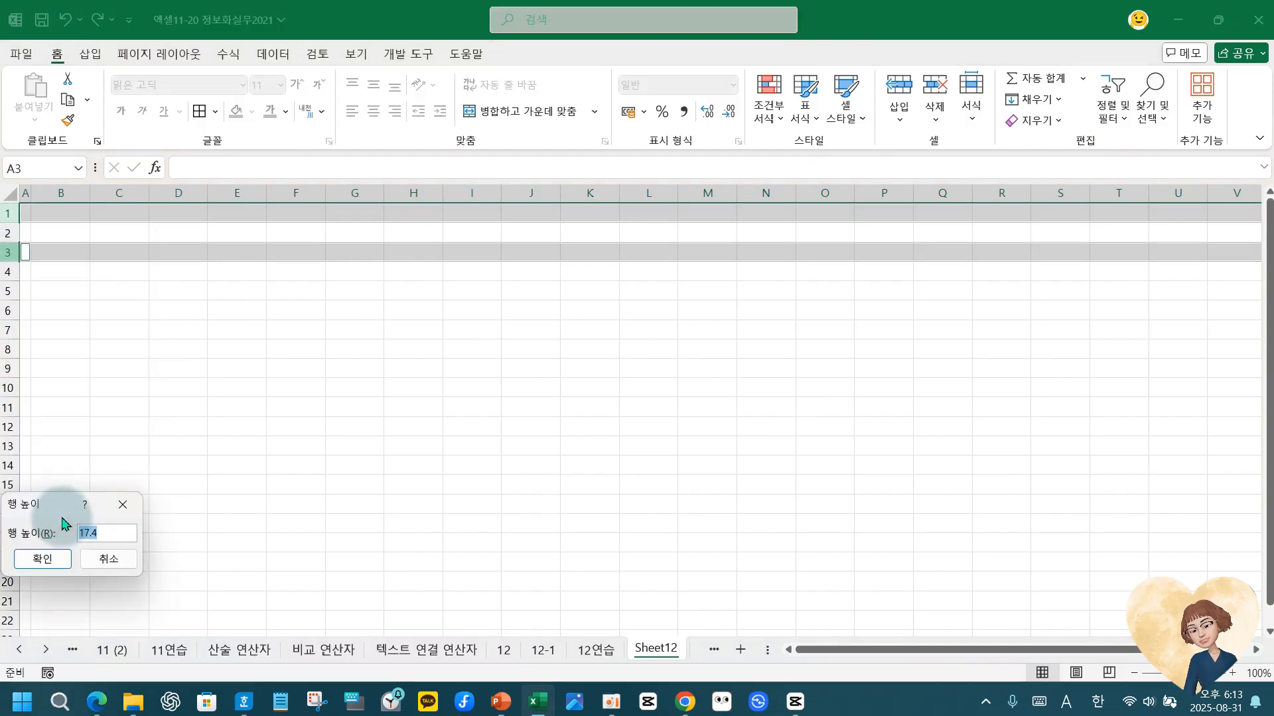
text(10)
key(Return)
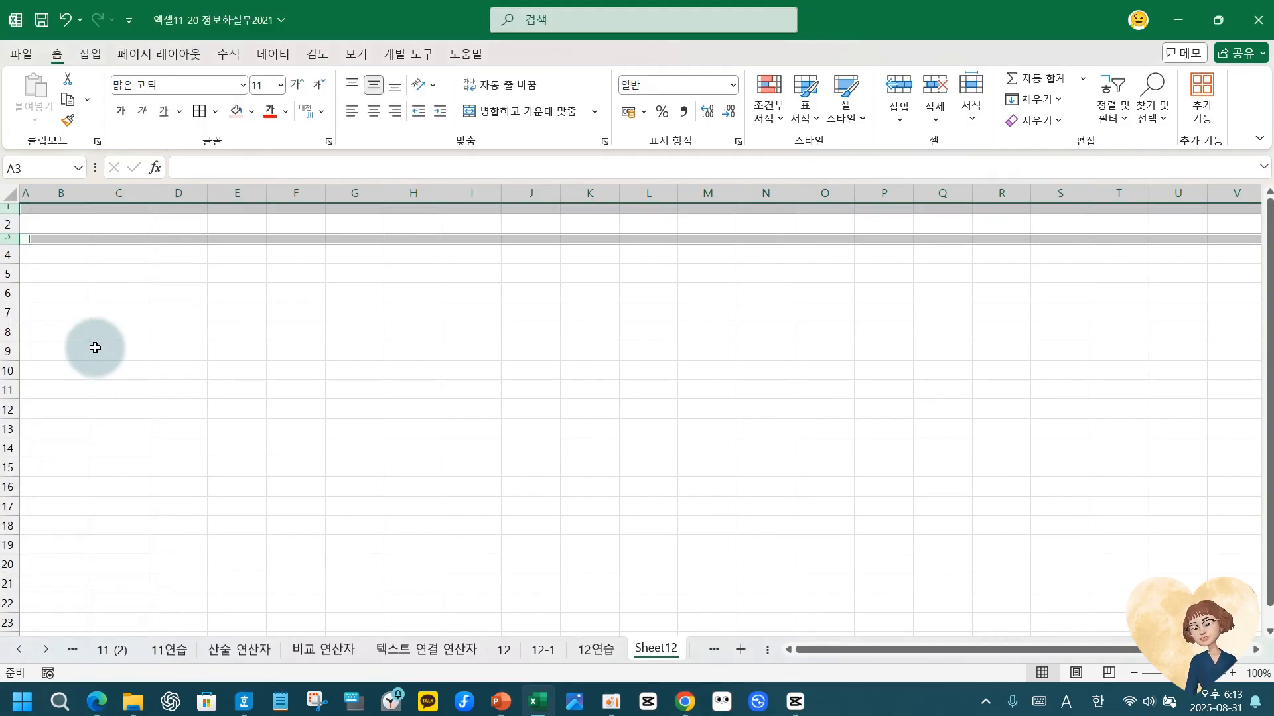
Enter the table title 쇼핑몰 구축 과정 평가 in B2.
click(61, 223)
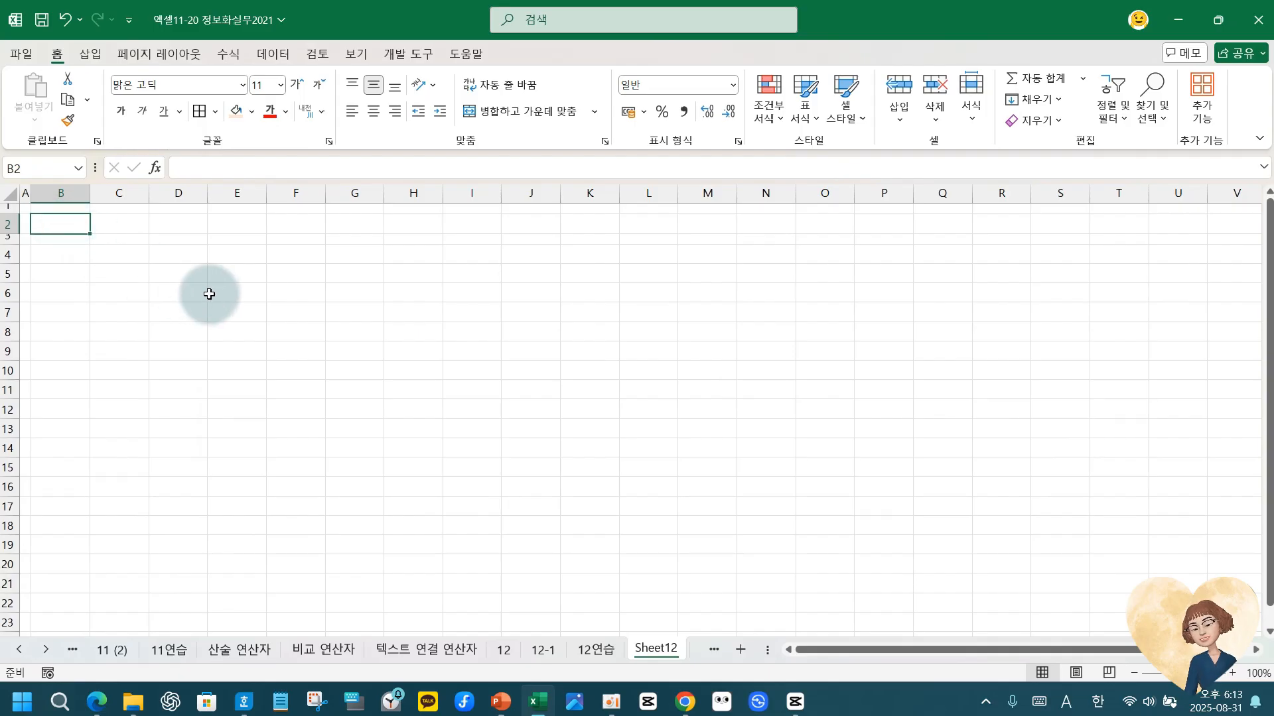
text(t)
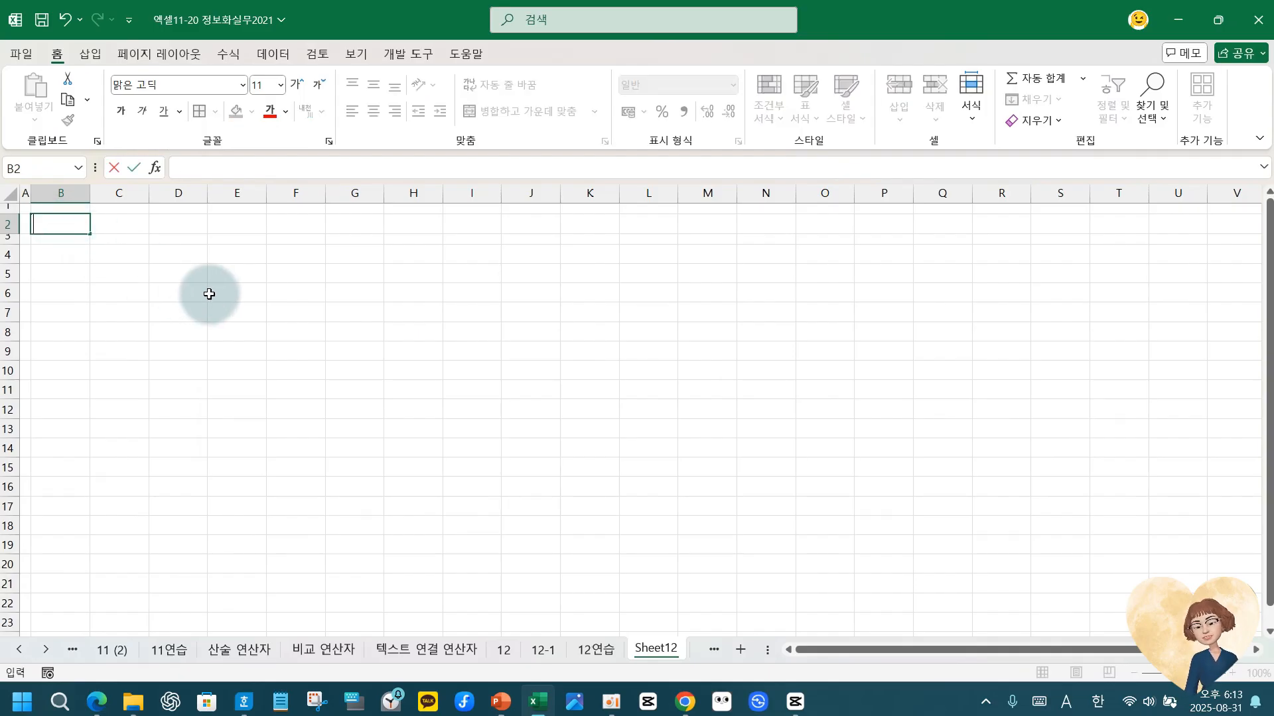
text(쇼핑몰 구)
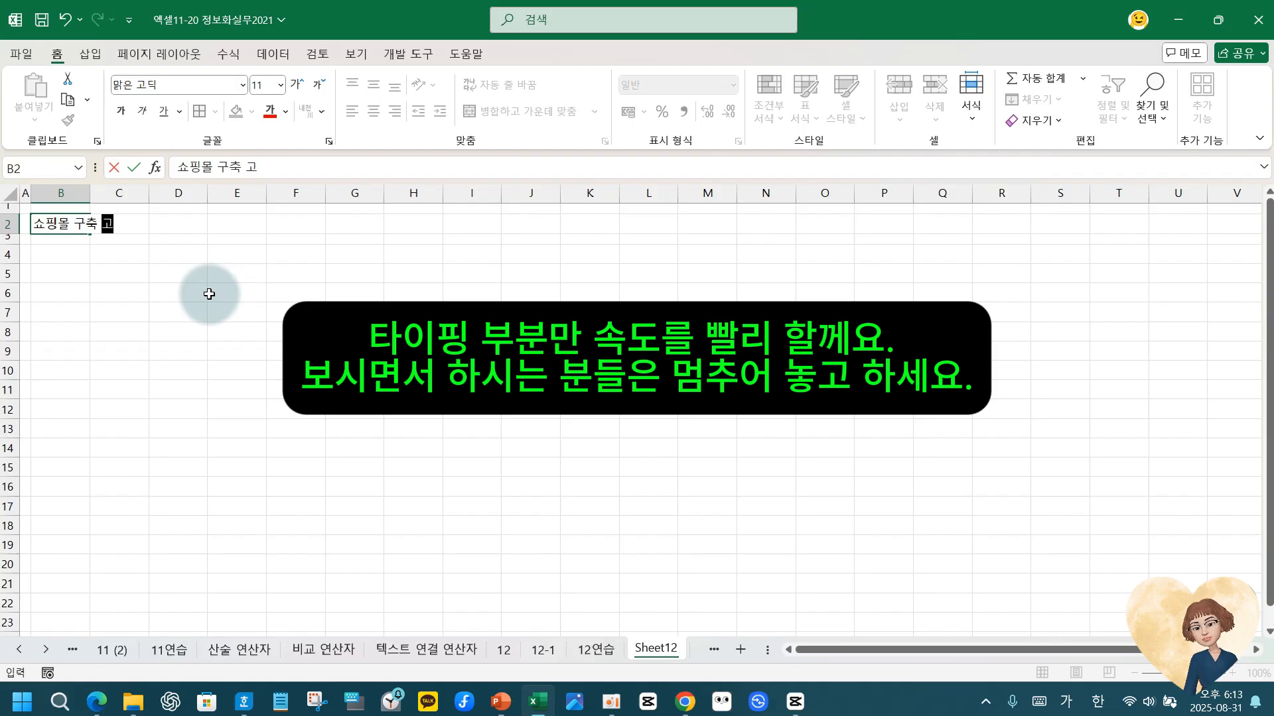
text(축 과정 평가)
key(Return)
key(Return)
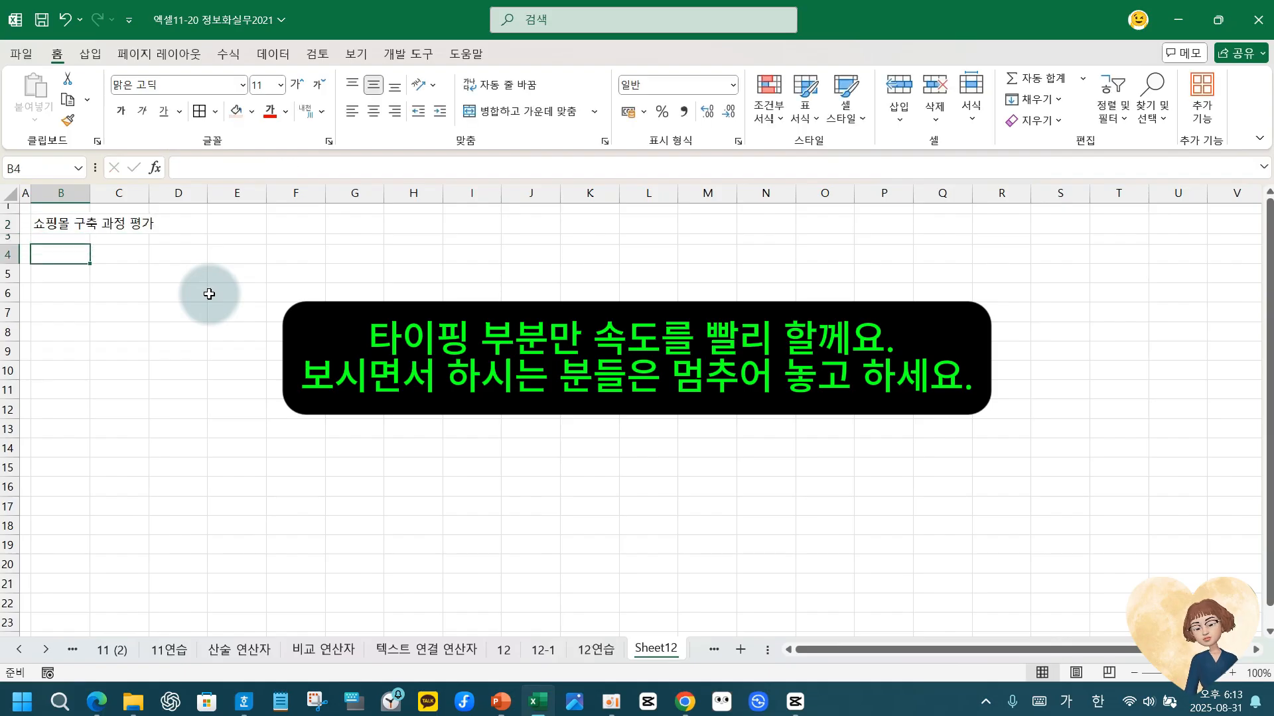
Enter the headings 연수생, 포토샵, HTML, DSLR and 연수생별 평균 across B4:F4.
text(연수생)
key(Tab)
text(포토샵)
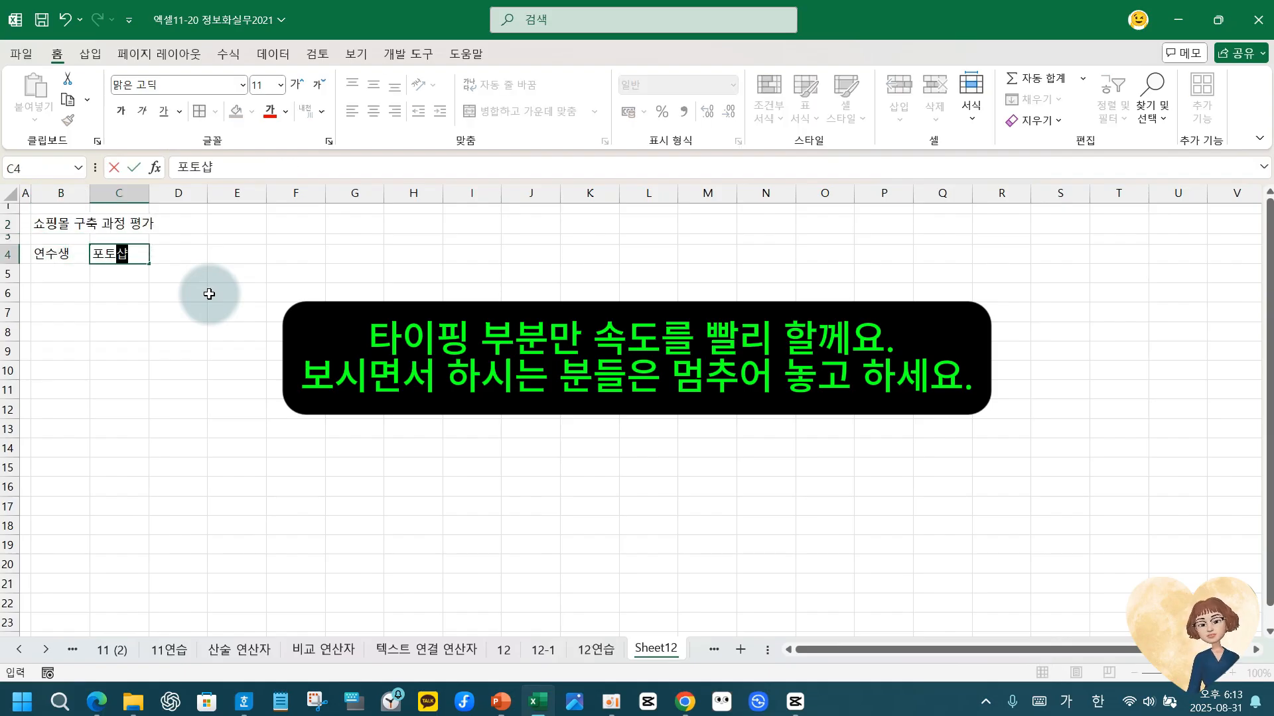
key(Tab)
text(Ht)
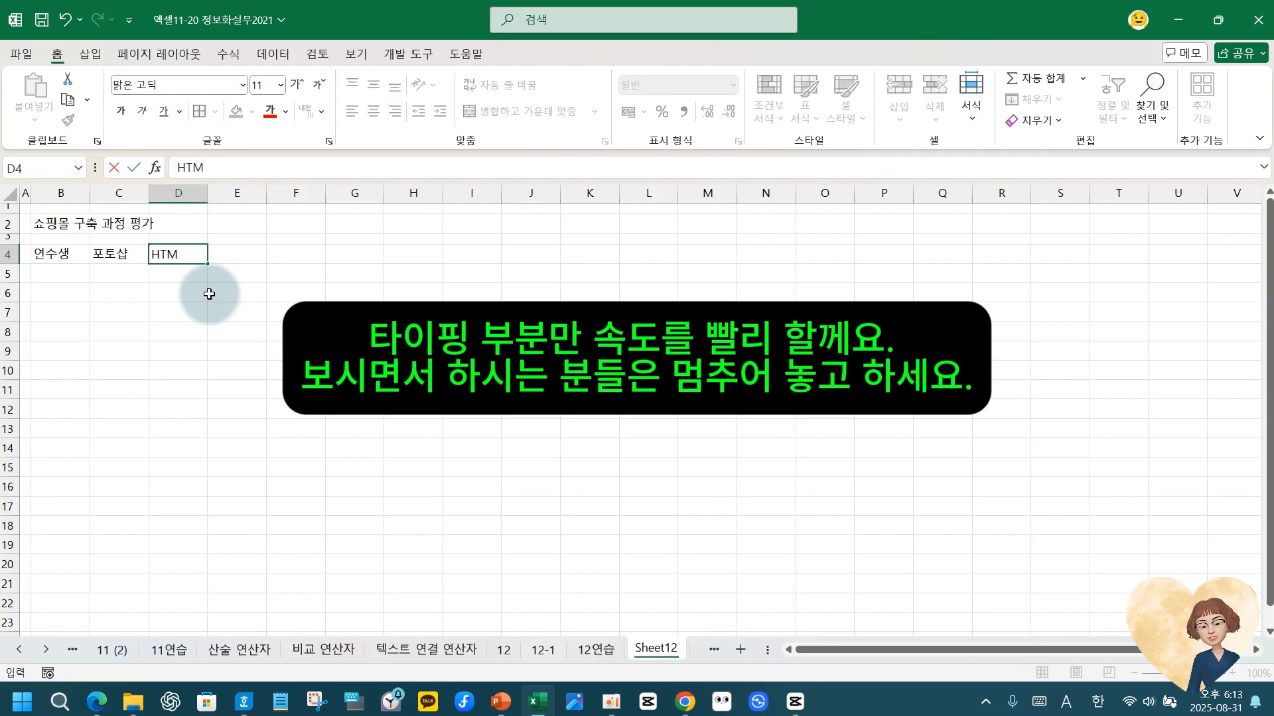
key(Tab)
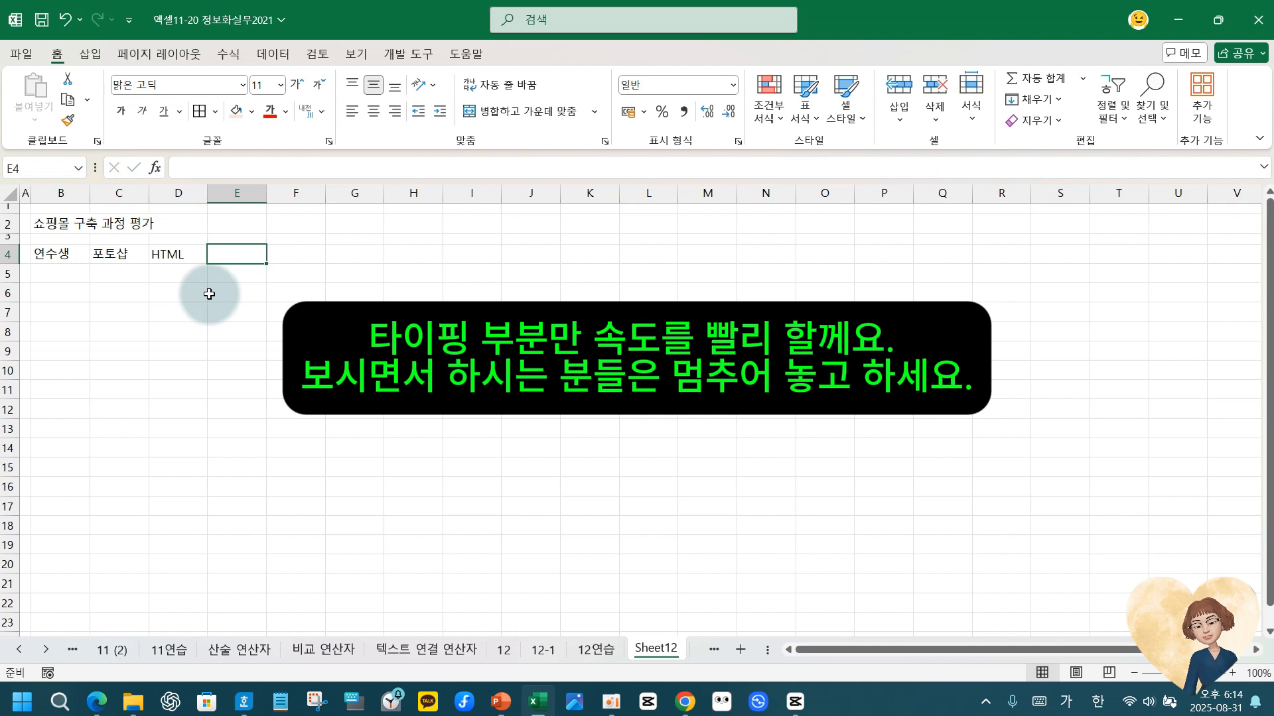
text(ㅇ)
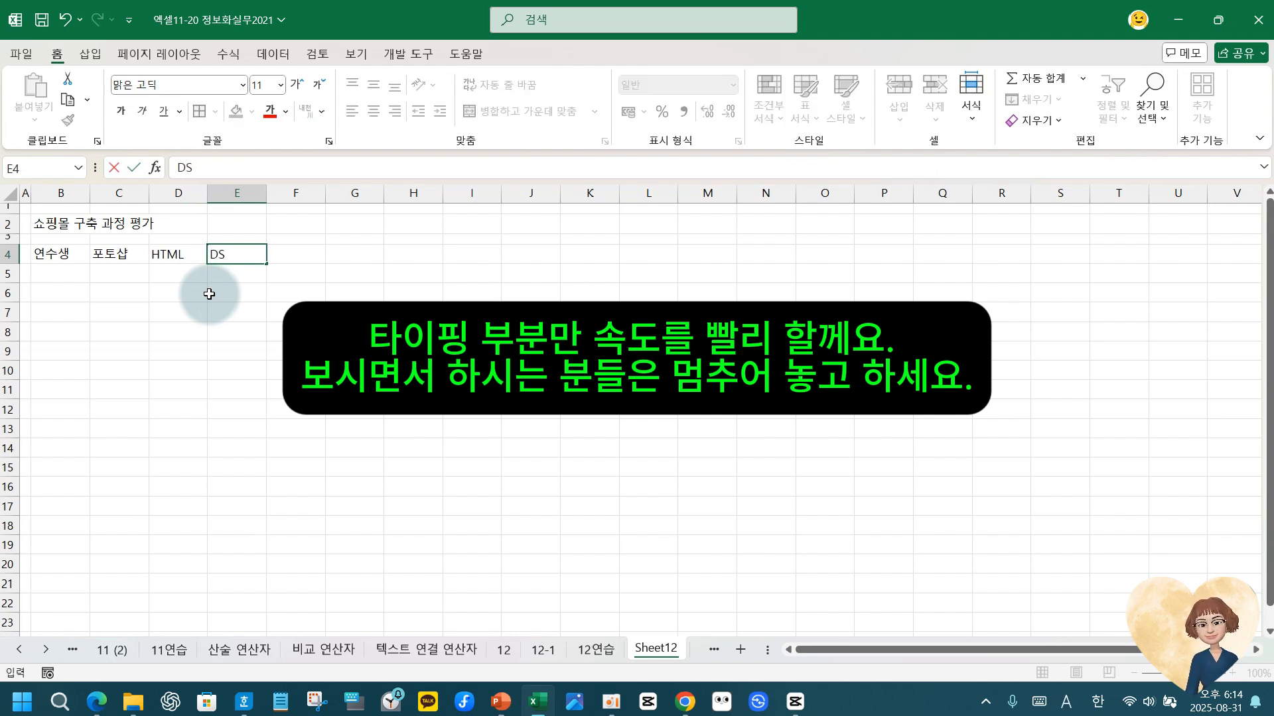
key(Tab)
text(연)
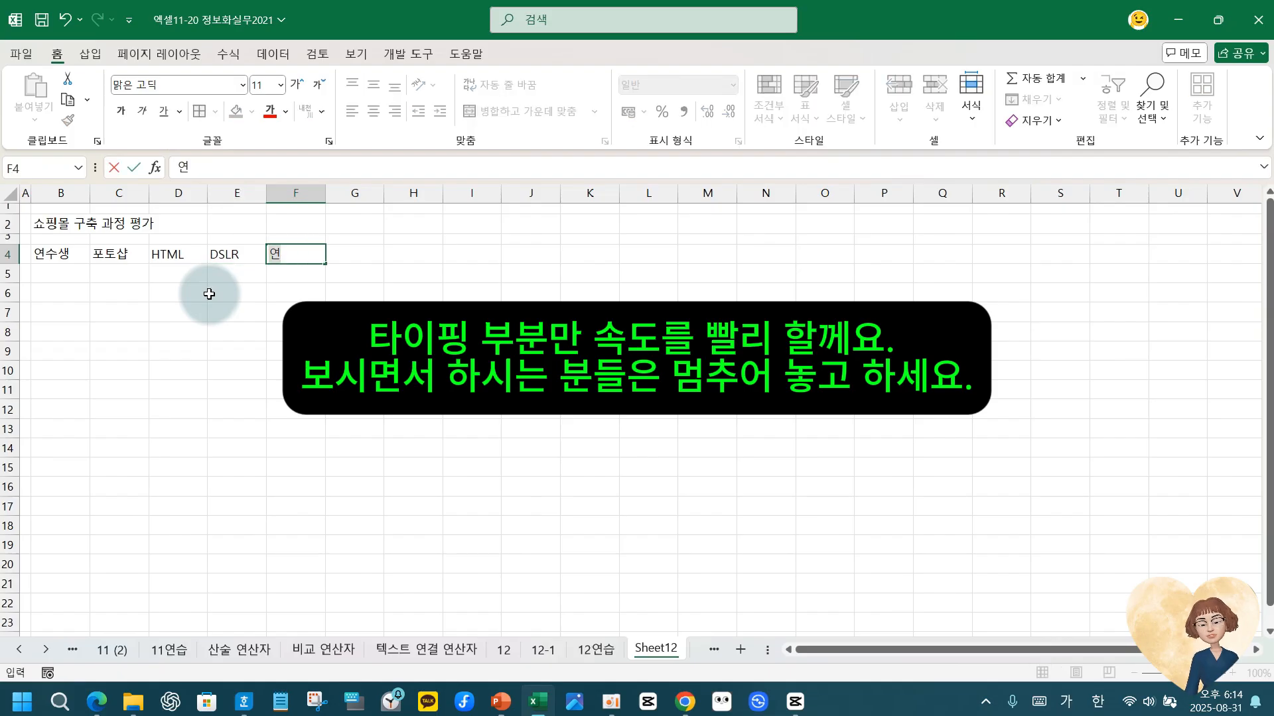
text(수생별 평)
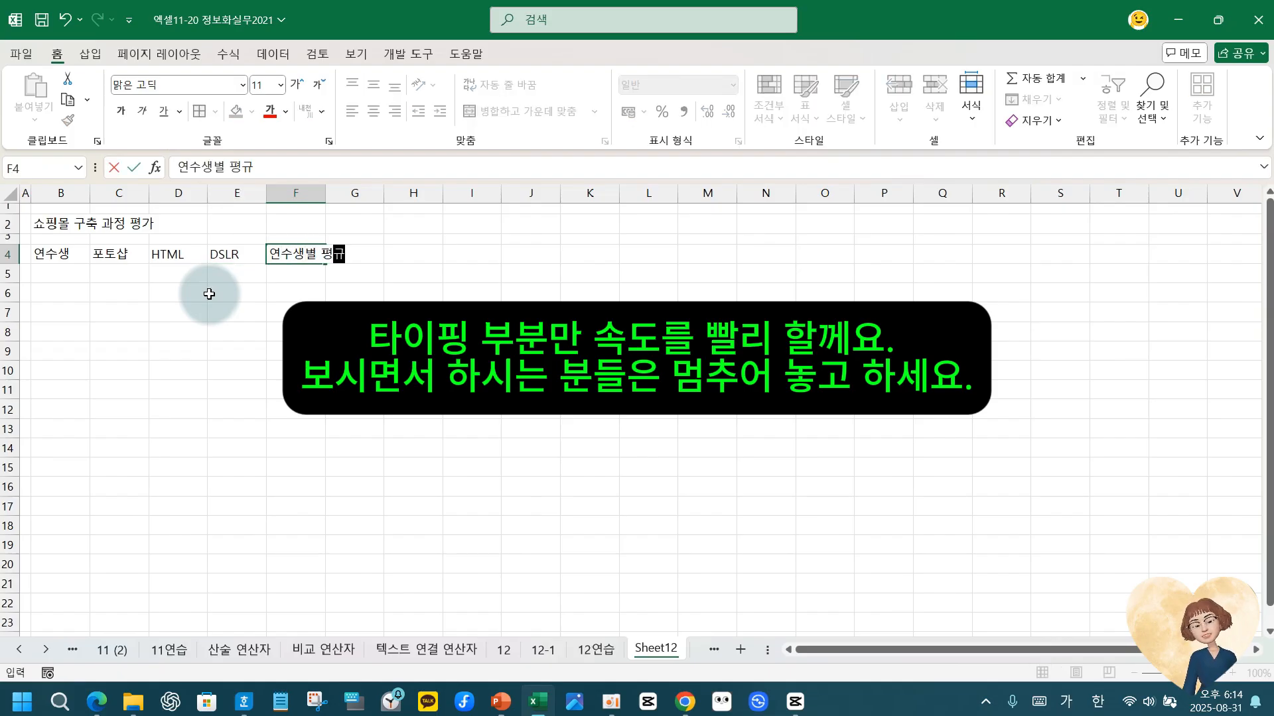
text(균)
key(Return)
Fill in row 5 with the first trainee's name and the scores 70, 90 and 80, leaving the average cell empty.
text(김슬기)
key(Tab)
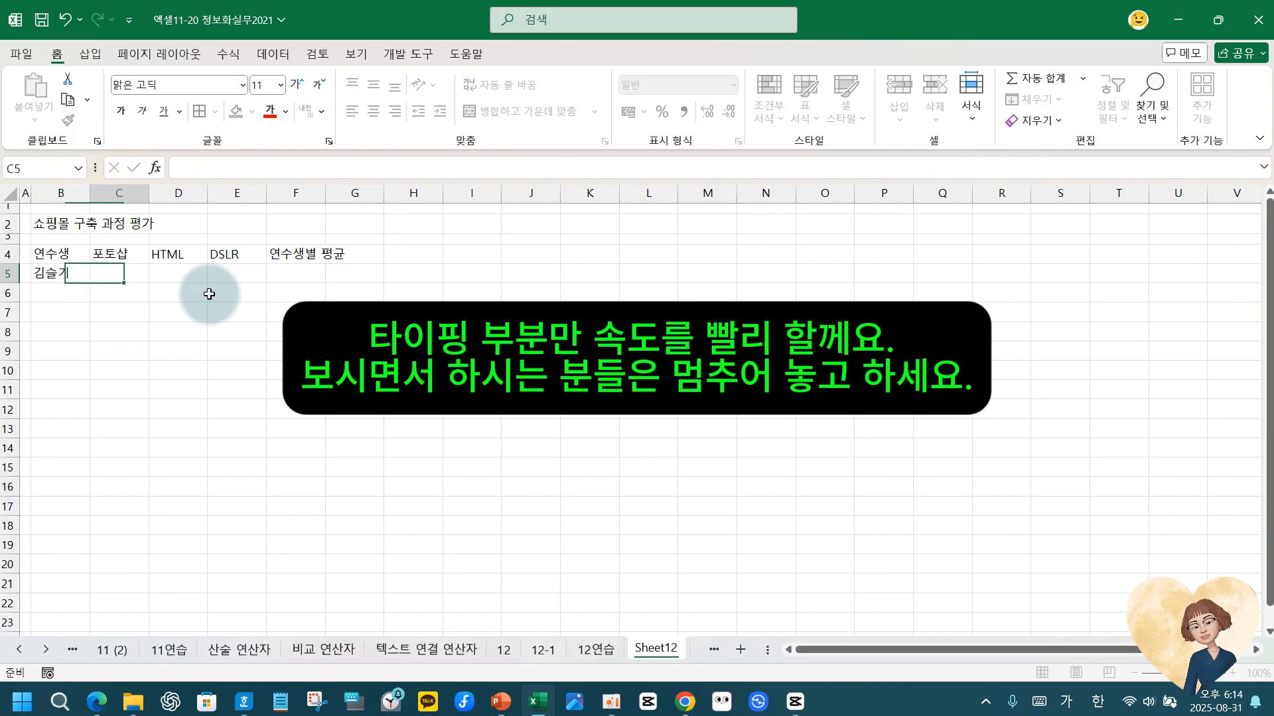
text(70)
key(Tab)
text(90)
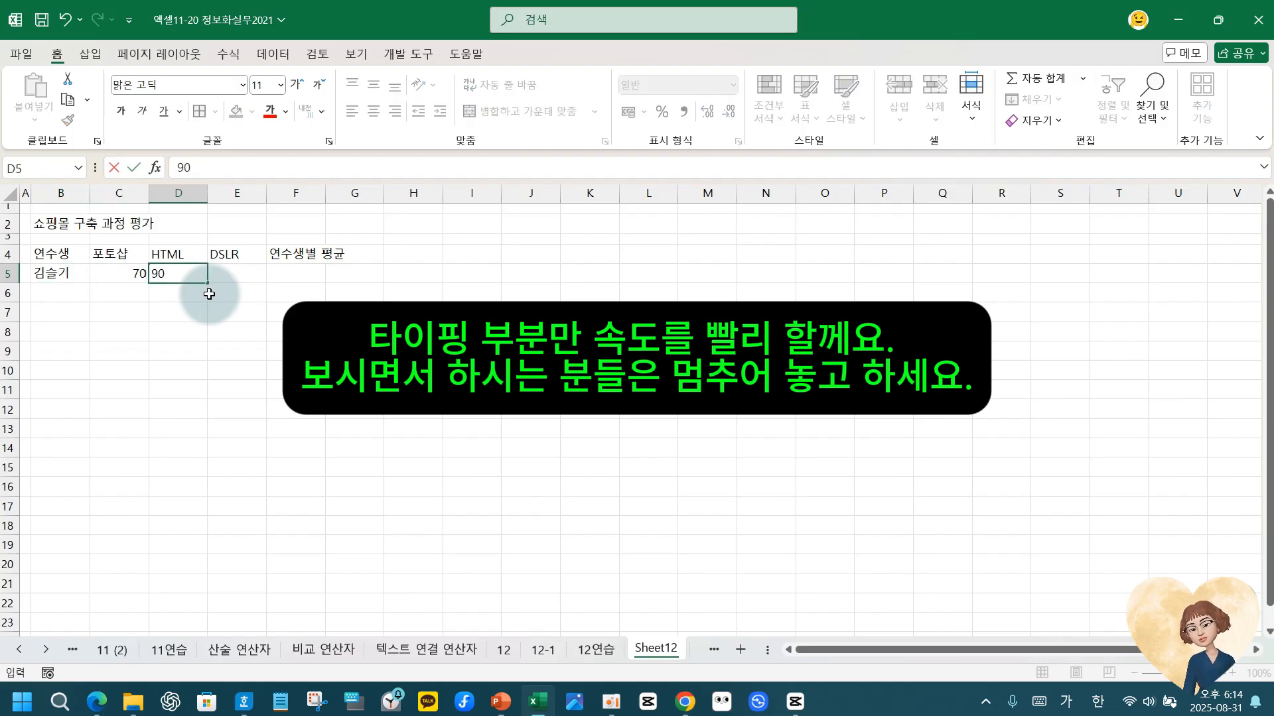
key(Tab)
text(80)
key(Tab)
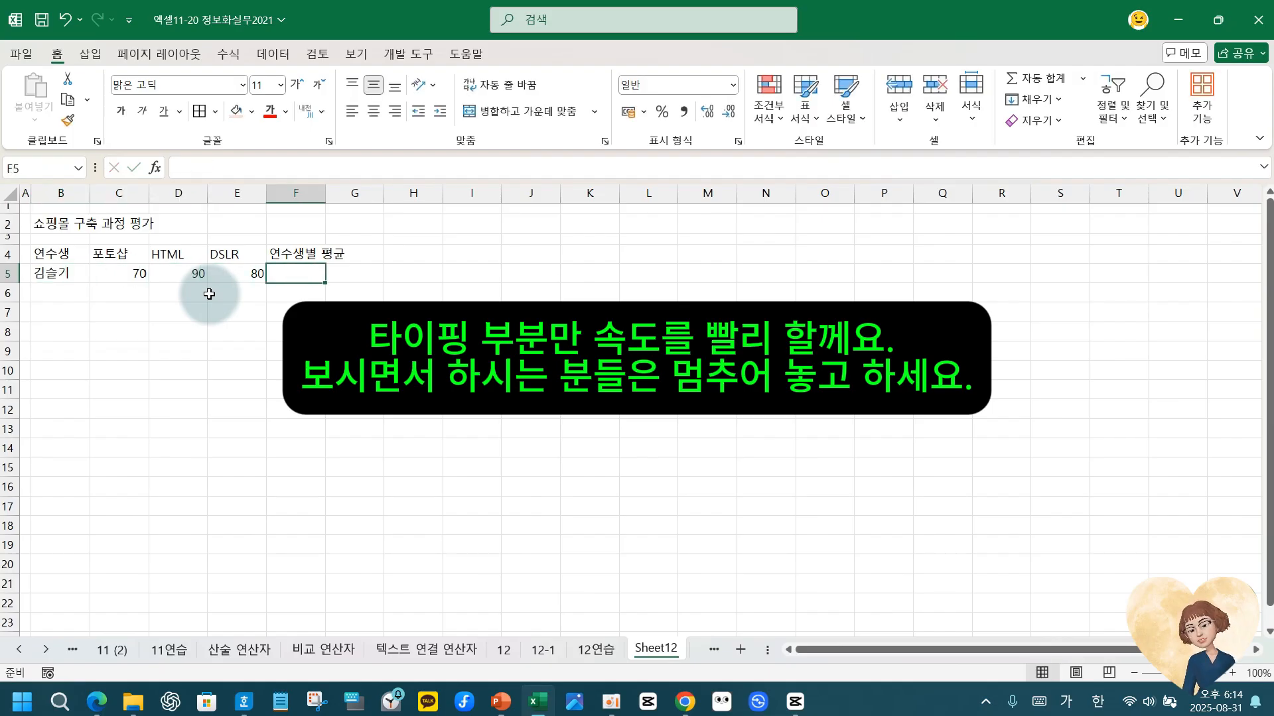
key(Return)
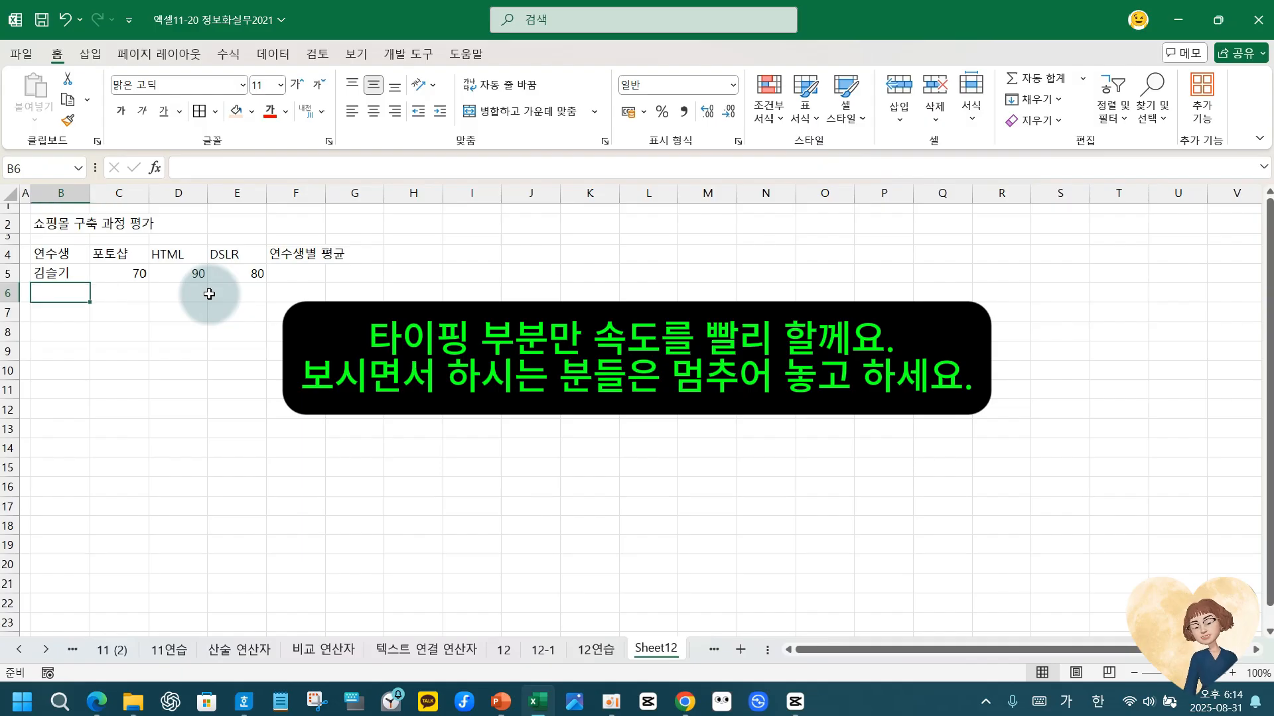
Fill in row 6 with the second trainee's name and the scores 85, 90 and 80.
text(저)
text(은호)
key(Tab)
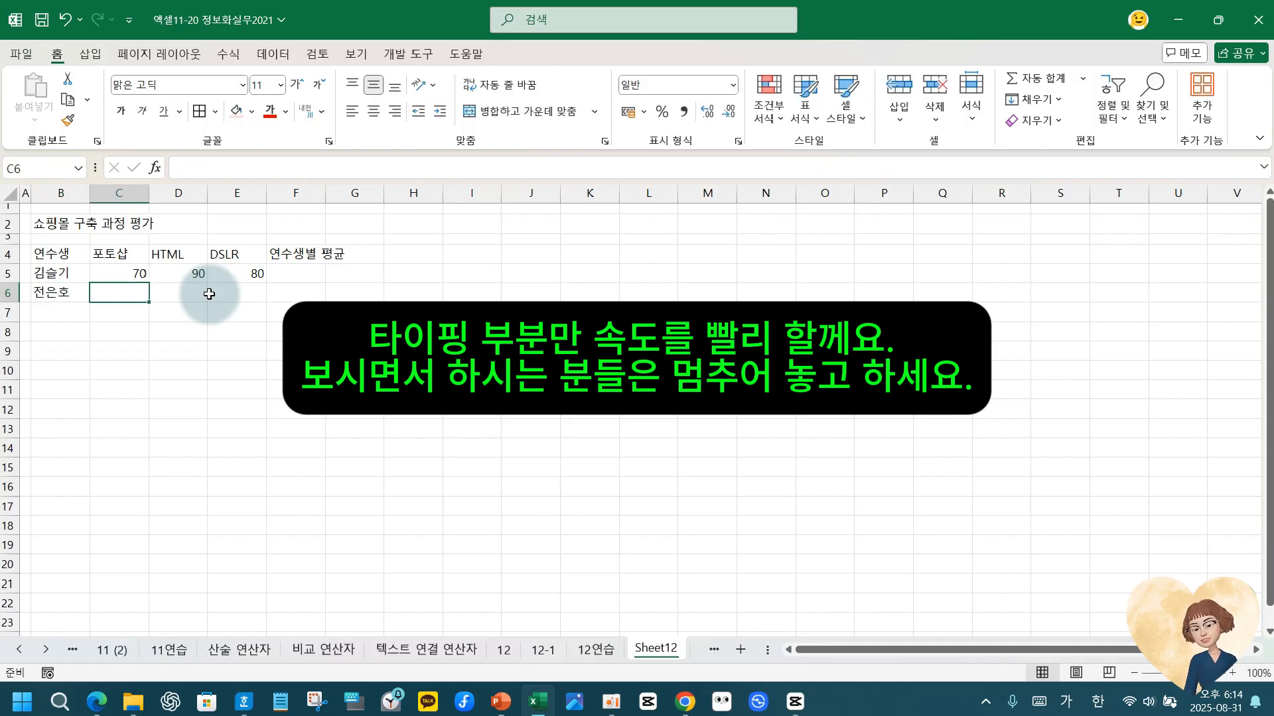
text(85)
key(Tab)
text(90)
key(Tab)
text(9)
key(BackSpace)
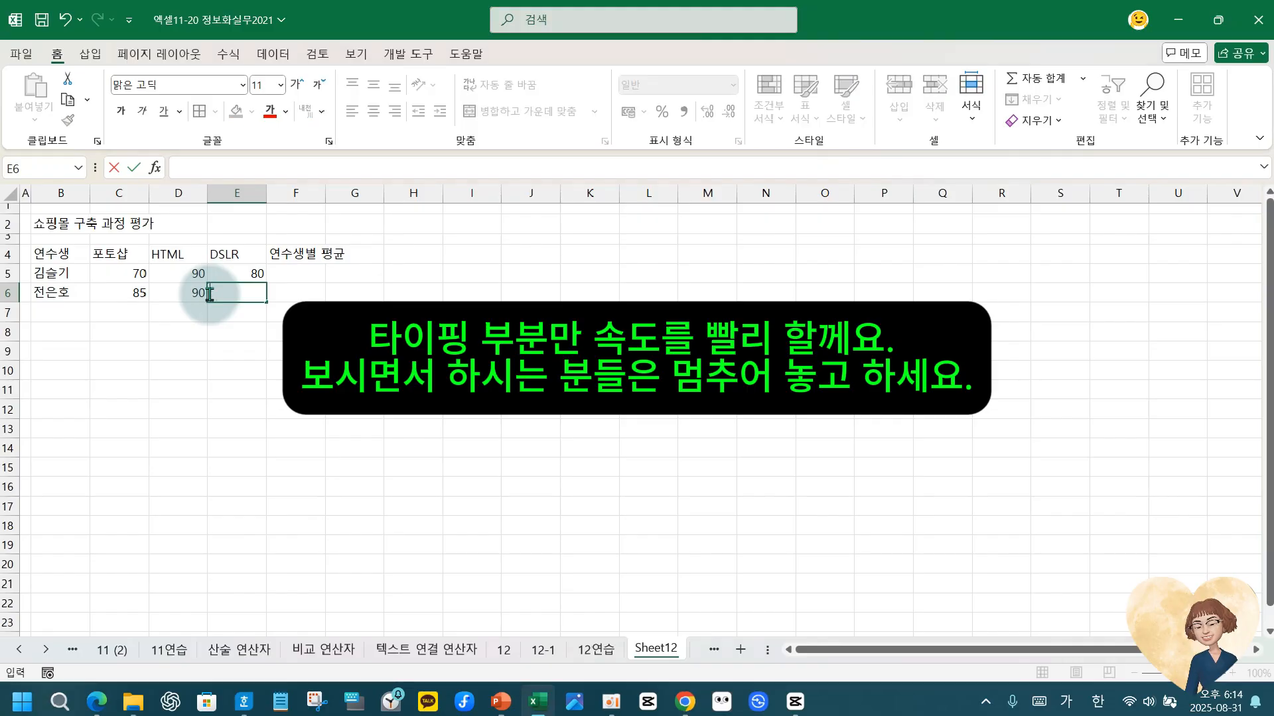
text(80)
key(Return)
Fill in row 7 with the third trainee's name and the scores 95, 90 and 85.
text(이)
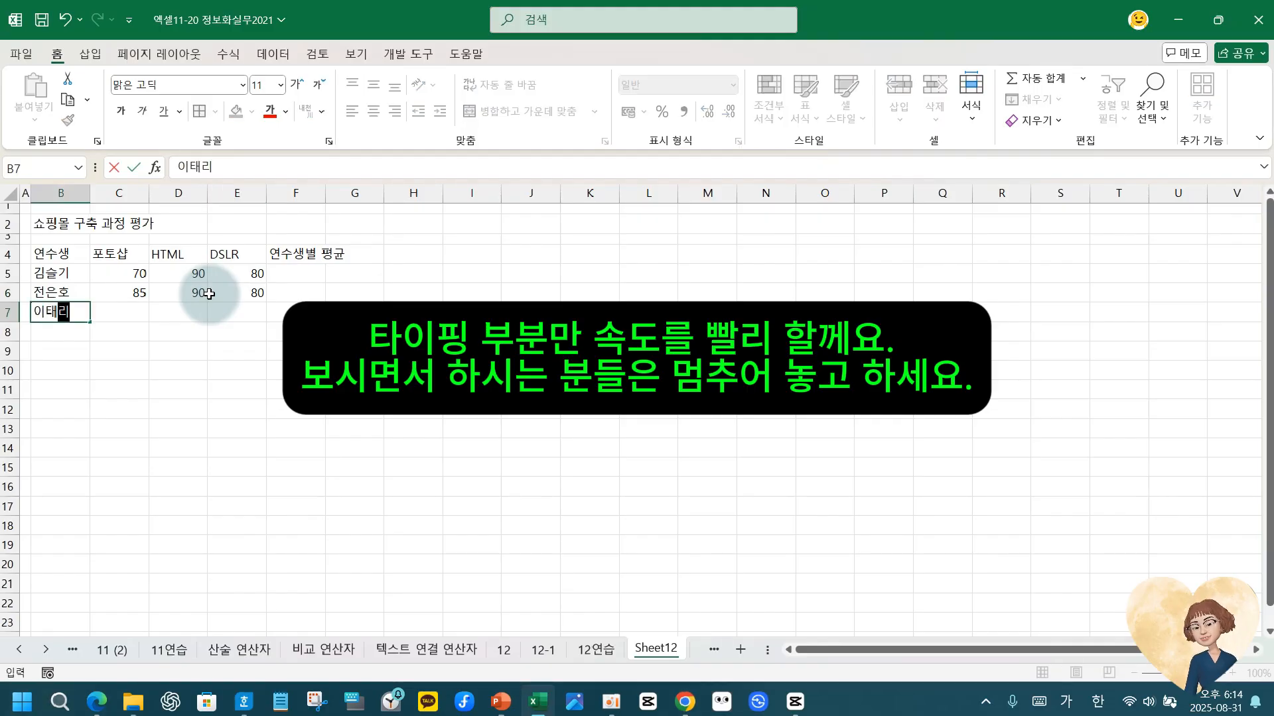
text(태리)
key(Tab)
key(Left)
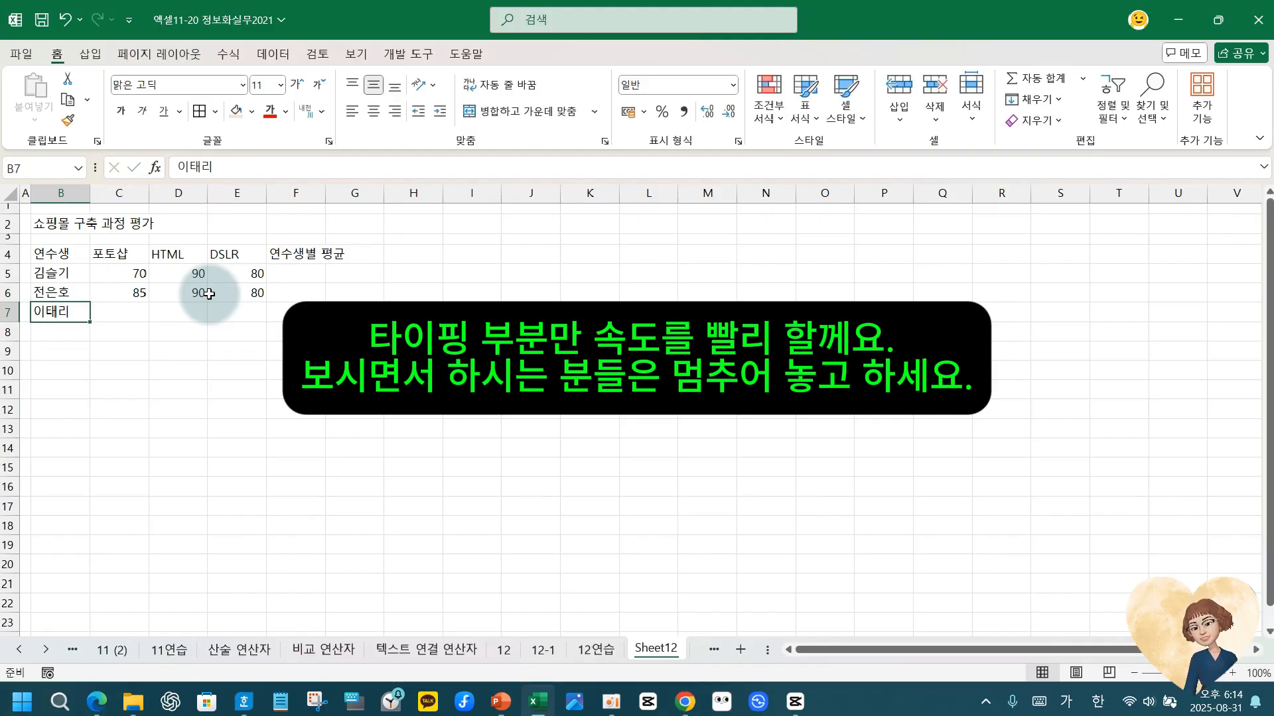
text(이태희)
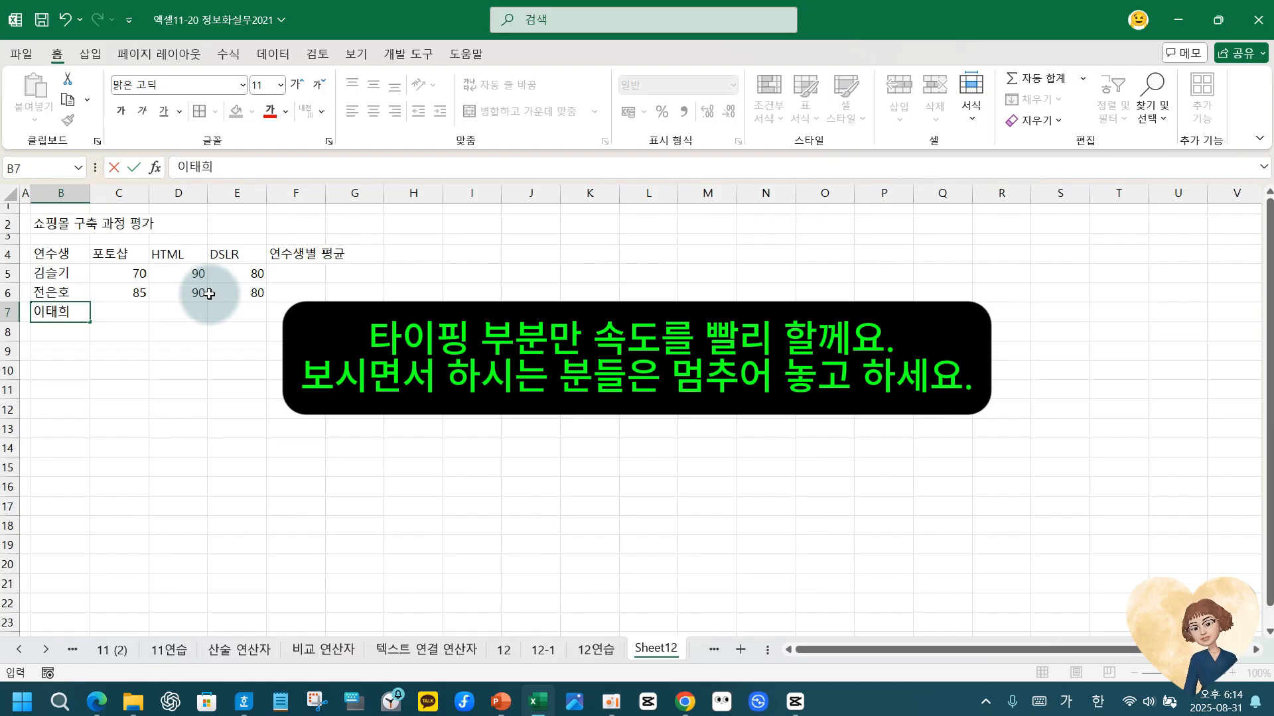
key(Tab)
text(95)
key(Tab)
text(90)
key(Tab)
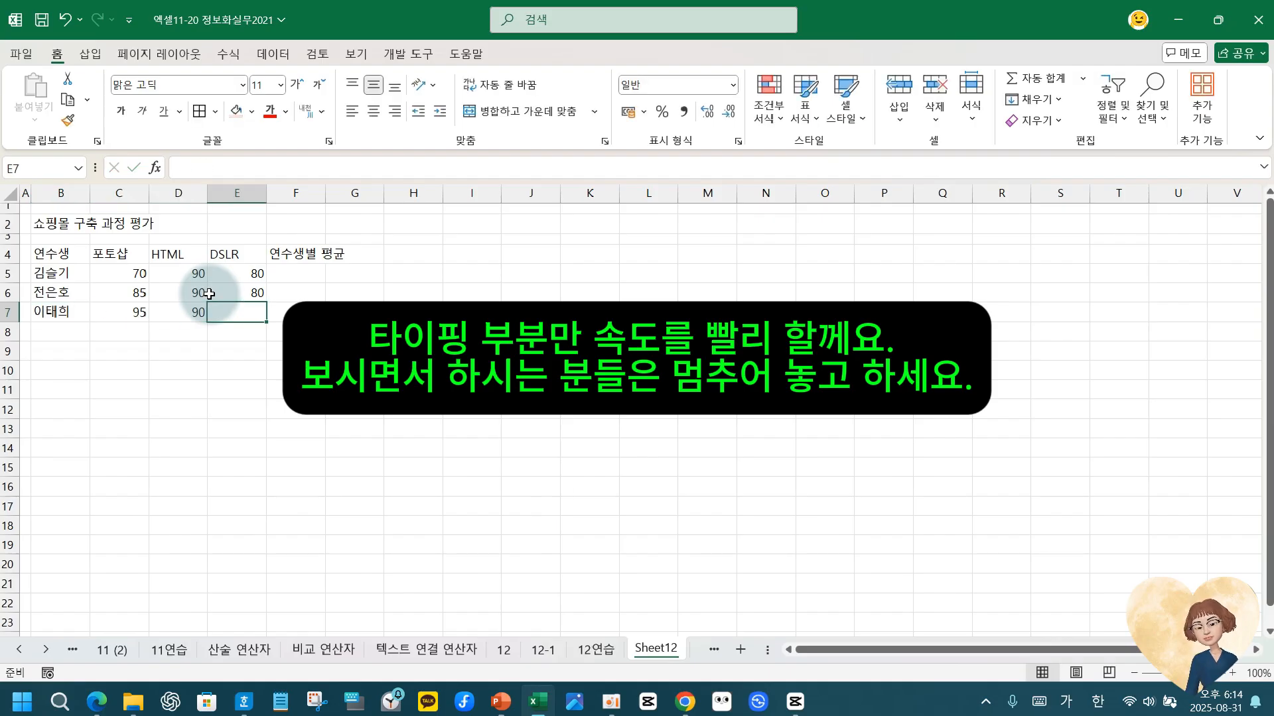
text(85)
key(Return)
Fill in row 8 with the fourth trainee's name and the scores 80, 75 and 85.
text(이)
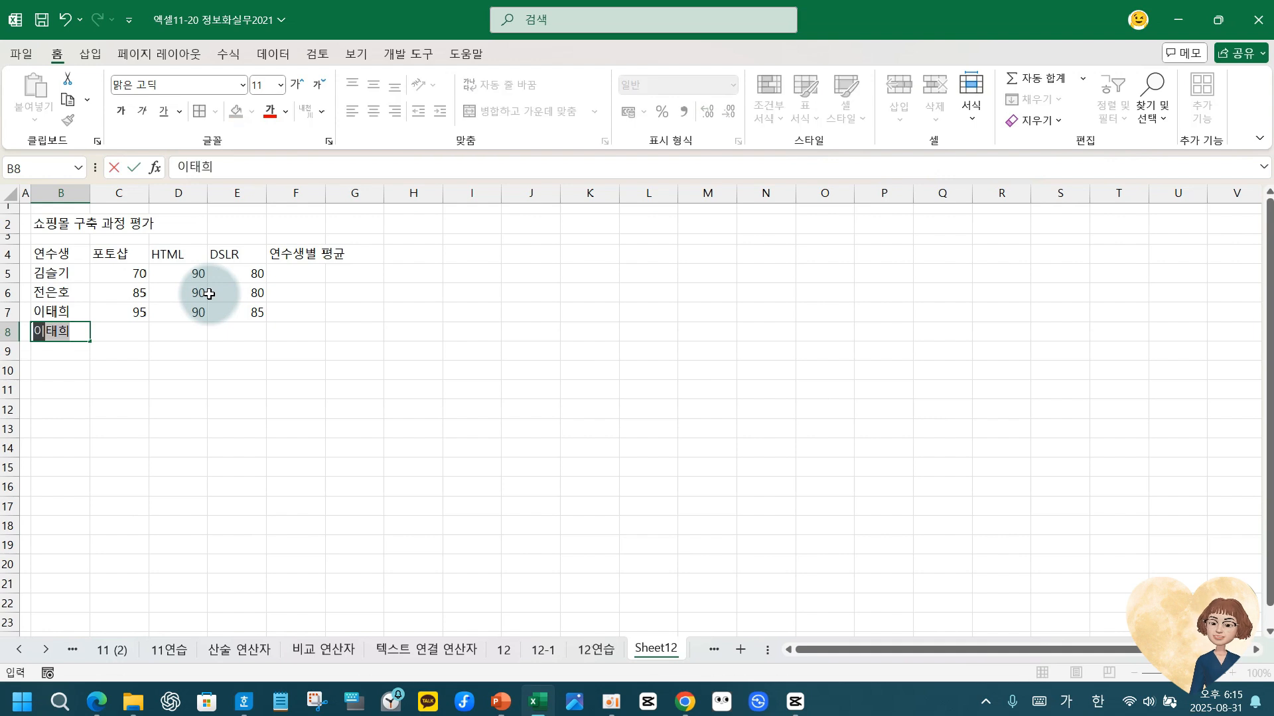
text(현아)
key(Tab)
text(80)
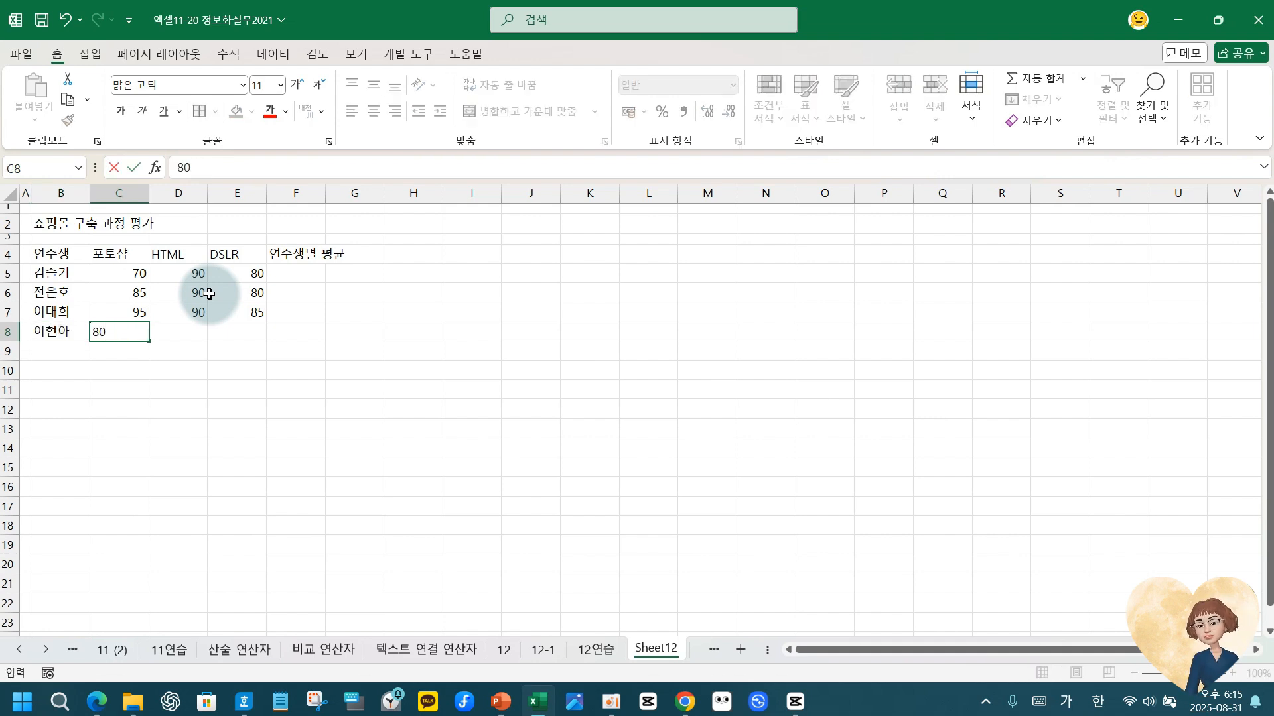
key(Tab)
text(75)
key(Tab)
text(85)
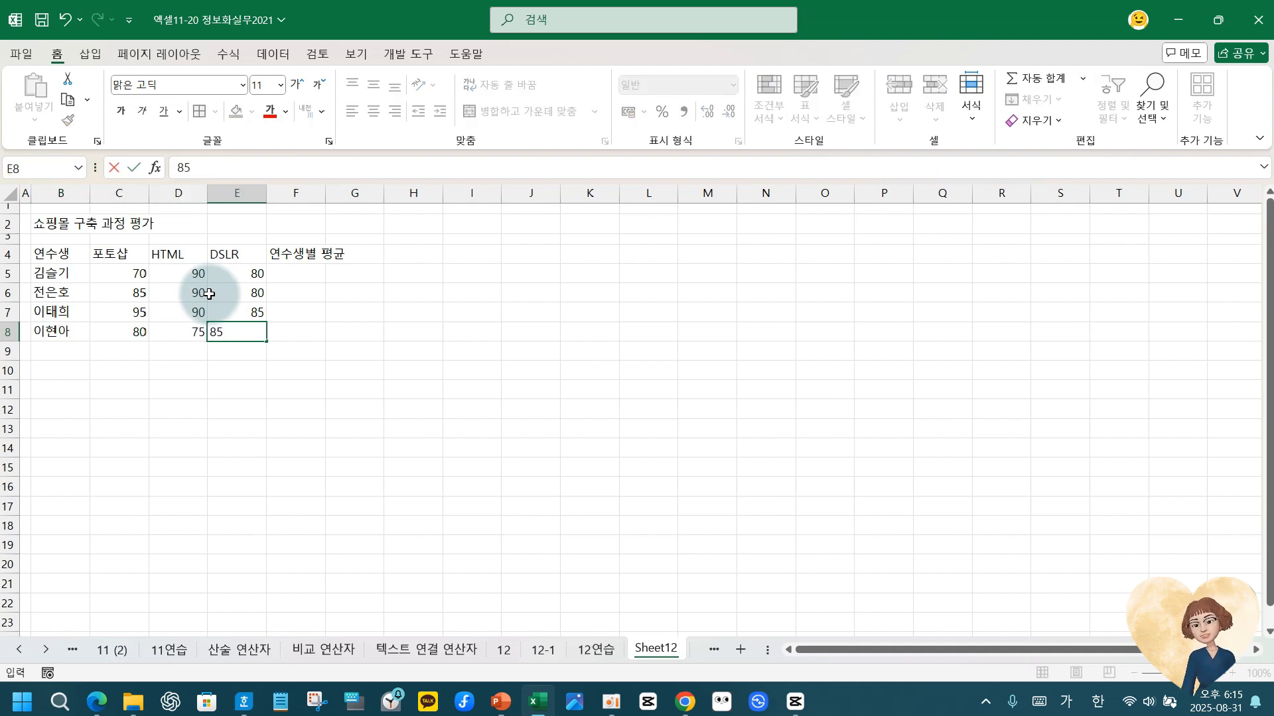
key(Return)
Enter the summary labels 과정별 합계 in B9 and 과정별 최소값 in B10.
text(과정ㅂ)
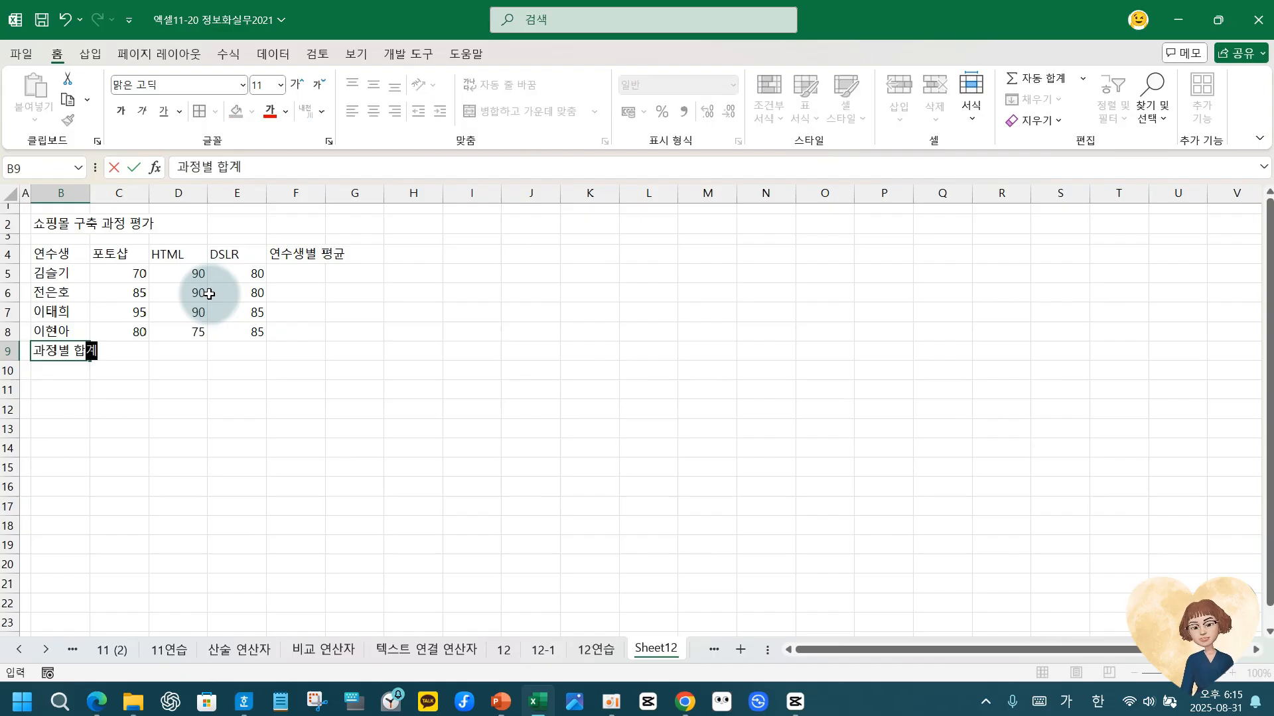
text(별 합계)
key(Return)
text(과정별 최)
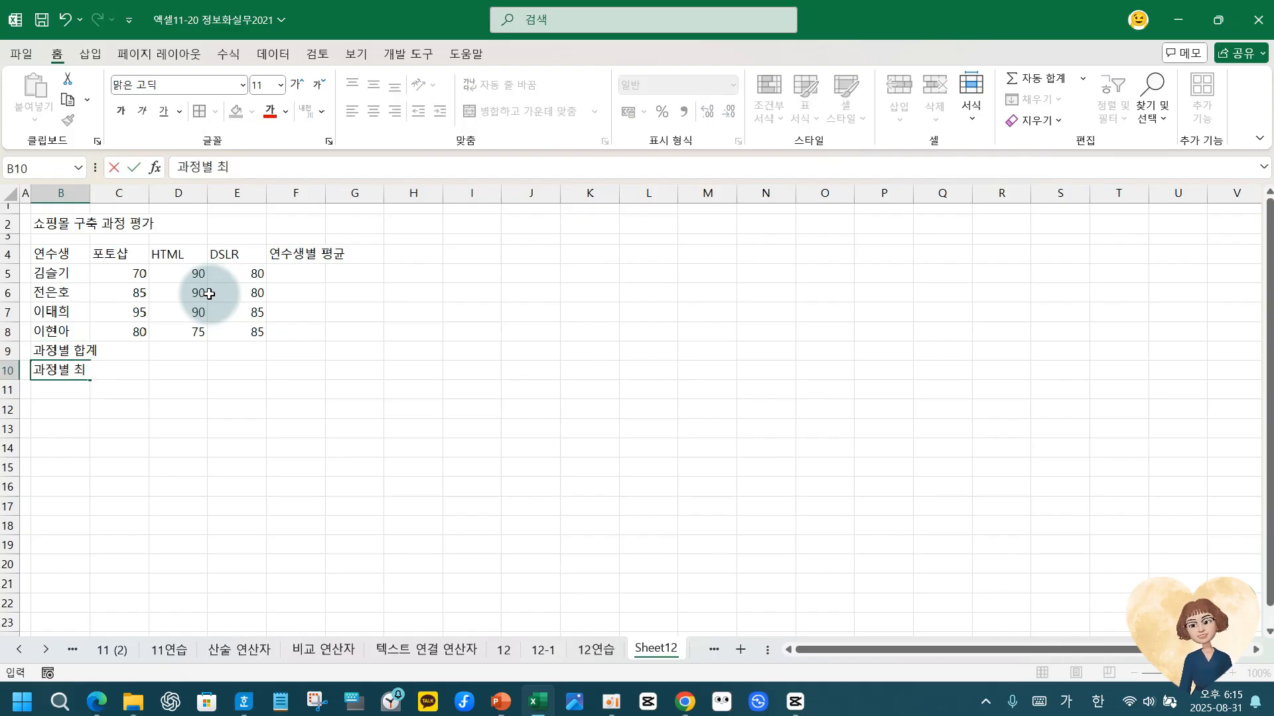
text(소값)
key(Return)
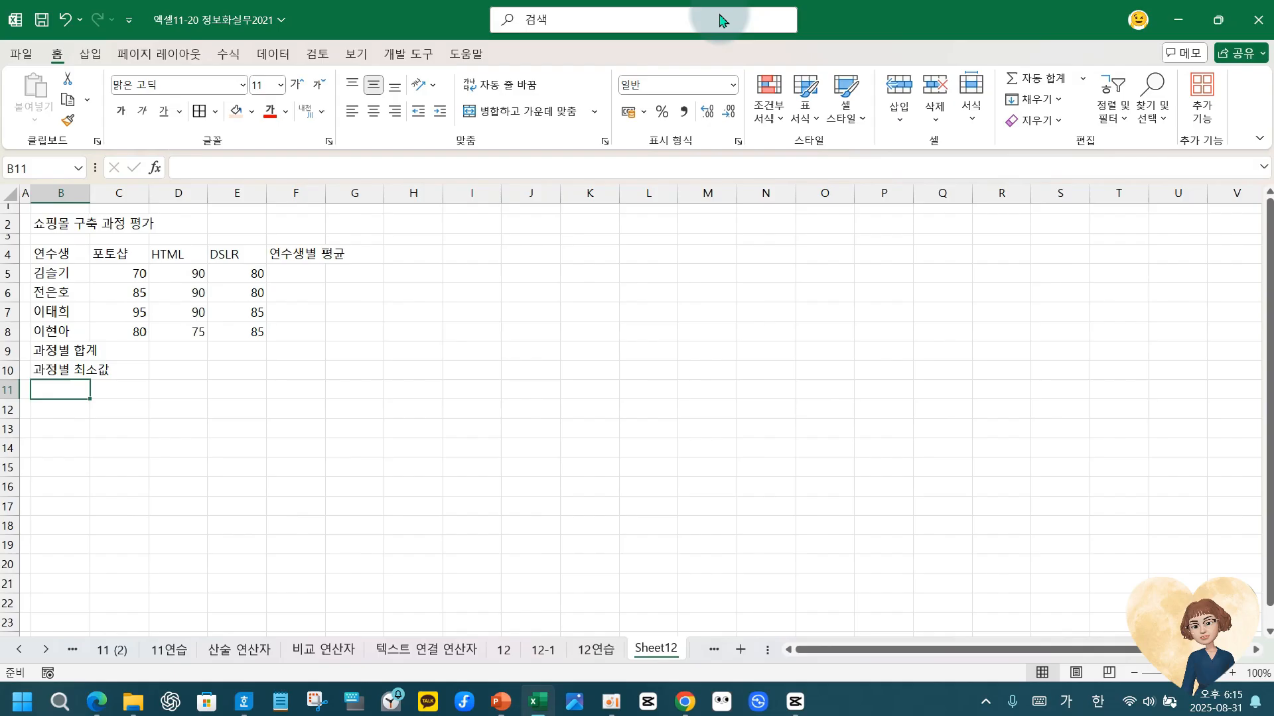
Merge and centre the table title across B2:F2.
click(80, 224)
drag(79, 224, 322, 224)
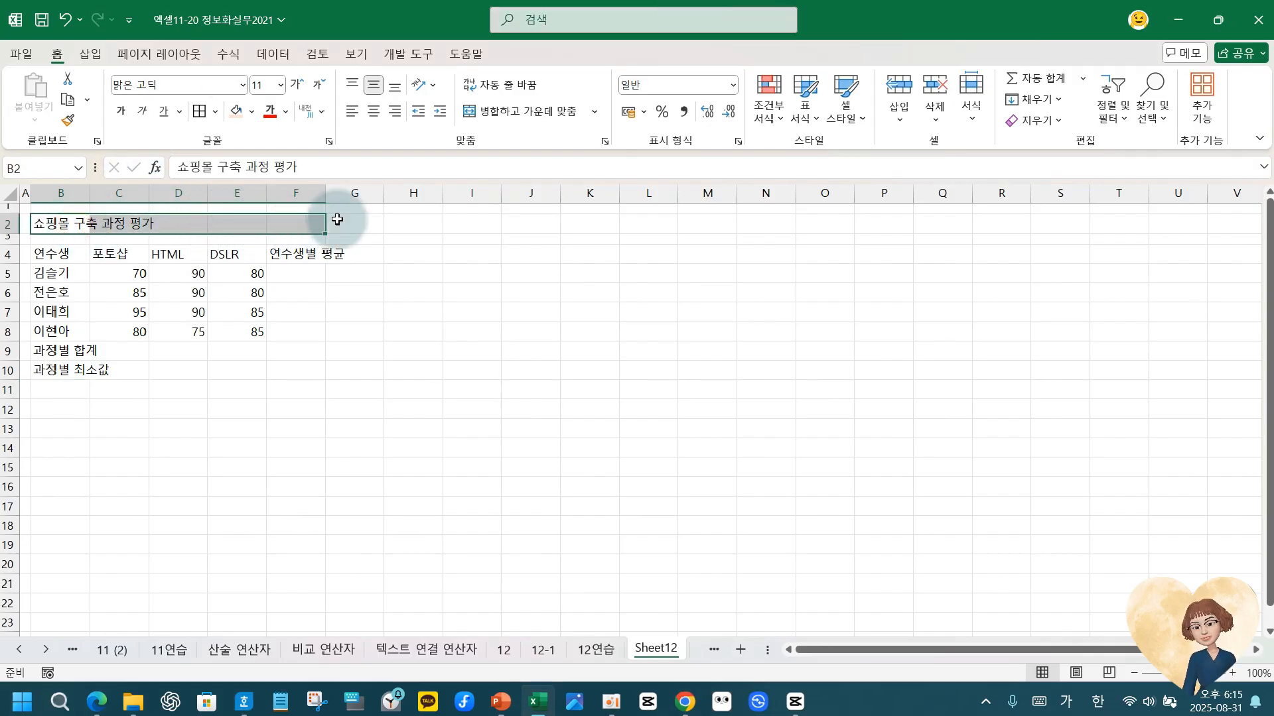
click(531, 111)
Set the merged title's font size to 14 and fill it with the orange theme colour.
click(265, 85)
text(1)
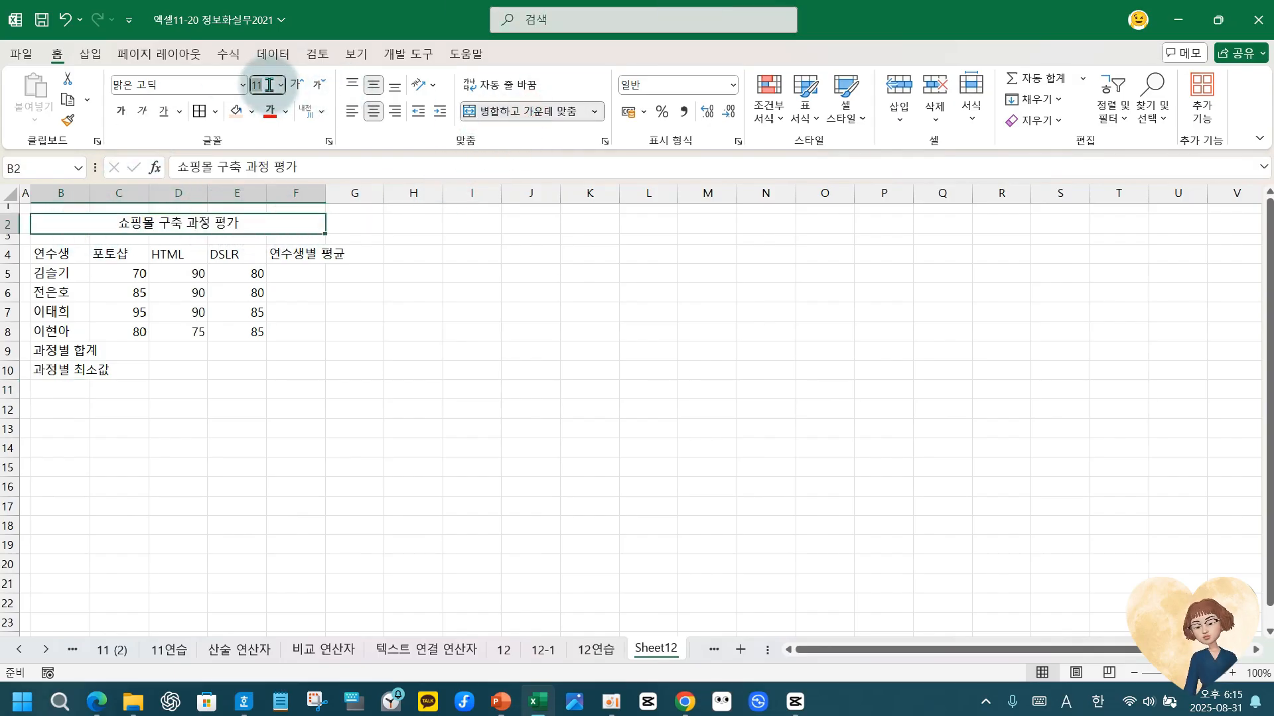
text(4)
key(Return)
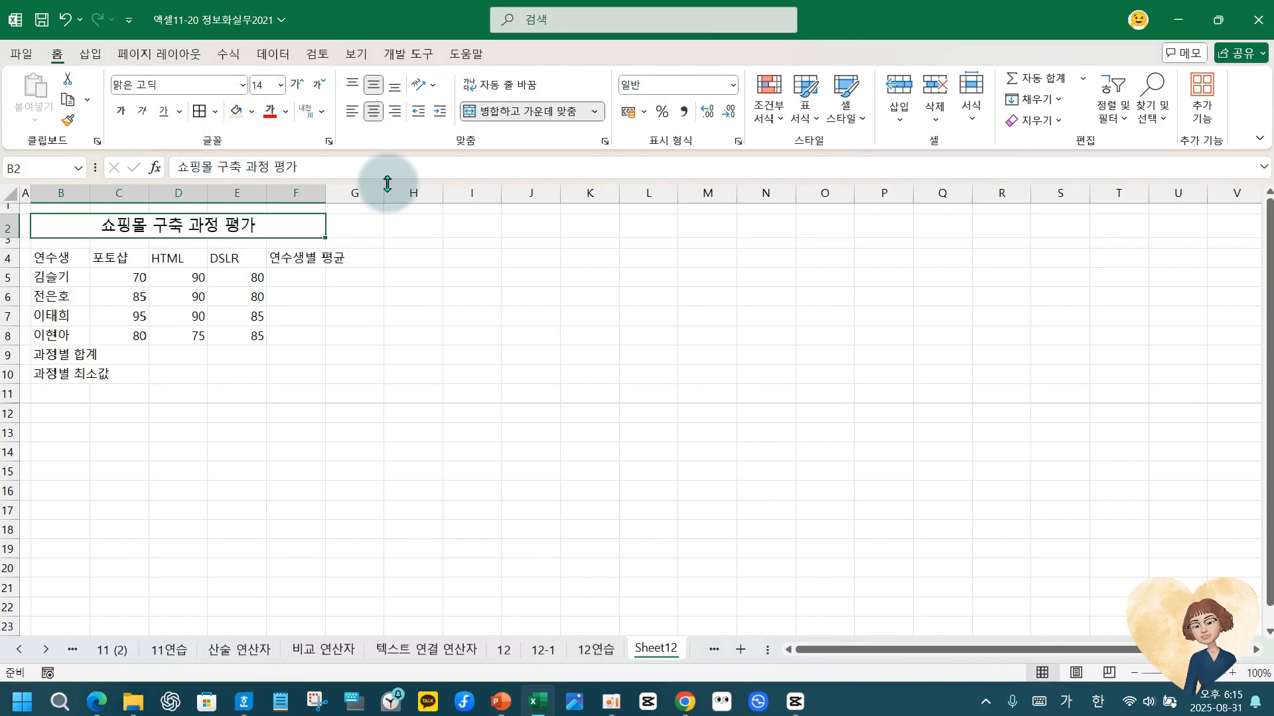
click(252, 113)
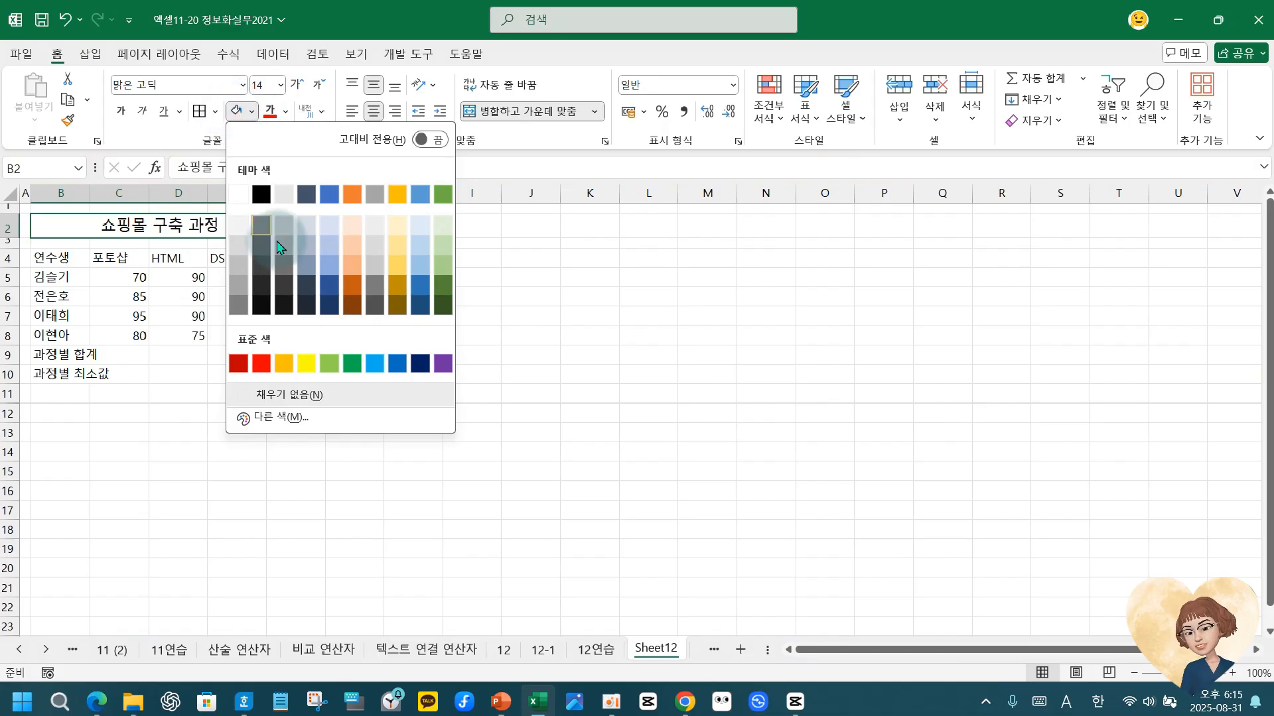
click(352, 194)
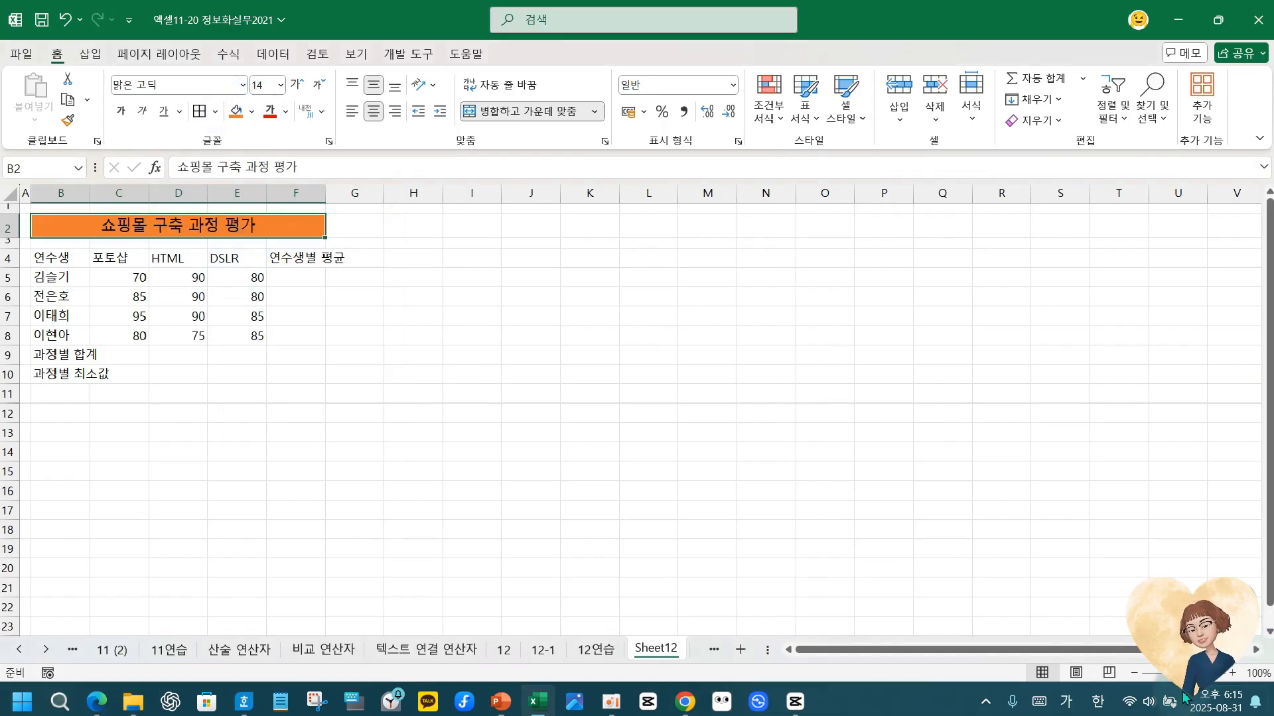
Set the font size of B4:F10 to 13 and auto-fit the width of column B.
scroll(631, 410, up, 5)
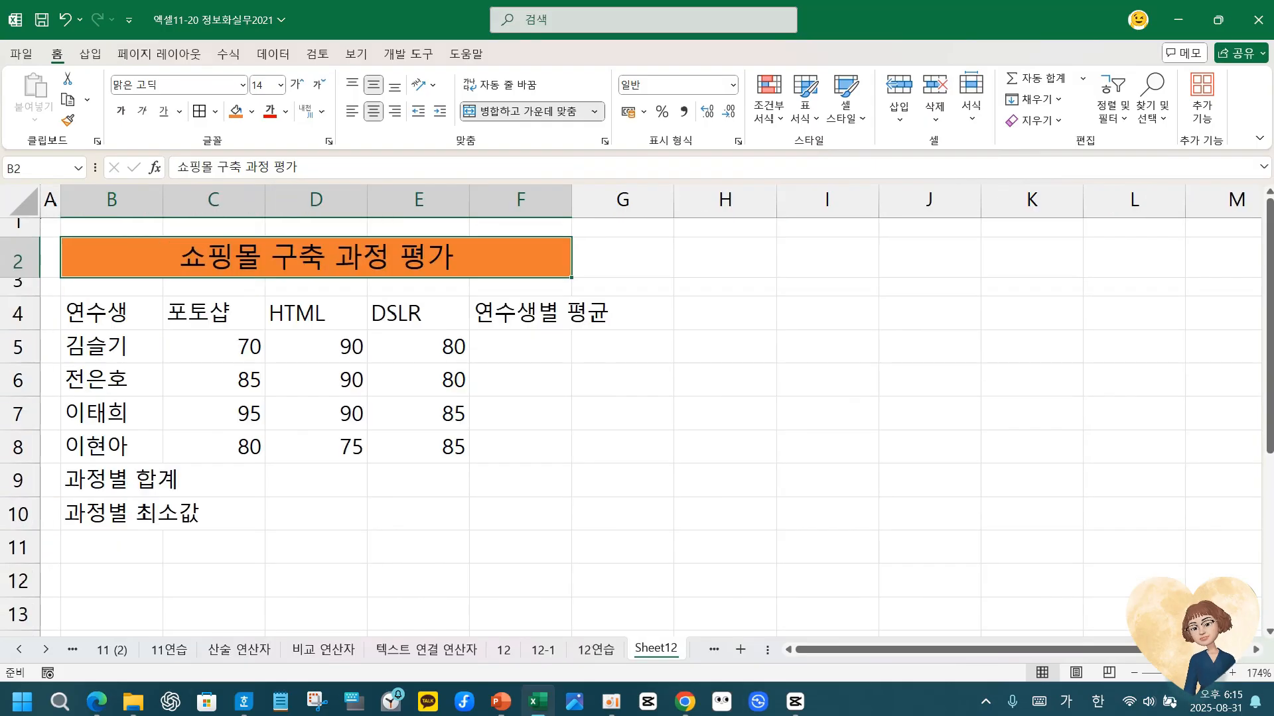
drag(122, 312, 562, 520)
click(280, 85)
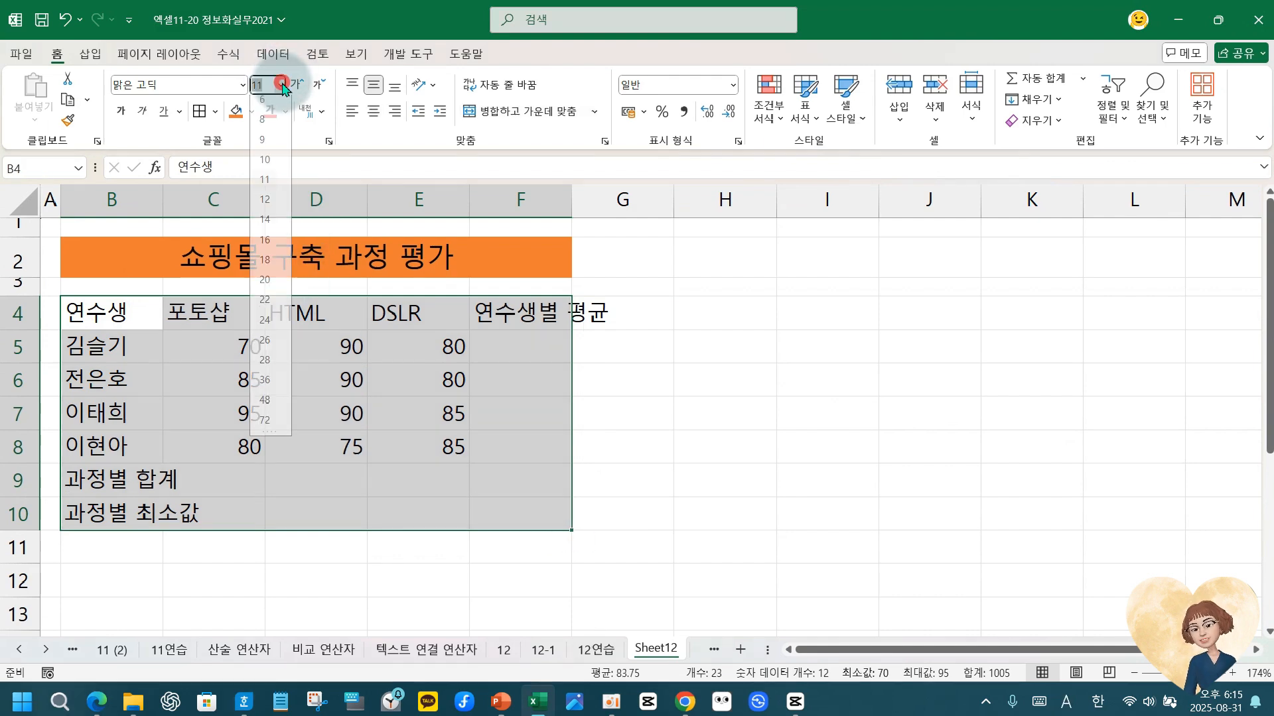
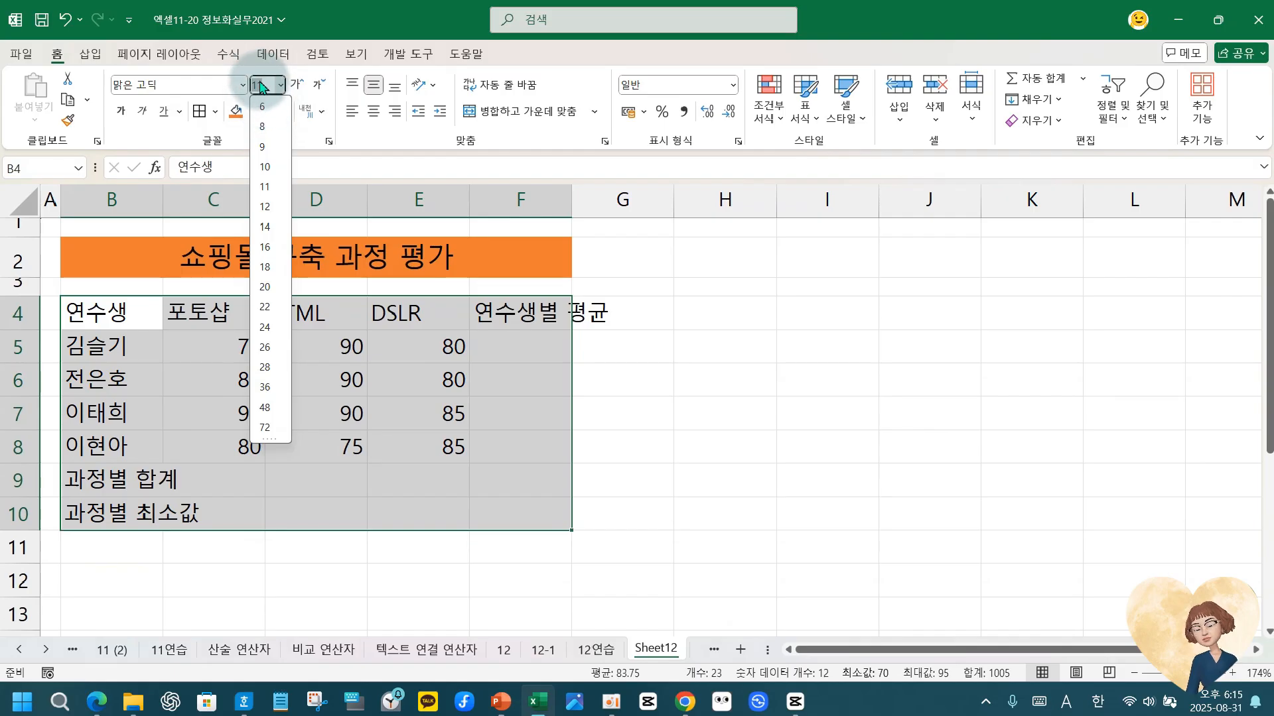
text(13)
key(Return)
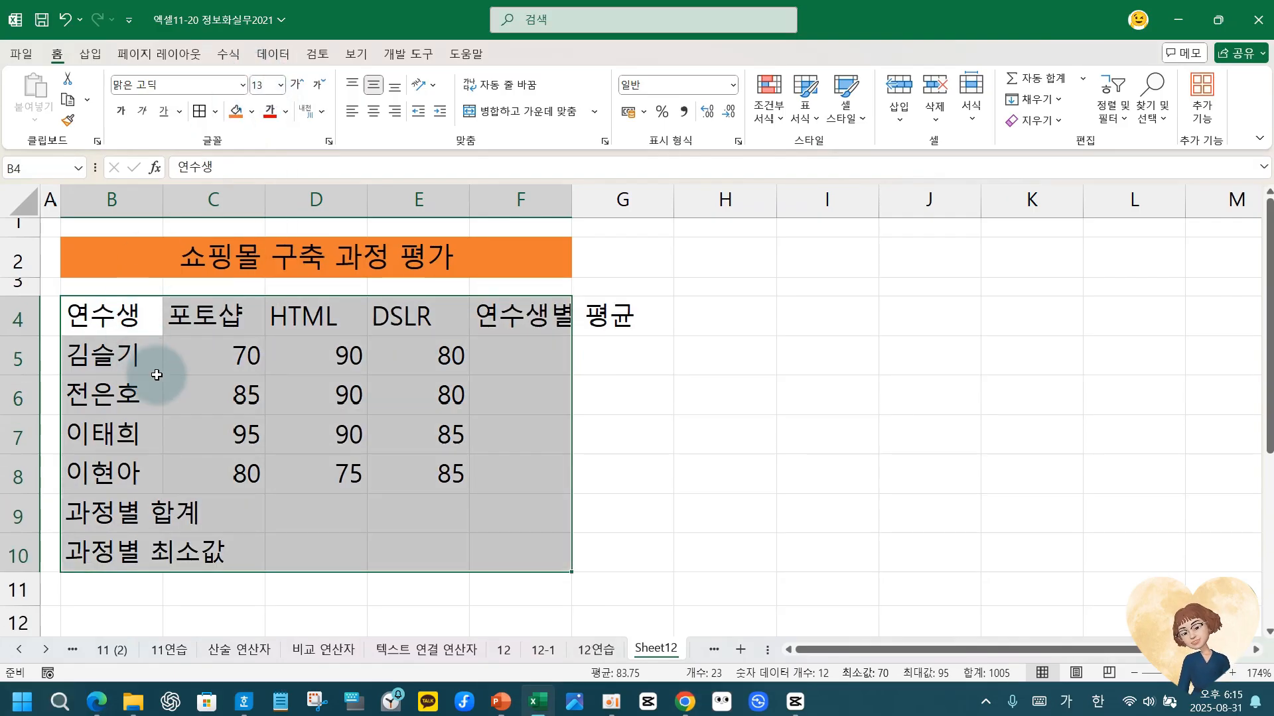
click(108, 353)
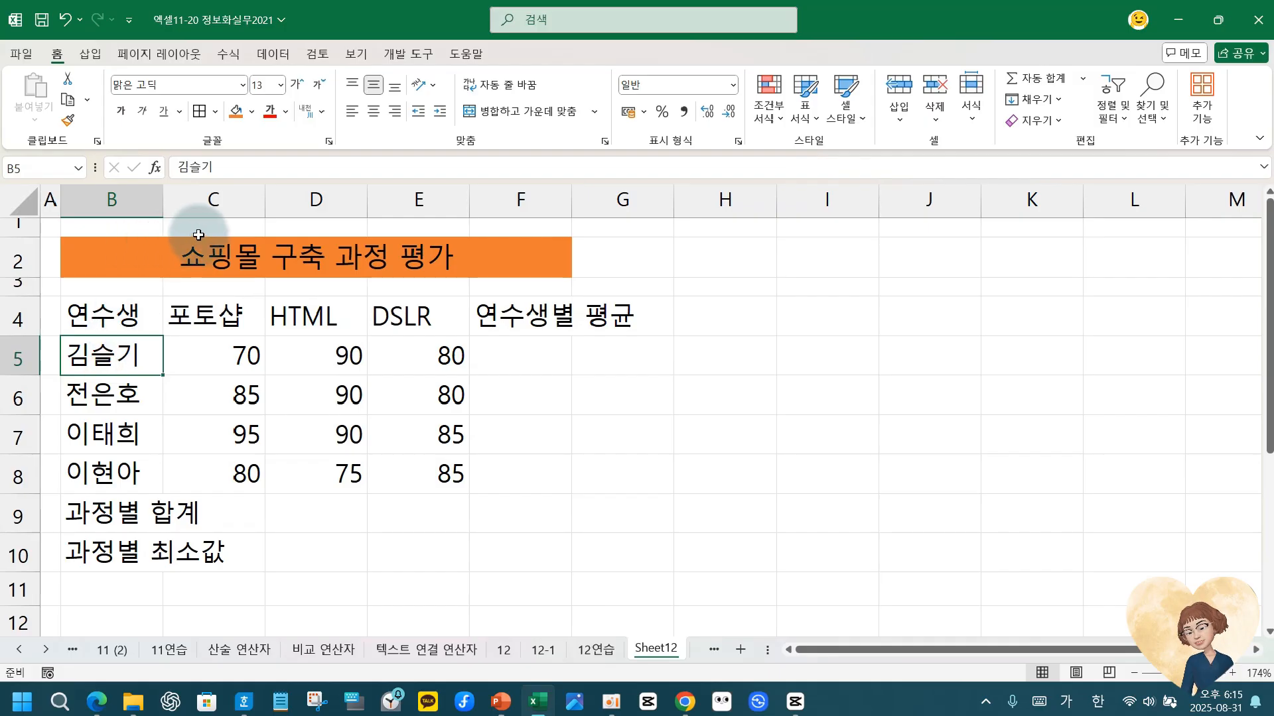
double_click(164, 199)
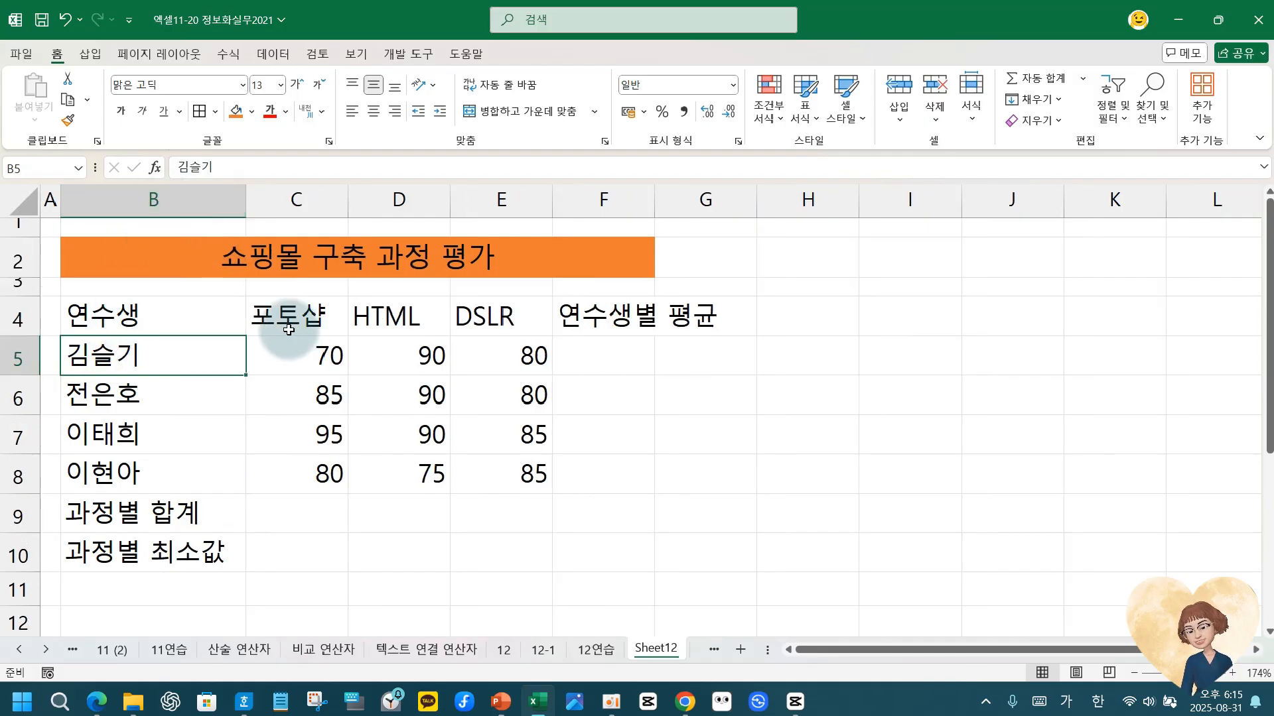
Centre the row labels in B4:B10 together with the headings in row 4 horizontally.
drag(137, 318, 152, 548)
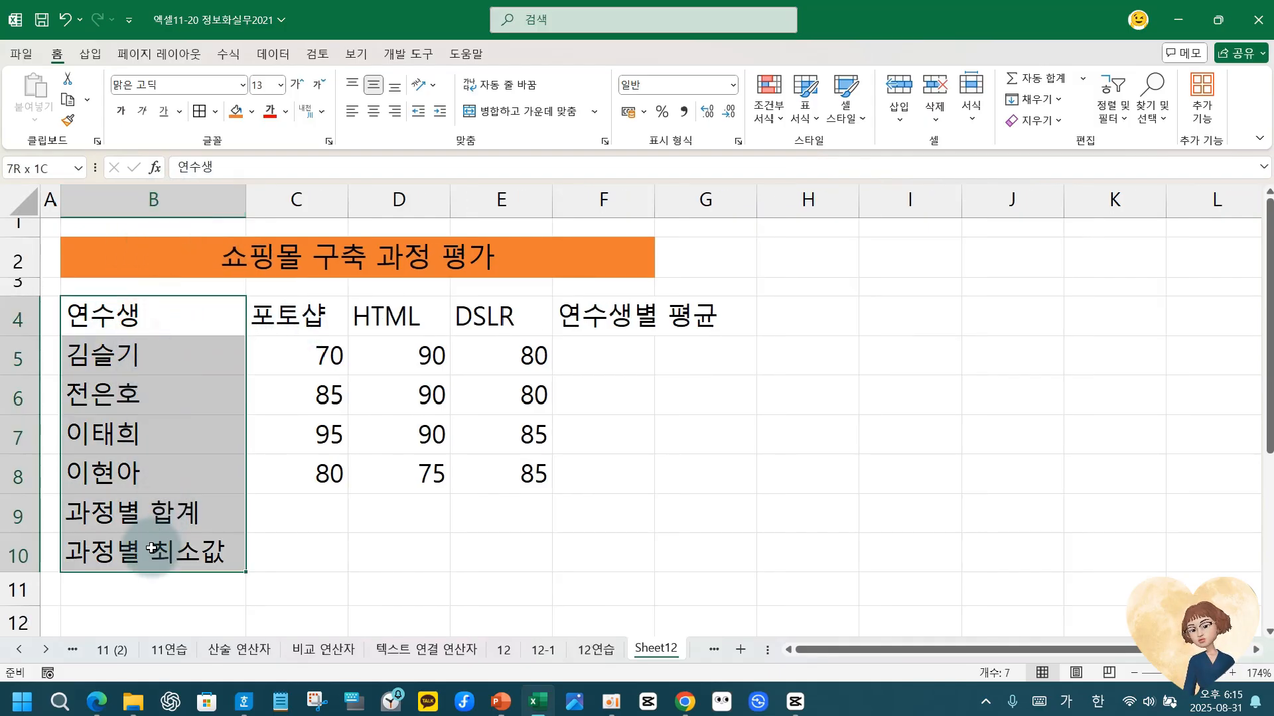
drag(276, 317, 664, 316)
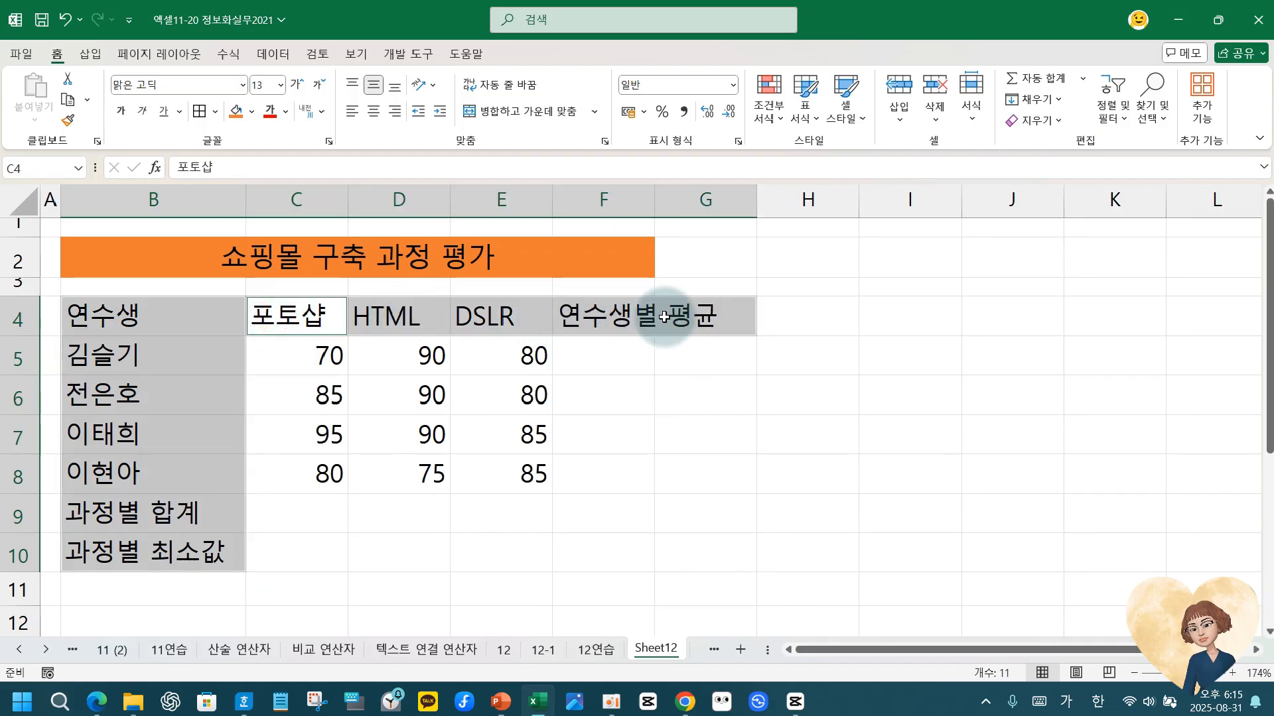
click(373, 111)
Auto-fit the width of column F to the 연수생별 평균 heading.
click(152, 316)
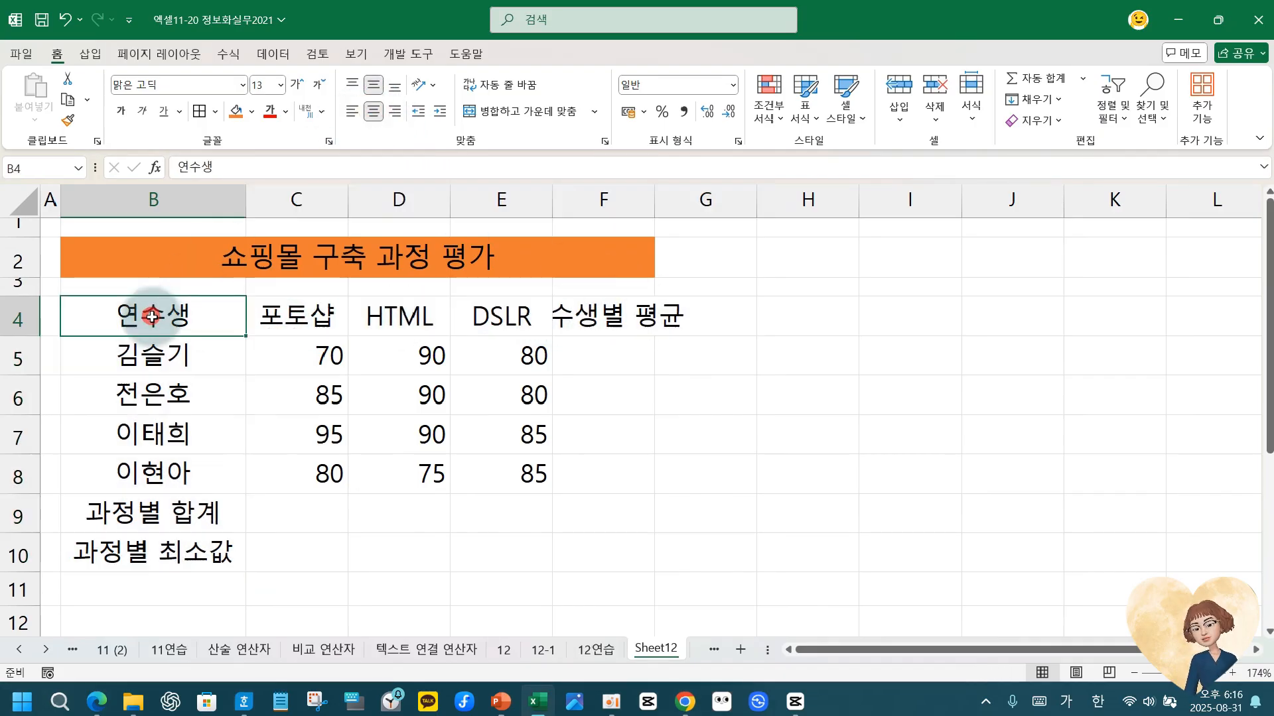
drag(152, 316, 572, 324)
drag(677, 324, 678, 324)
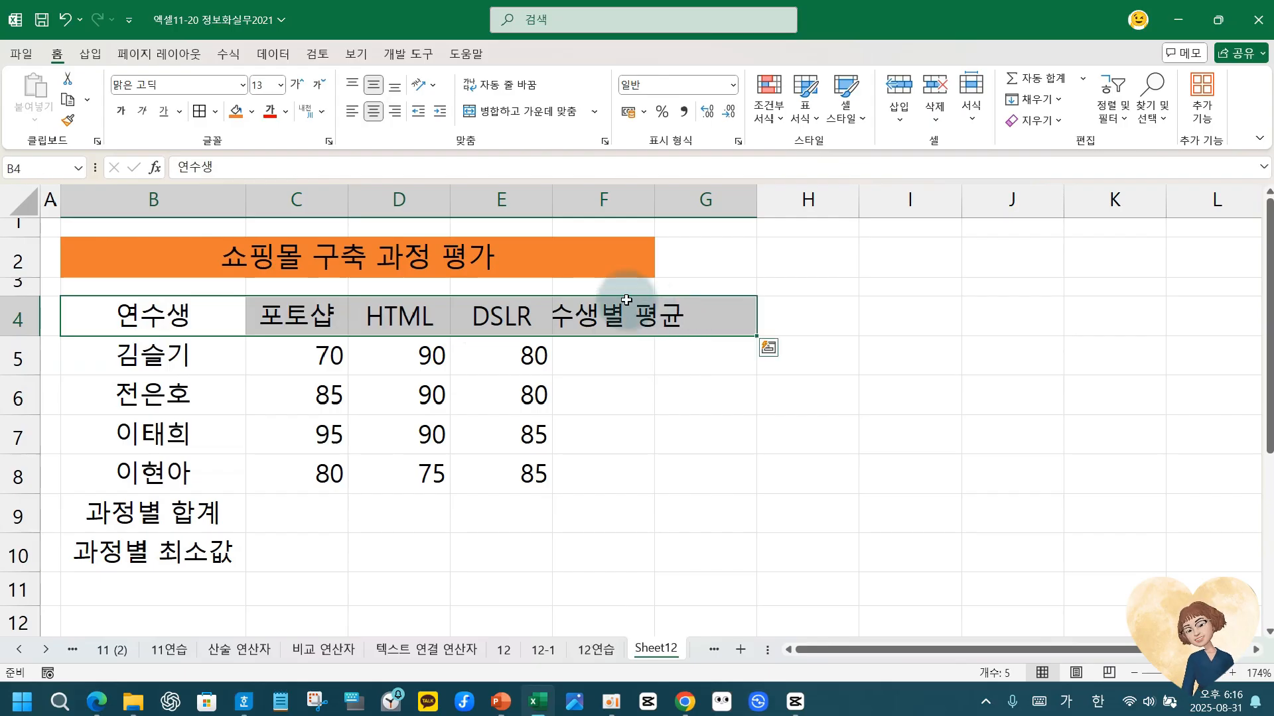
click(611, 365)
click(725, 312)
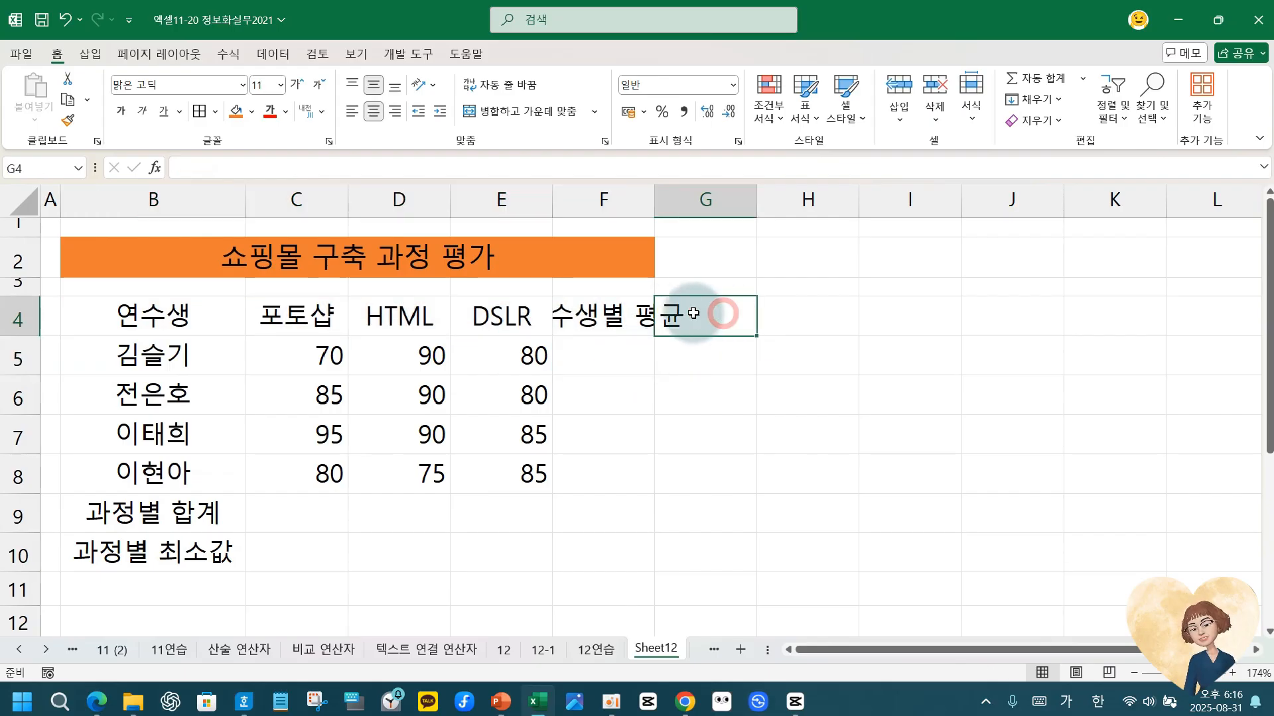
click(583, 320)
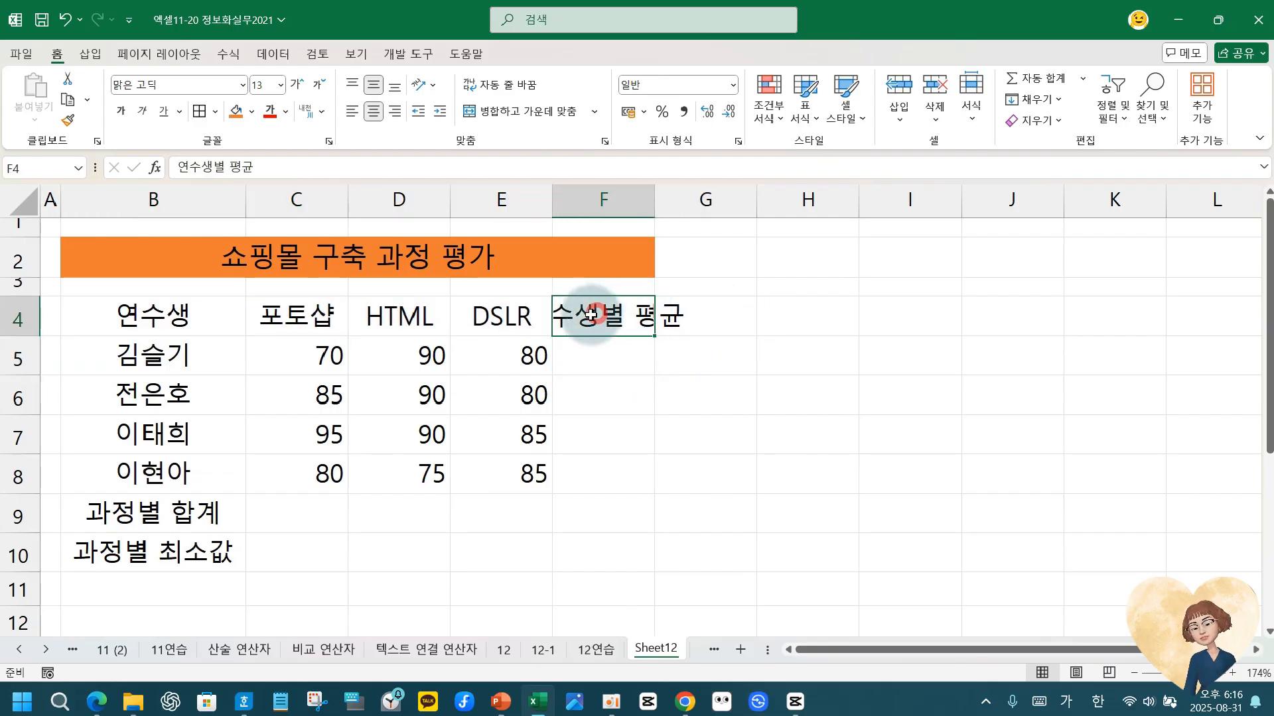
double_click(654, 199)
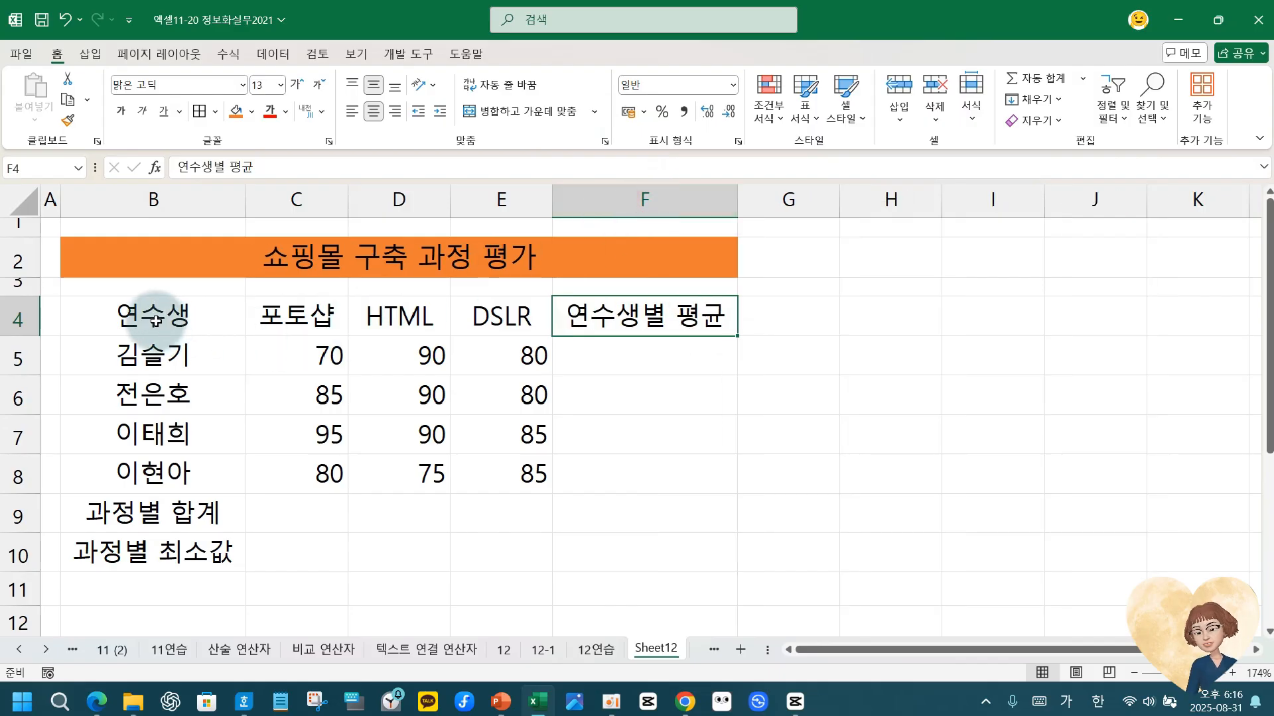
Fill the headings B4:F4 and the summary labels B9:B10 with the lightest orange theme shade.
drag(142, 312, 681, 316)
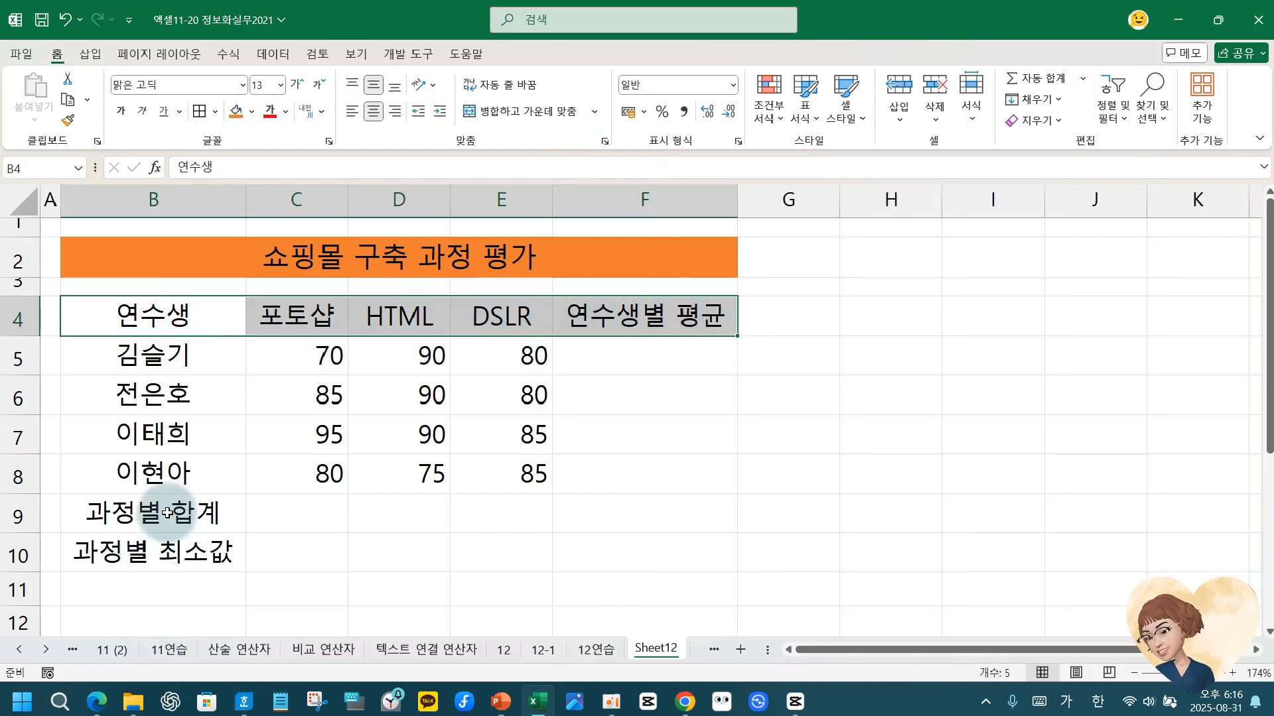
ctrl+drag(166, 512, 165, 541)
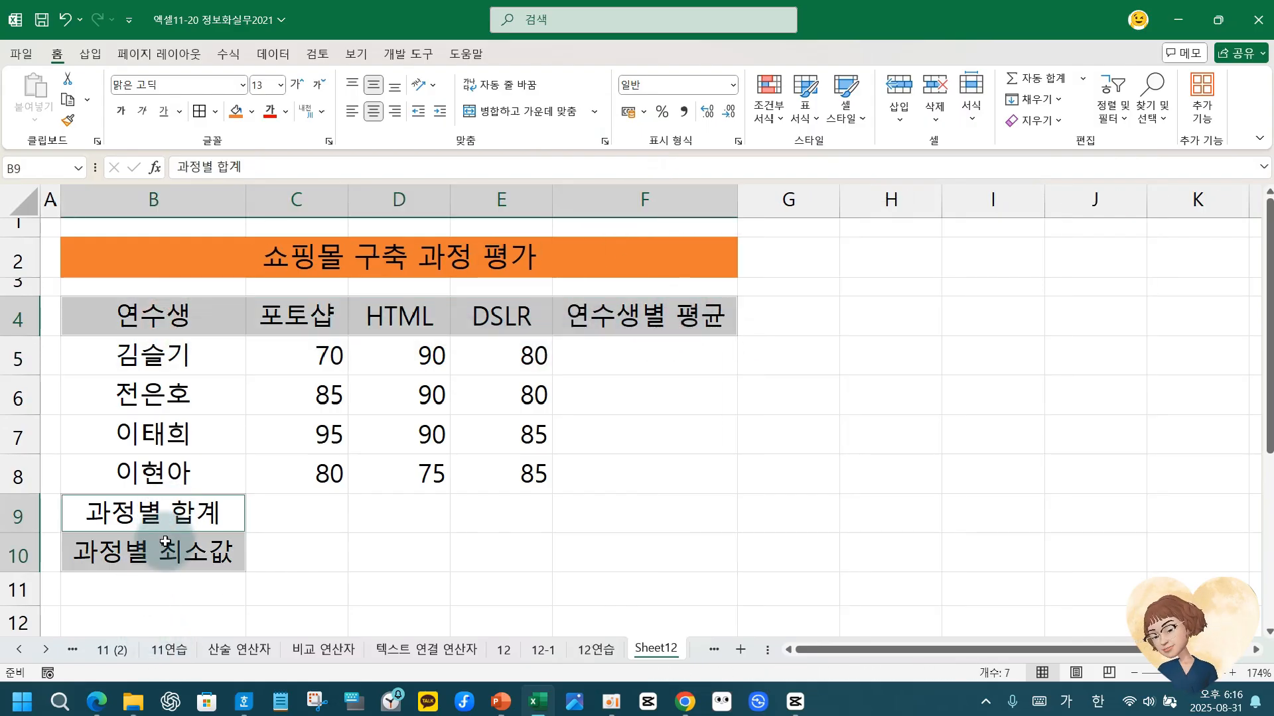
click(255, 112)
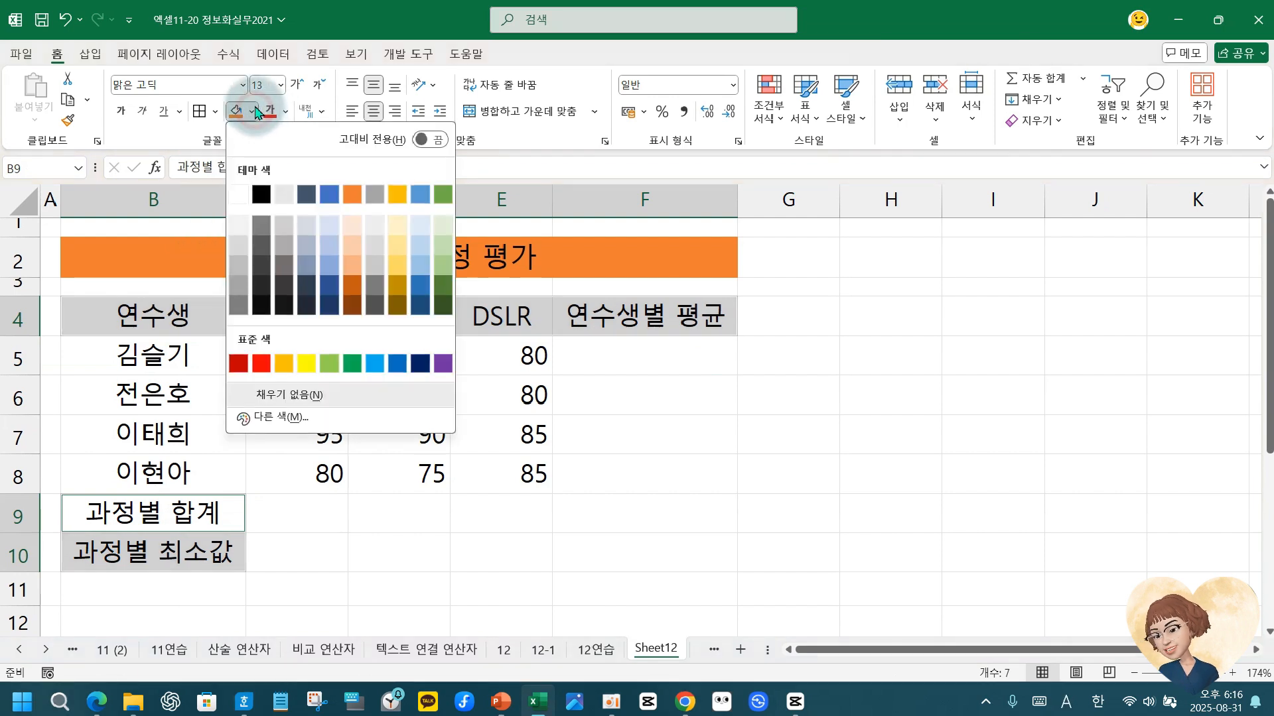
click(351, 225)
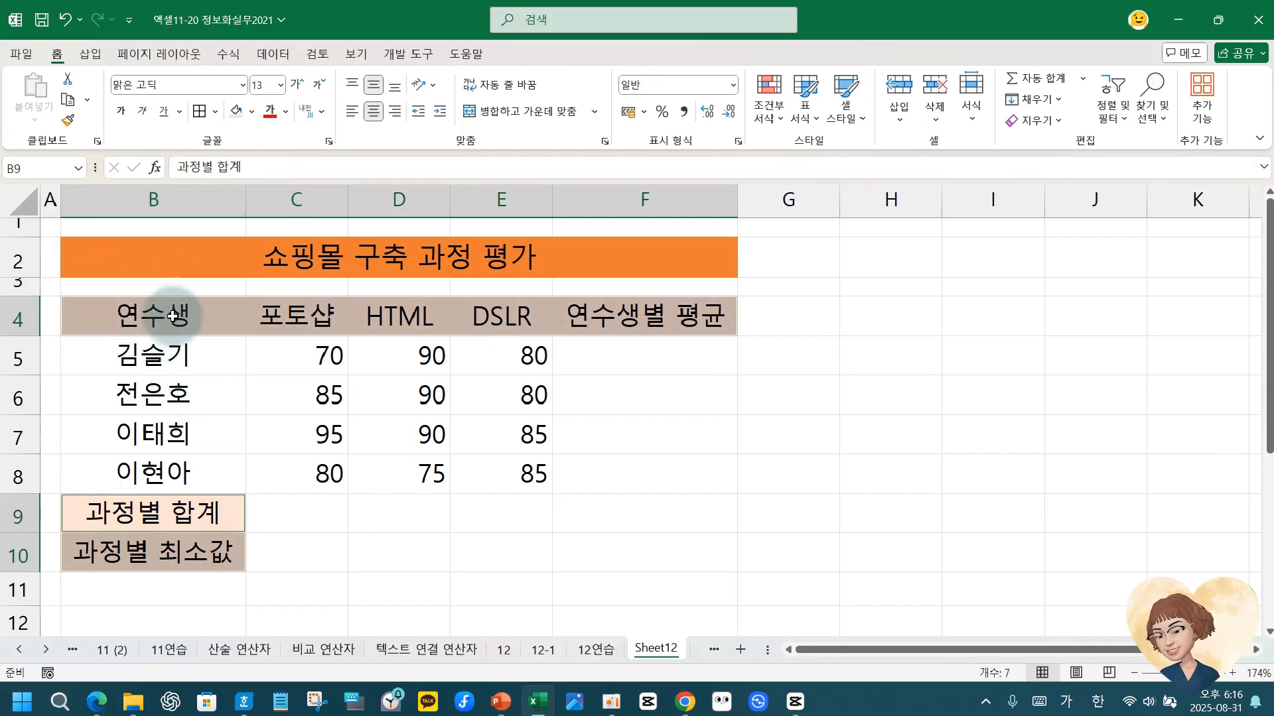
Apply dotted borders to the top, bottom and all inner horizontal and vertical lines of B4:F10, leaving the outer sides open.
drag(166, 315, 589, 564)
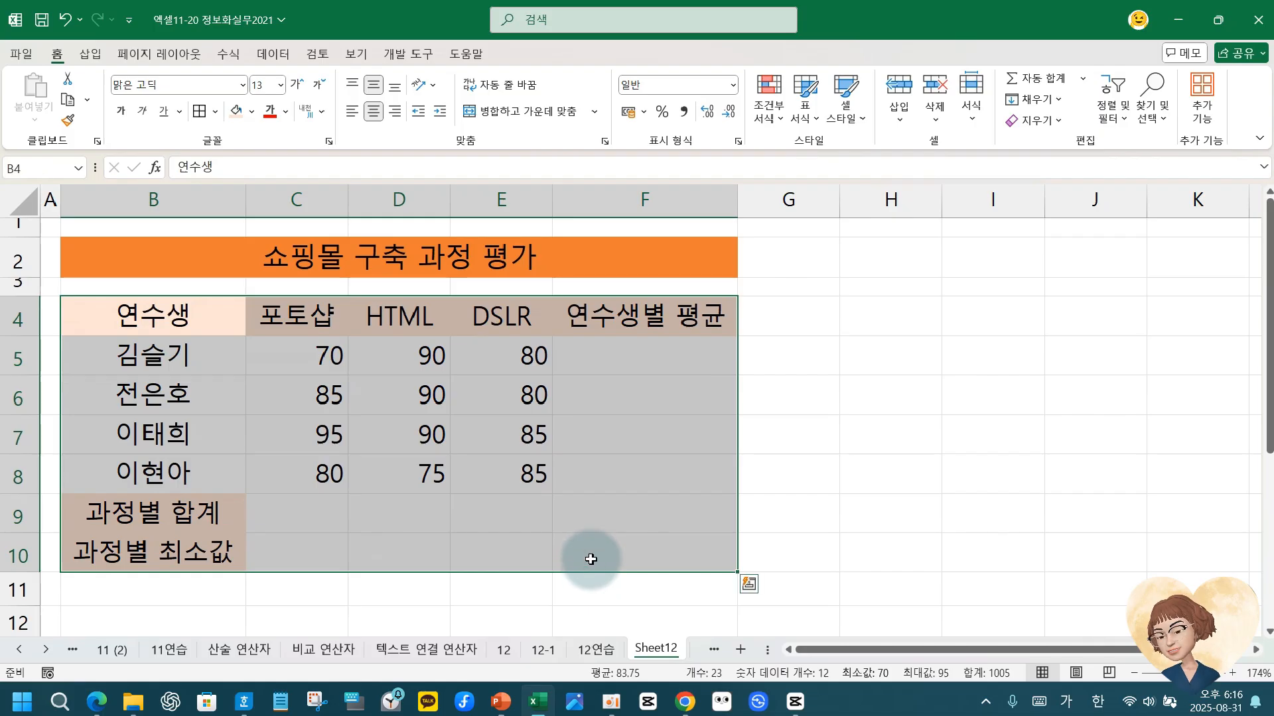
right_click(421, 425)
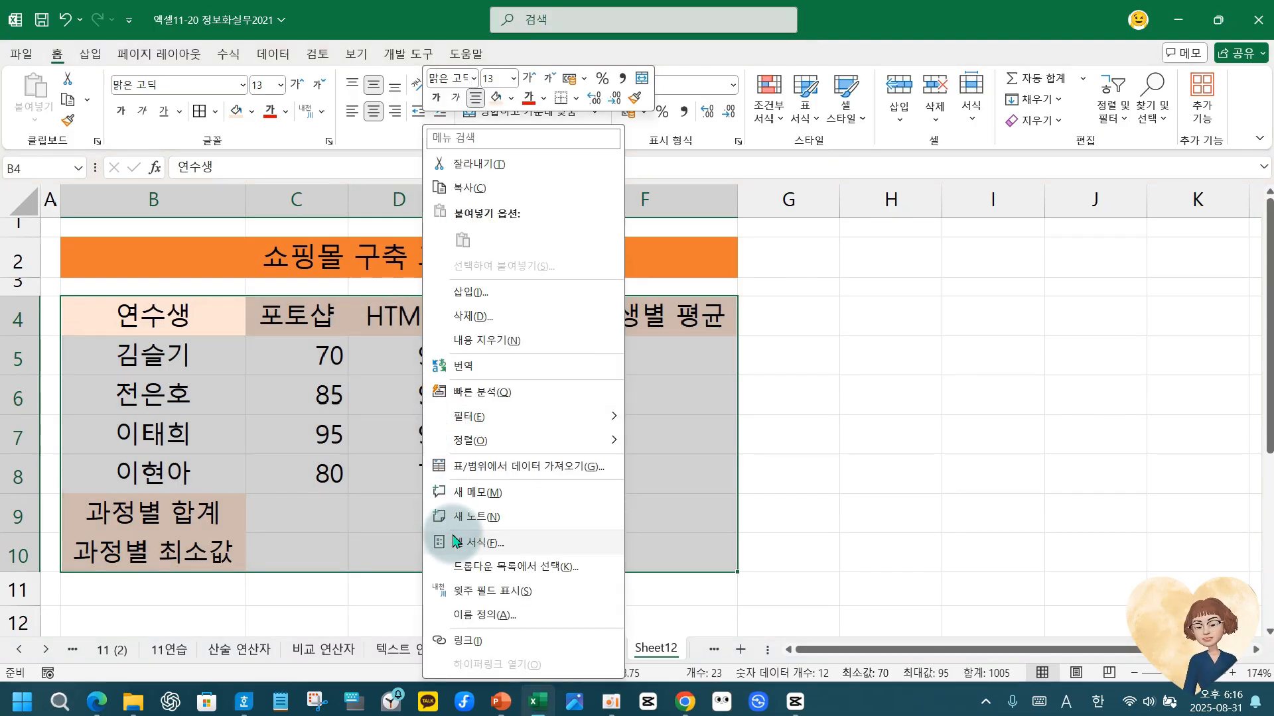
click(453, 542)
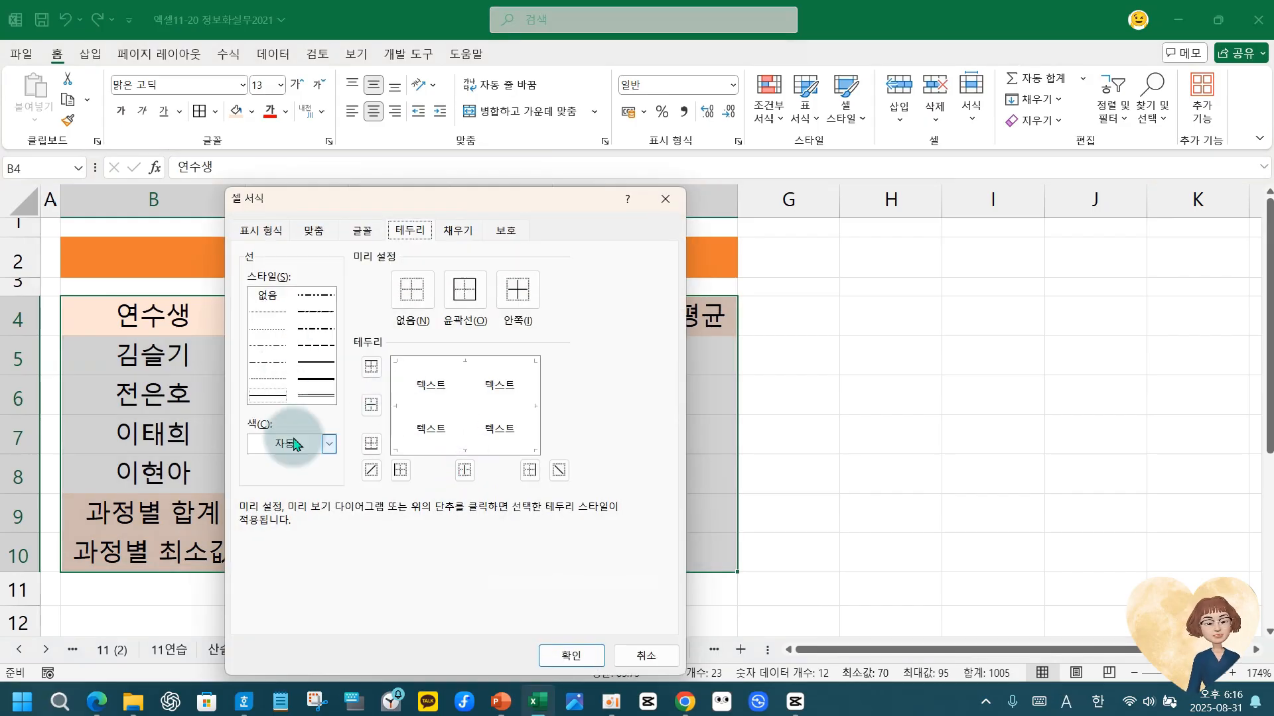
click(270, 328)
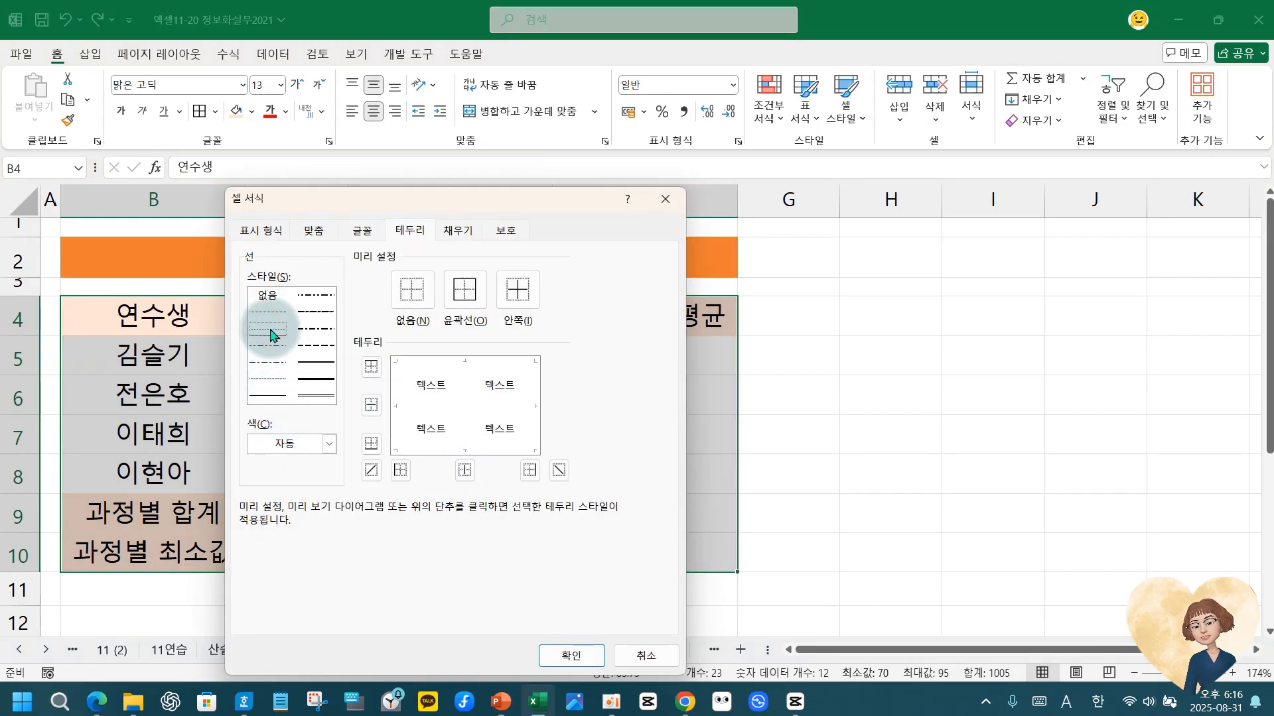
click(371, 366)
click(371, 405)
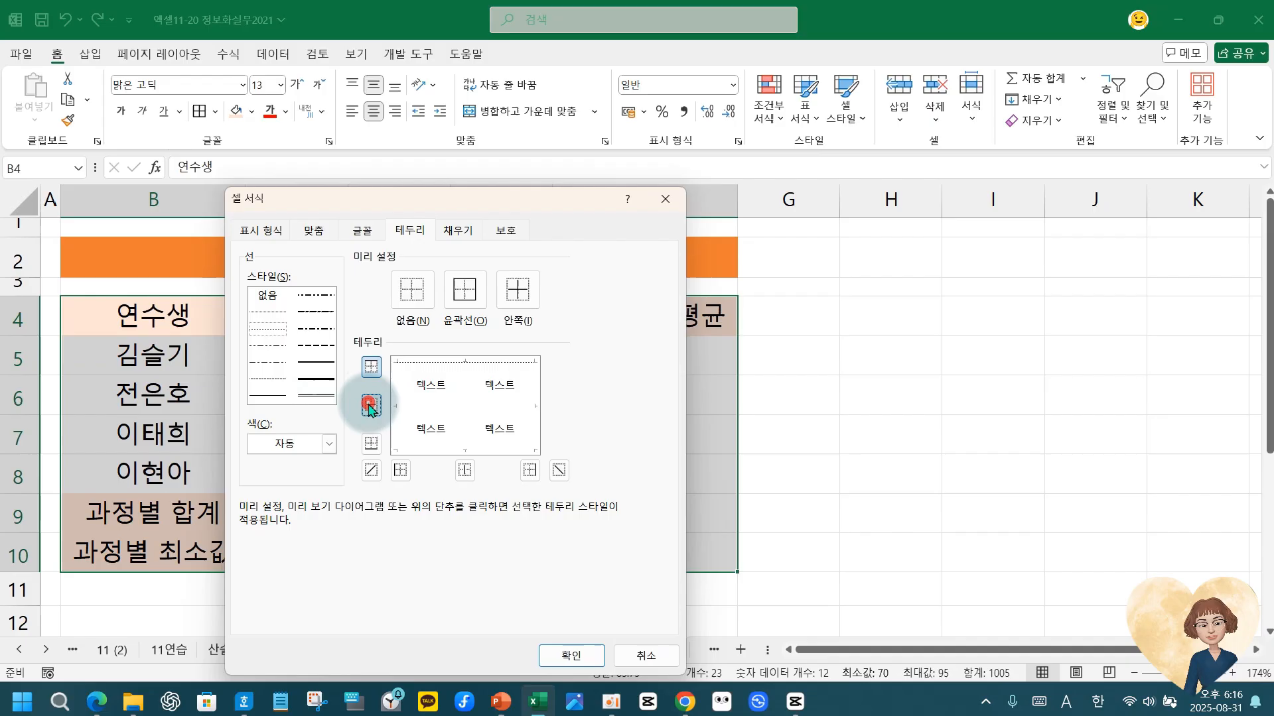
click(371, 443)
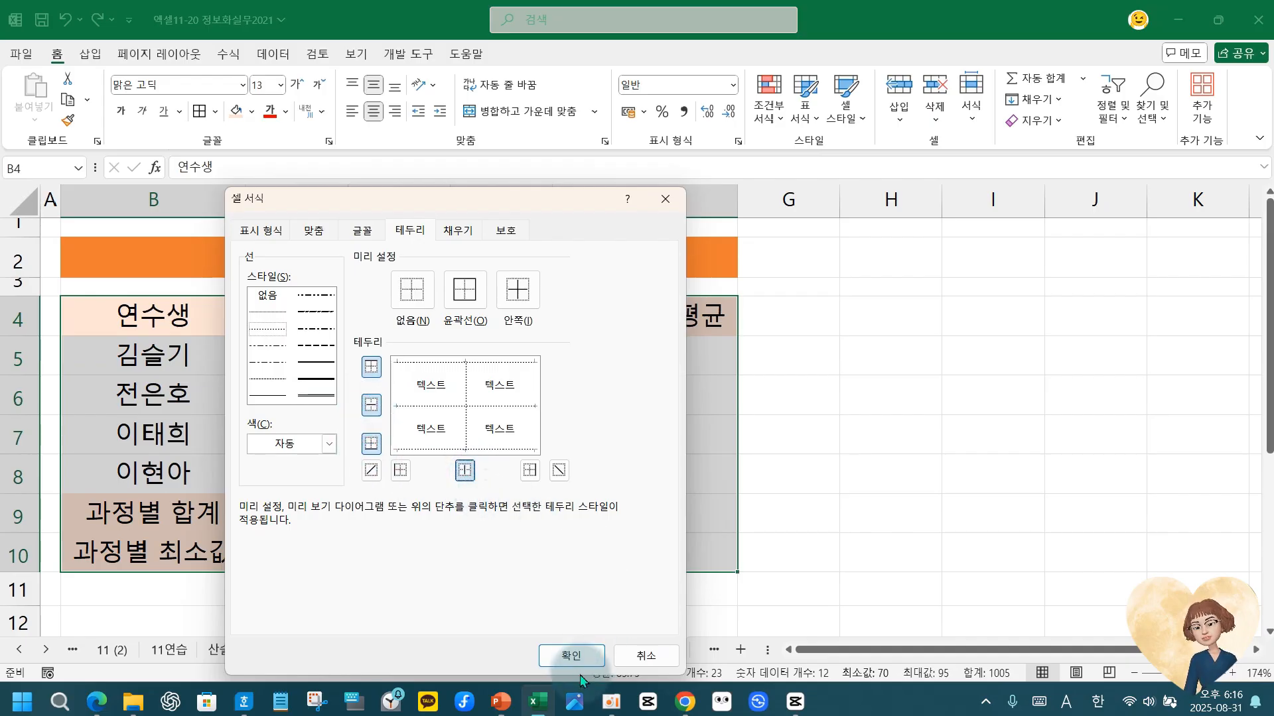
click(571, 657)
Add an upward diagonal border line to each of the cells F9 and F10.
click(655, 510)
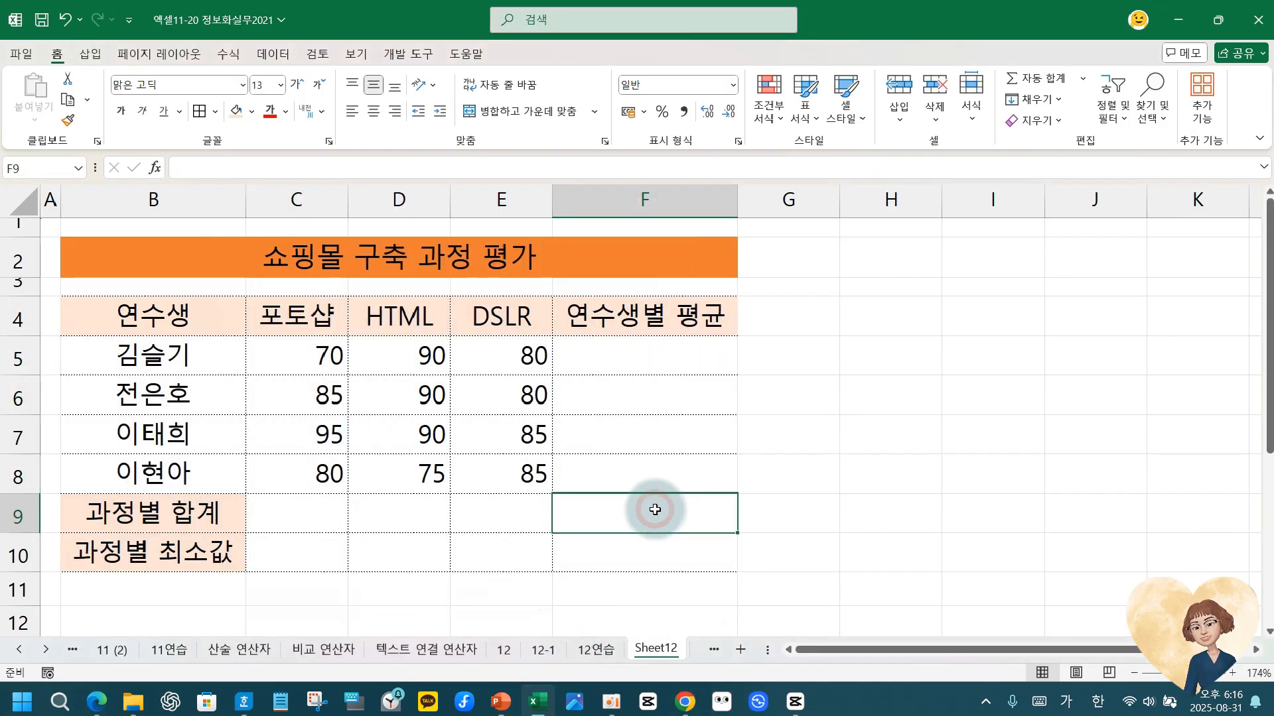
drag(655, 510, 654, 560)
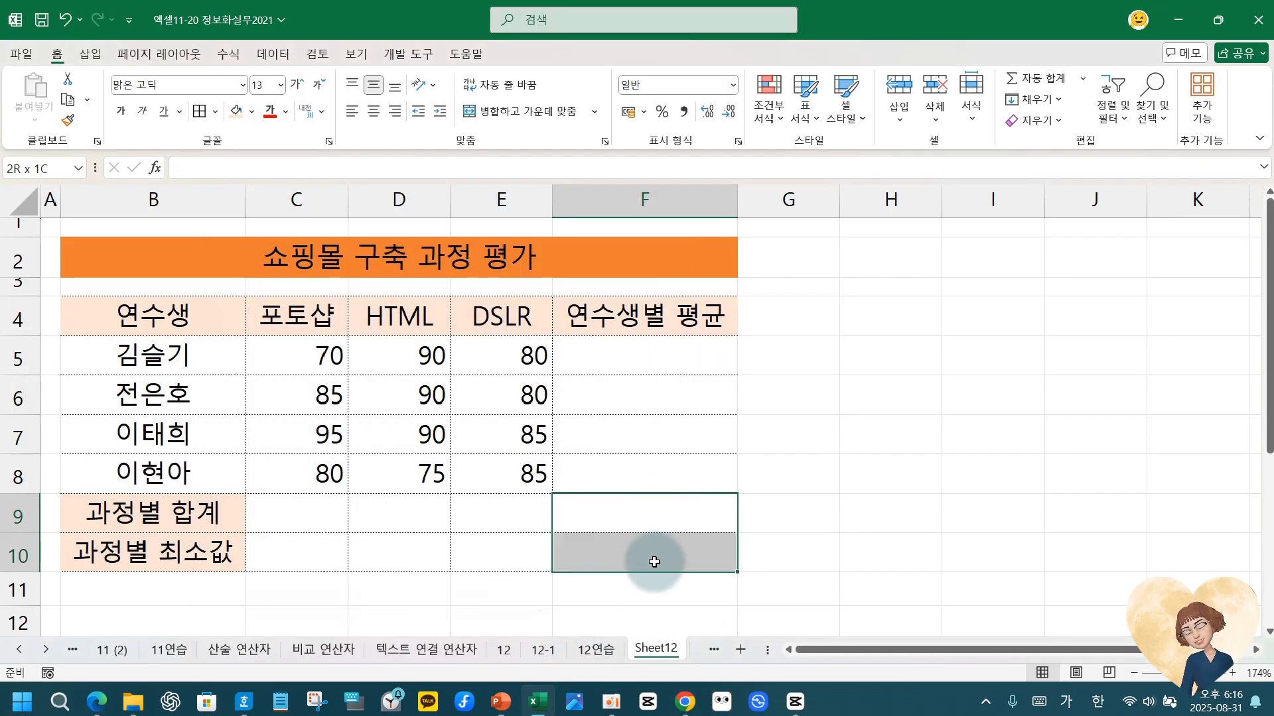
right_click(642, 526)
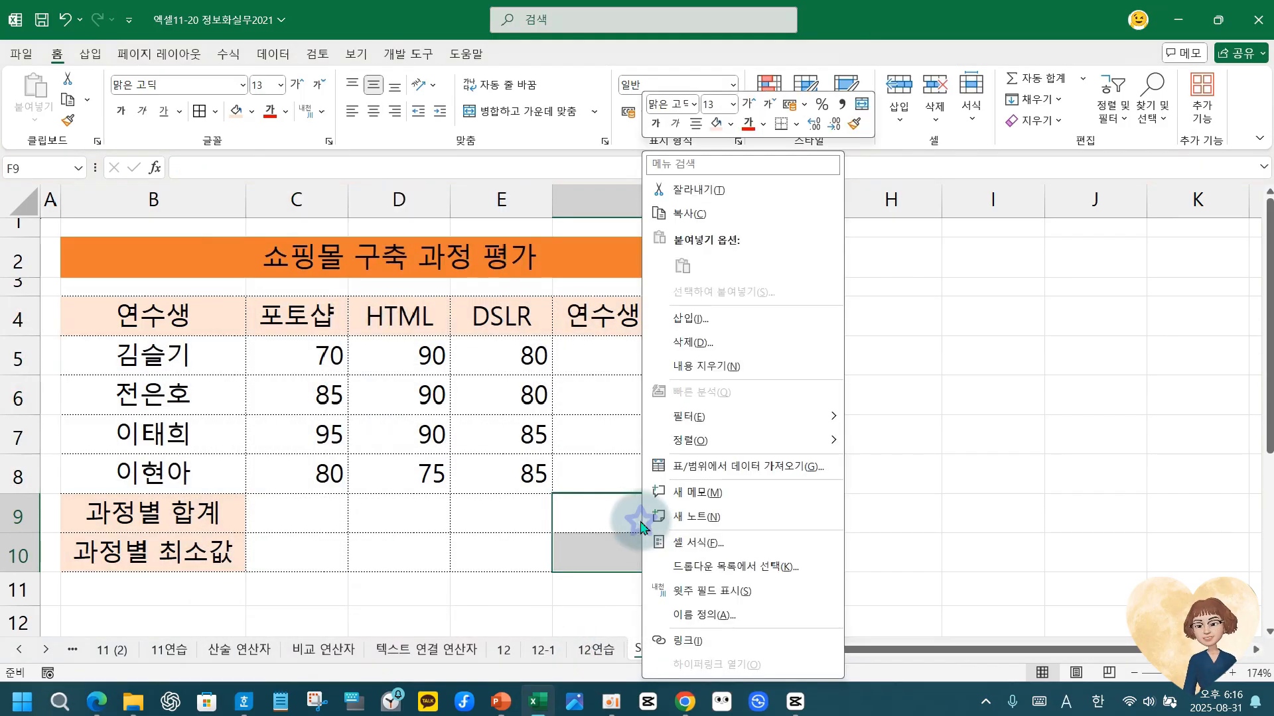
click(730, 543)
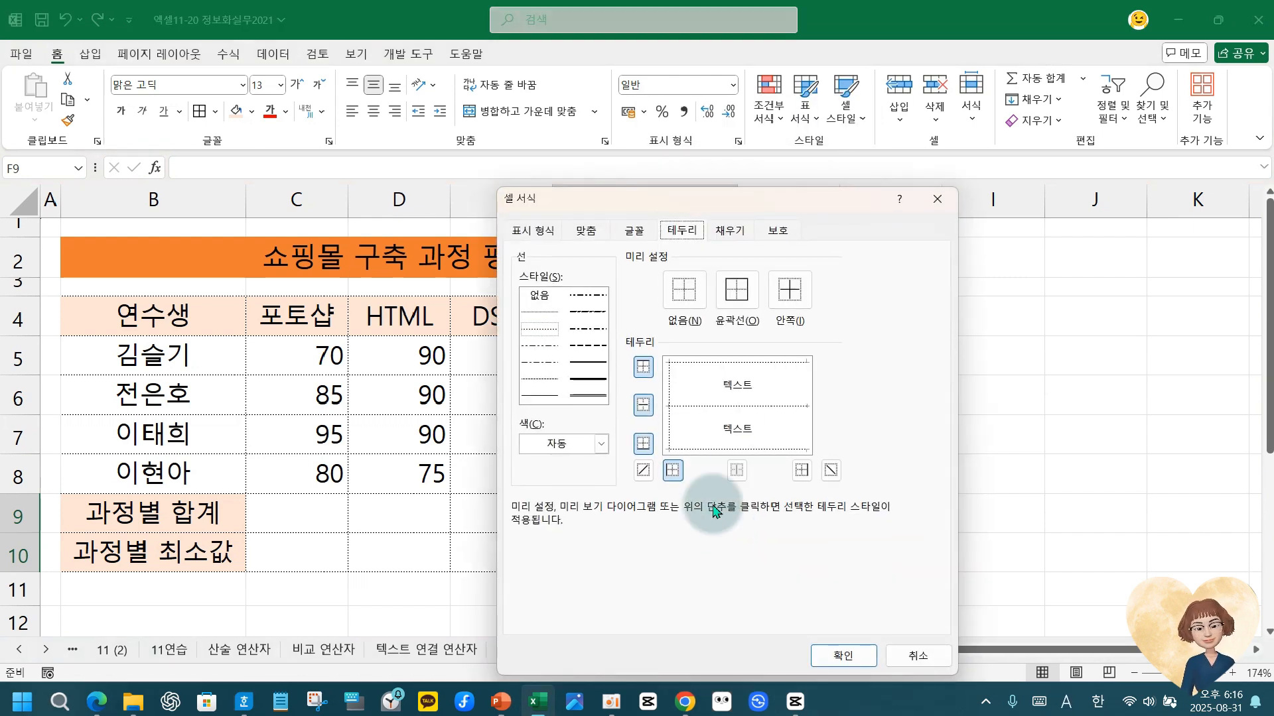
click(643, 470)
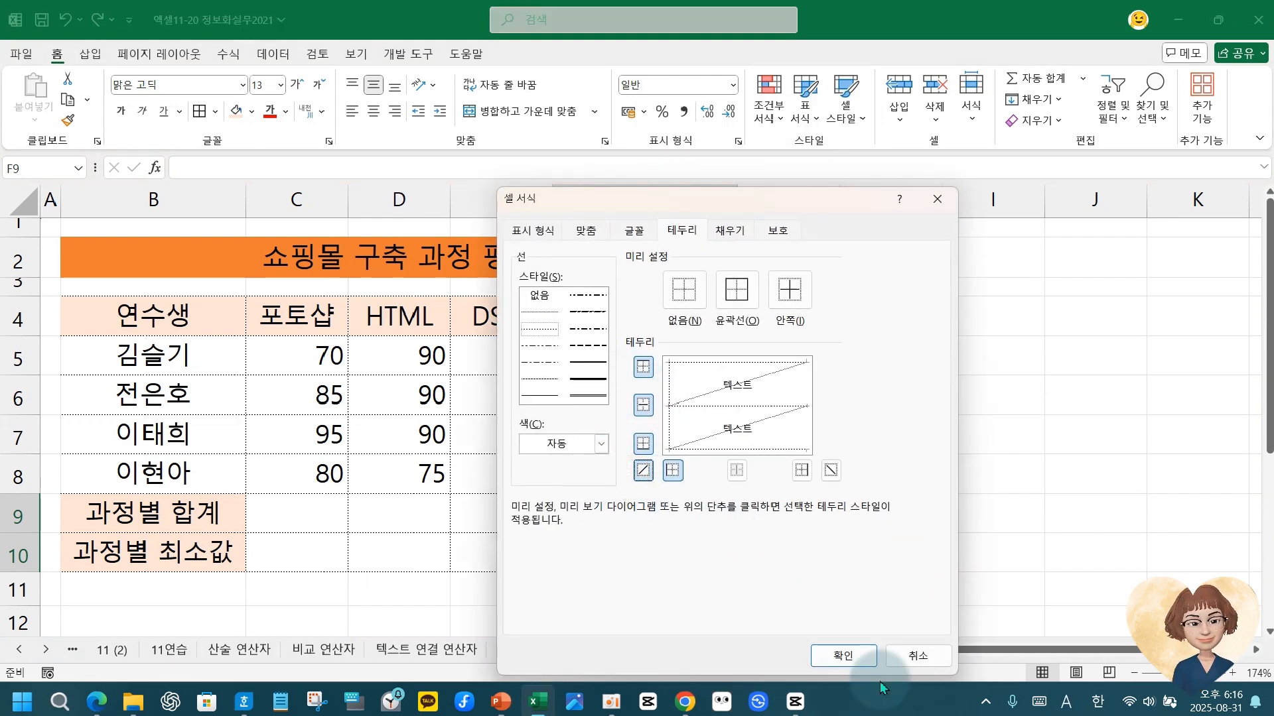
click(841, 655)
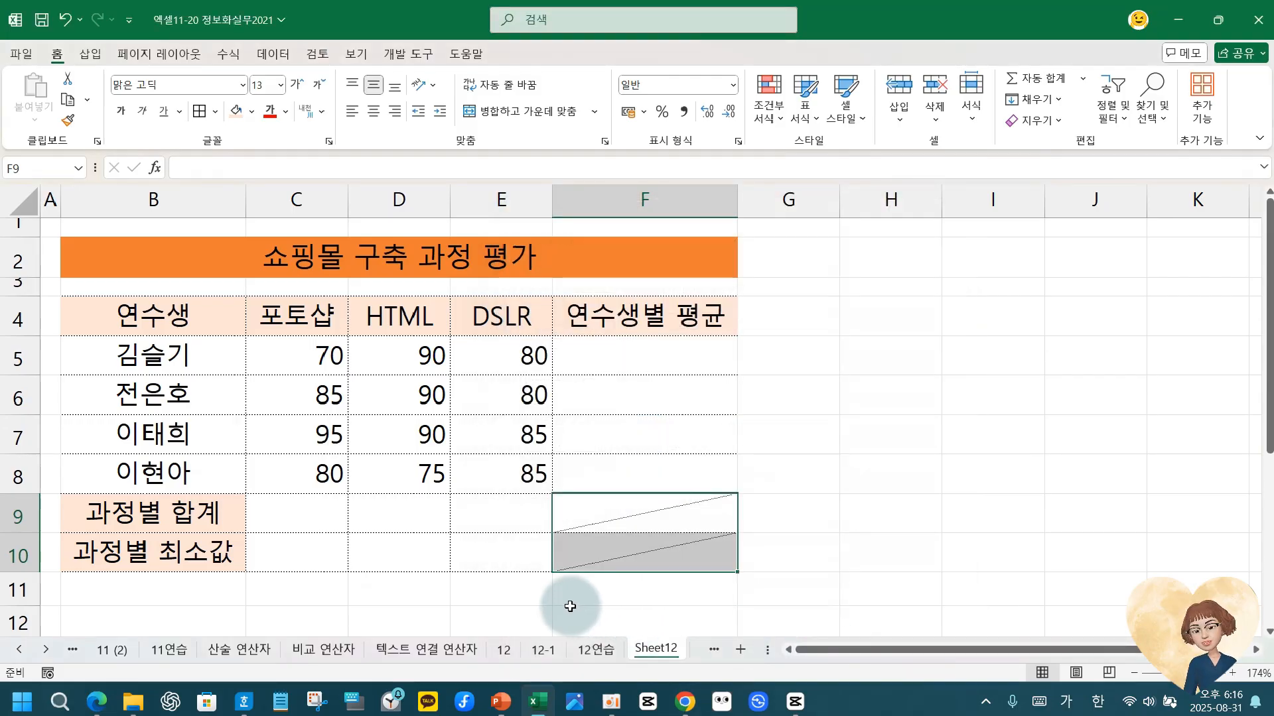
Insert the AVERAGE function over C5:E5 in F5 and fill it down to F8.
click(628, 358)
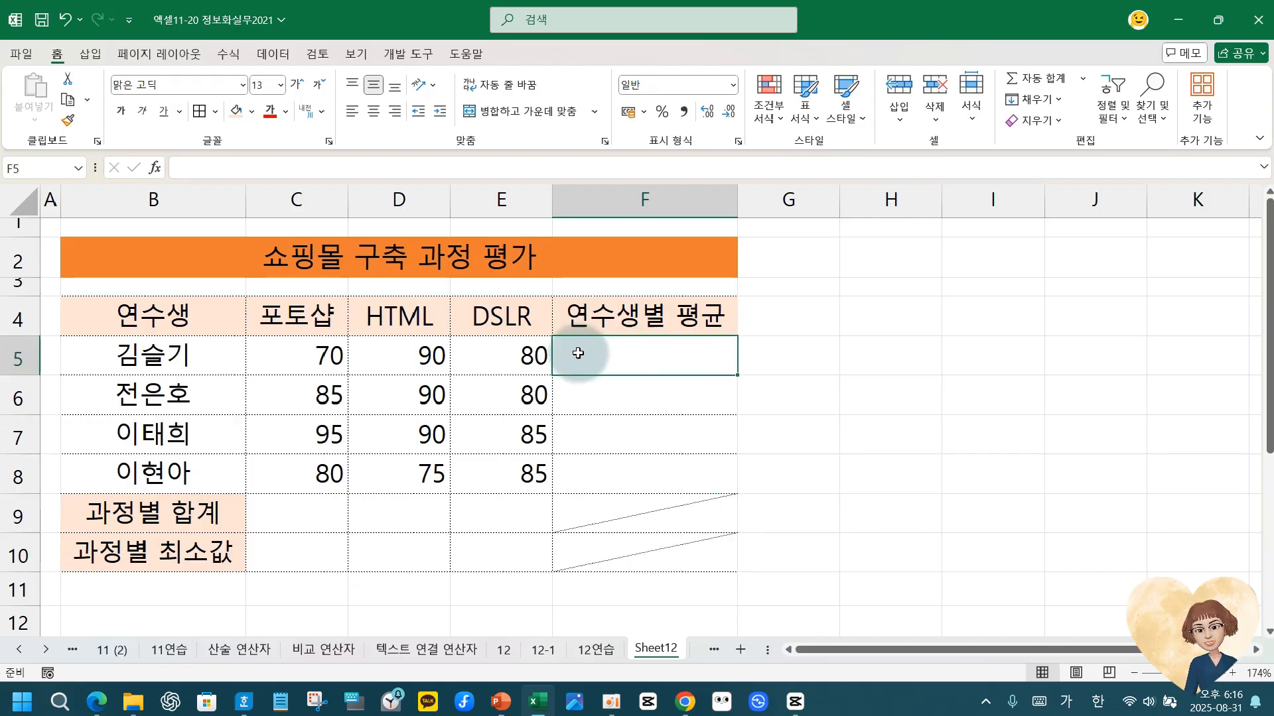
click(156, 169)
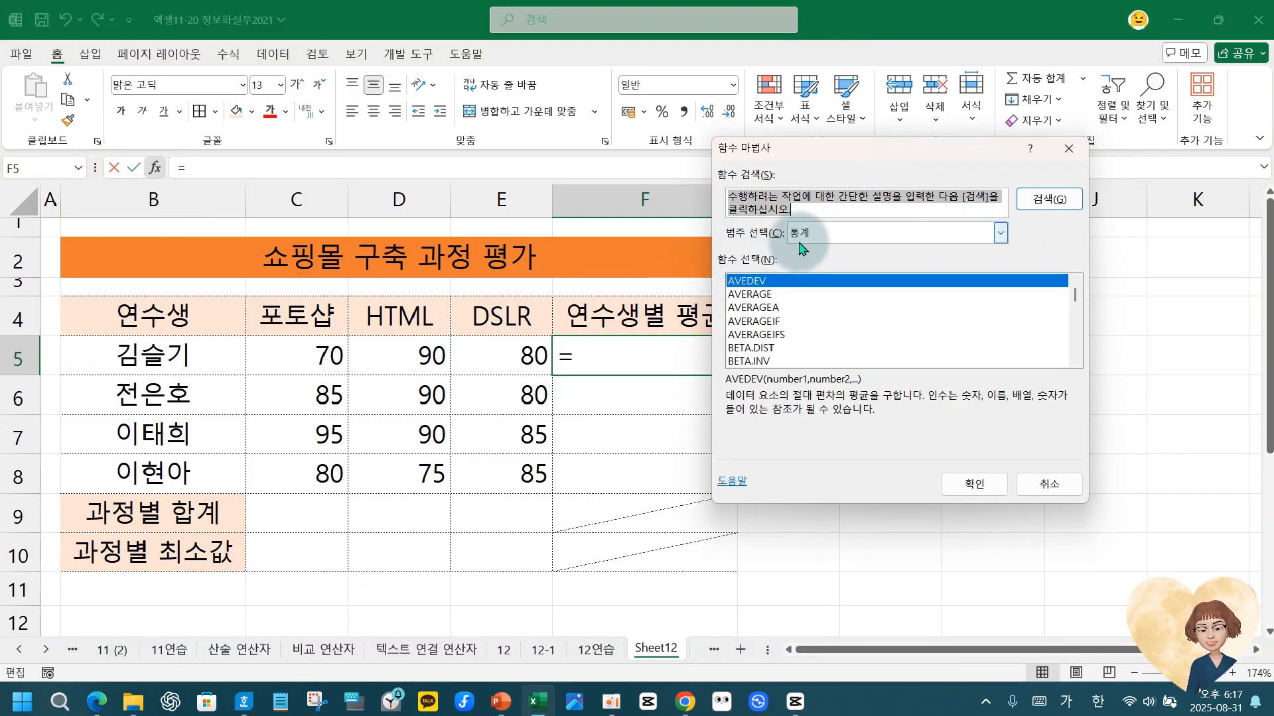
click(999, 234)
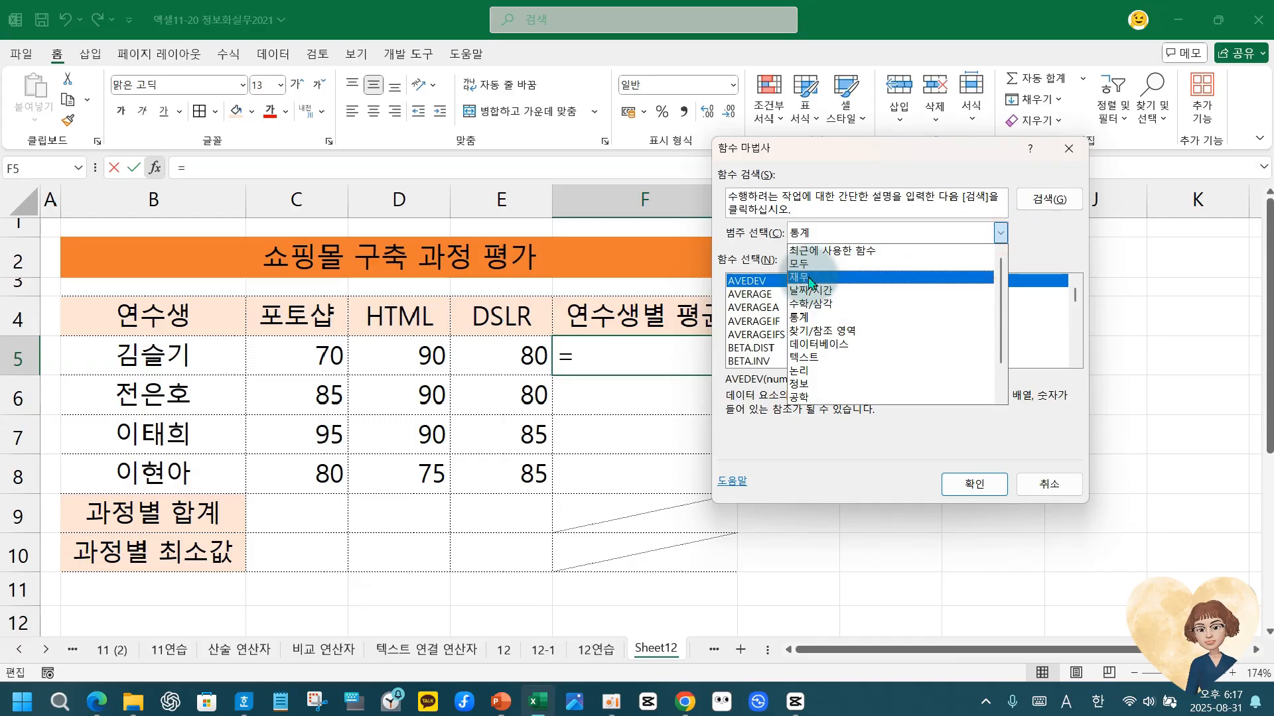
click(819, 251)
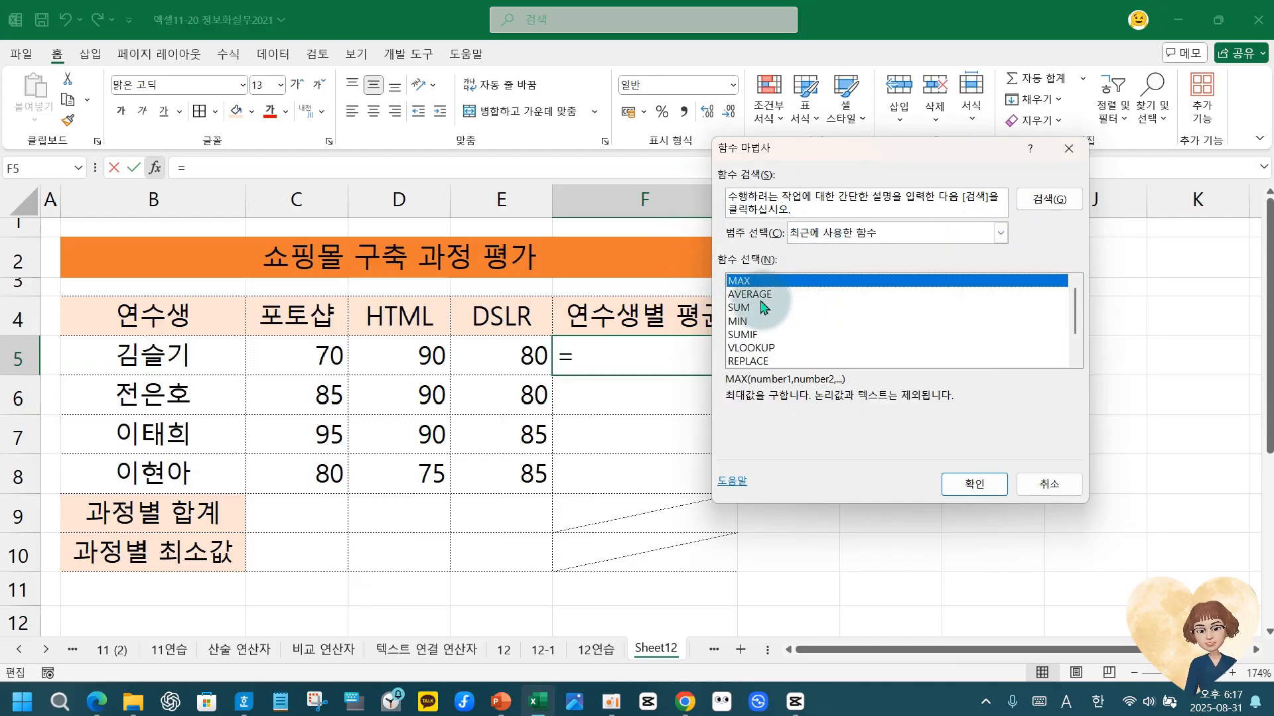
click(1000, 233)
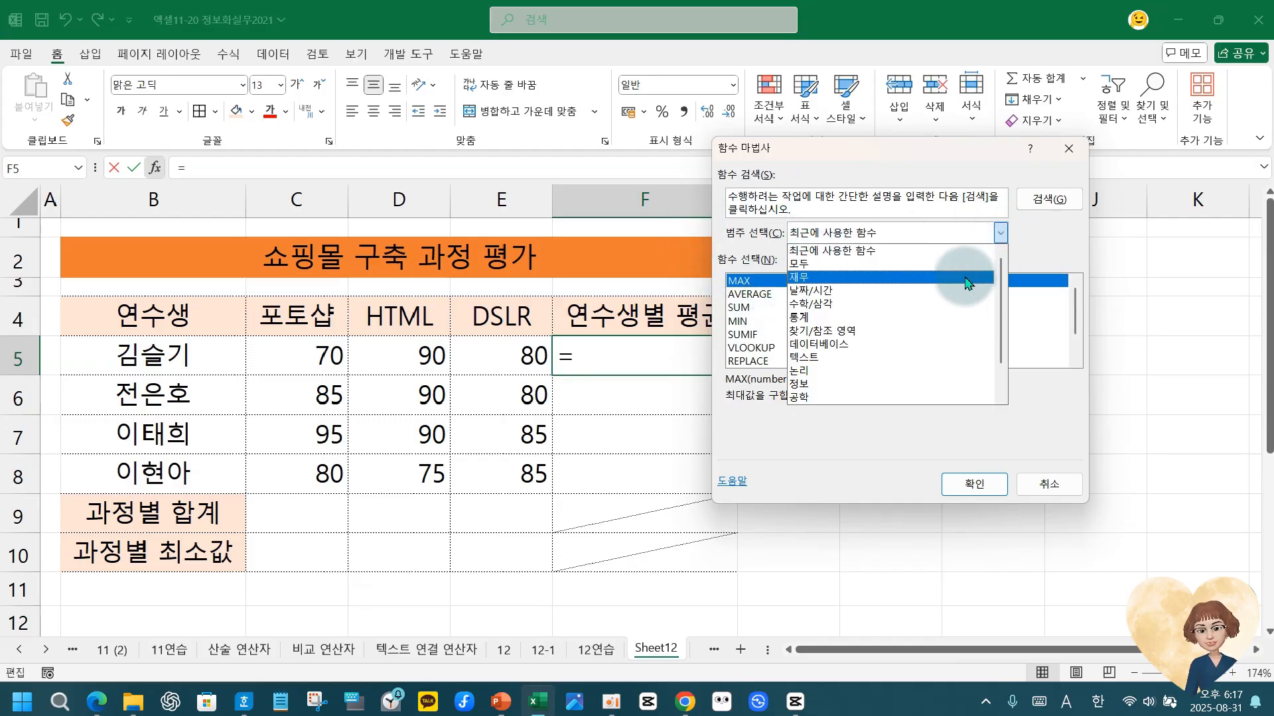
click(925, 233)
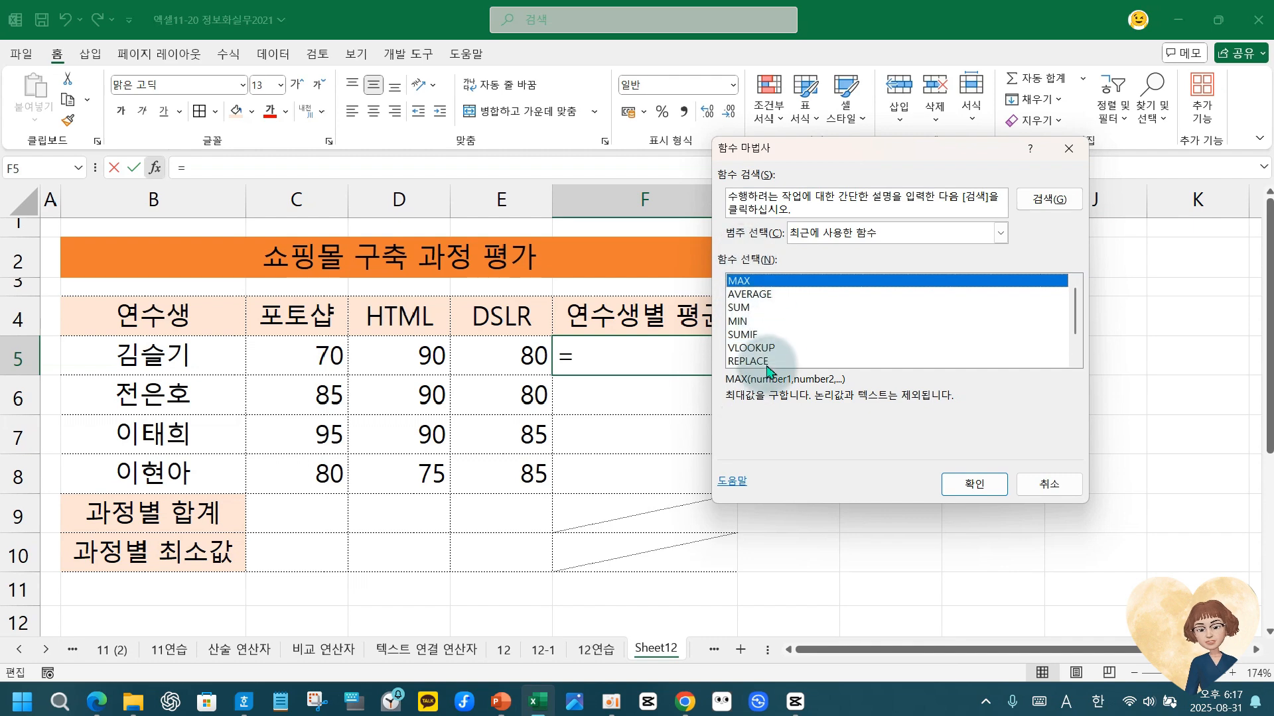
click(750, 295)
click(973, 487)
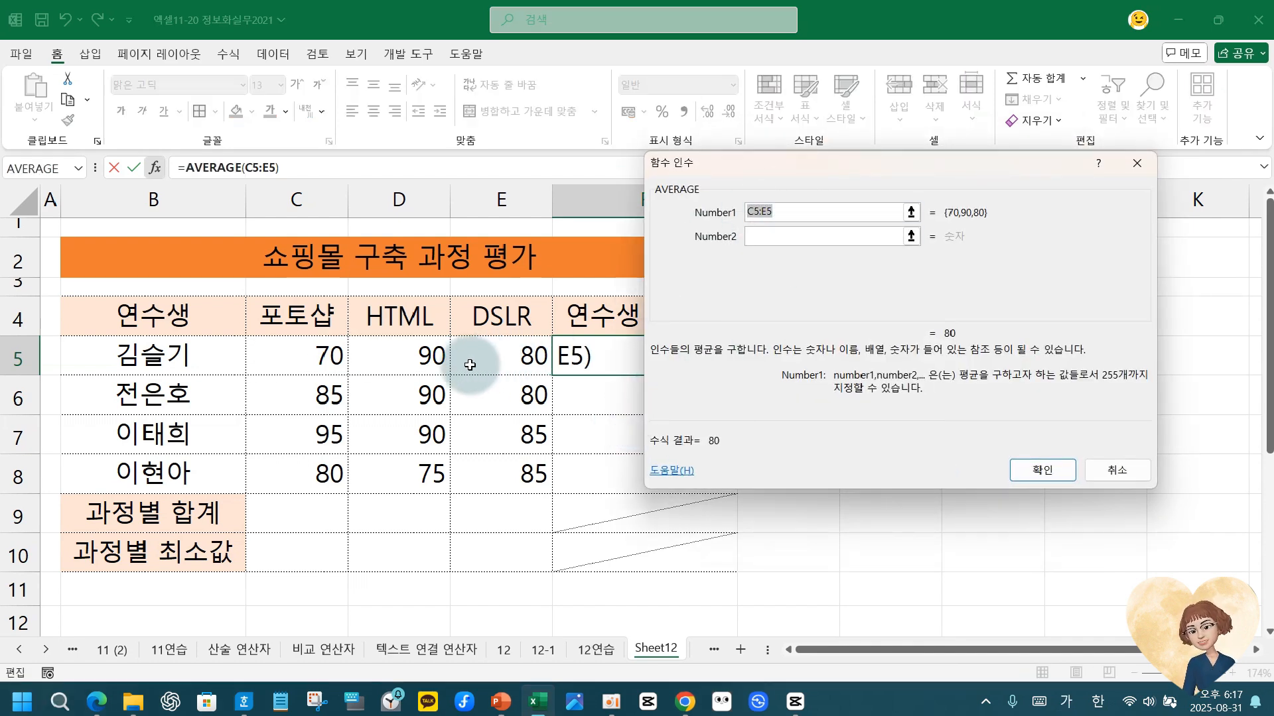
click(1045, 470)
drag(738, 379, 736, 493)
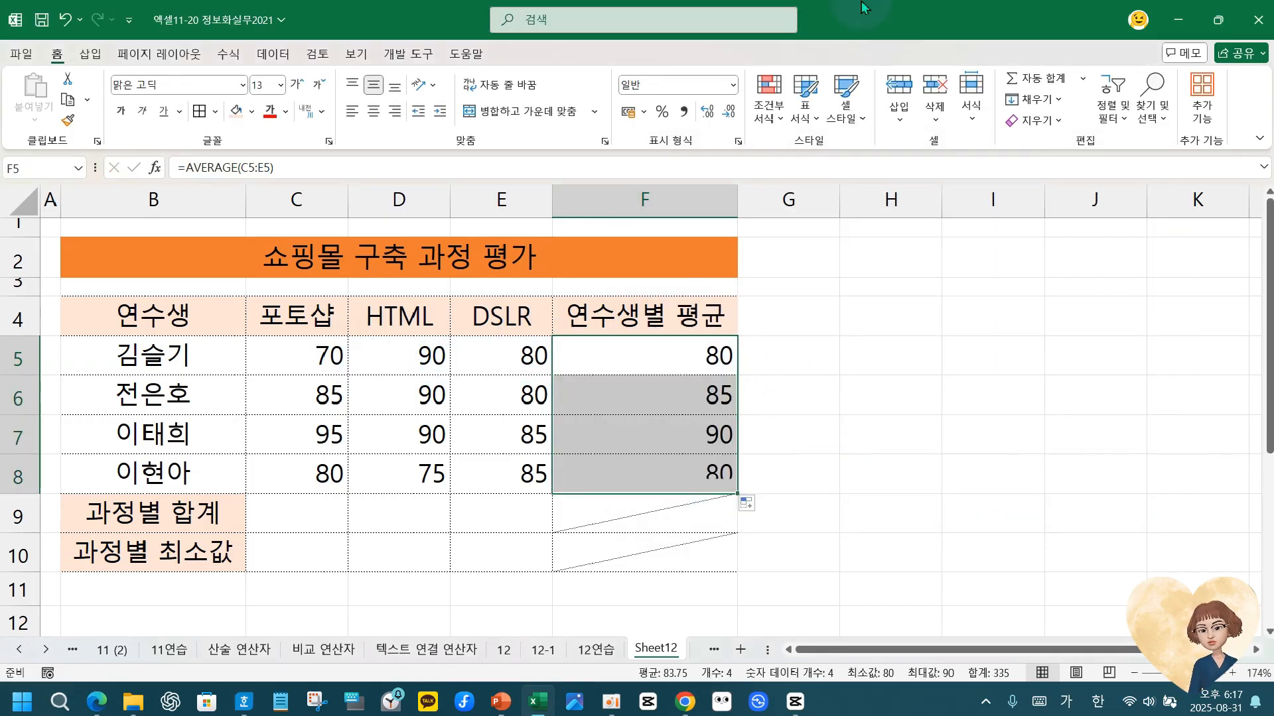
Enter the formula =SUM(C5:C8) in C9 for the 포토샵 course total.
click(299, 514)
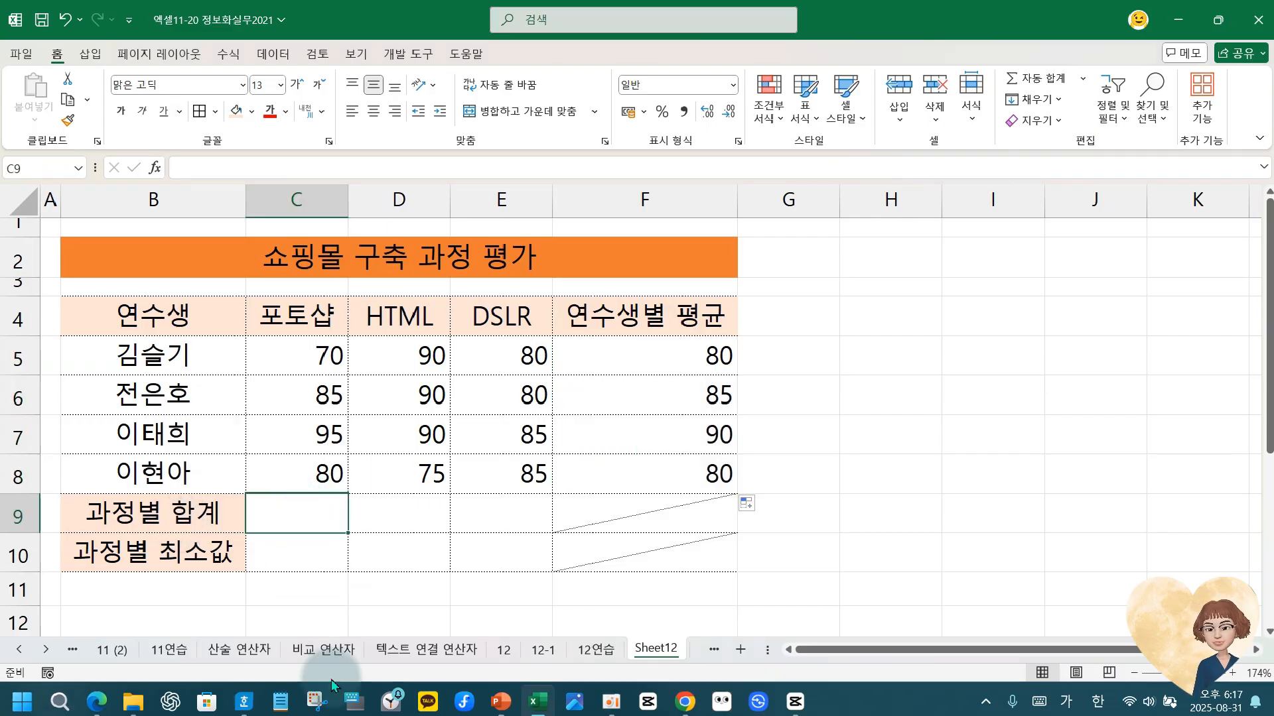
text(=ㄴ)
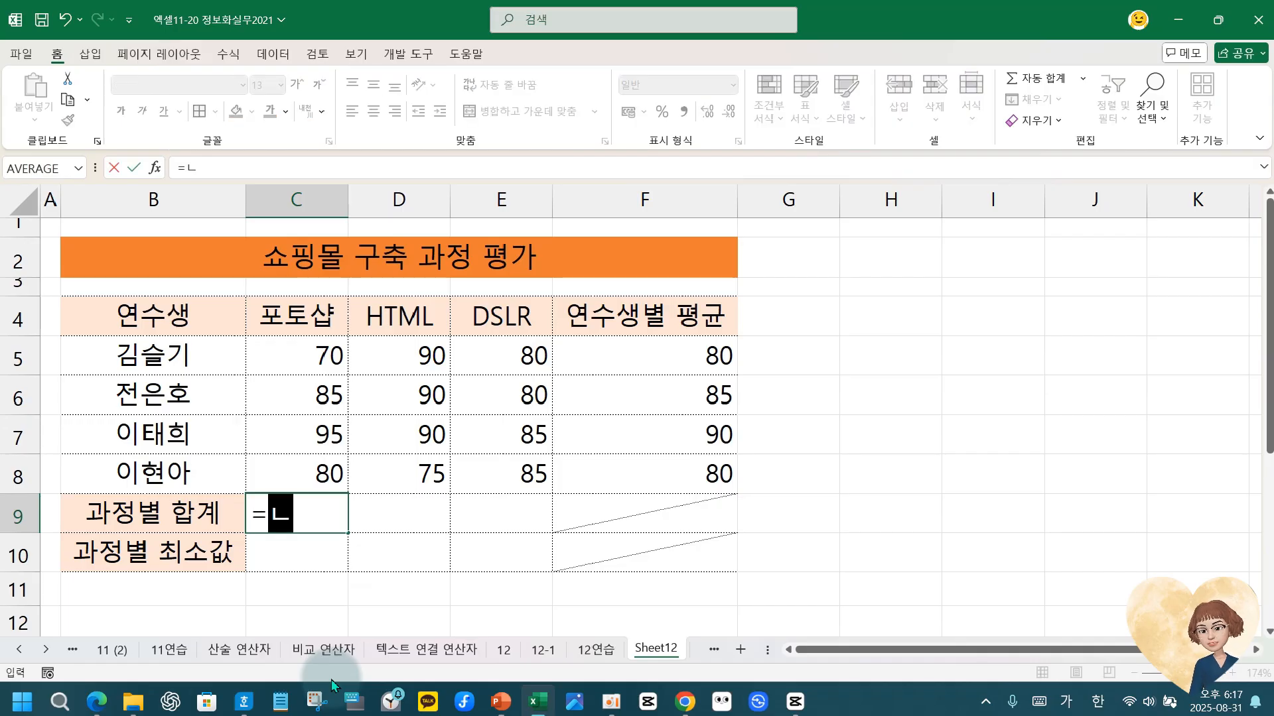
key(BackSpace)
key(Hangul)
text(SU)
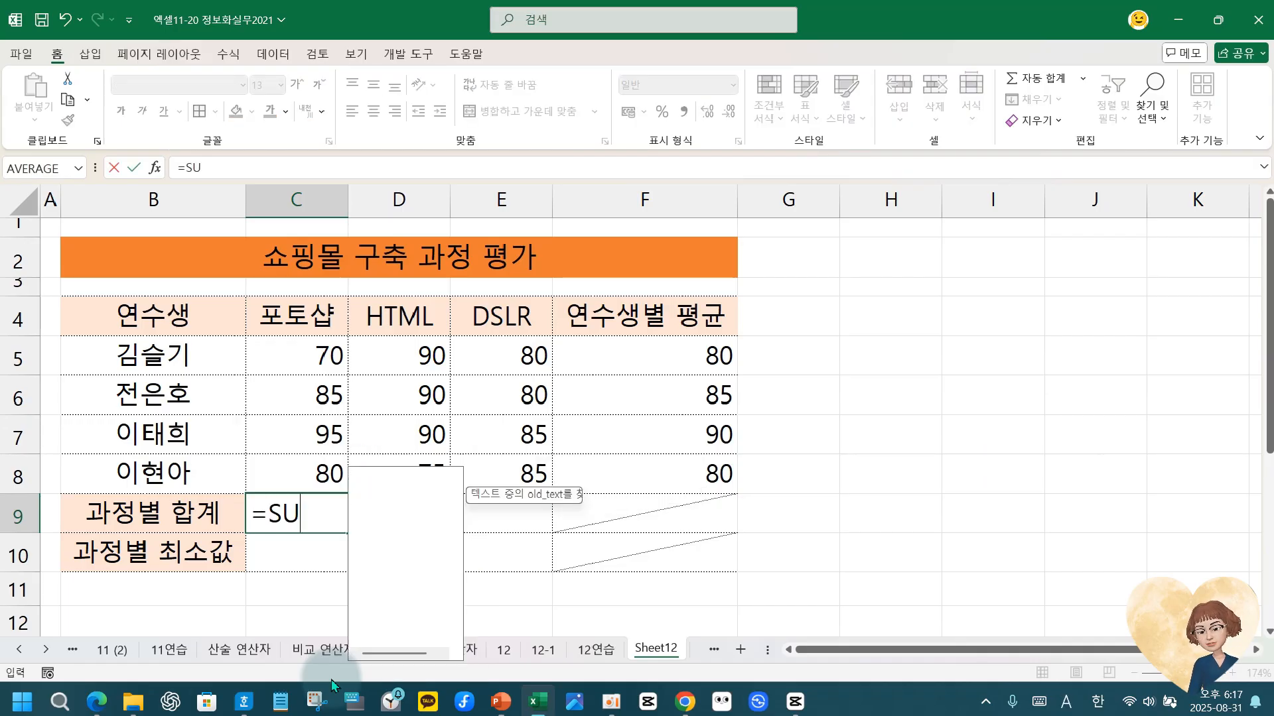
text(M()
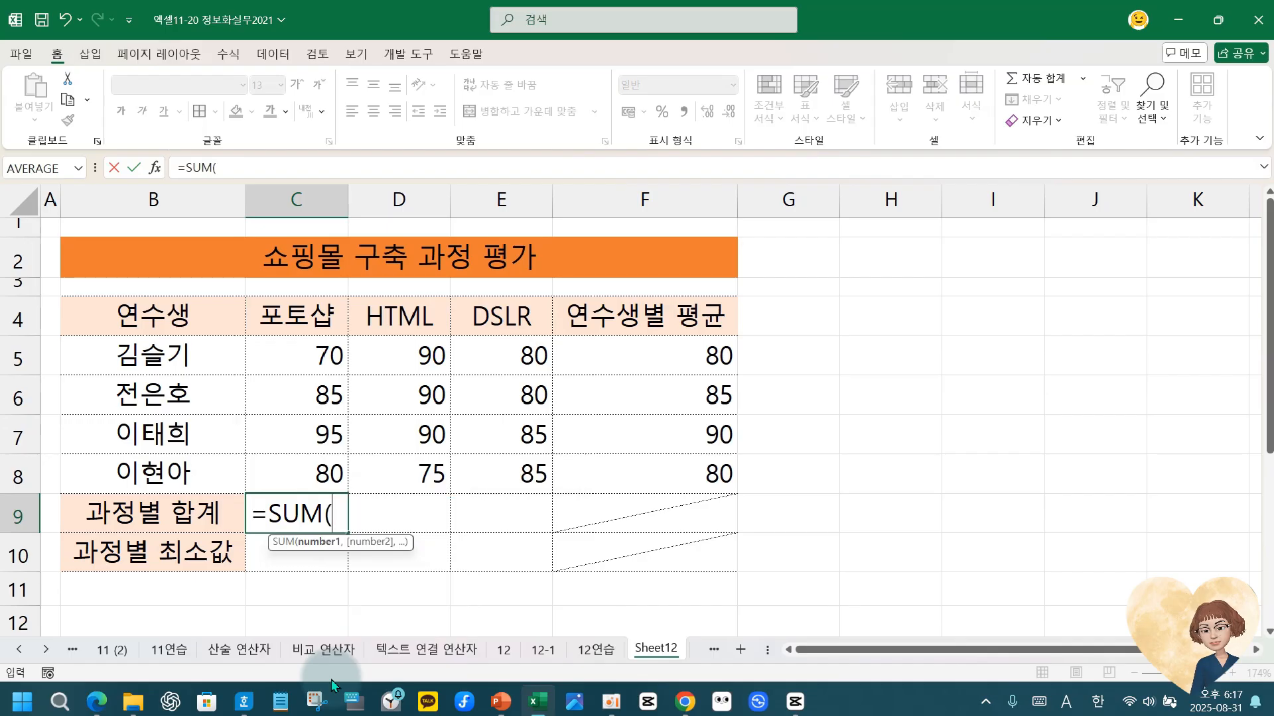
drag(285, 355, 297, 471)
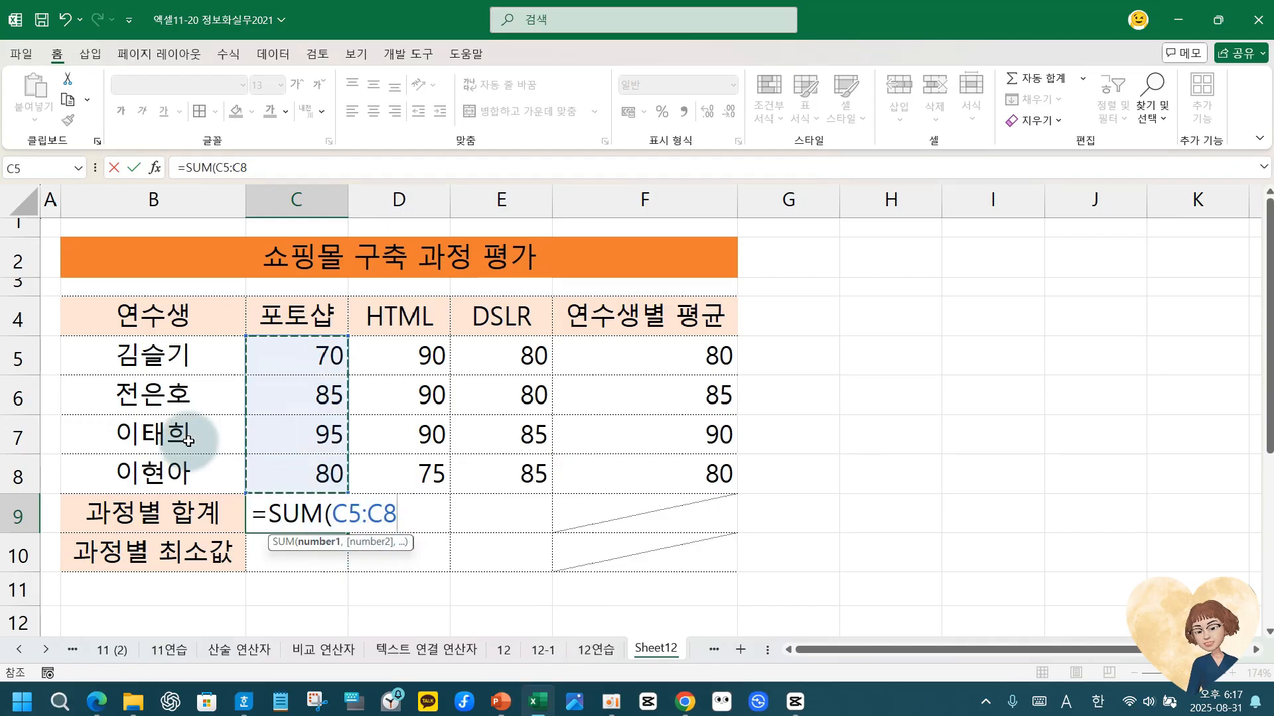
text())
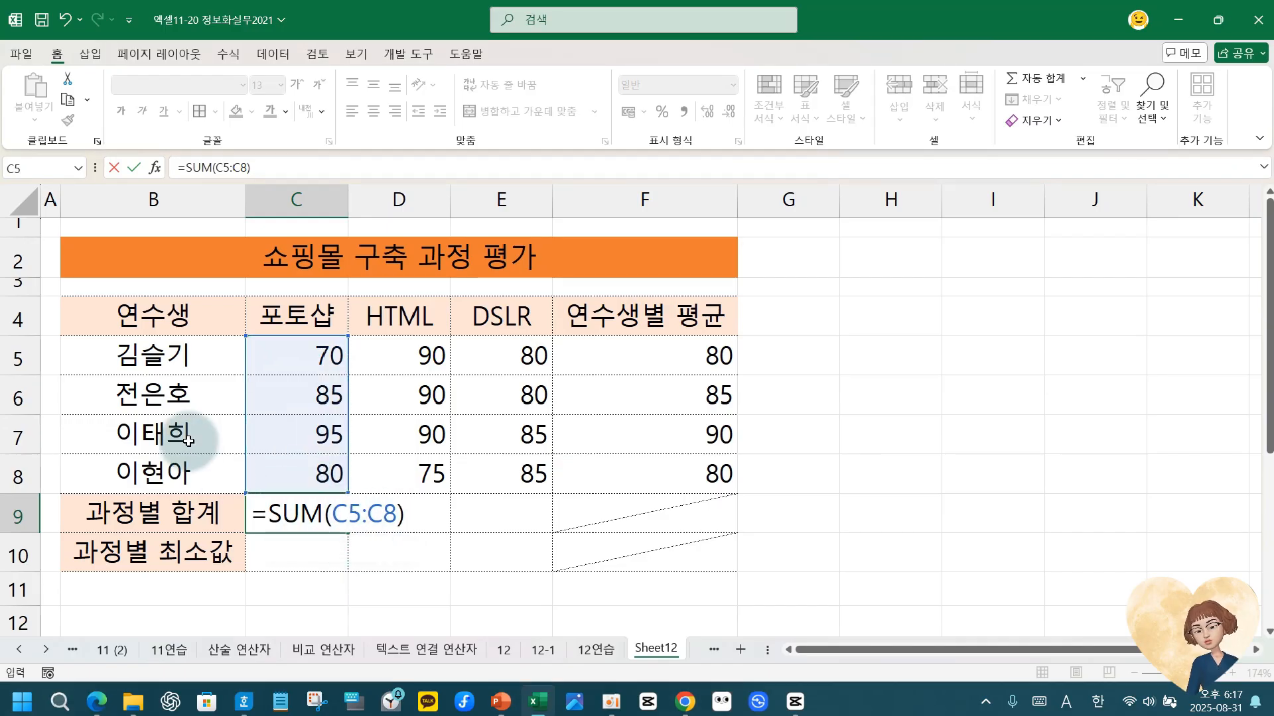
key(Return)
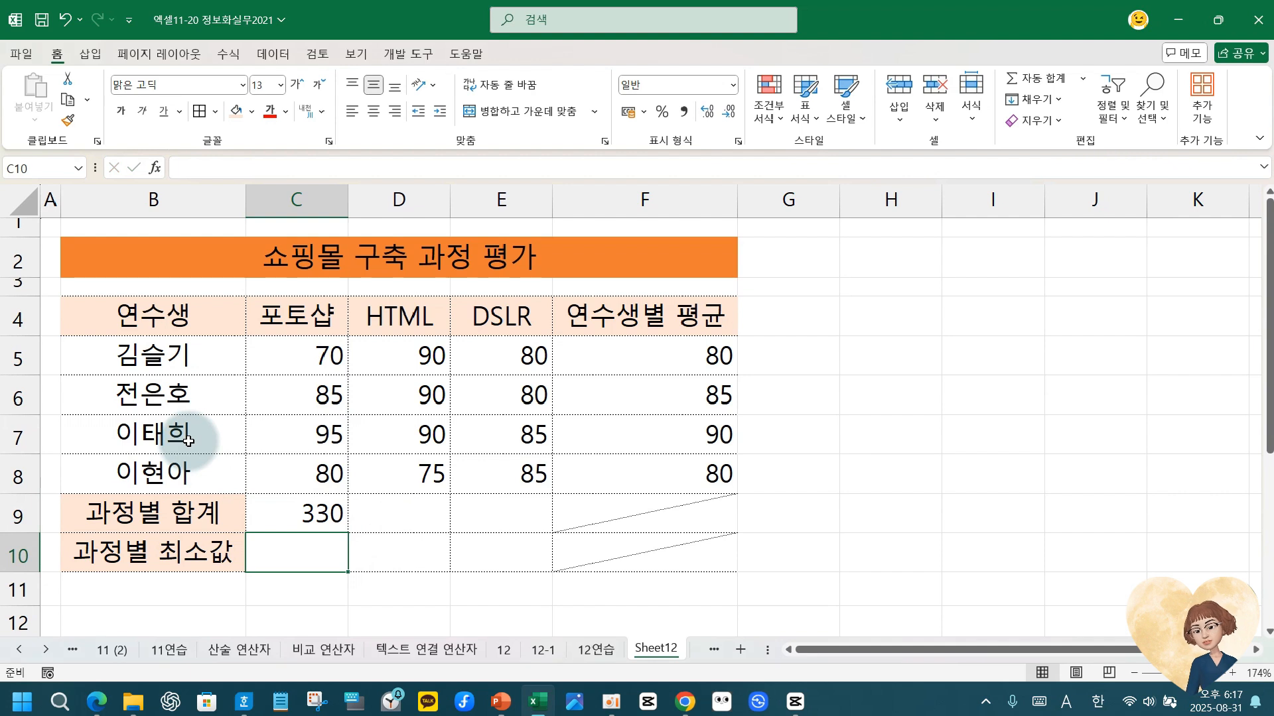
text(=M)
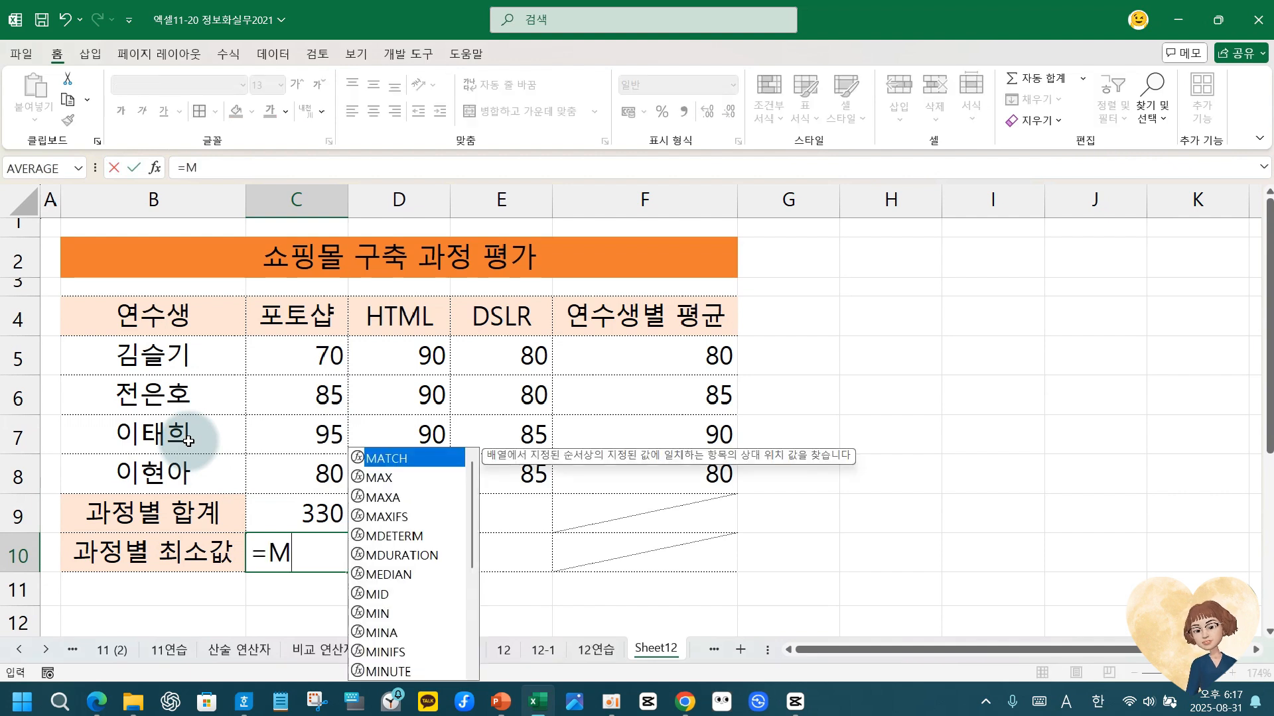
text(I)
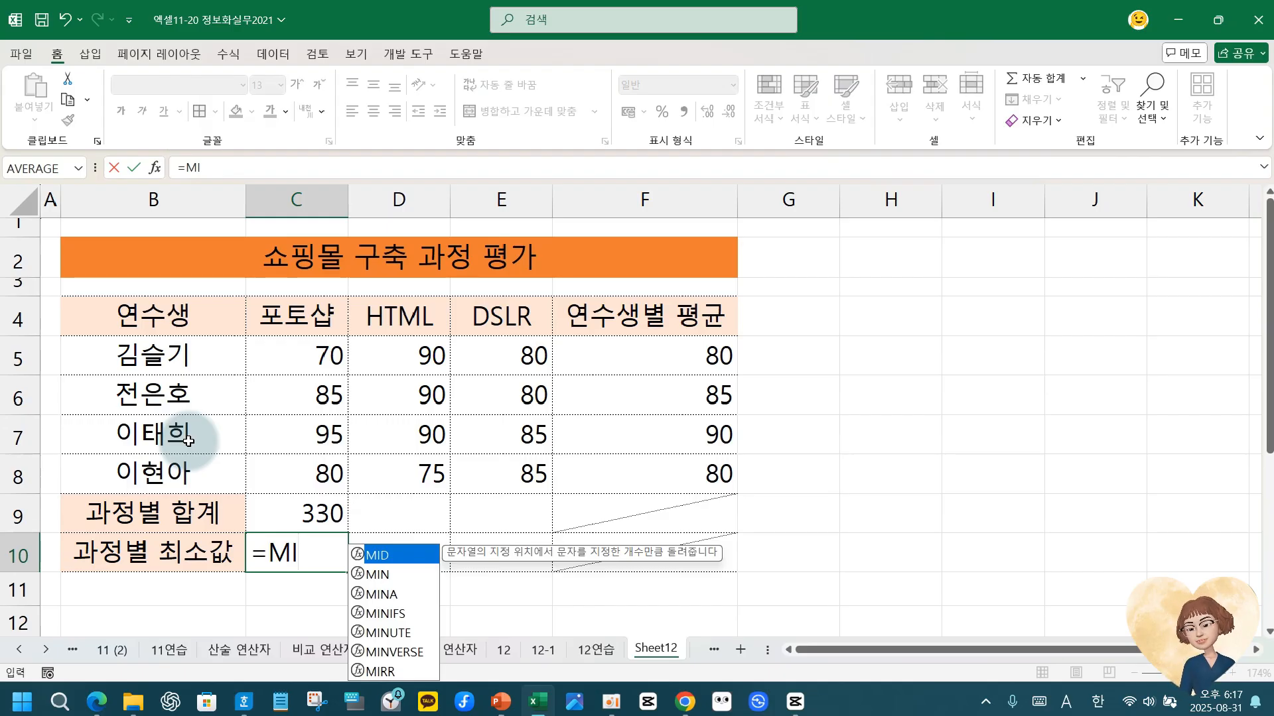
key(BackSpace)
key(BackSpace)
key(Escape)
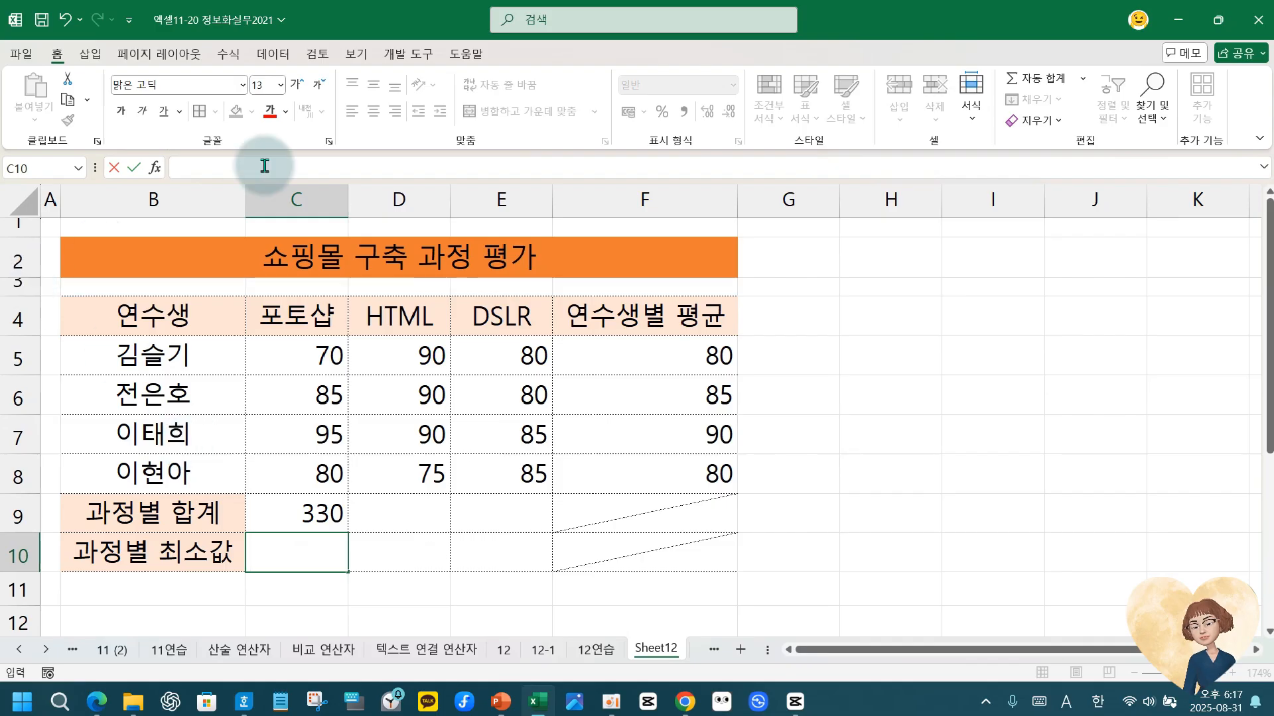
click(229, 53)
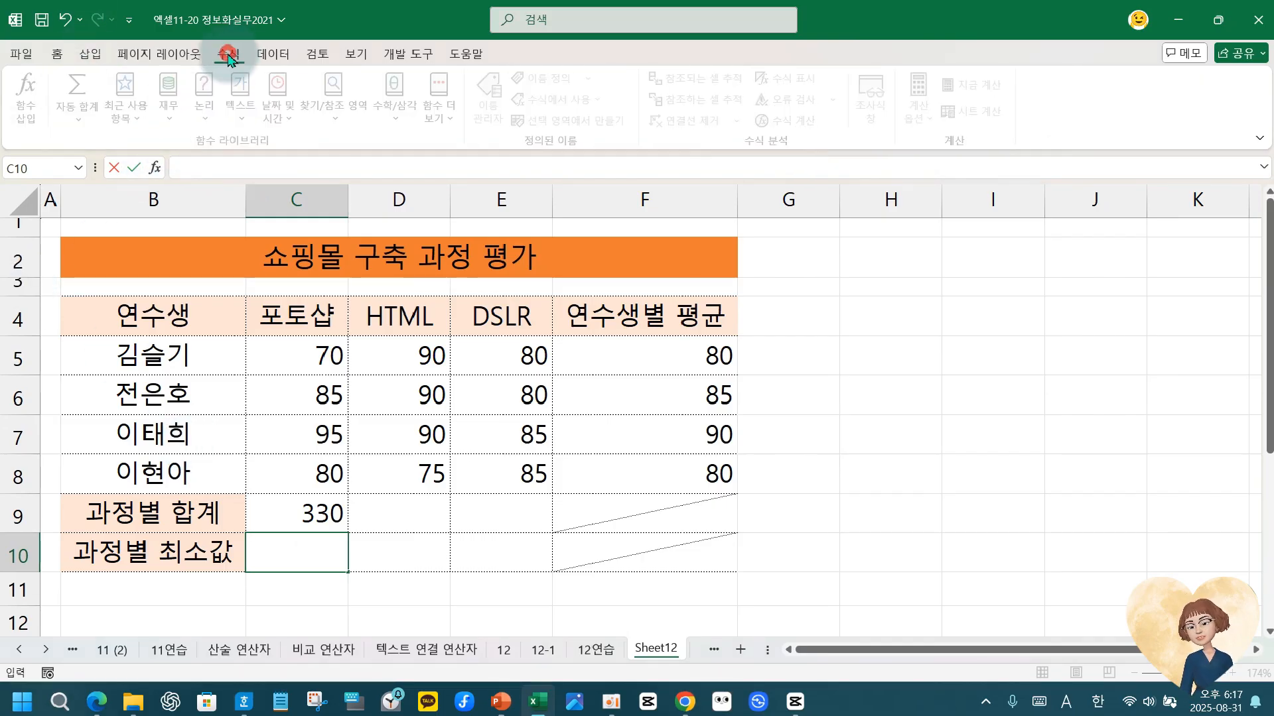
click(30, 106)
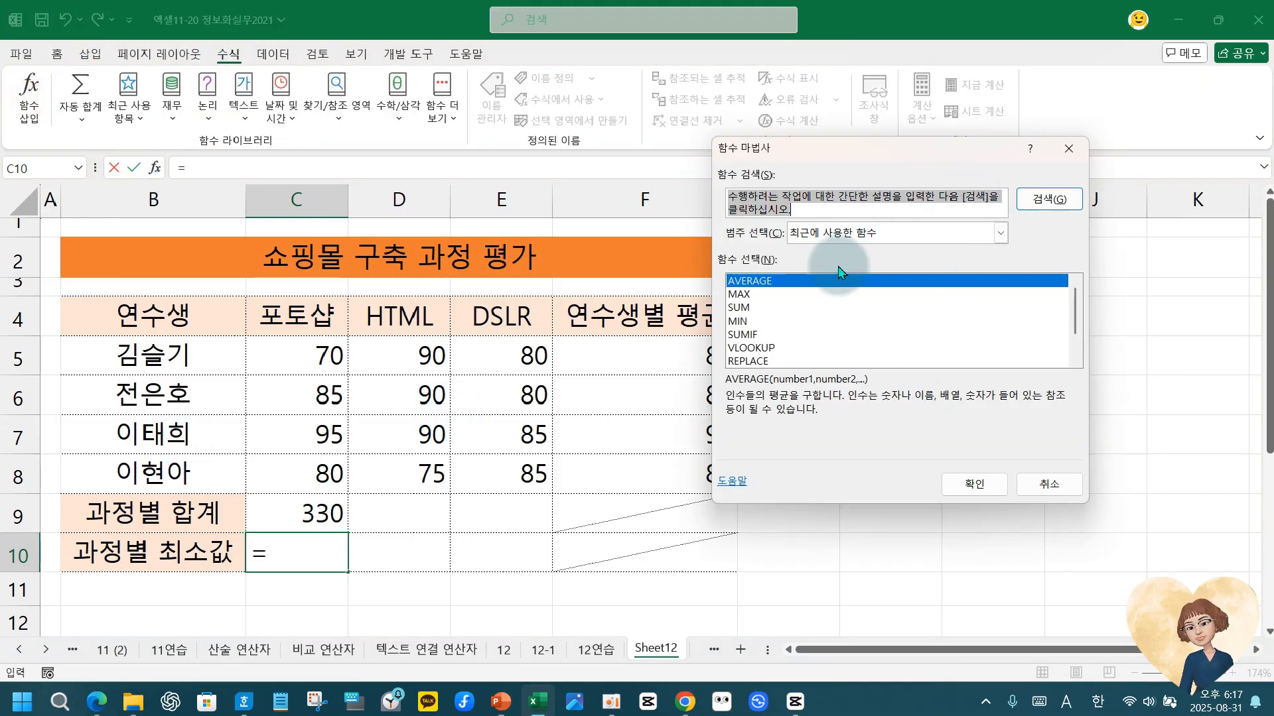
click(1048, 199)
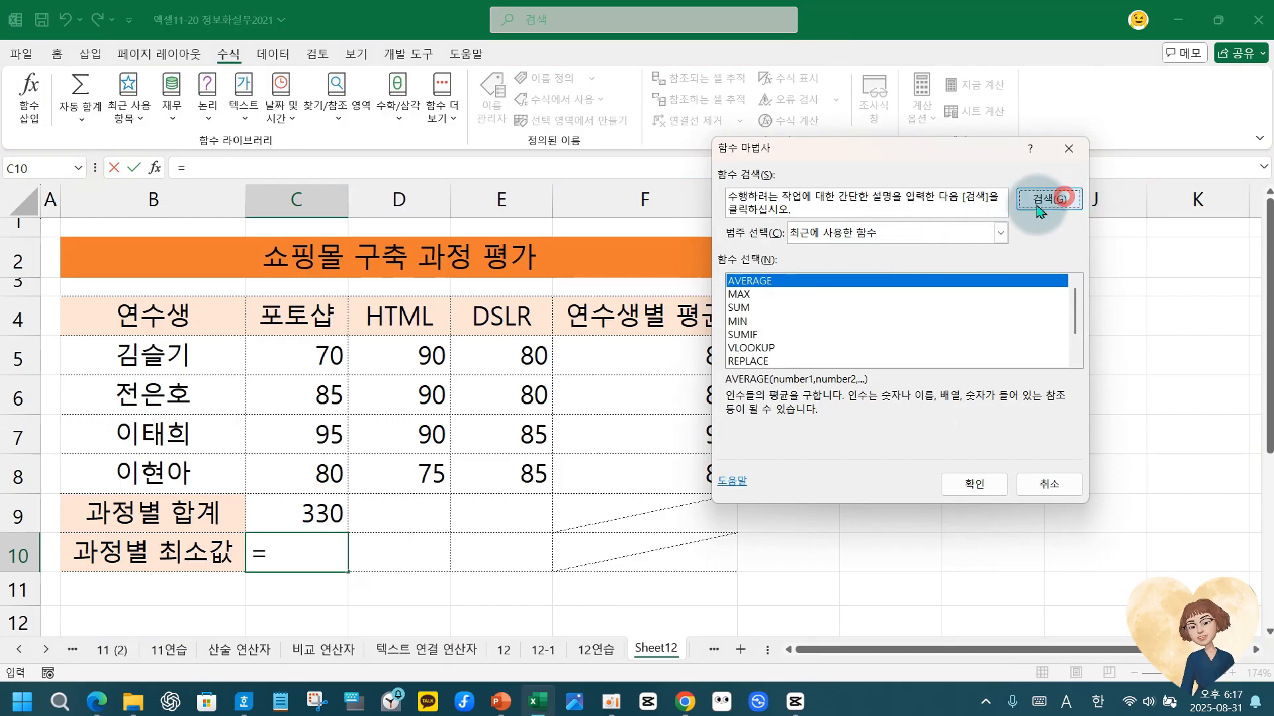
click(1048, 484)
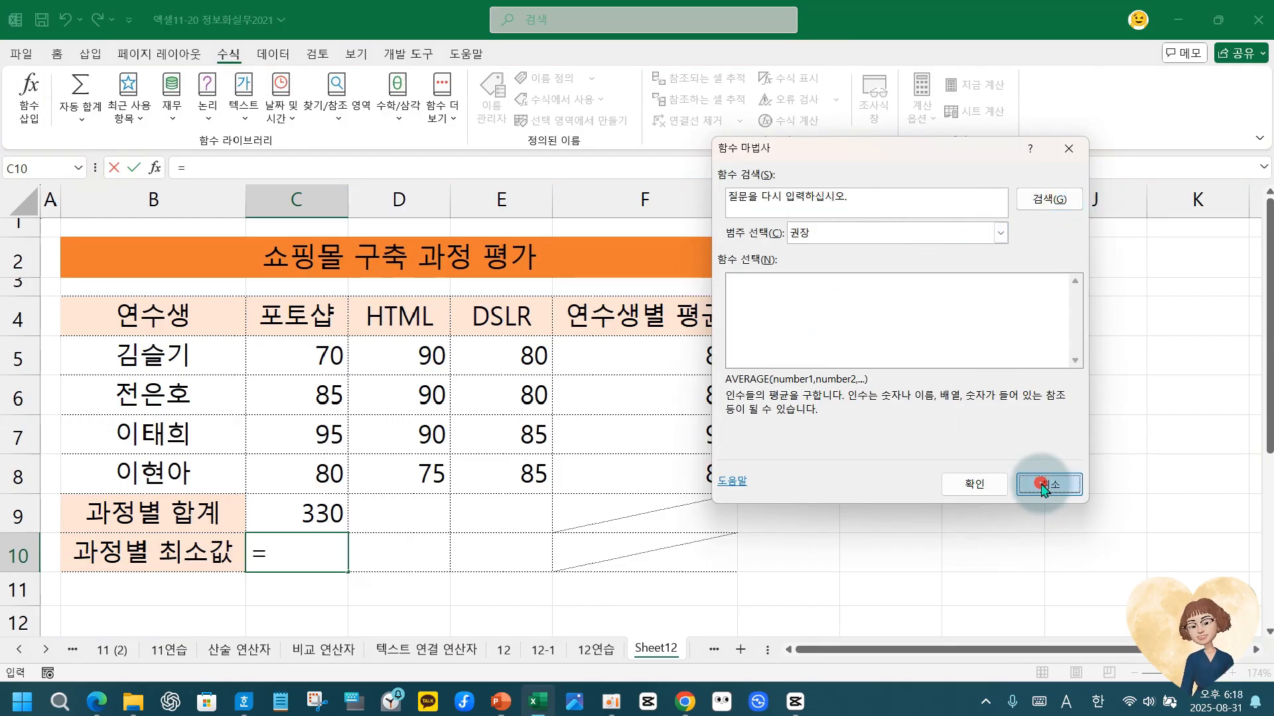
Find the MIN function by searching for 최소값 and insert it in C10 over the range C5:C8.
click(154, 168)
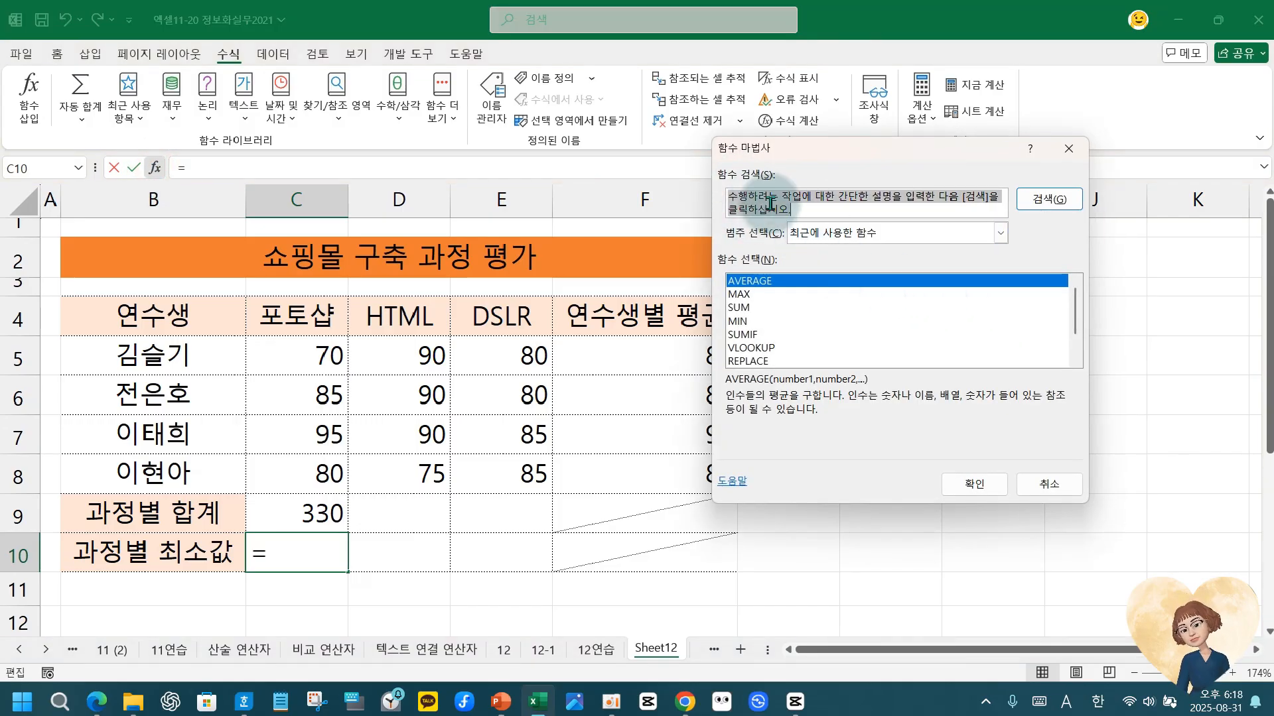
text(C)
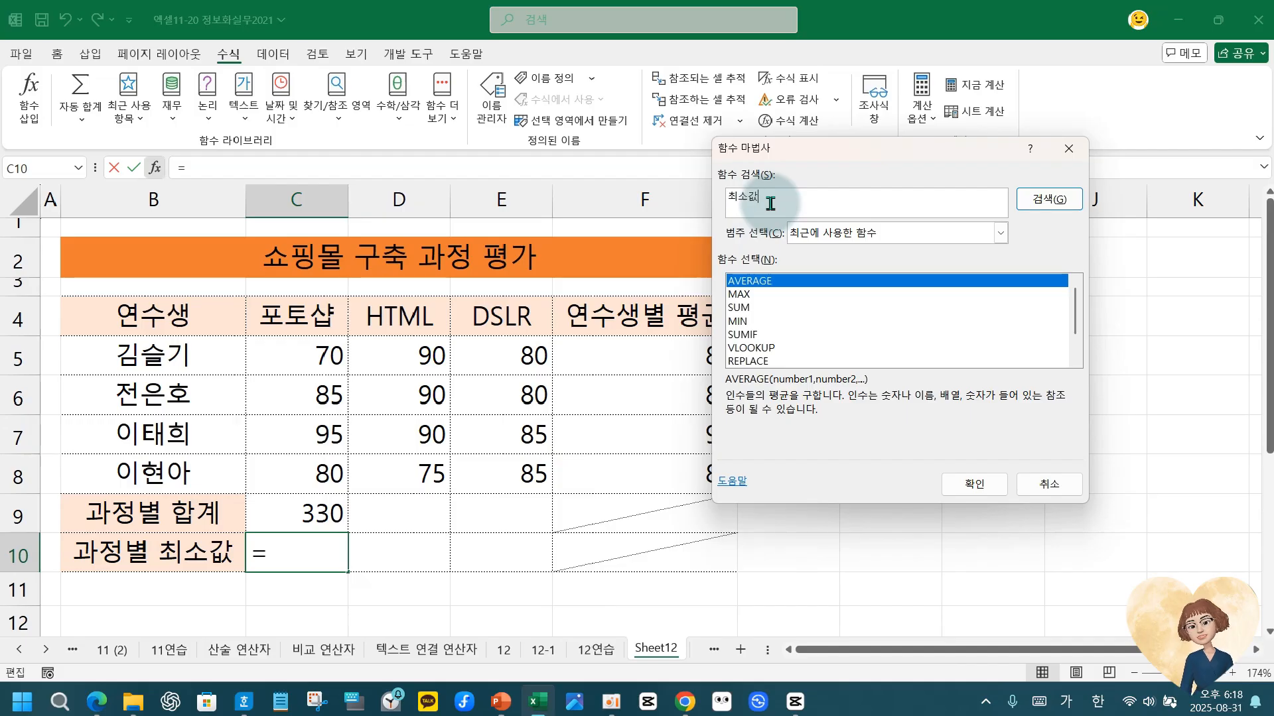
key(Return)
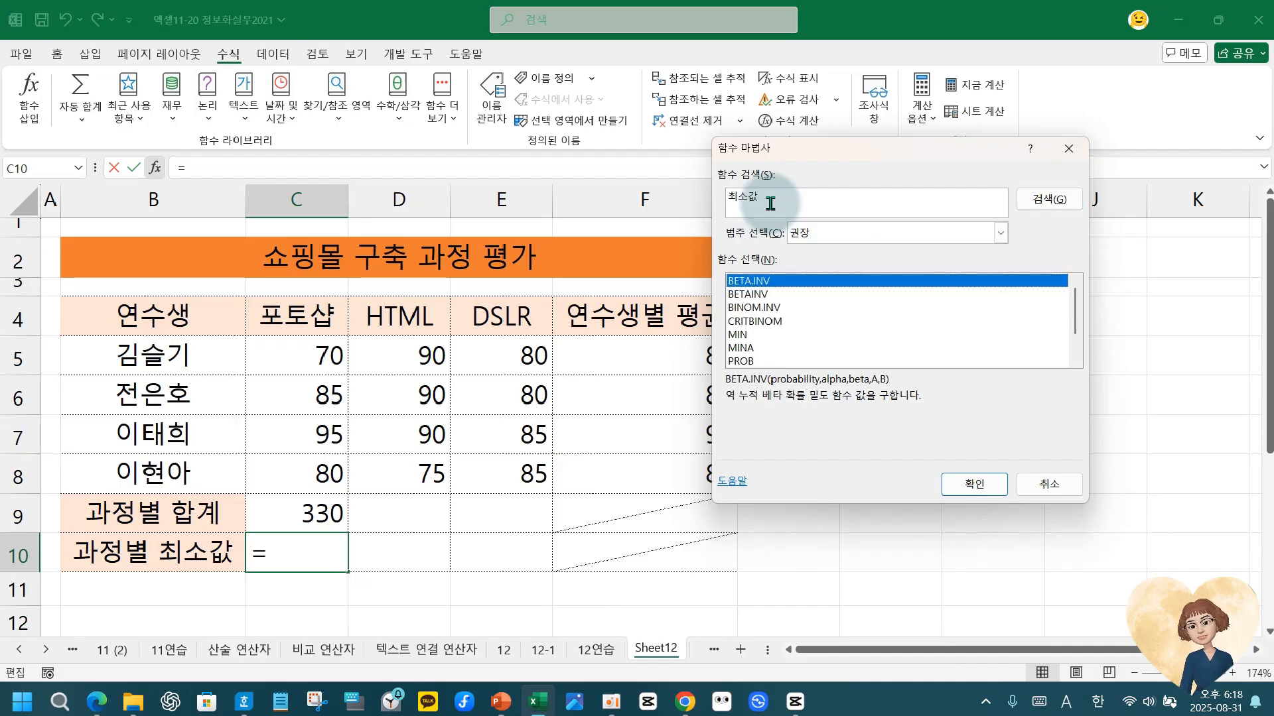
click(736, 337)
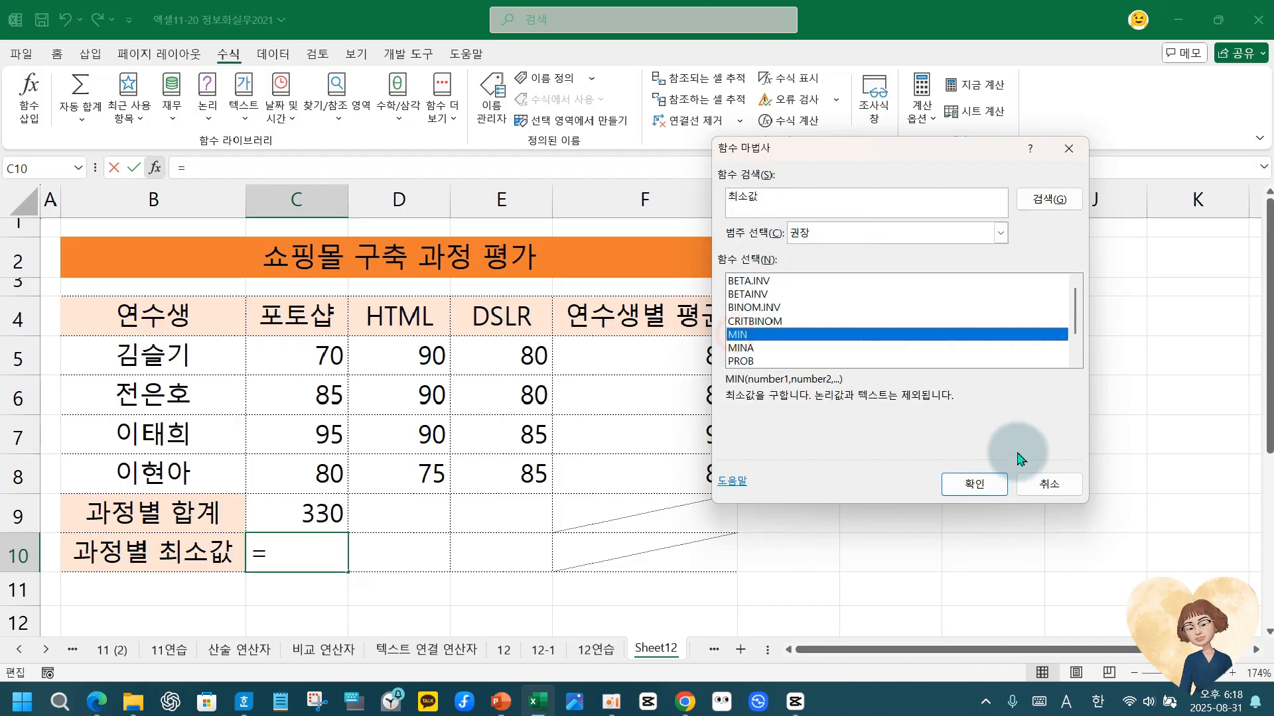
click(969, 485)
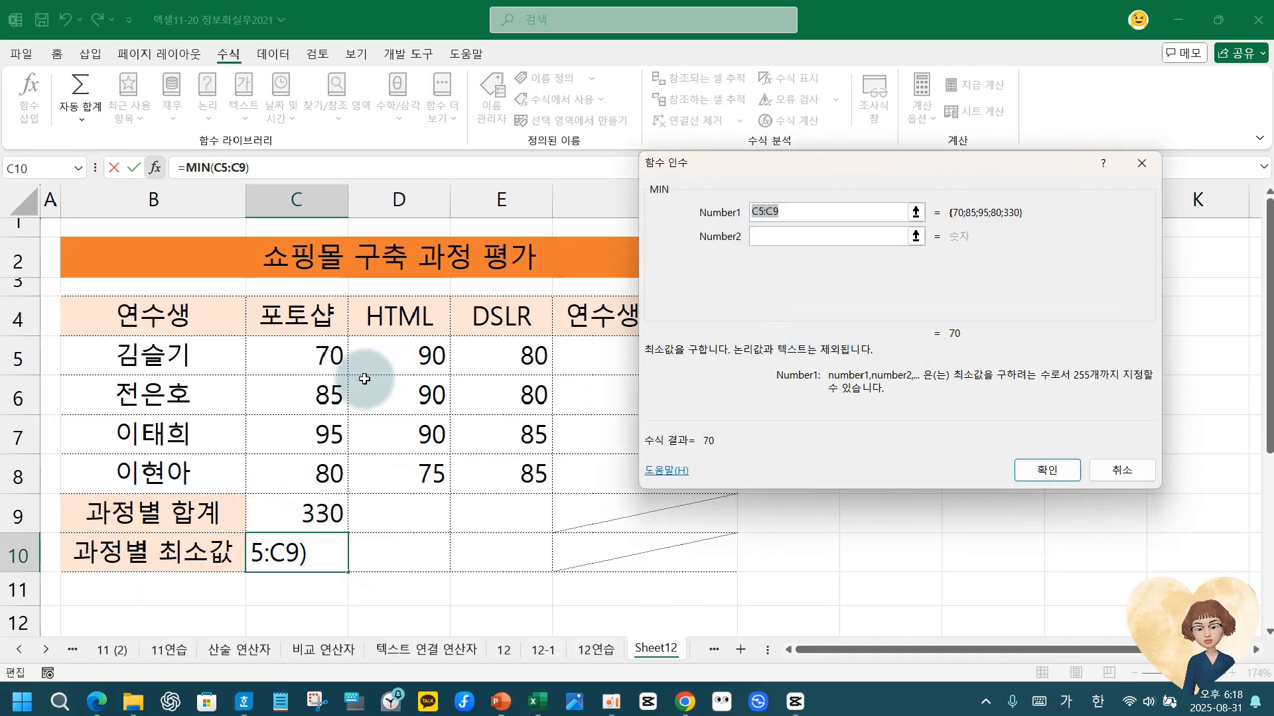
drag(296, 351, 292, 474)
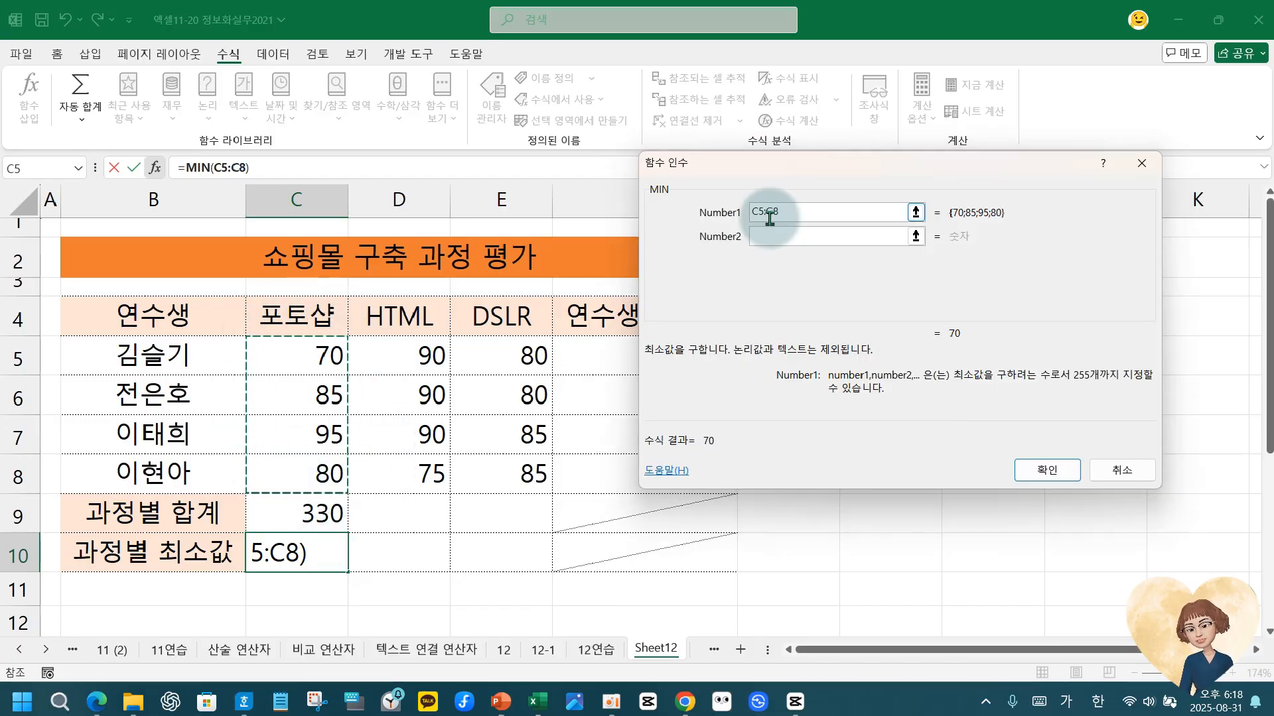
click(1046, 470)
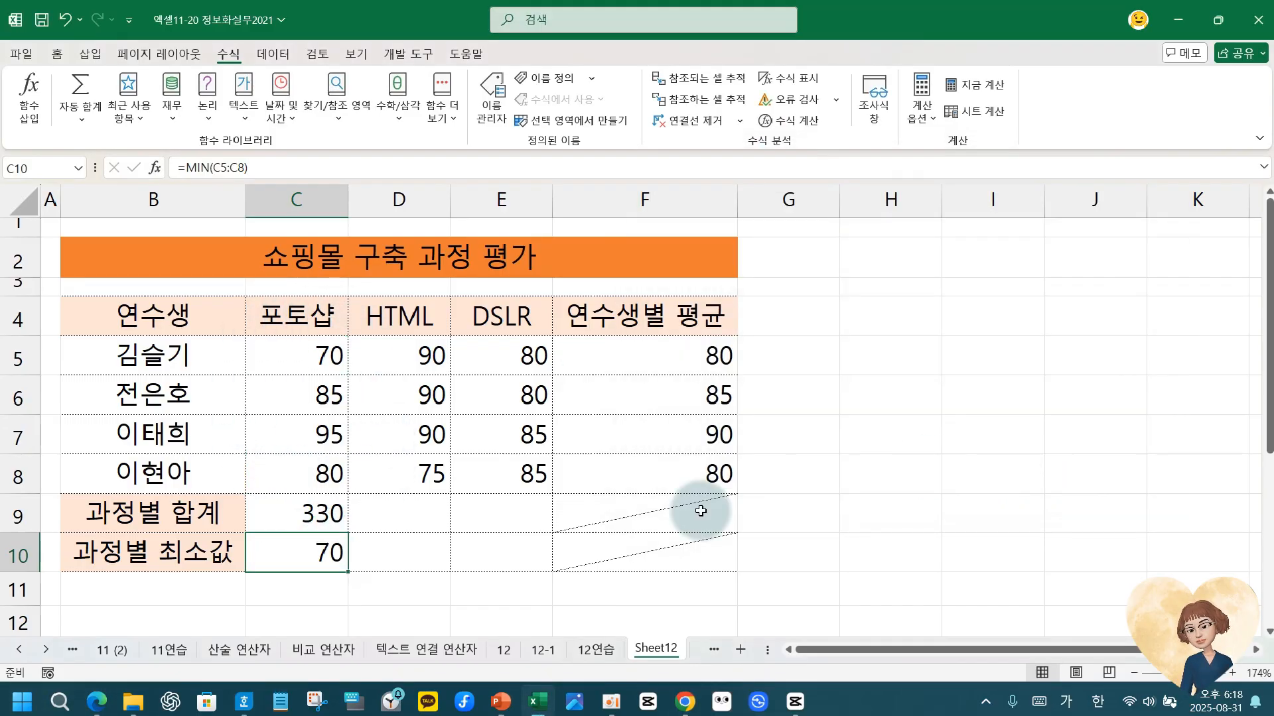
Fill the total and minimum formulas in C9:C10 across to column E for the HTML and DSLR courses.
drag(310, 515, 312, 552)
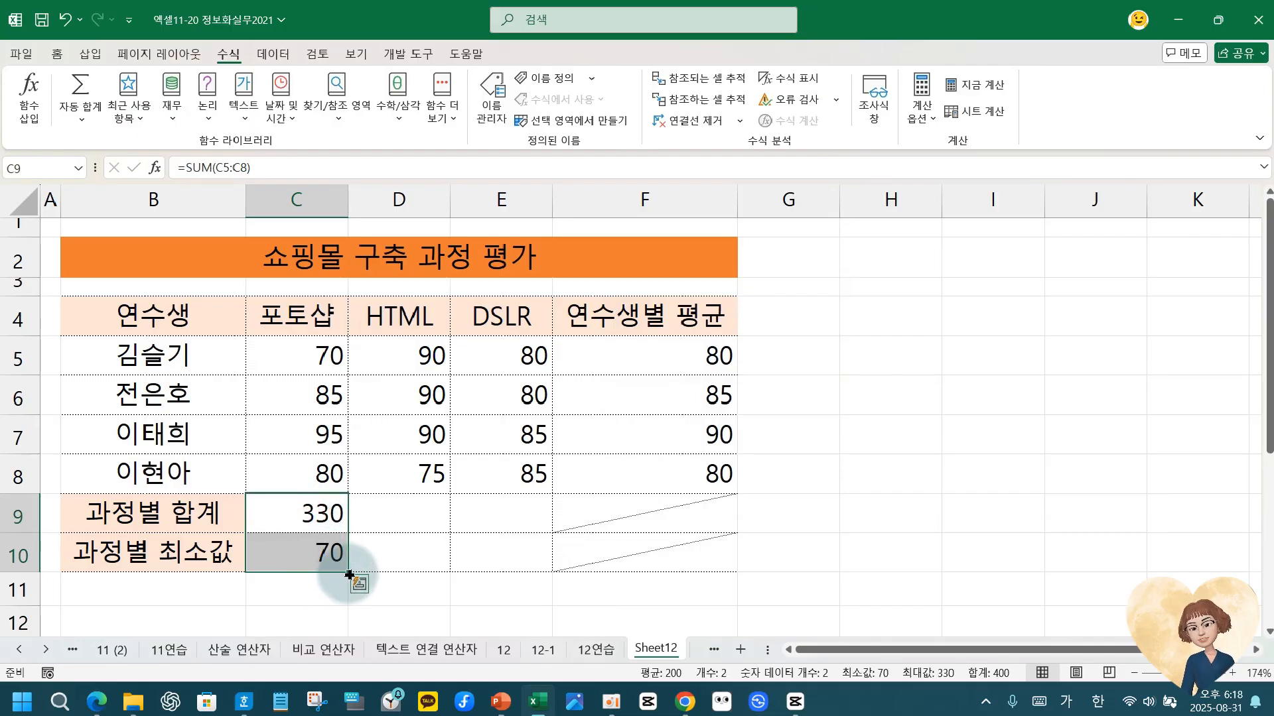
drag(349, 574, 531, 583)
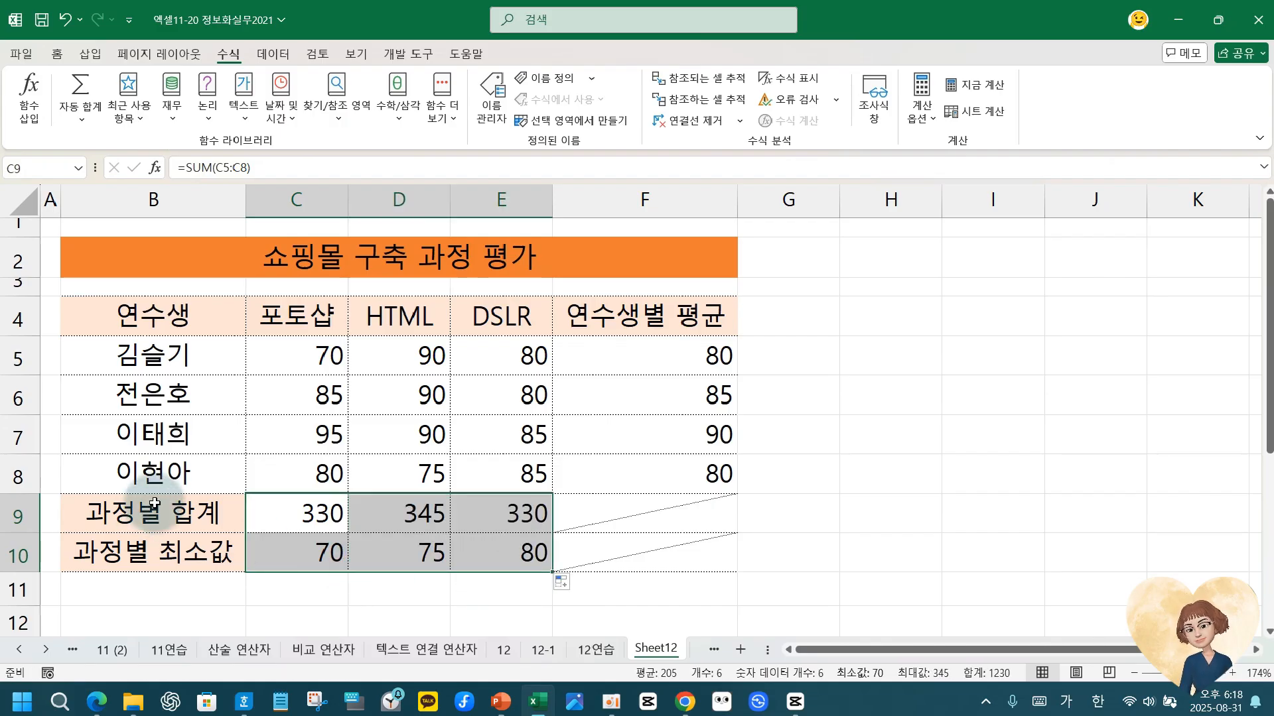